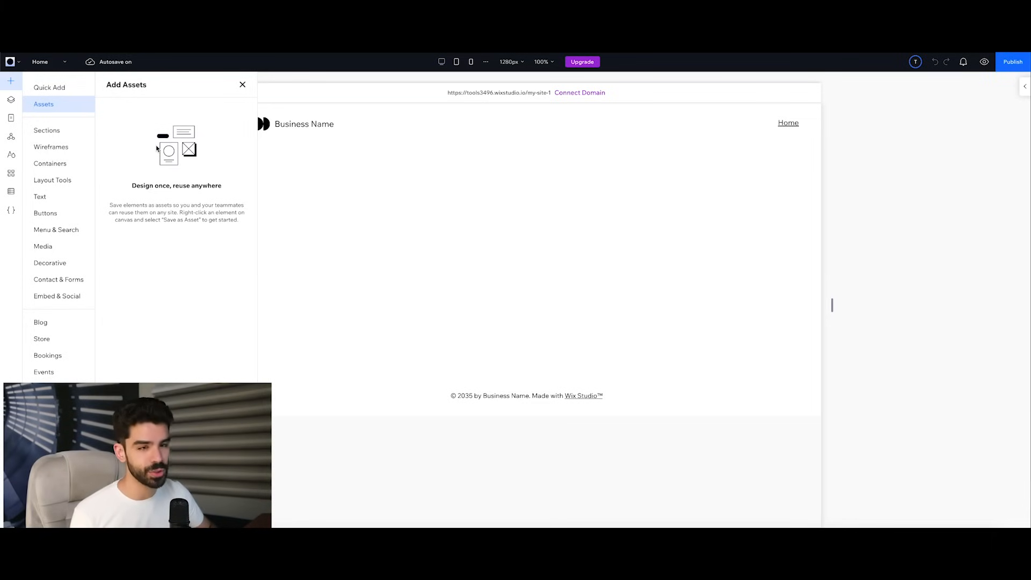
# Step: Browse the designed, hover, click, header and footer section templates
pyautogui.click(56, 132)
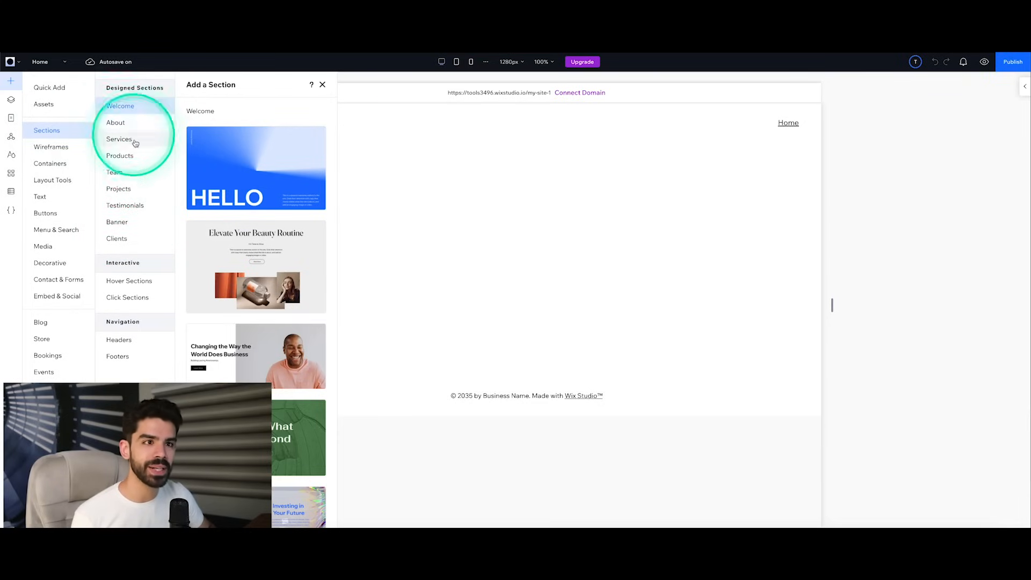
pyautogui.click(144, 281)
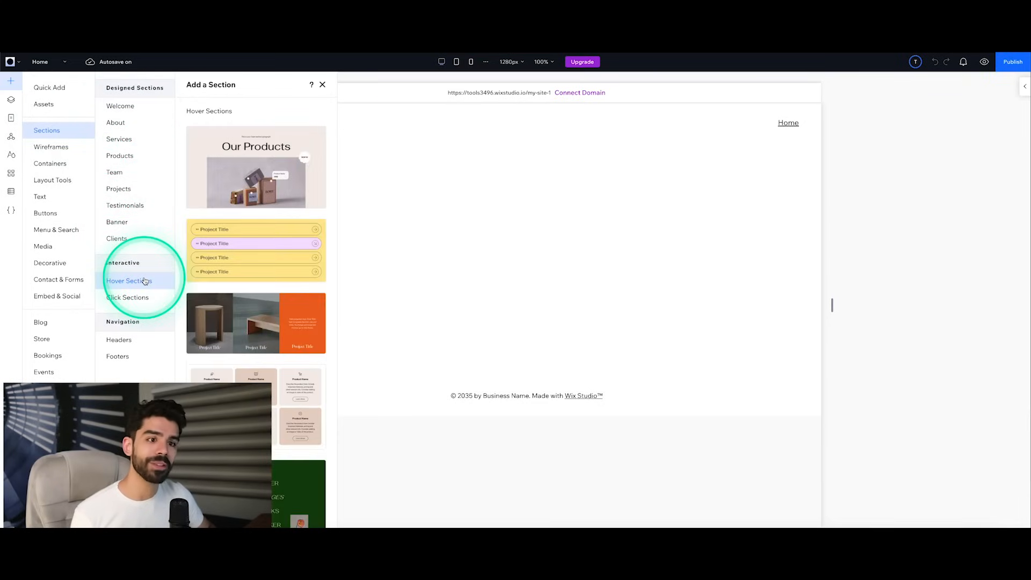
pyautogui.scroll(-1, 212, 259)
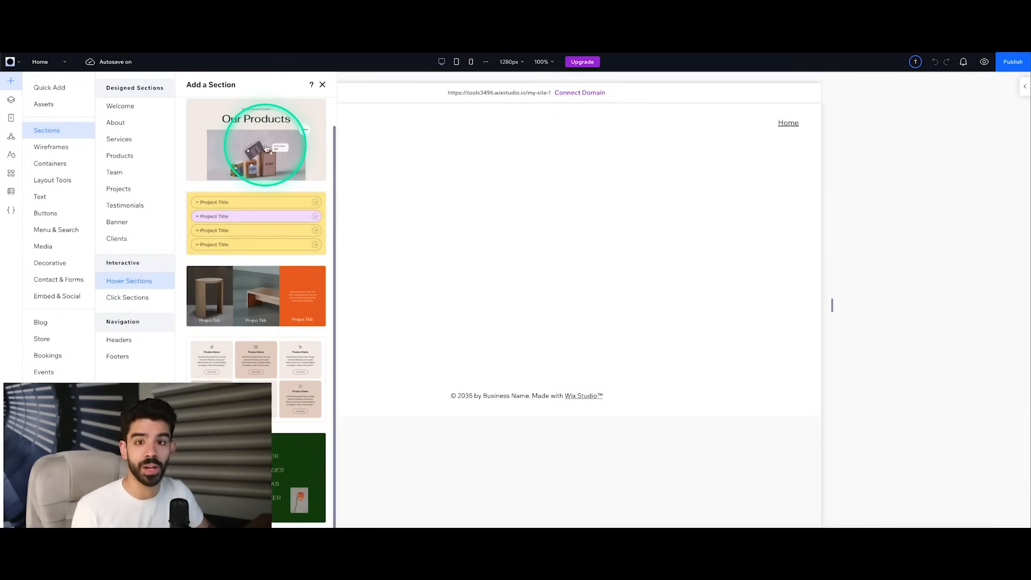
pyautogui.click(139, 299)
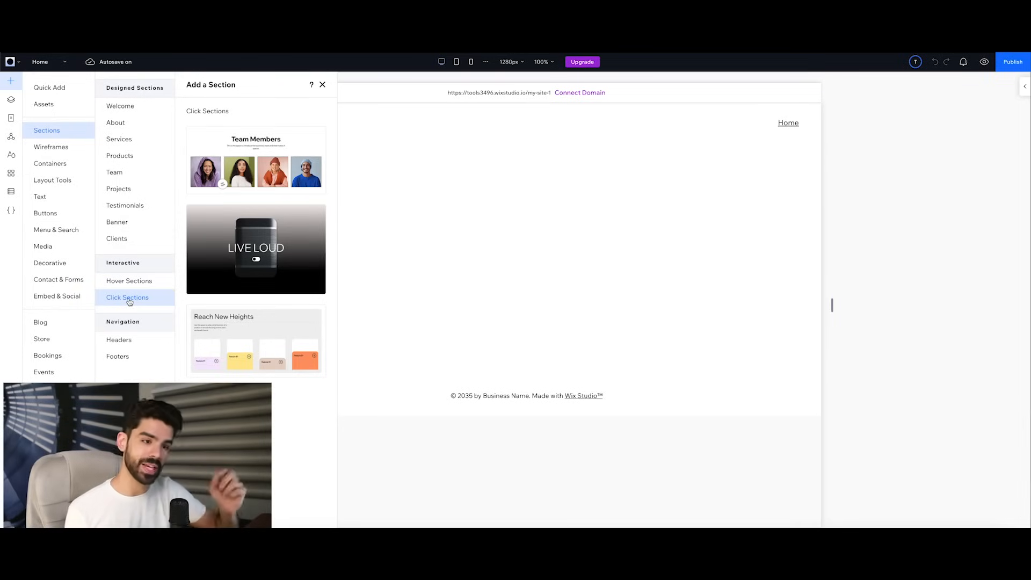
pyautogui.click(126, 341)
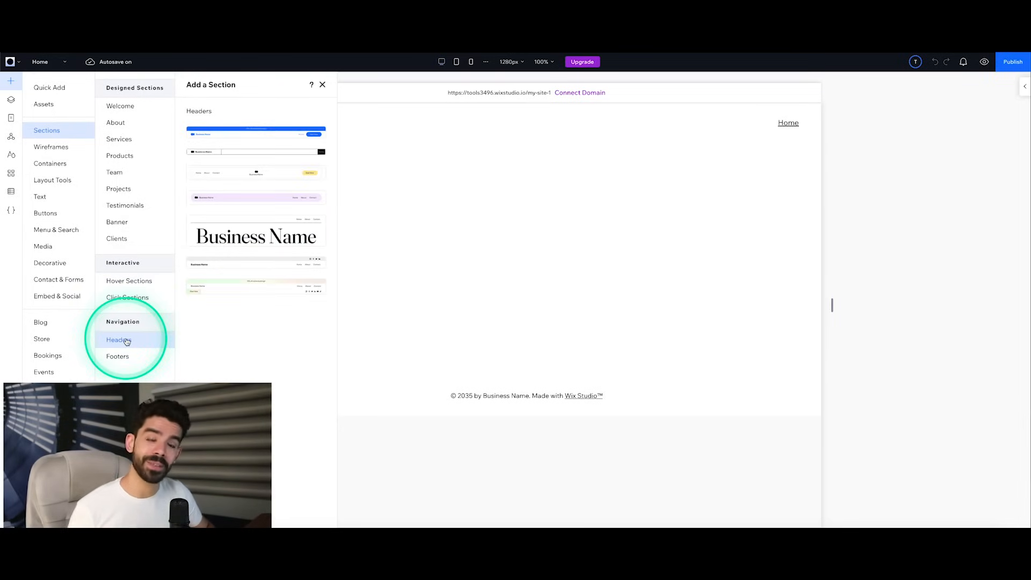
pyautogui.click(127, 357)
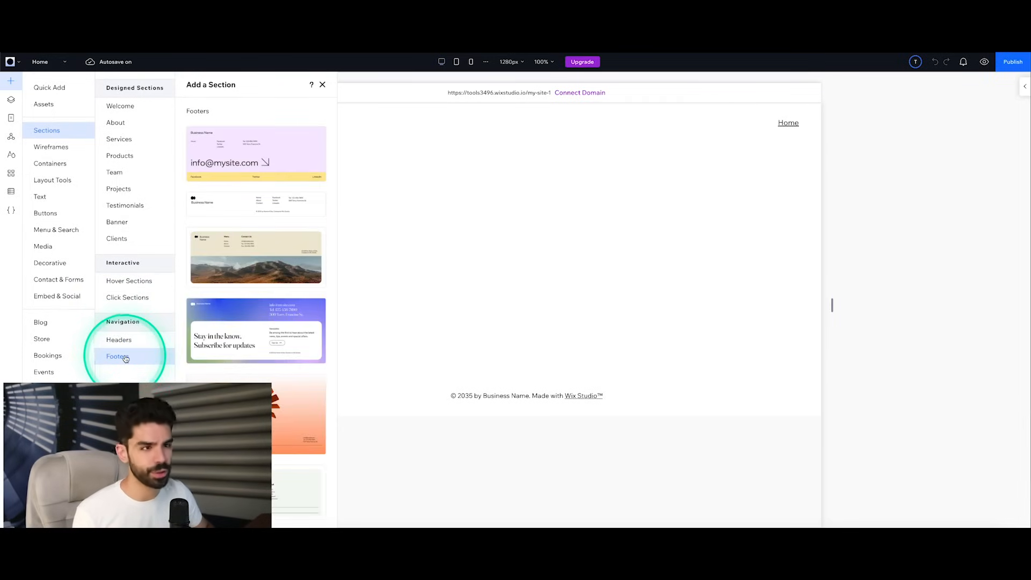
# Step: Replace the blank page section with the blue "HELLO" template from the Welcome designed sections
pyautogui.click(131, 107)
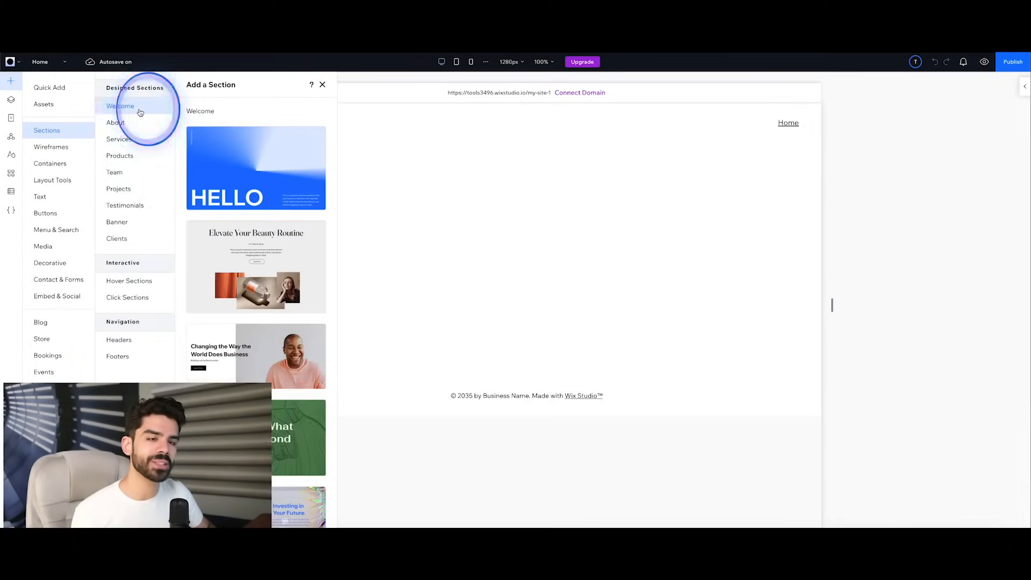
pyautogui.click(267, 161)
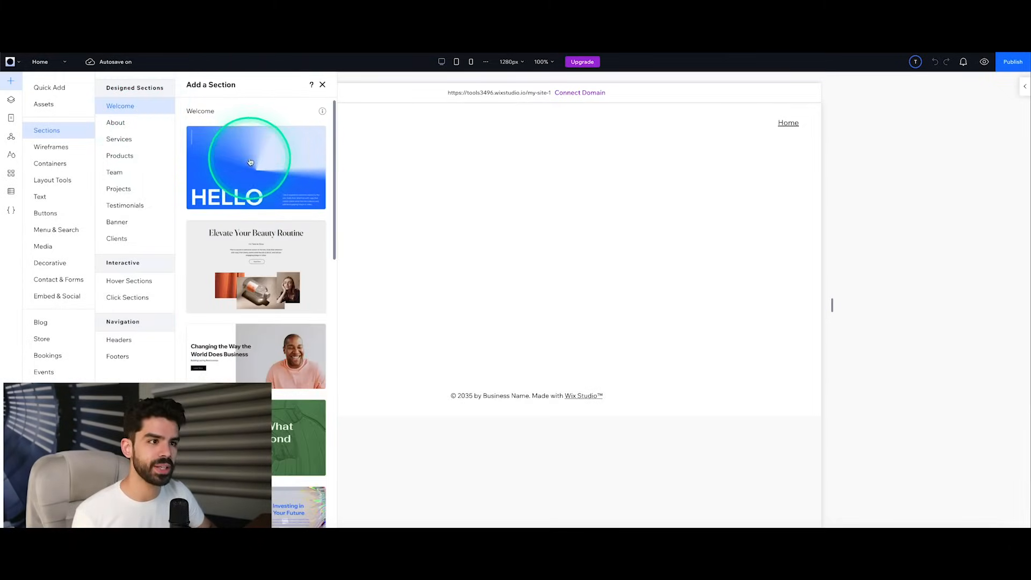
pyautogui.moveTo(267, 161); pyautogui.dragTo(464, 221)
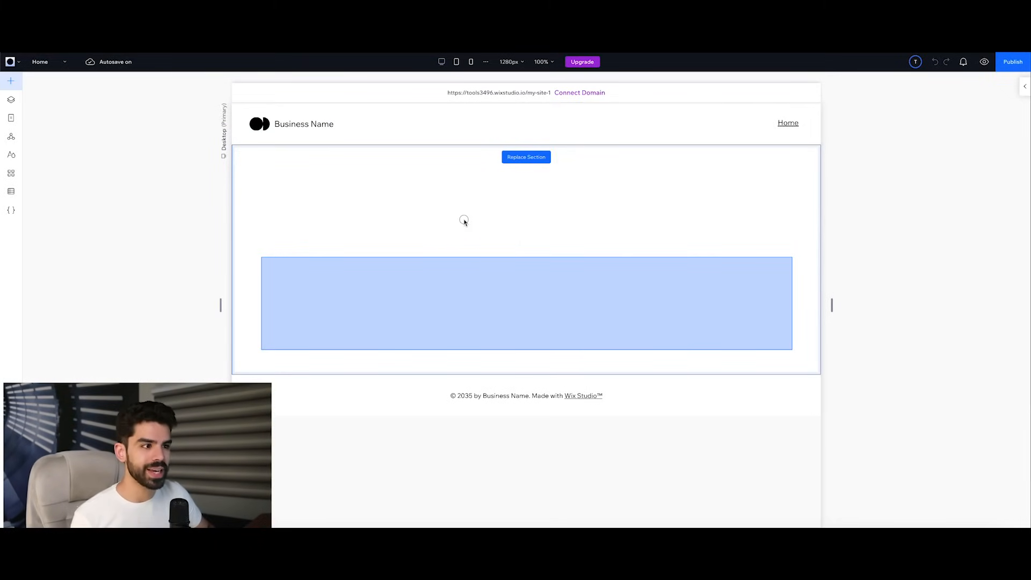
pyautogui.moveTo(466, 221)
pyautogui.mouseDown()
pyautogui.moveTo(458, 239)
pyautogui.moveTo(478, 200)
pyautogui.moveTo(473, 221)
pyautogui.mouseUp()
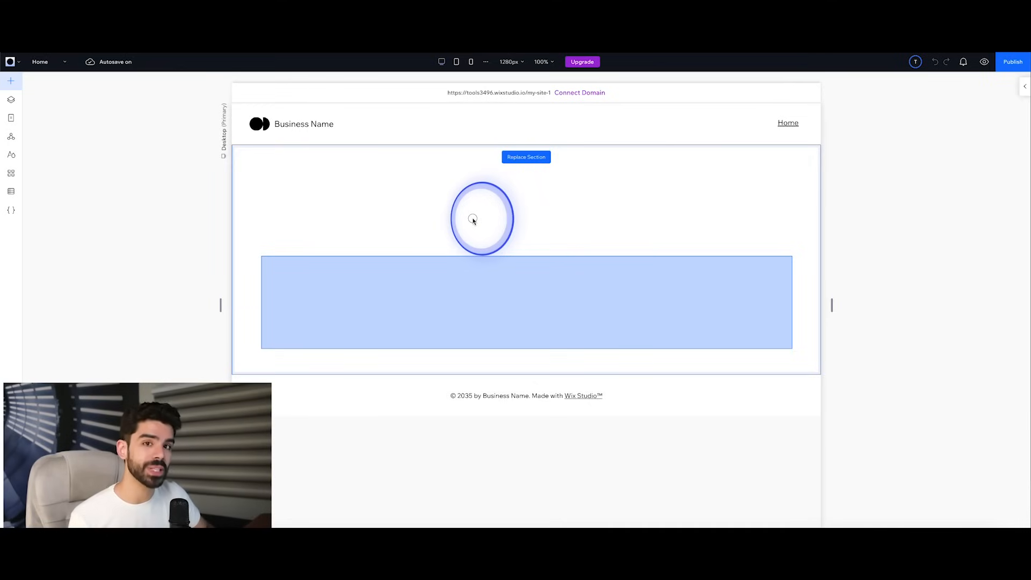
pyautogui.moveTo(473, 220); pyautogui.dragTo(473, 220)
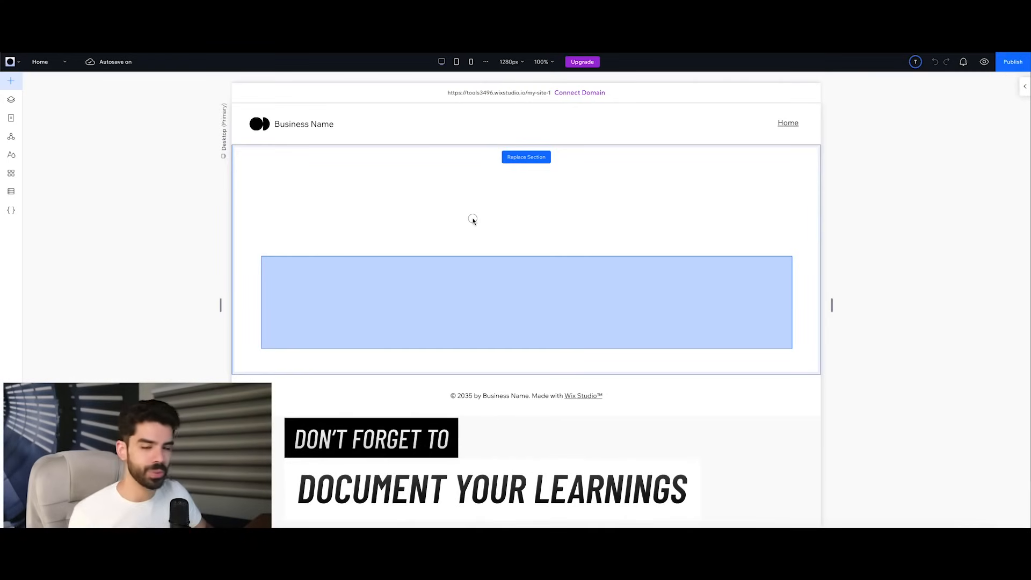
pyautogui.click(472, 218)
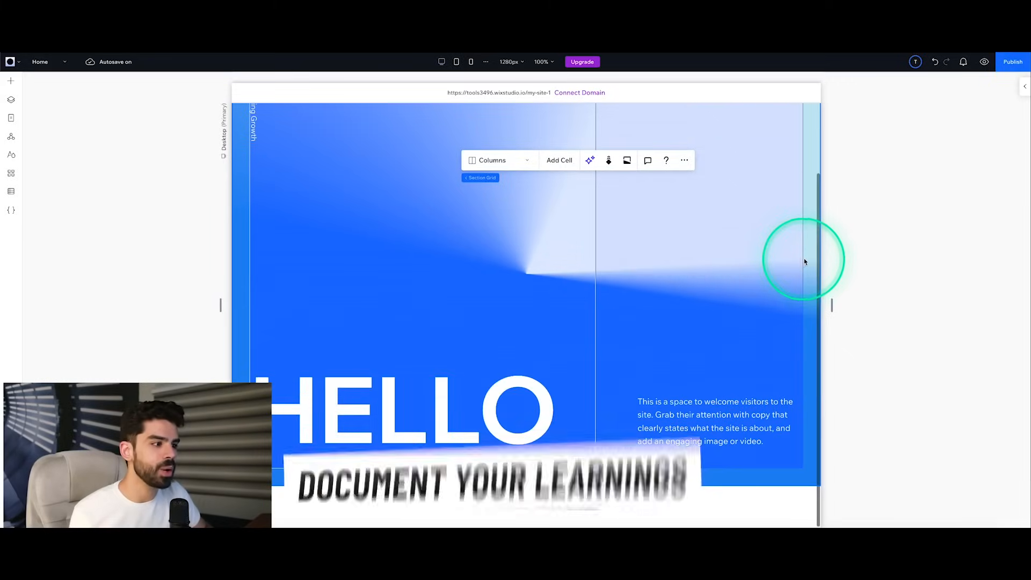
# Step: Replace the large "HELLO" heading text with "Welcome"
pyautogui.click(499, 395)
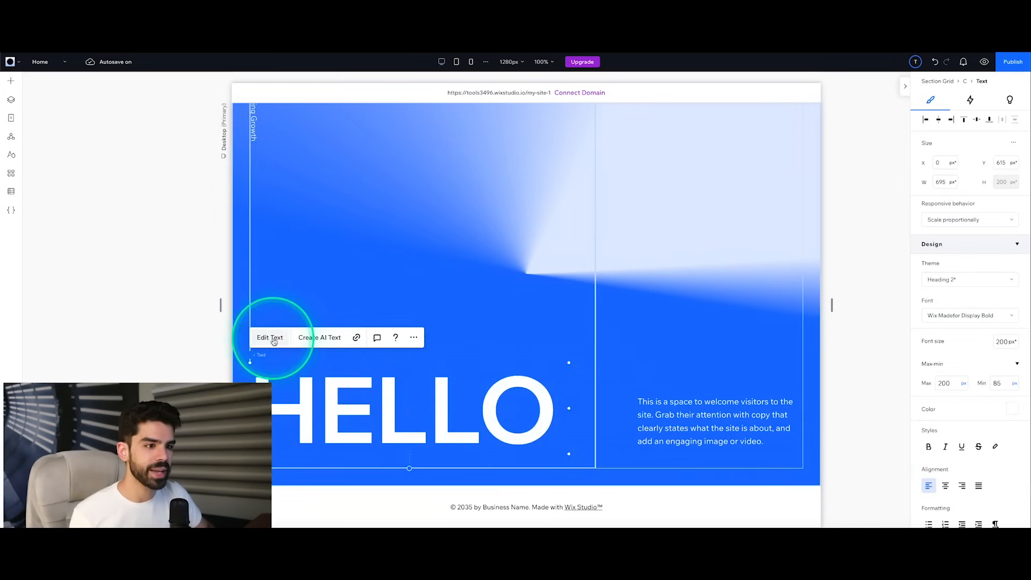
pyautogui.click(274, 338)
pyautogui.click(430, 417)
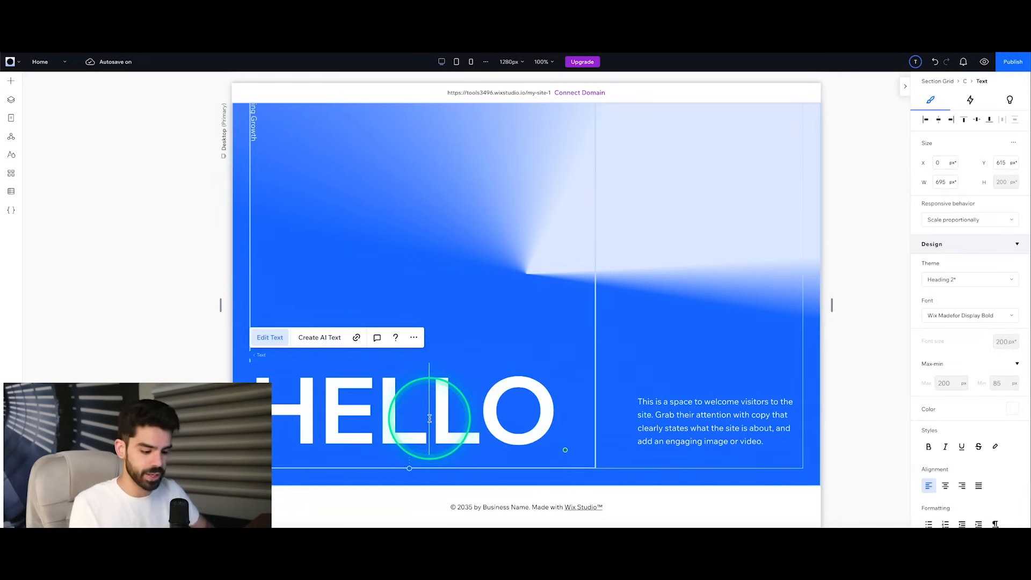
pyautogui.hotkey('ctrl', 'a')
pyautogui.write('Welc')
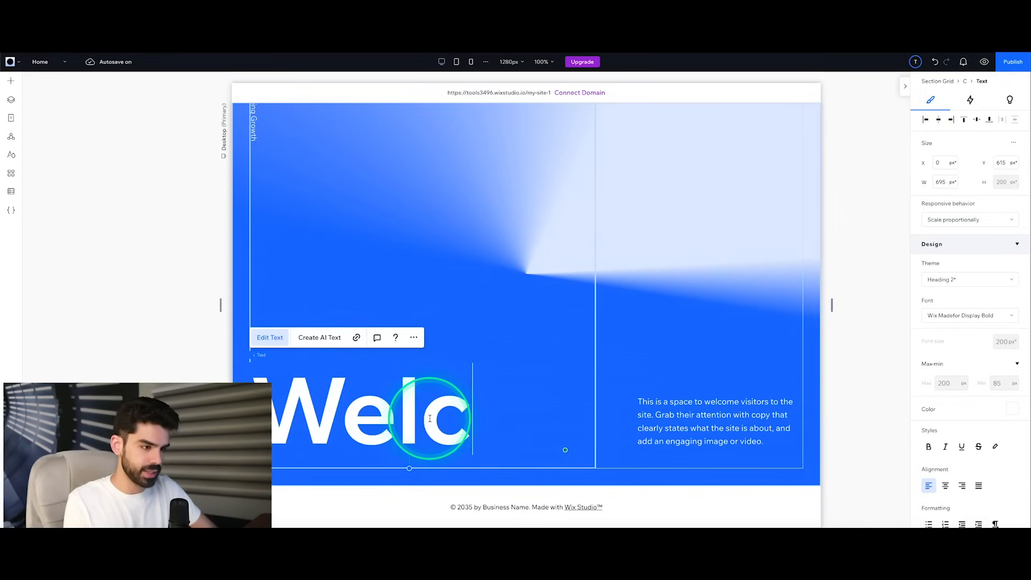
pyautogui.write('ome')
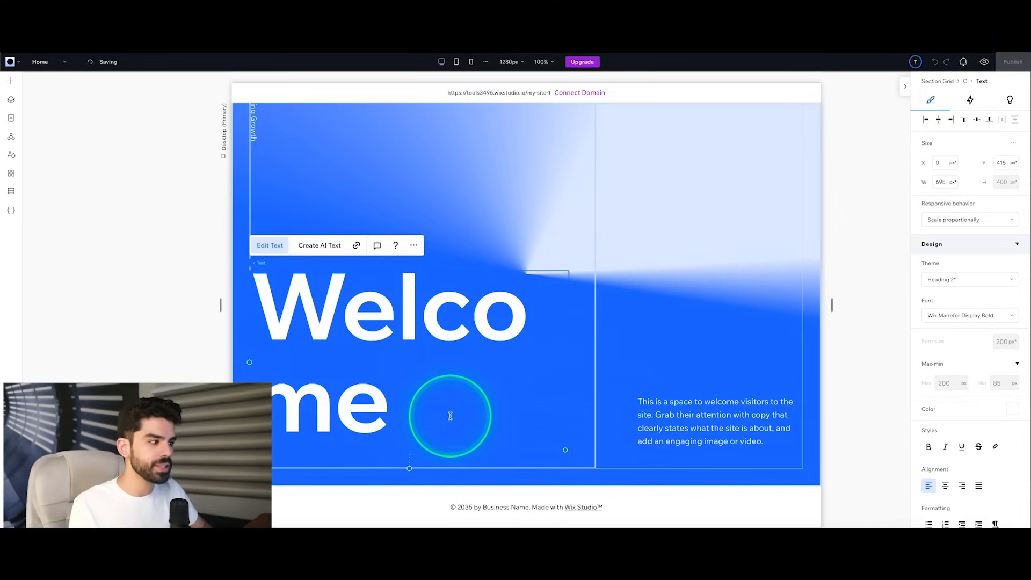
# Step: Set the font size of the whole "Welcome" heading to 120 px and deselect it
pyautogui.hotkey('ctrl', 'a')
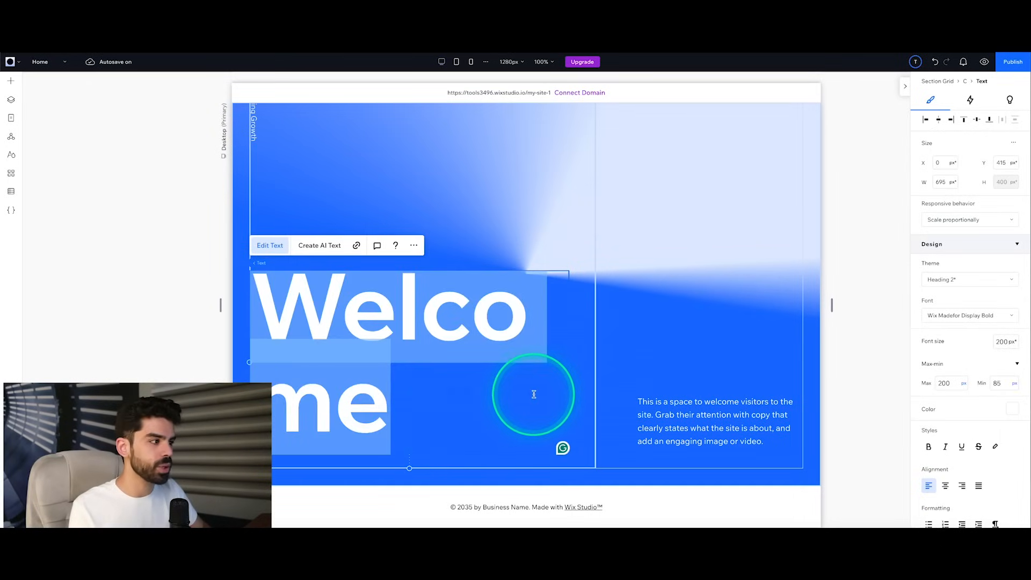
pyautogui.click(1007, 342)
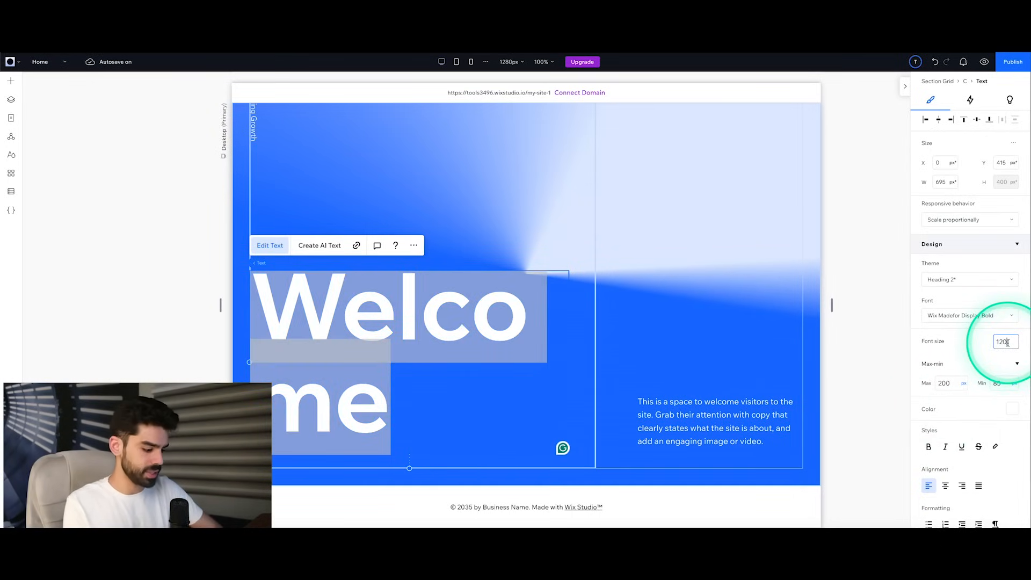
pyautogui.write('120')
pyautogui.press('Return')
pyautogui.click(886, 397)
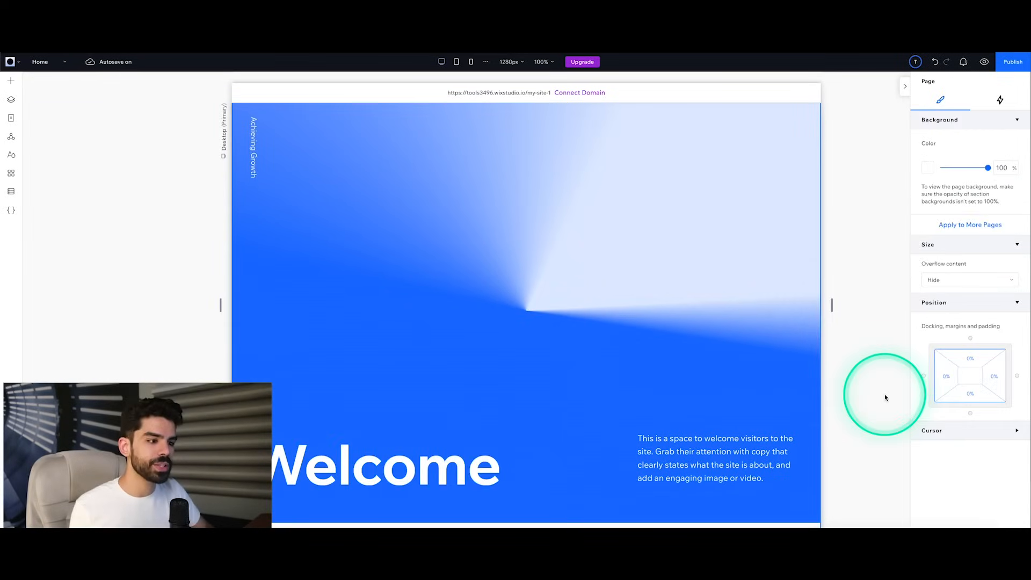
# Step: Show the Home page's layers and inspect the section grid and footer by selecting them in turn
pyautogui.click(12, 101)
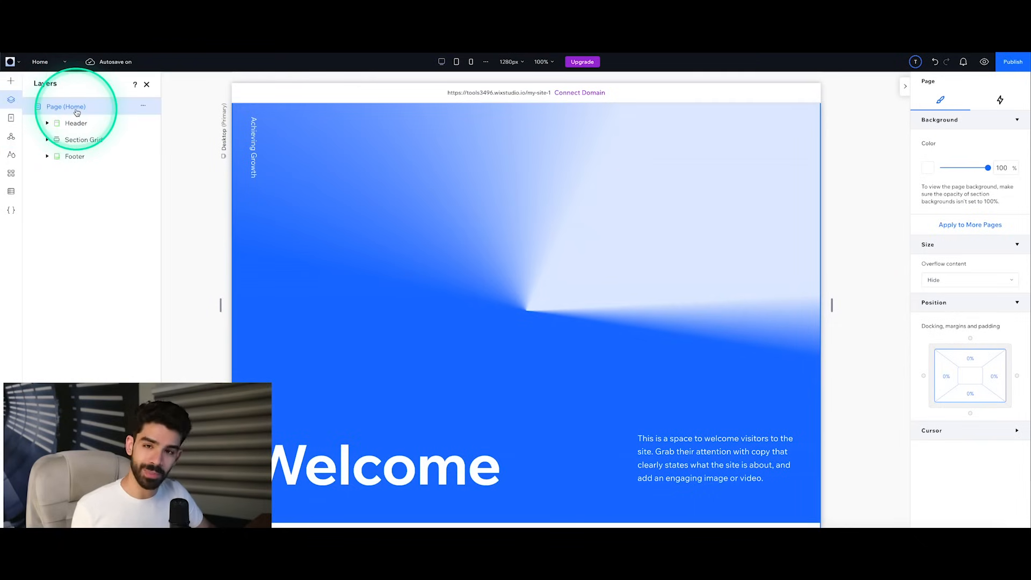
pyautogui.click(83, 140)
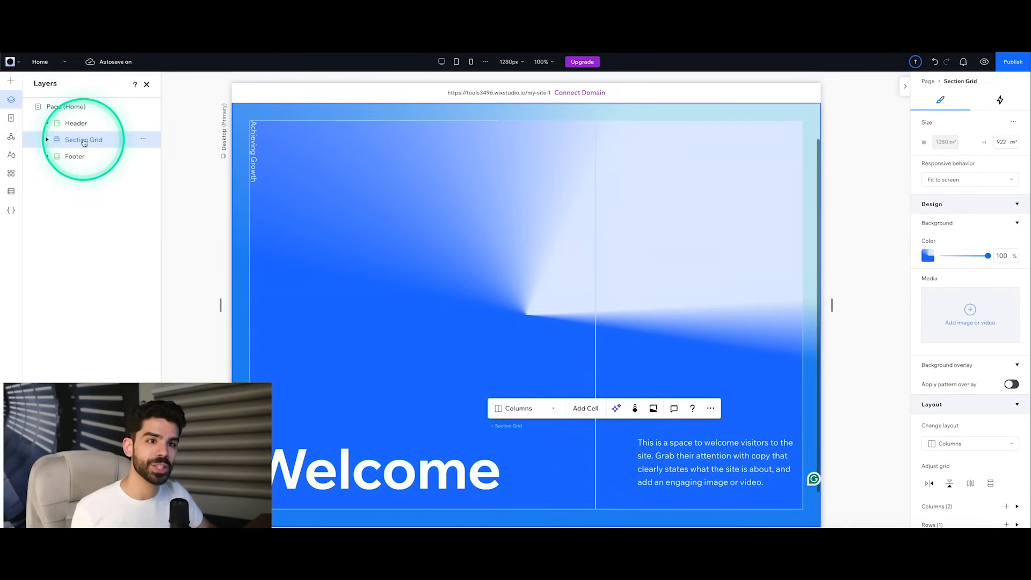
pyautogui.click(77, 156)
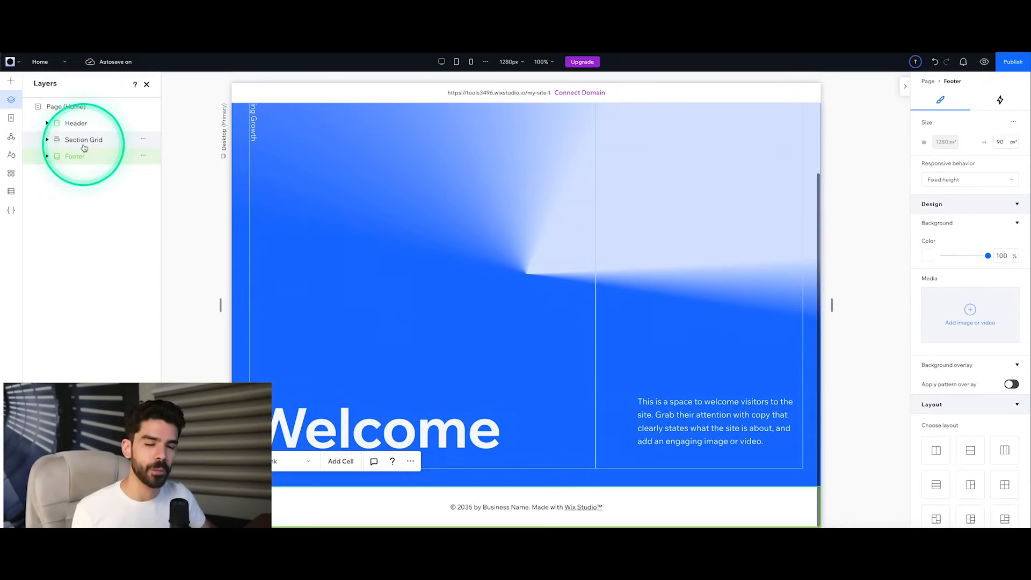
pyautogui.click(84, 144)
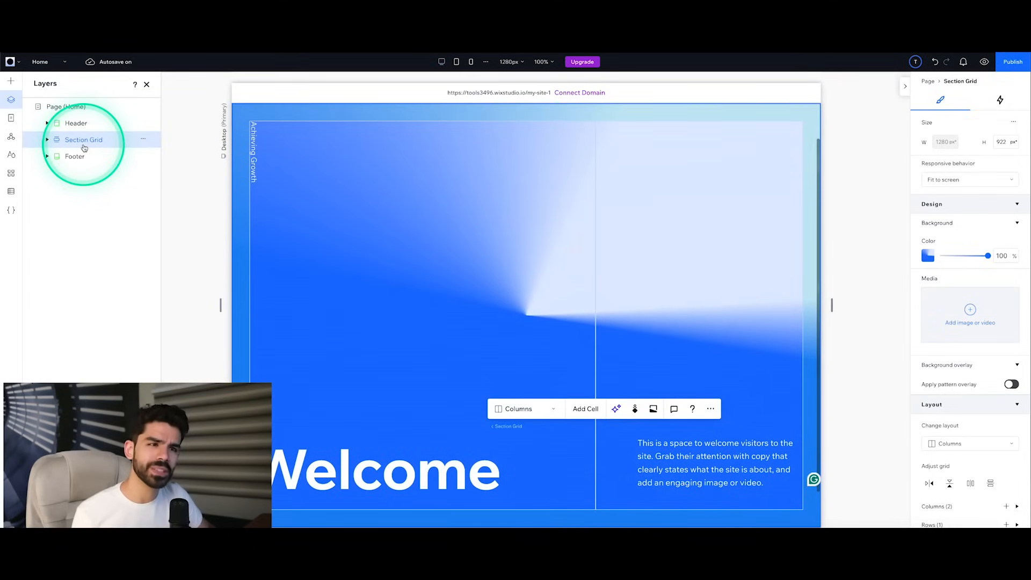
# Step: Examine the section grid's nested cells and the paragraph layer inside its first listed cell, then collapse the grid
pyautogui.click(47, 141)
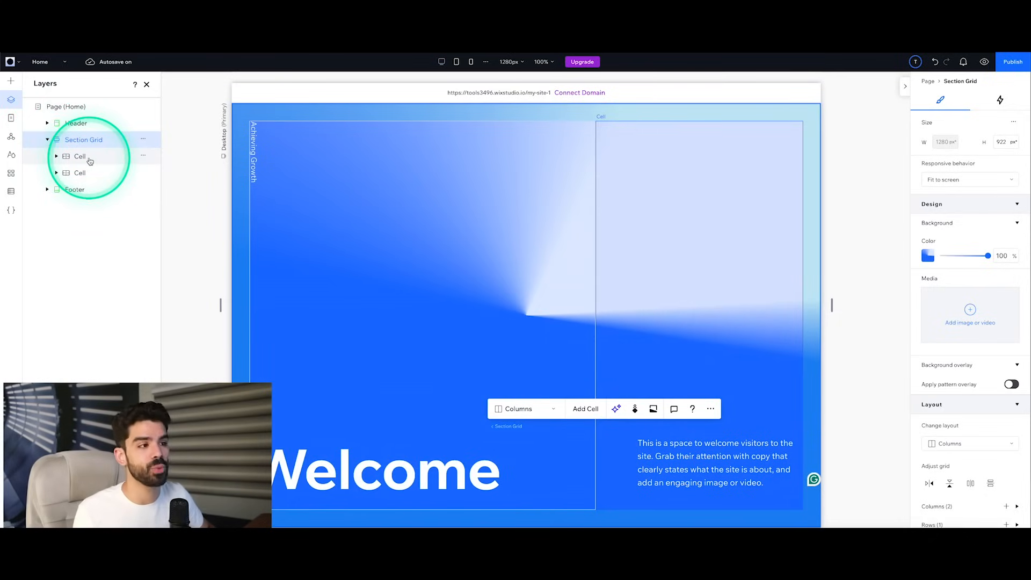
pyautogui.click(405, 182)
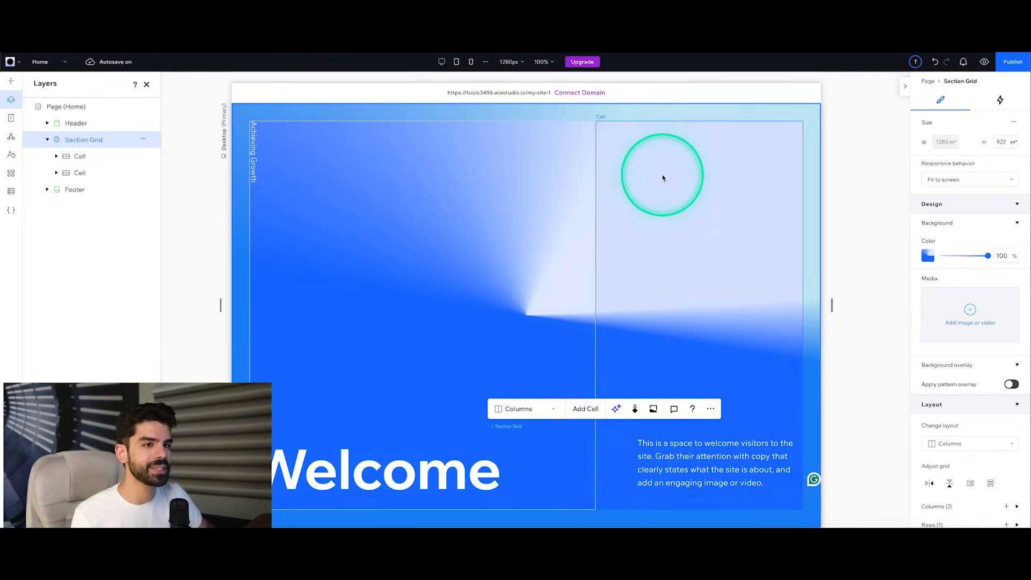
pyautogui.click(70, 156)
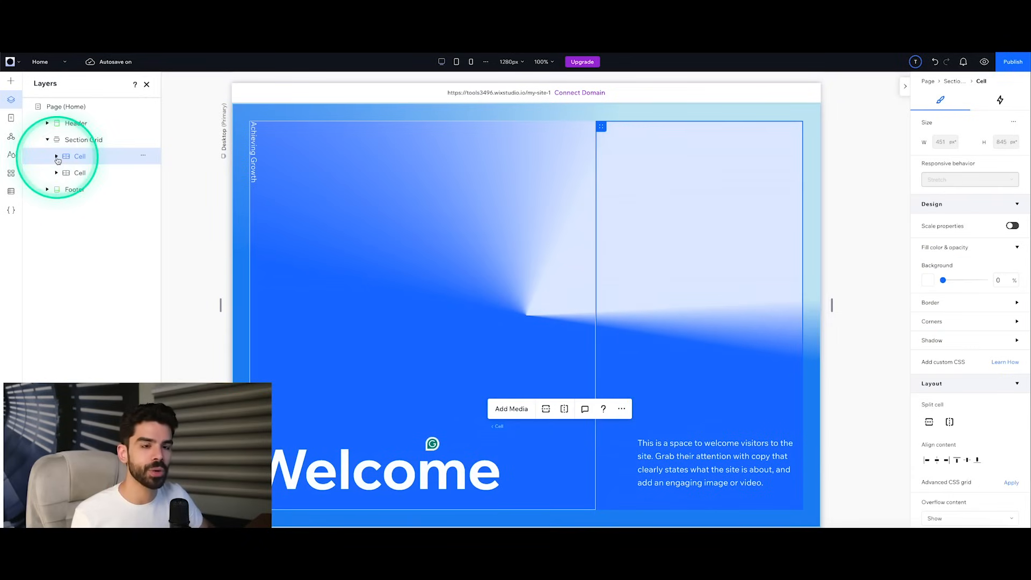
pyautogui.click(57, 157)
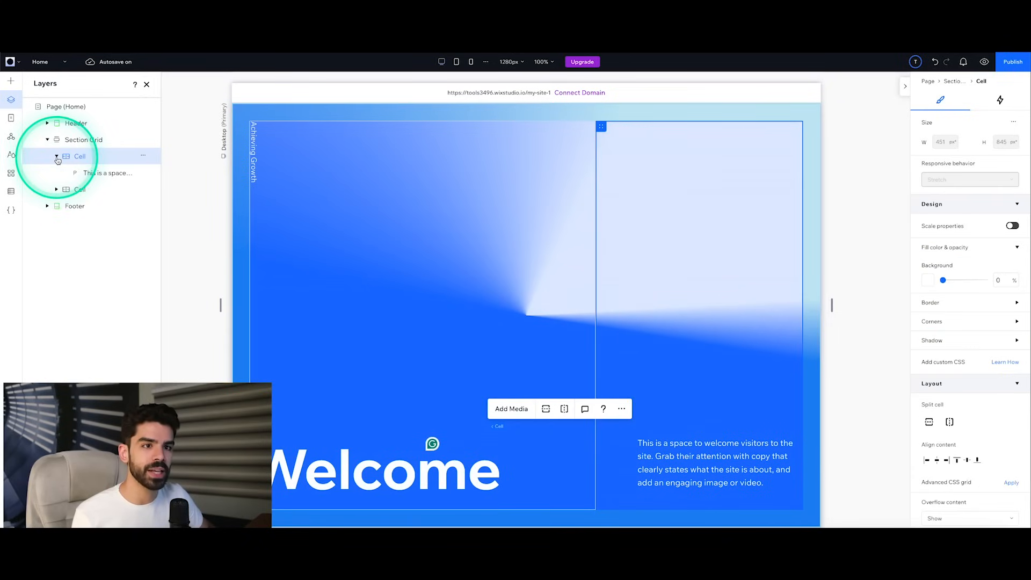
pyautogui.click(91, 173)
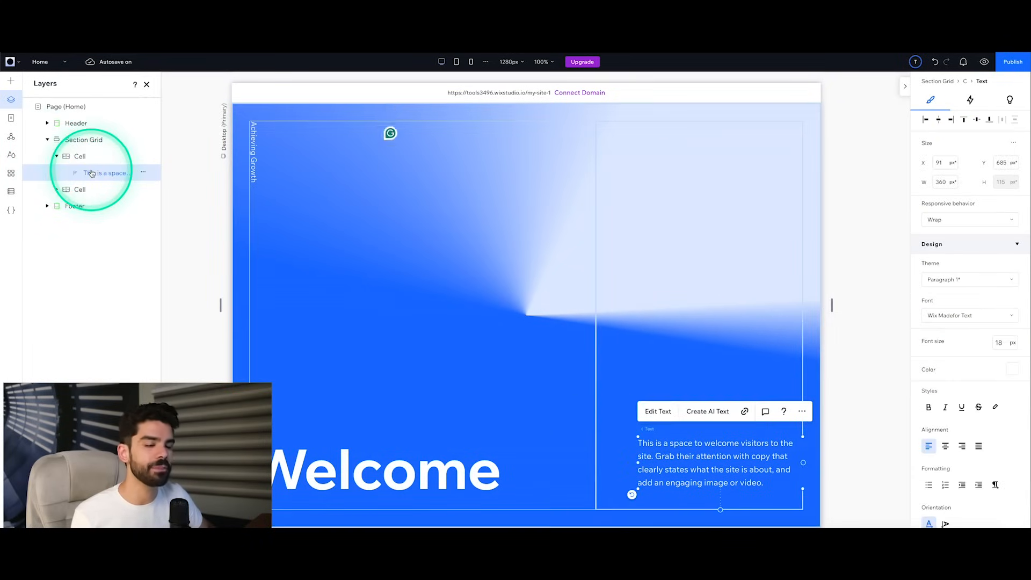
pyautogui.click(48, 140)
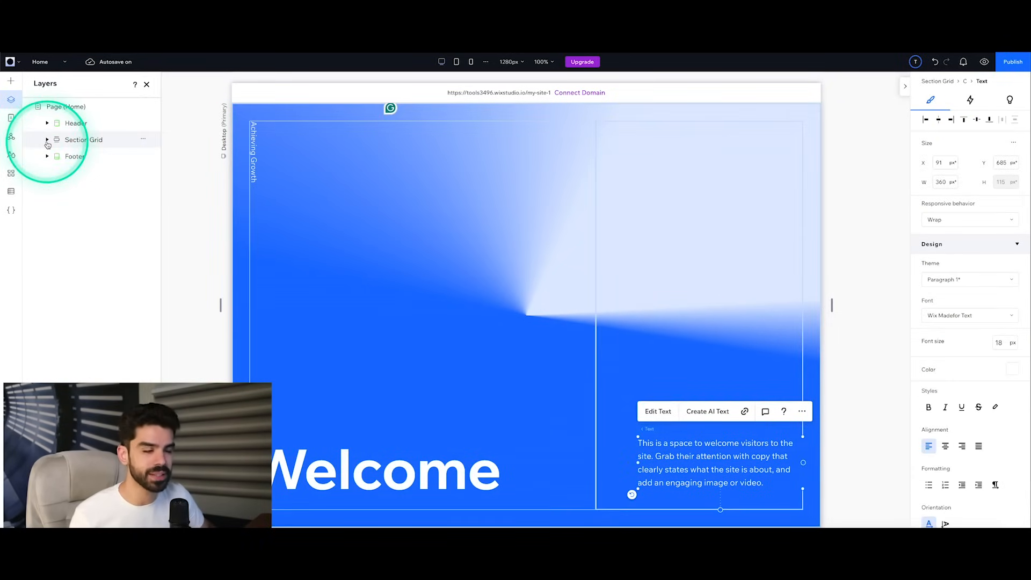
# Step: Review the section grid's design, layout and position settings and its animation and effect options
pyautogui.click(83, 140)
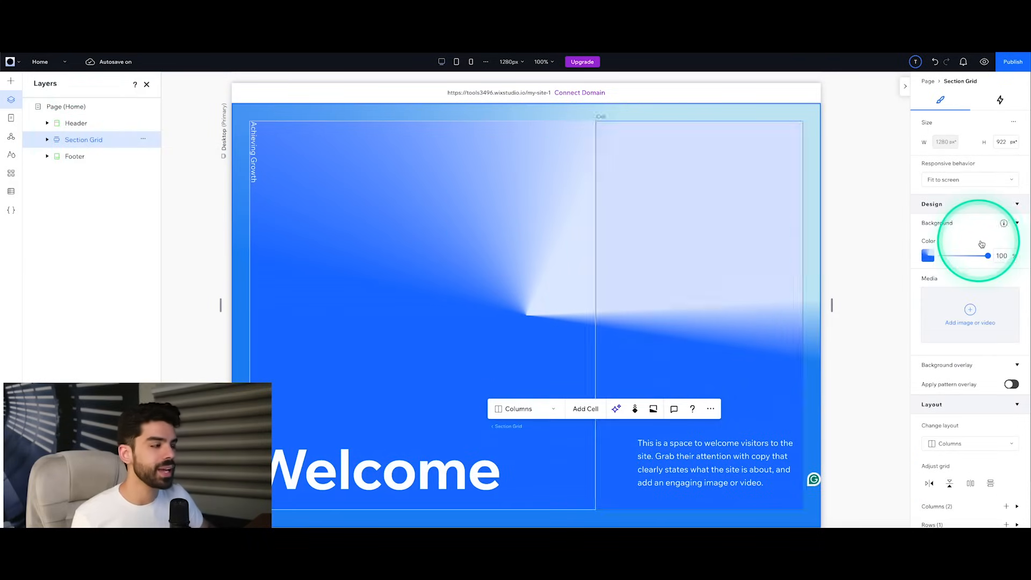
pyautogui.scroll(-6, 984, 238)
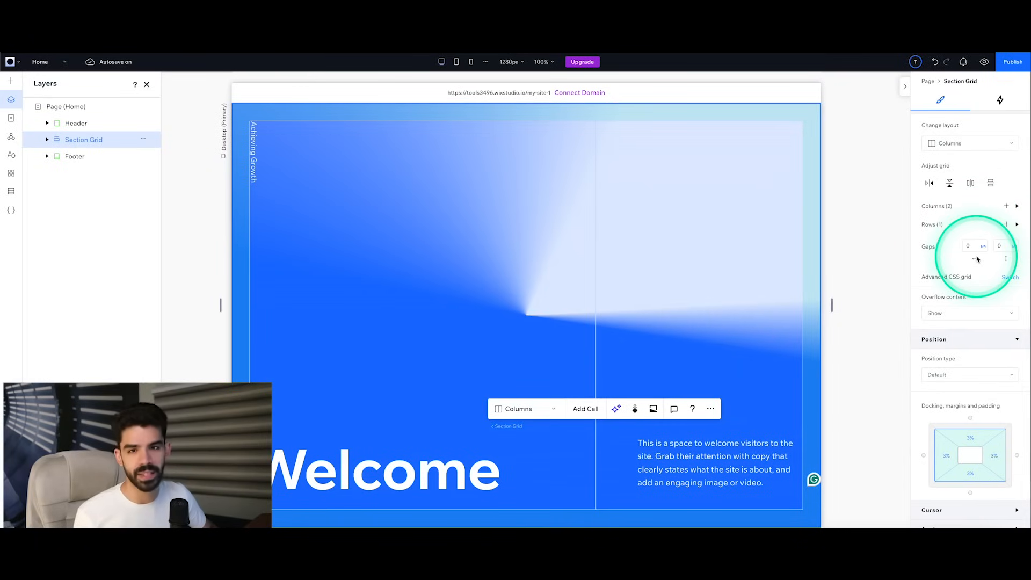
pyautogui.scroll(6, 976, 258)
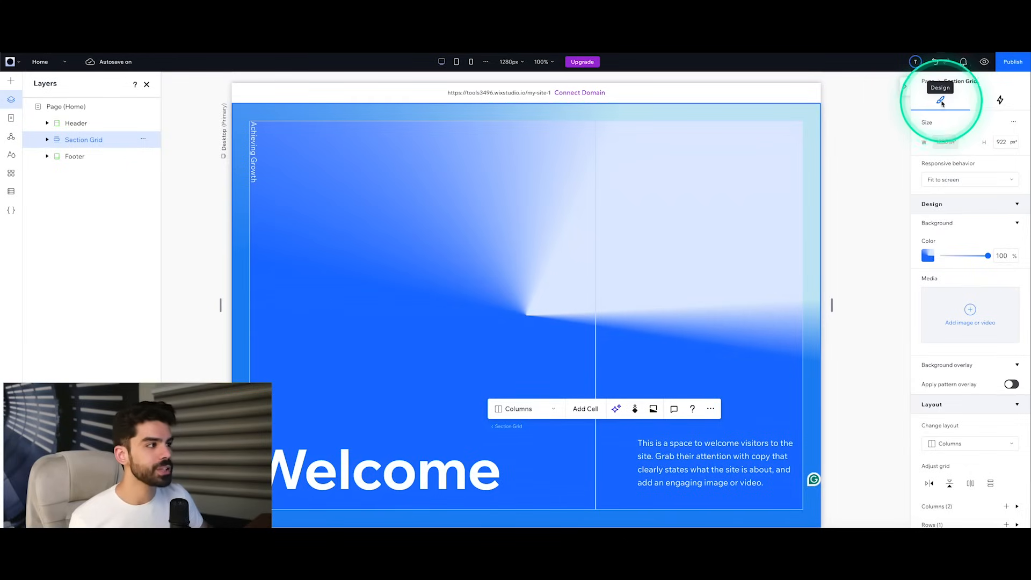
pyautogui.click(998, 103)
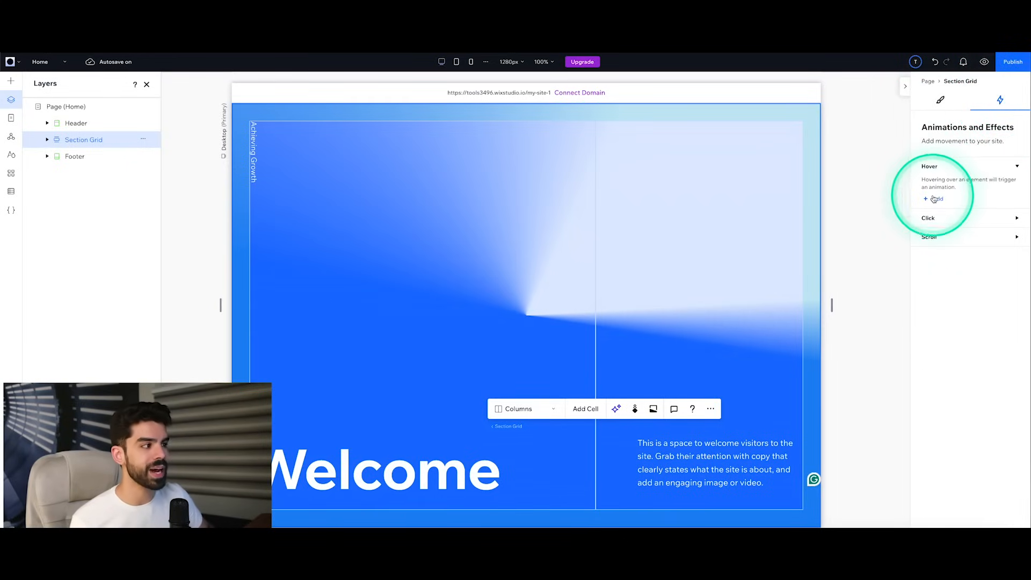
pyautogui.click(937, 104)
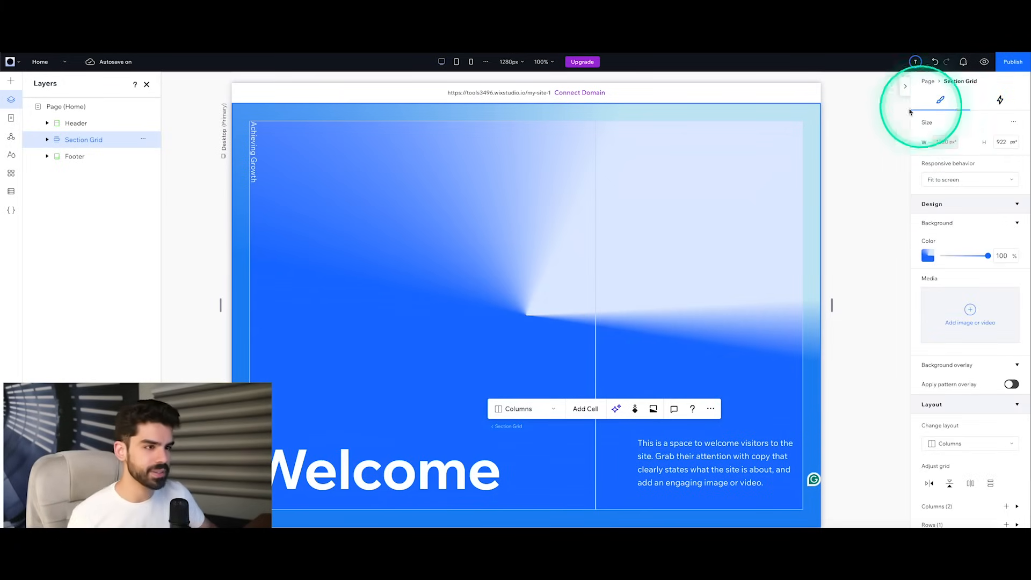
pyautogui.scroll(-1, 473, 242)
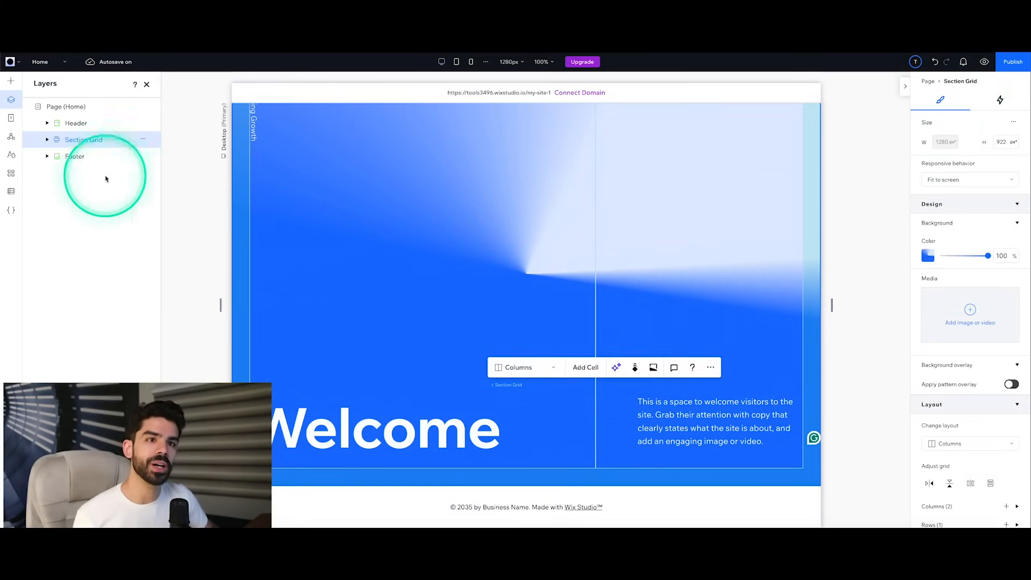
# Step: Add the "How It All Started" section from the designed About sections directly below the Welcome section
pyautogui.click(11, 82)
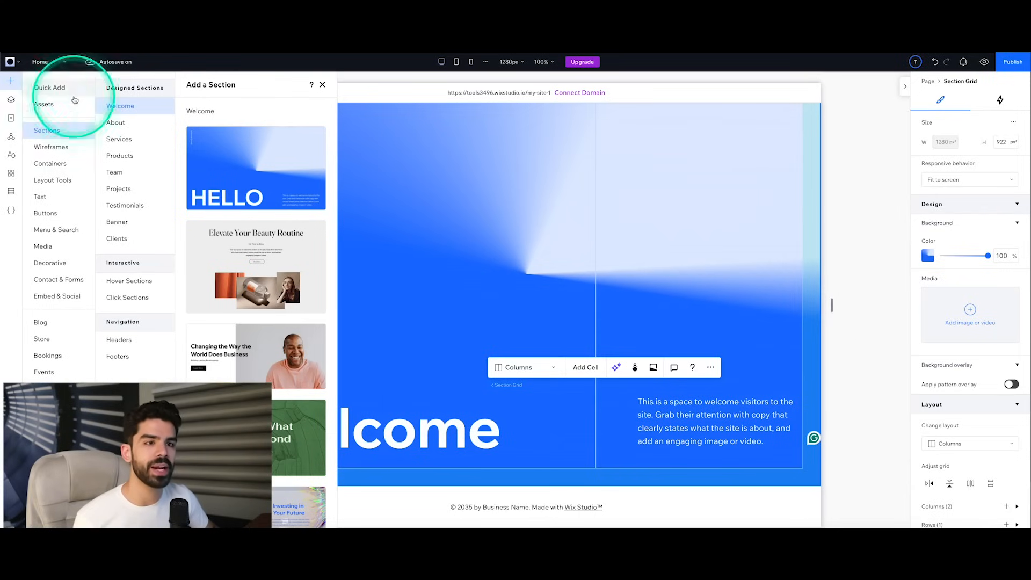
pyautogui.click(120, 122)
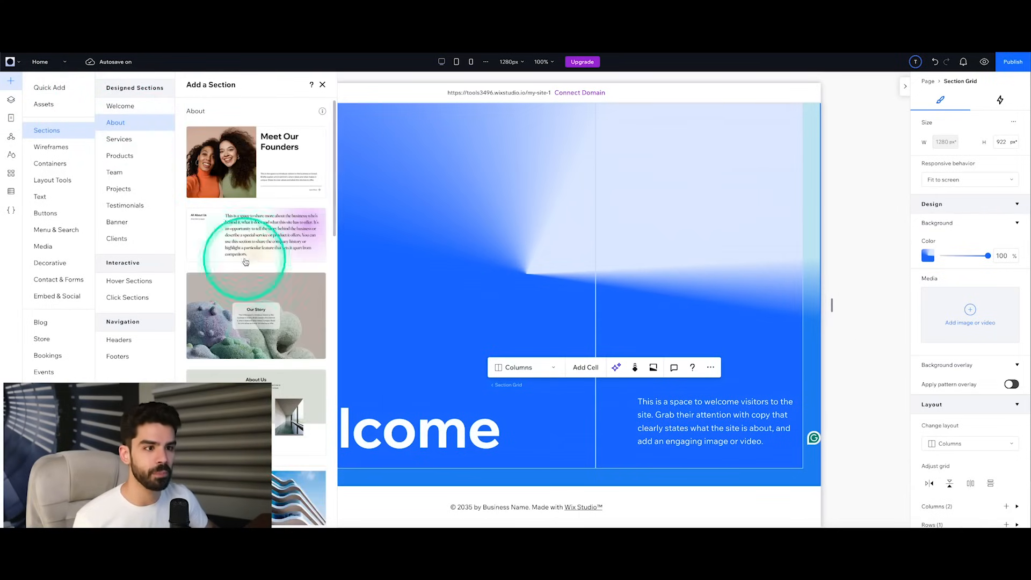
pyautogui.scroll(-5, 265, 276)
pyautogui.scroll(-8, 265, 280)
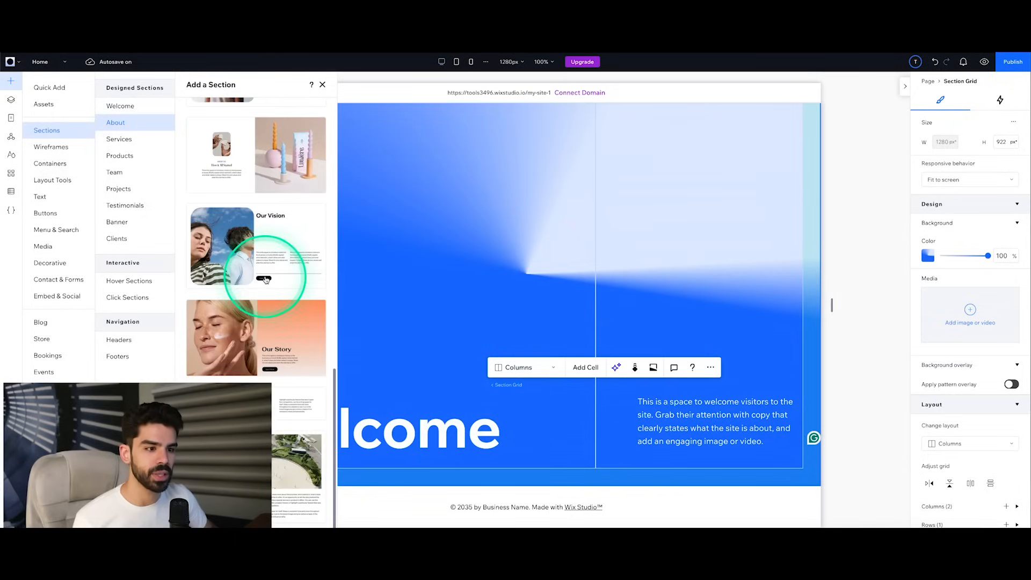
pyautogui.moveTo(265, 278); pyautogui.dragTo(484, 481)
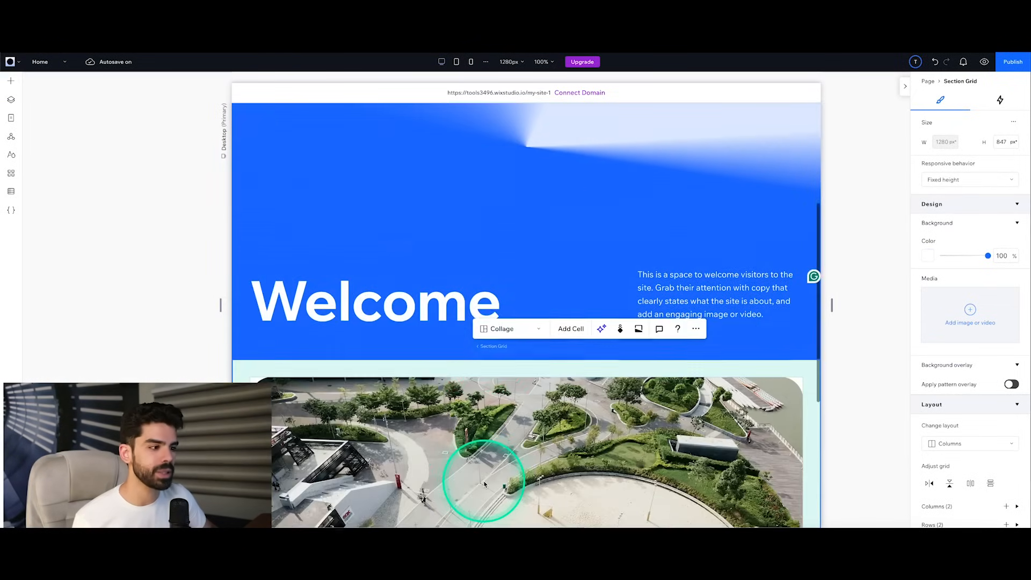
pyautogui.scroll(-5, 485, 483)
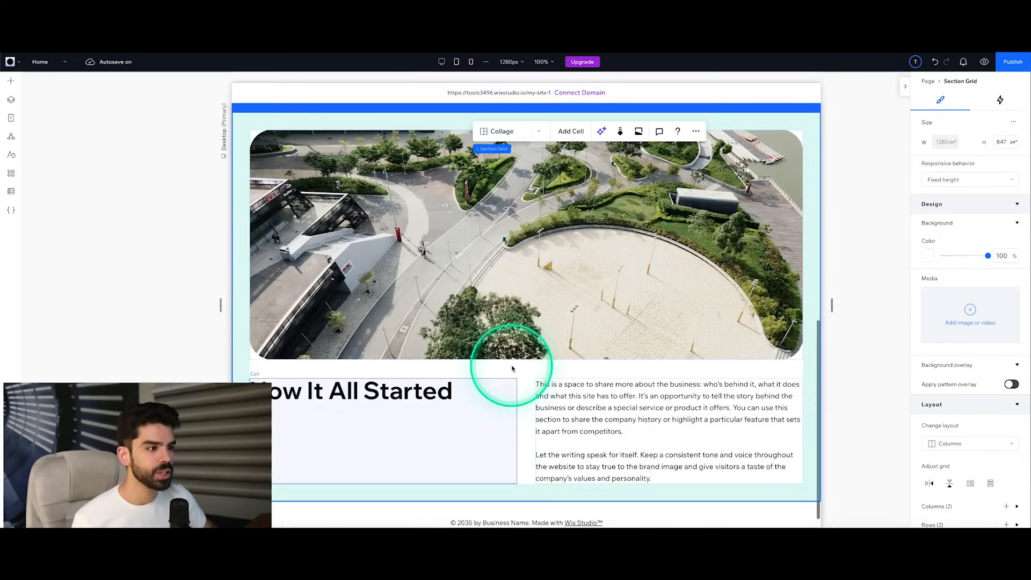
# Step: Open the media chooser for the section's large image cell and look through the Shutterstock, Unsplash and AI Image Creator sources
pyautogui.click(504, 240)
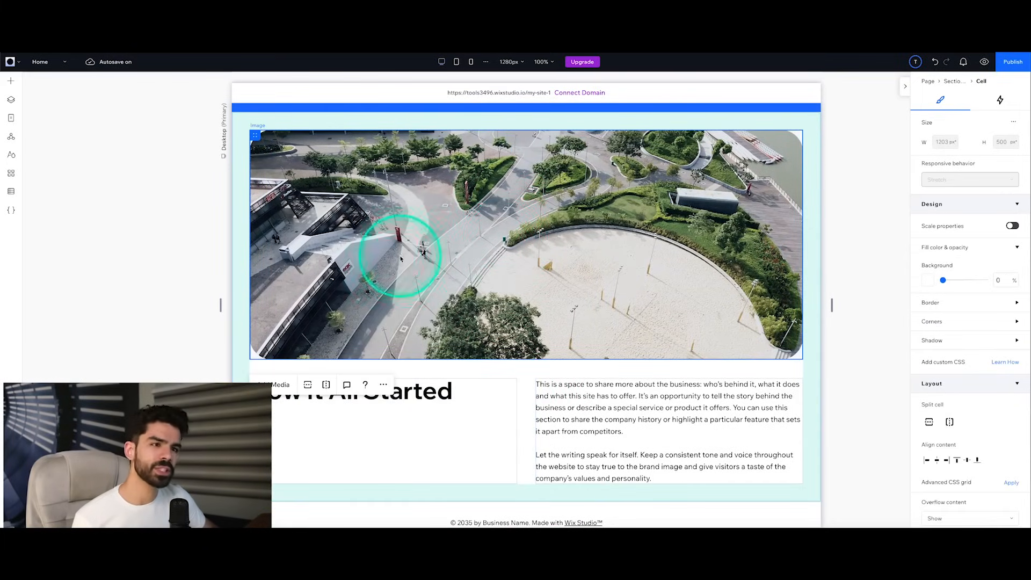
pyautogui.click(275, 385)
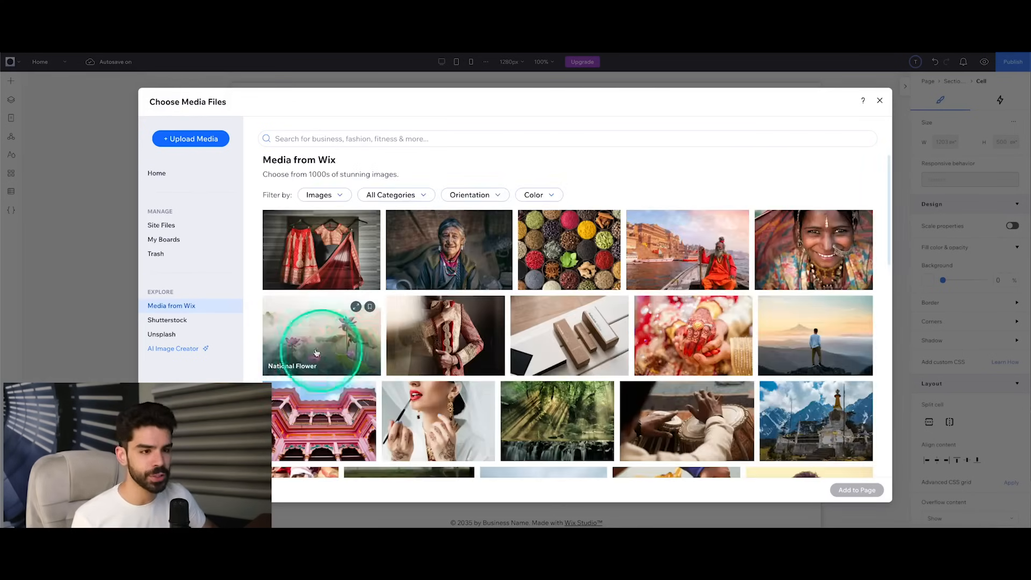
pyautogui.click(178, 322)
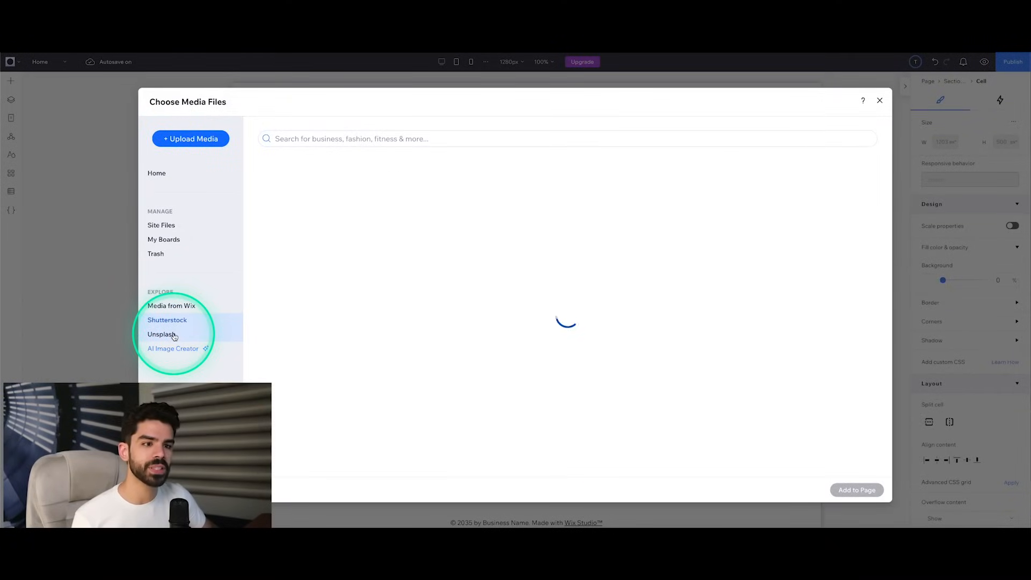
pyautogui.click(174, 335)
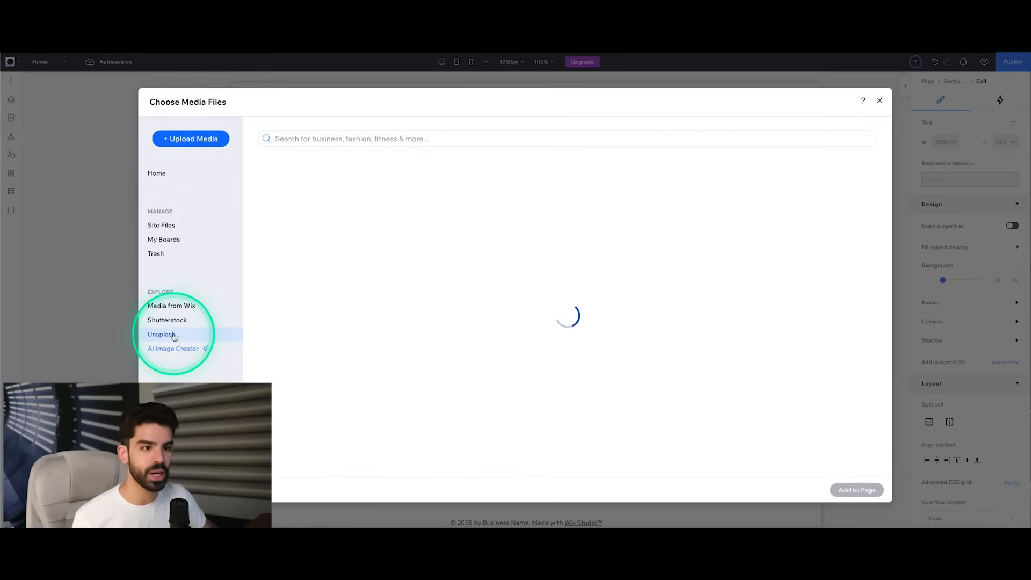
pyautogui.click(174, 349)
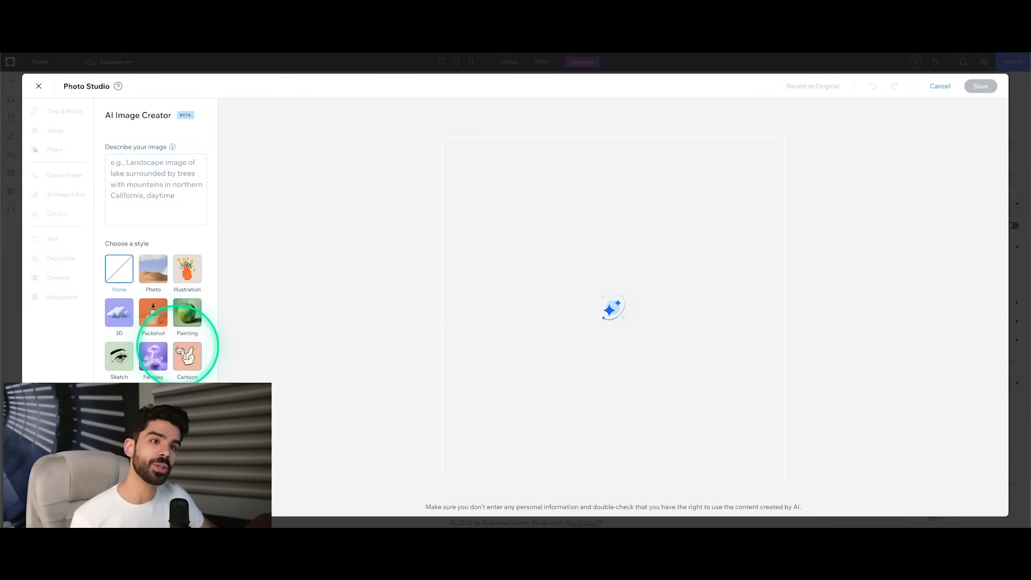
pyautogui.click(39, 87)
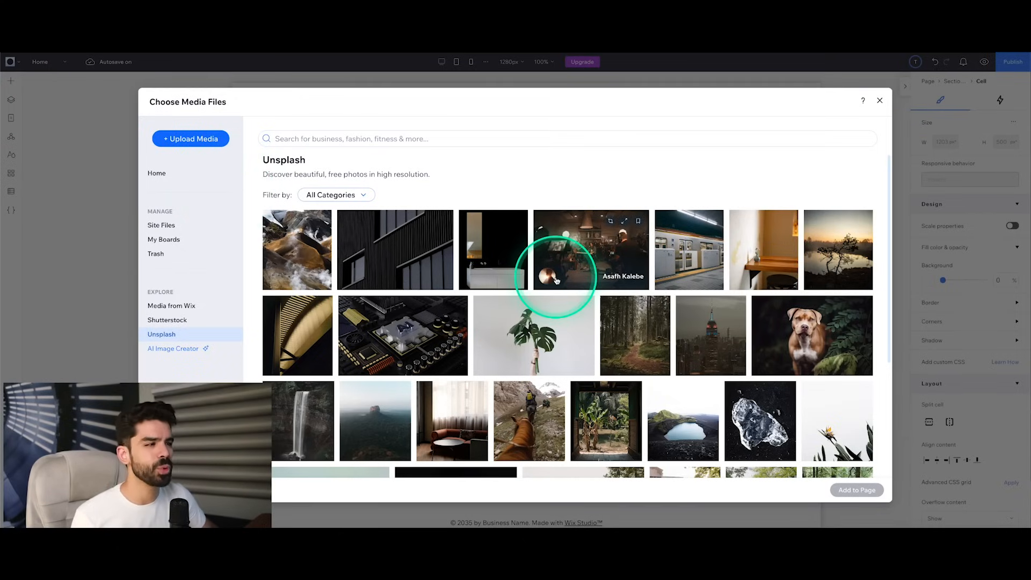
# Step: Add the beige photo with two white cards from Media from Wix to the large image cell
pyautogui.click(172, 305)
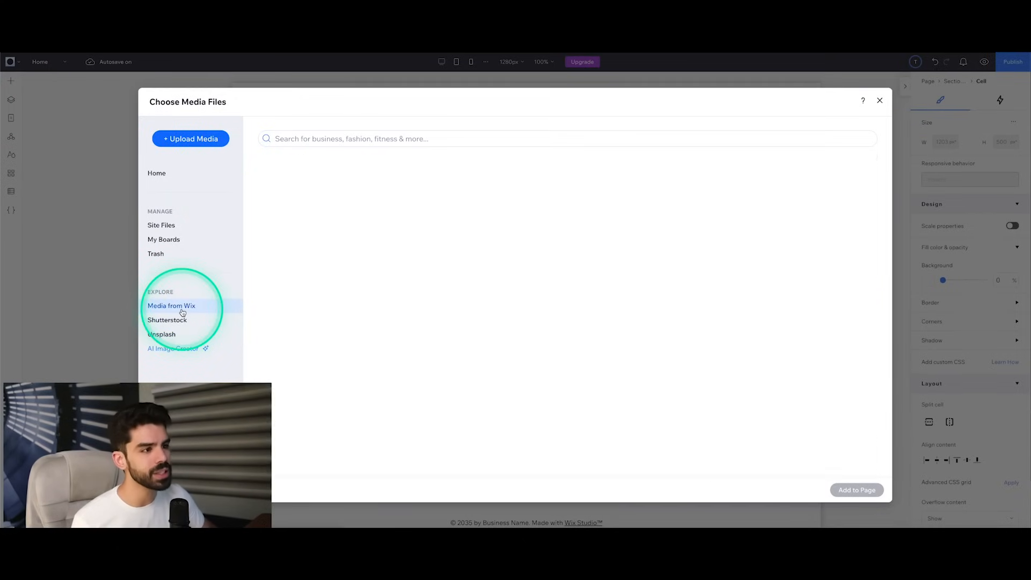
pyautogui.scroll(-5, 595, 317)
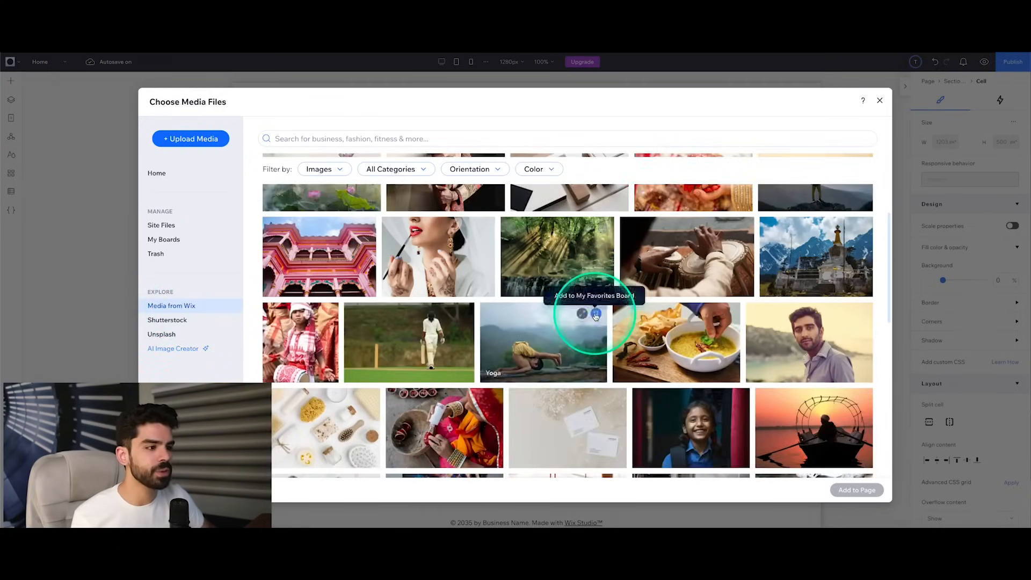
pyautogui.click(569, 263)
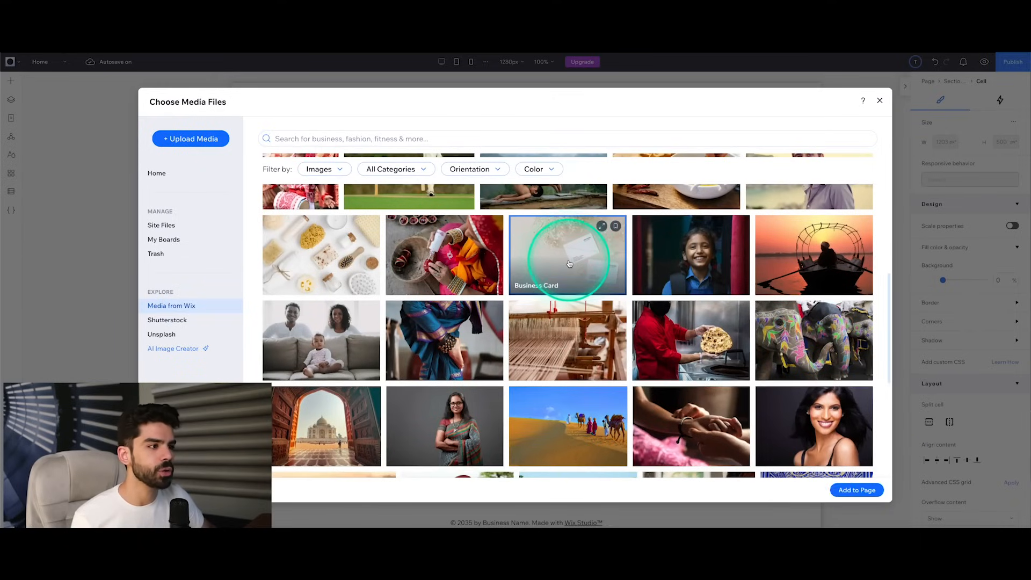
pyautogui.click(856, 490)
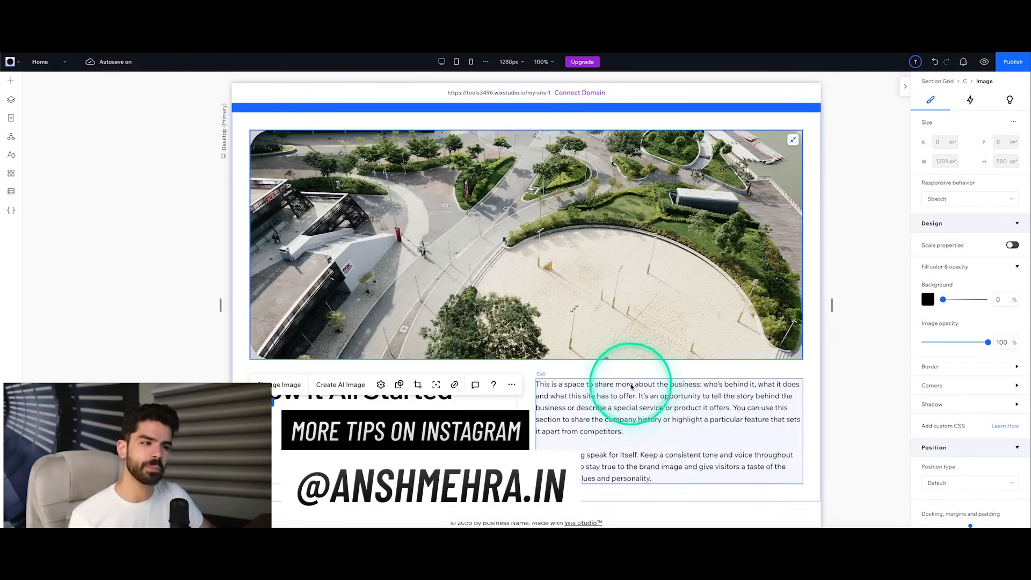
pyautogui.scroll(-1, 631, 386)
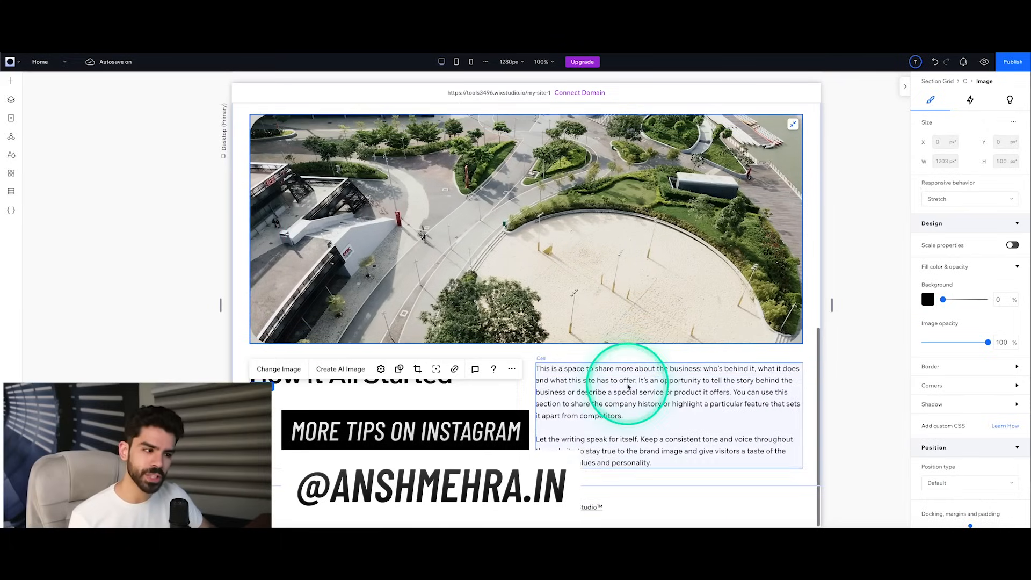
# Step: Review the basic elements offered under Quick Add, such as image, title, button, container and repeater, and return to the canvas
pyautogui.click(15, 87)
pyautogui.click(47, 87)
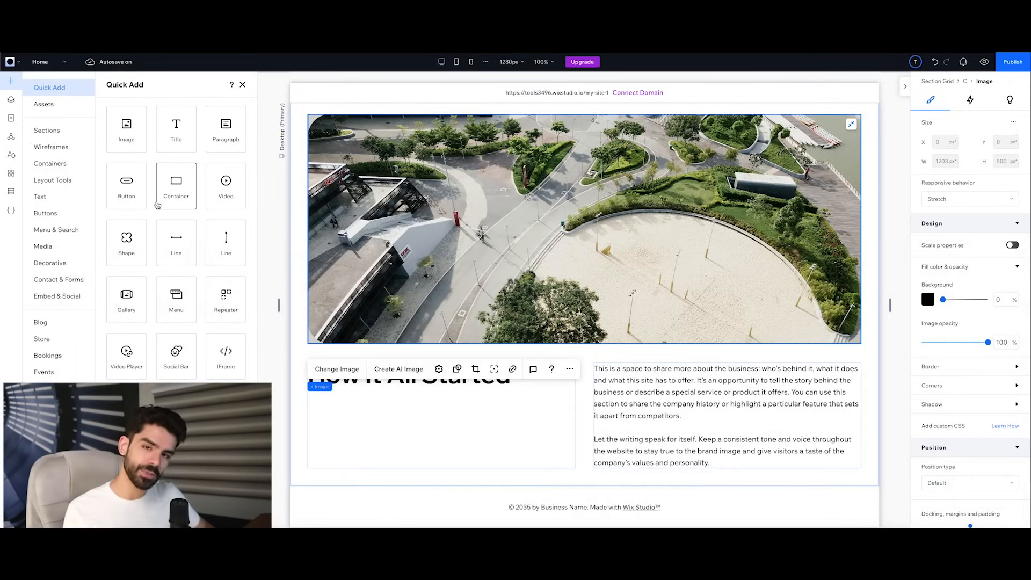
pyautogui.click(157, 204)
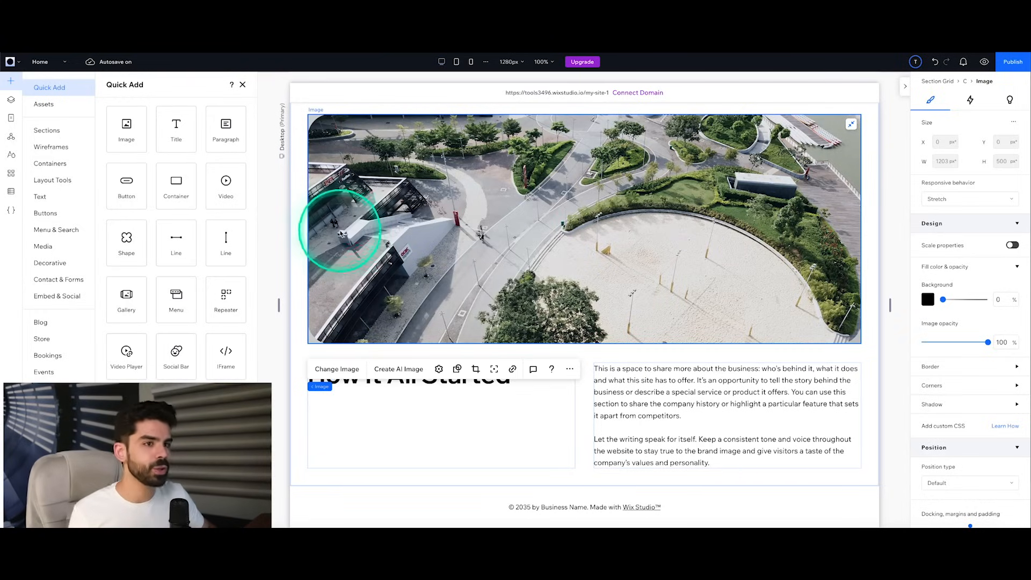
pyautogui.click(361, 221)
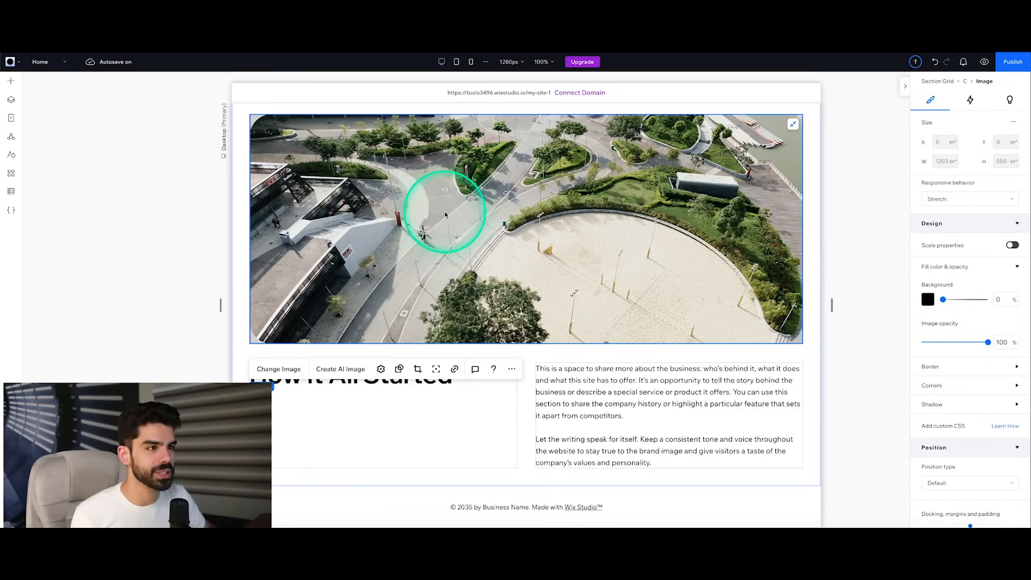
# Step: Expand the second section grid in the Home page's layers and inspect its first and last cells and the grid itself
pyautogui.click(424, 200)
pyautogui.click(10, 103)
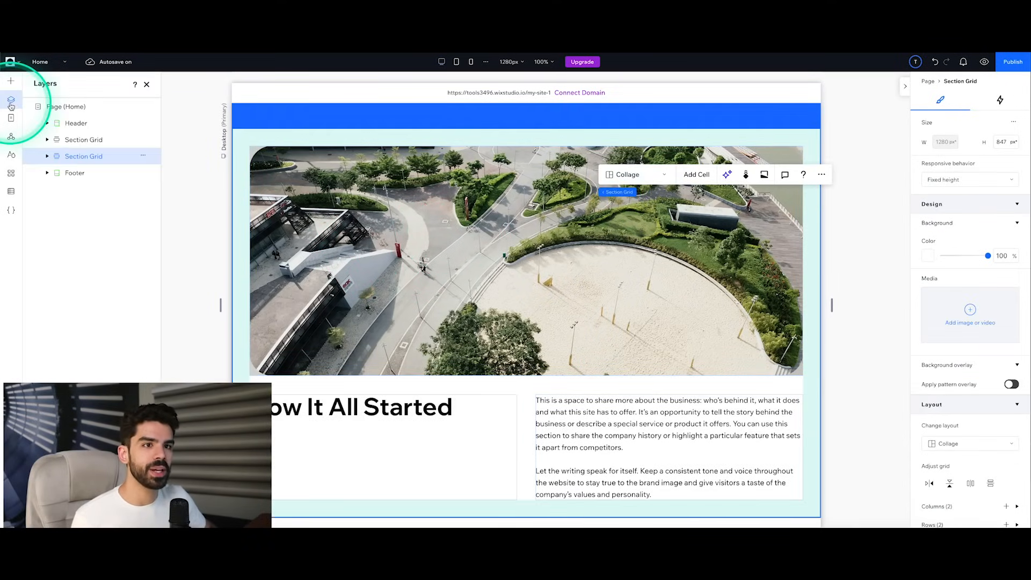
pyautogui.click(48, 156)
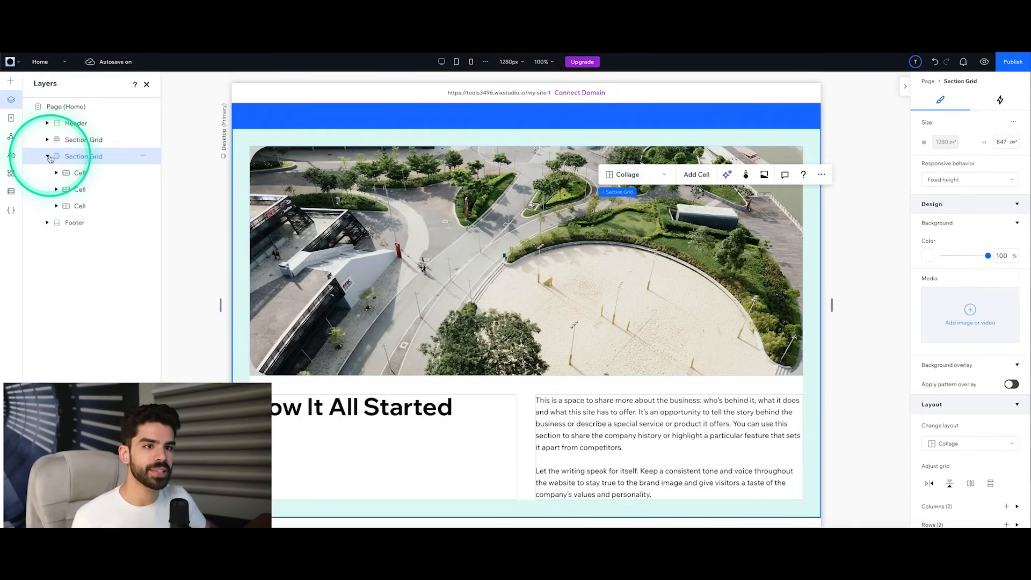
pyautogui.click(79, 173)
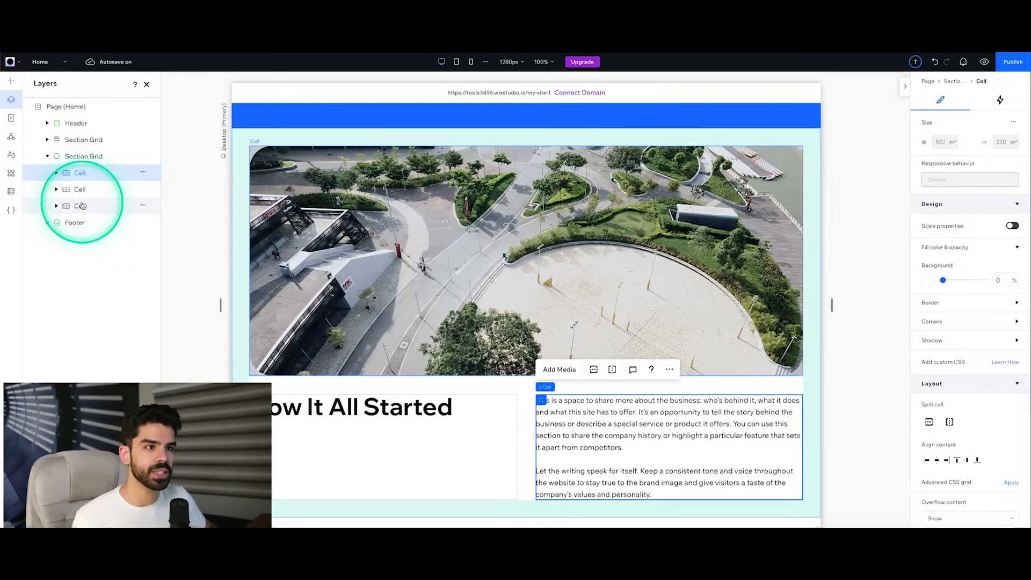
pyautogui.click(81, 206)
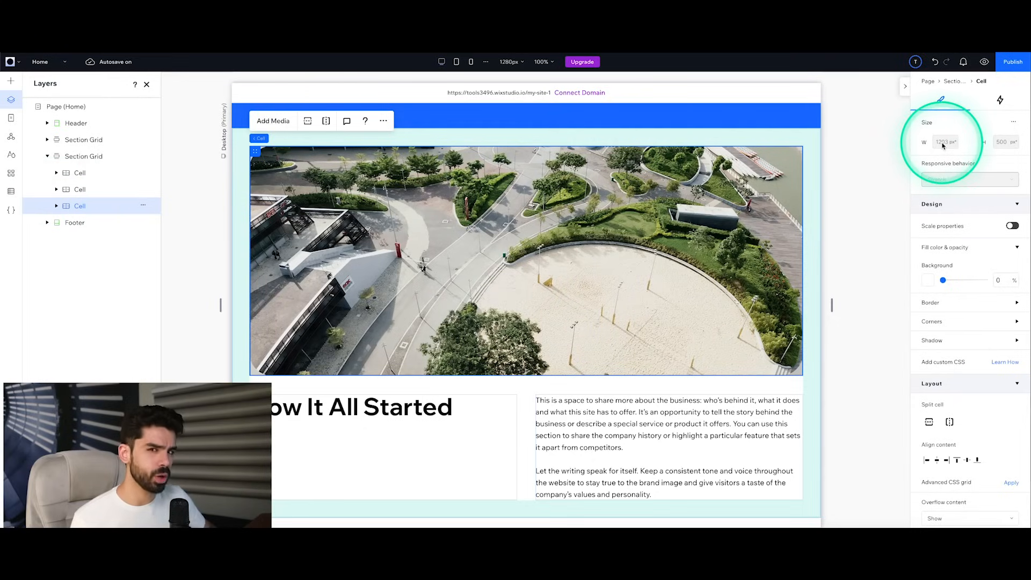
pyautogui.click(86, 157)
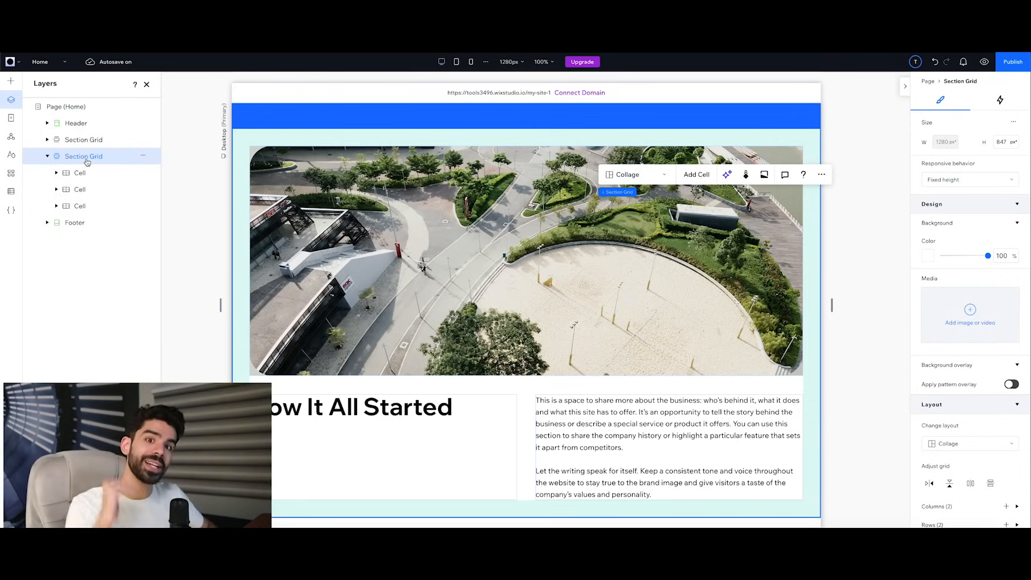
# Step: Expand the last cell of the second section grid and inspect its first listed image layer
pyautogui.click(80, 207)
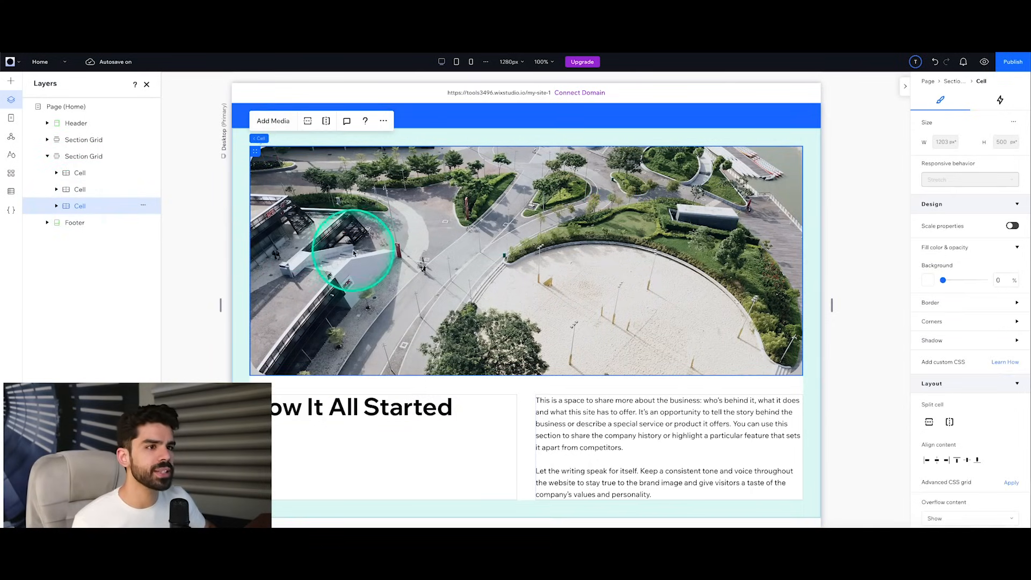
pyautogui.click(56, 207)
pyautogui.click(86, 225)
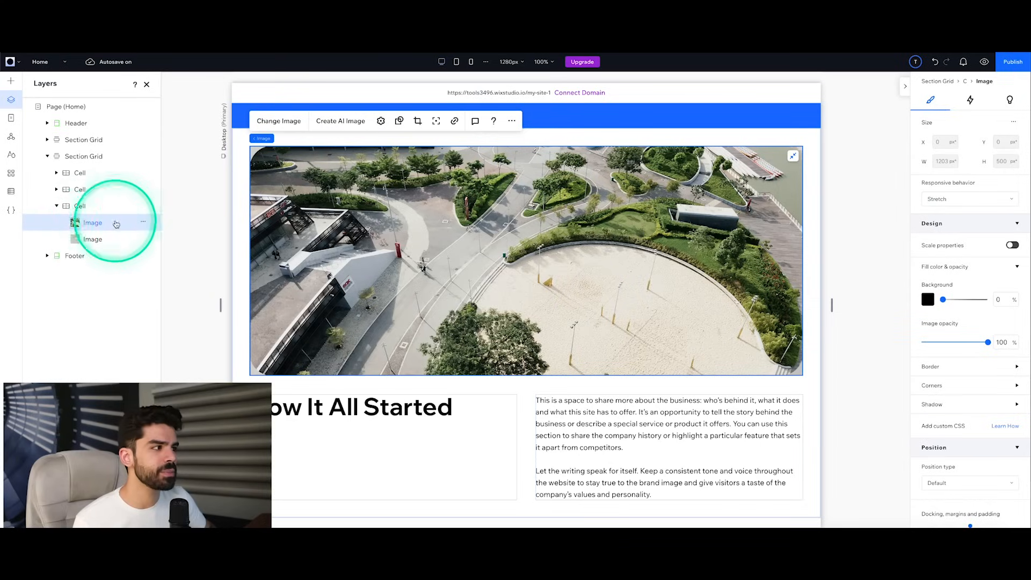
# Step: Set the second section grid's responsive behavior to Scale proportionally
pyautogui.click(82, 158)
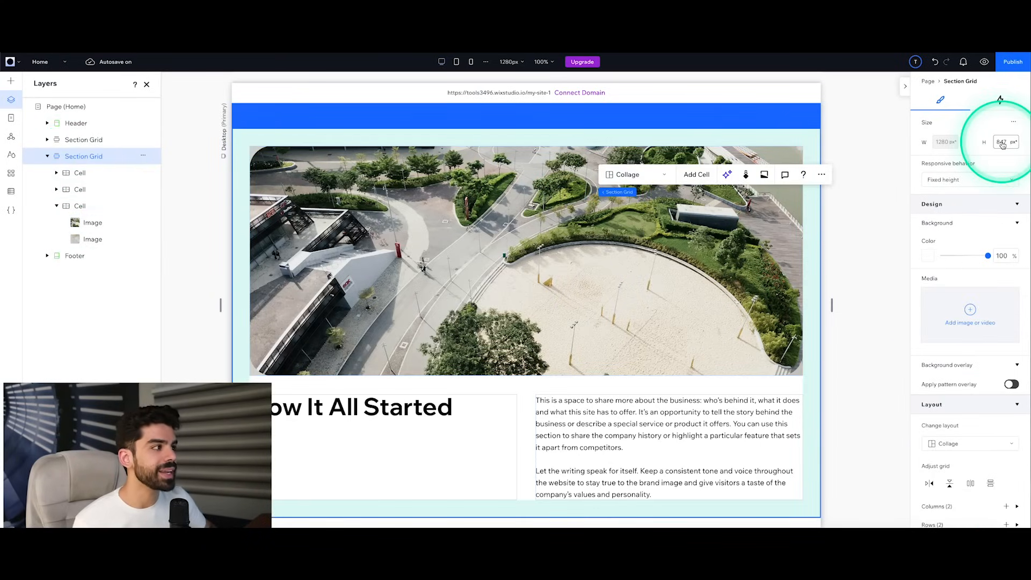
pyautogui.click(959, 180)
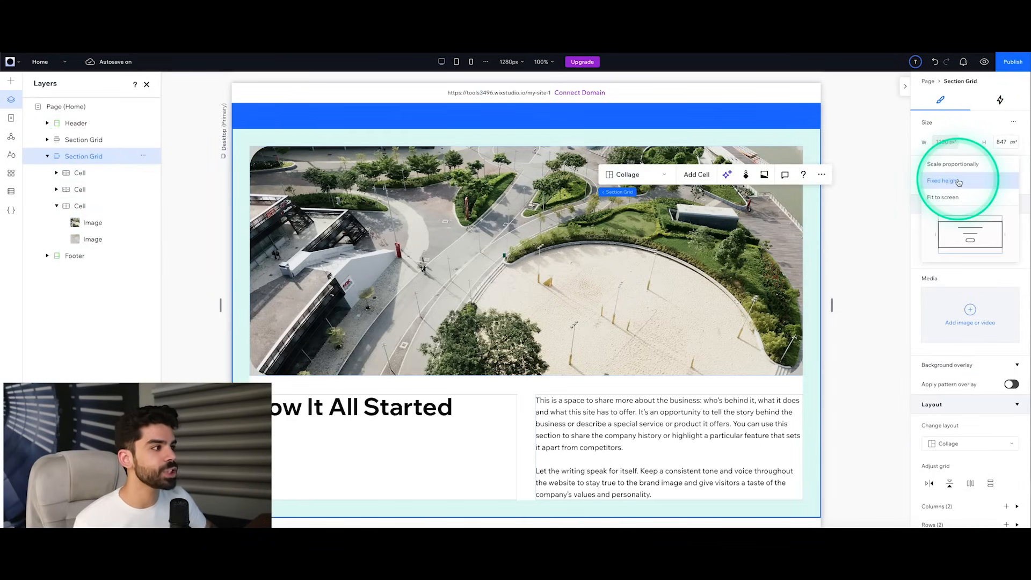
pyautogui.click(960, 182)
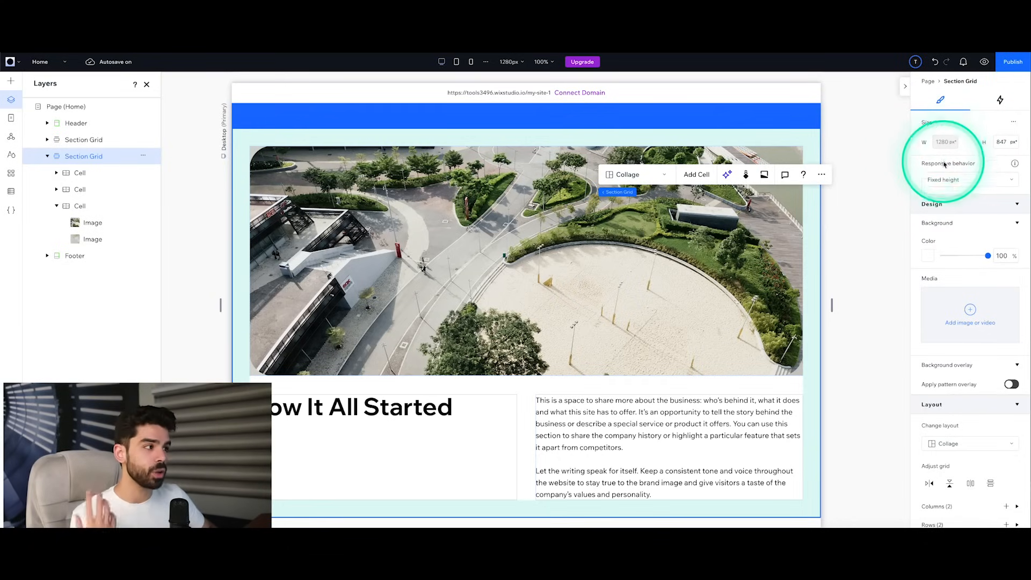
pyautogui.click(946, 180)
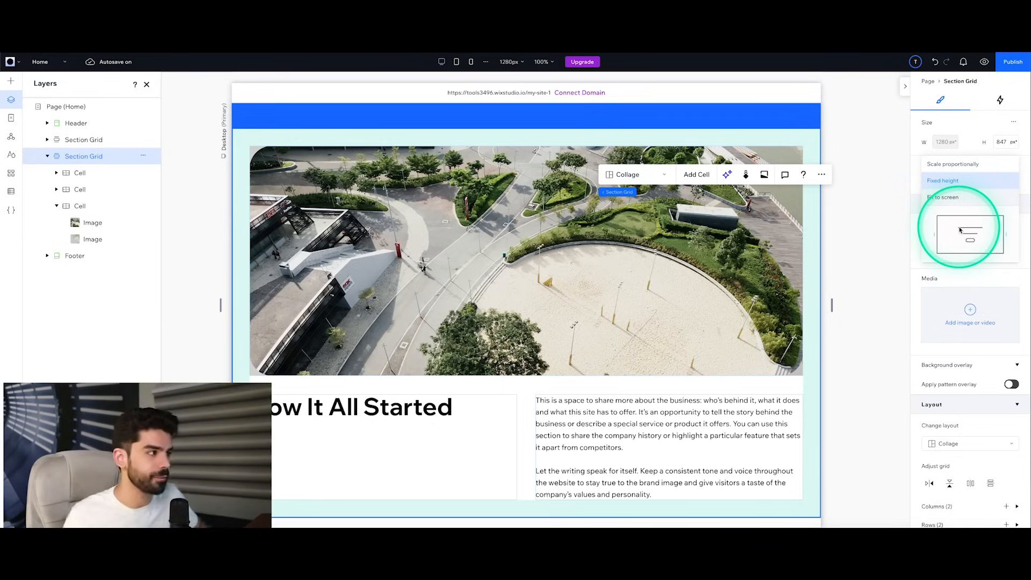
pyautogui.click(957, 181)
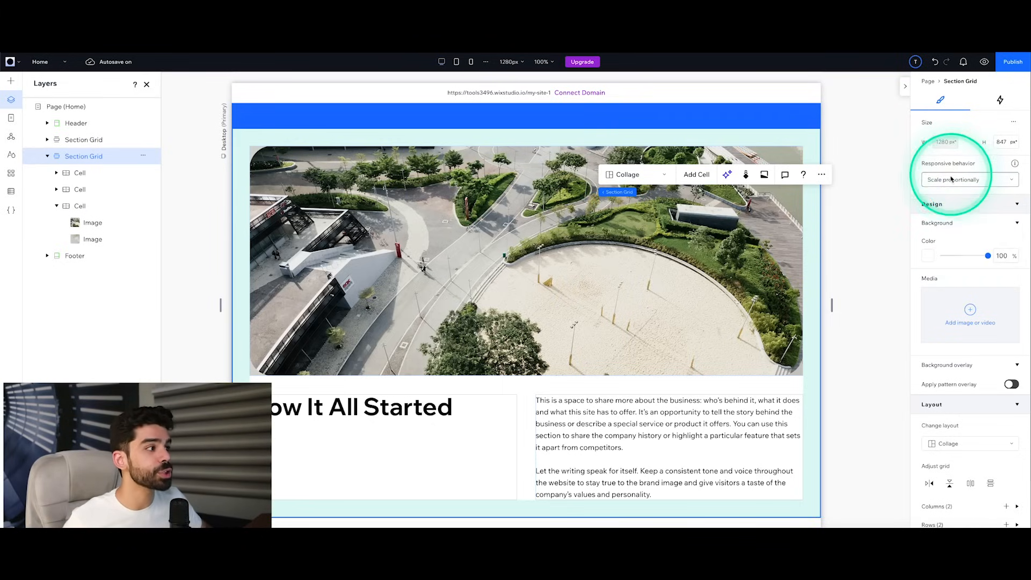
# Step: Set the second section grid's responsive behavior to Fit to screen and review that option's preview
pyautogui.click(953, 180)
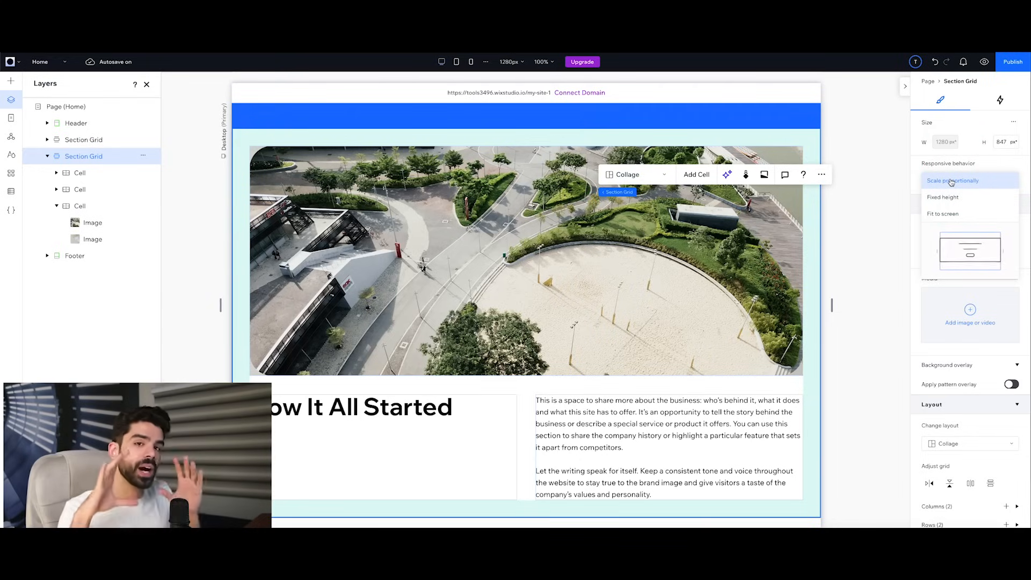
pyautogui.click(955, 214)
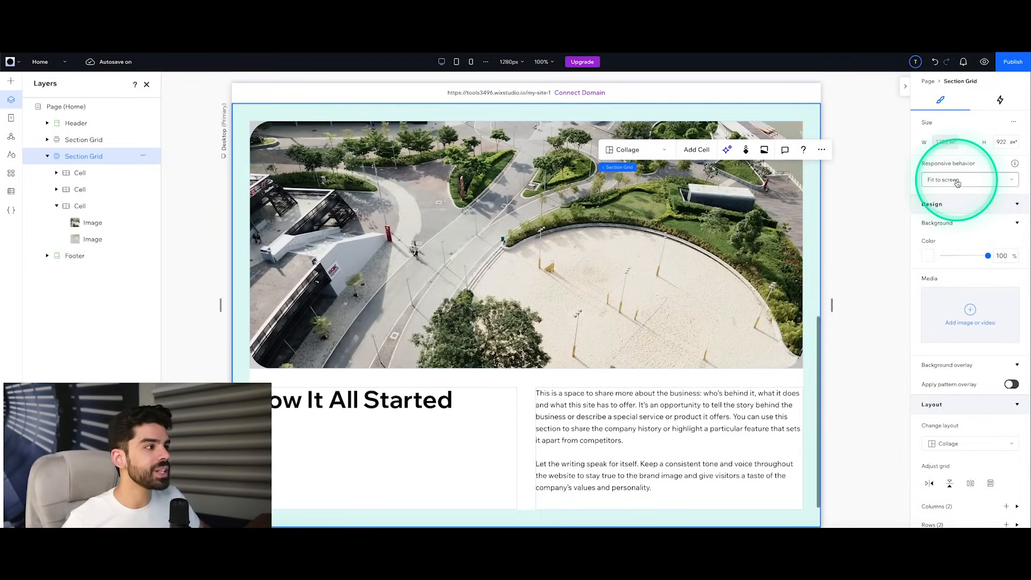
pyautogui.click(956, 177)
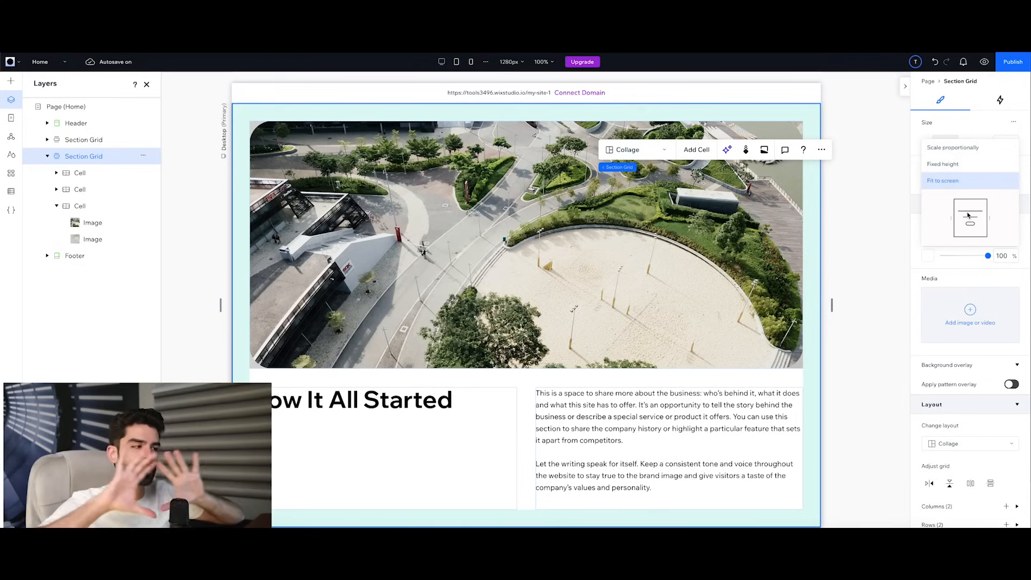
pyautogui.click(970, 212)
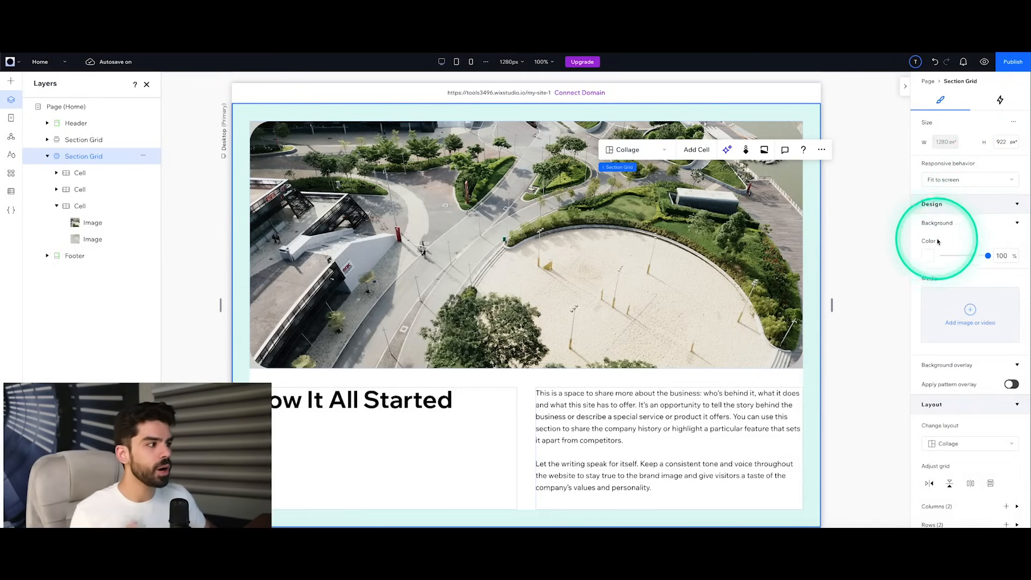
# Step: Set the second section grid's background color to a light gray from the theme colors
pyautogui.click(930, 255)
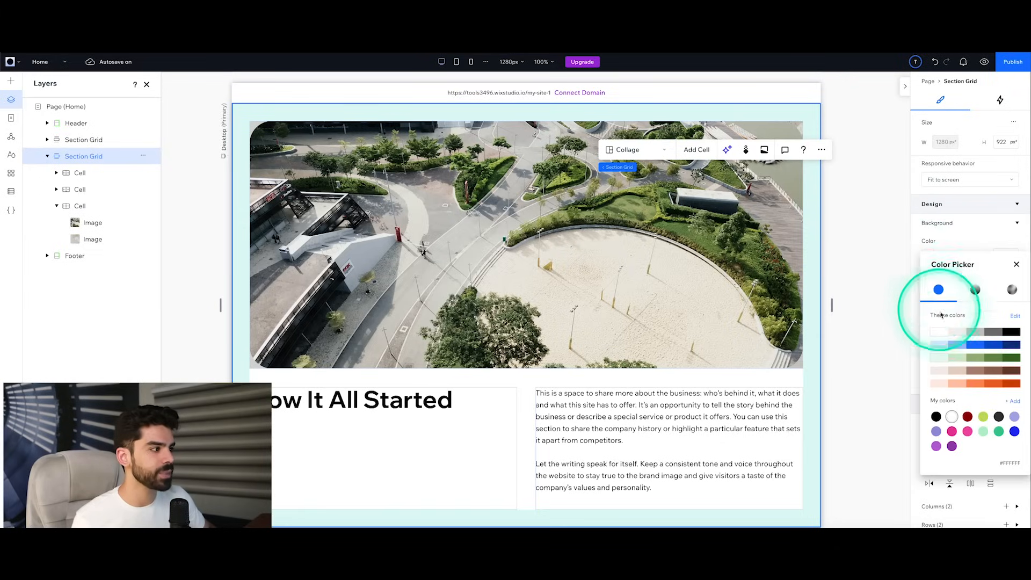
pyautogui.click(953, 334)
pyautogui.click(893, 306)
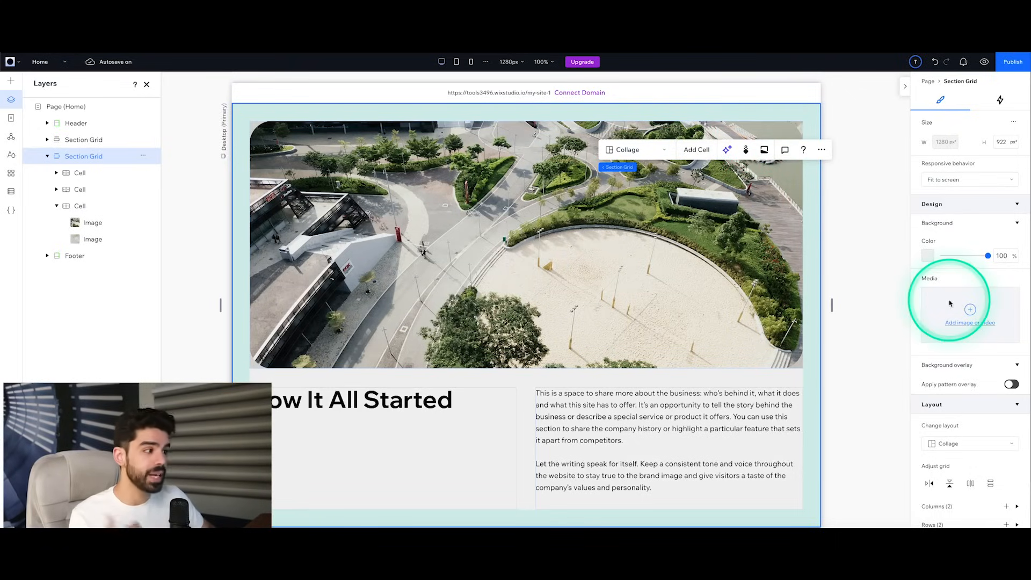
# Step: Apply the dark Gaming image of controllers from Media from Wix as the section grid's background and remove it again
pyautogui.click(963, 323)
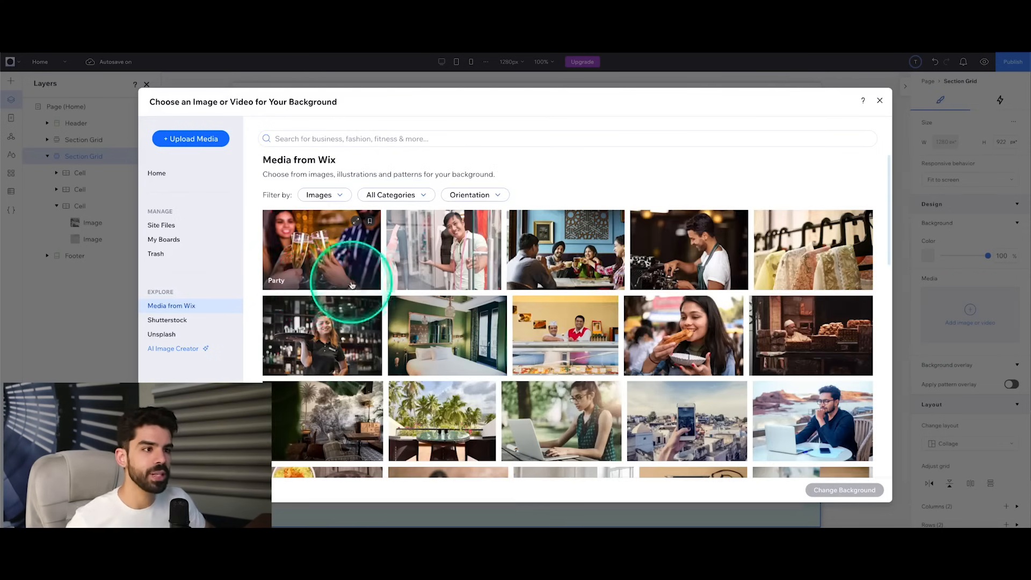
pyautogui.scroll(-6, 333, 288)
pyautogui.scroll(-5, 369, 286)
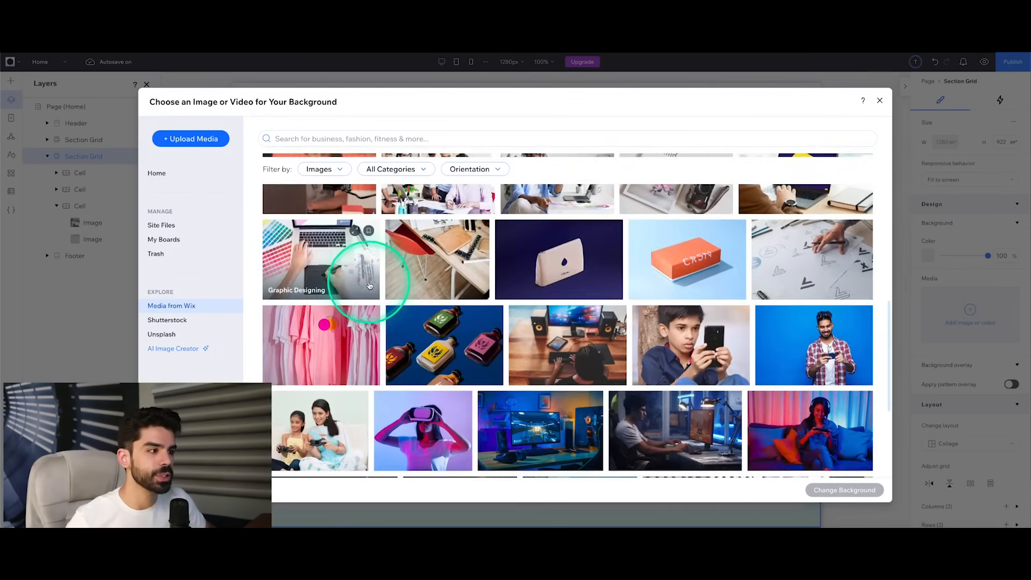
pyautogui.click(370, 284)
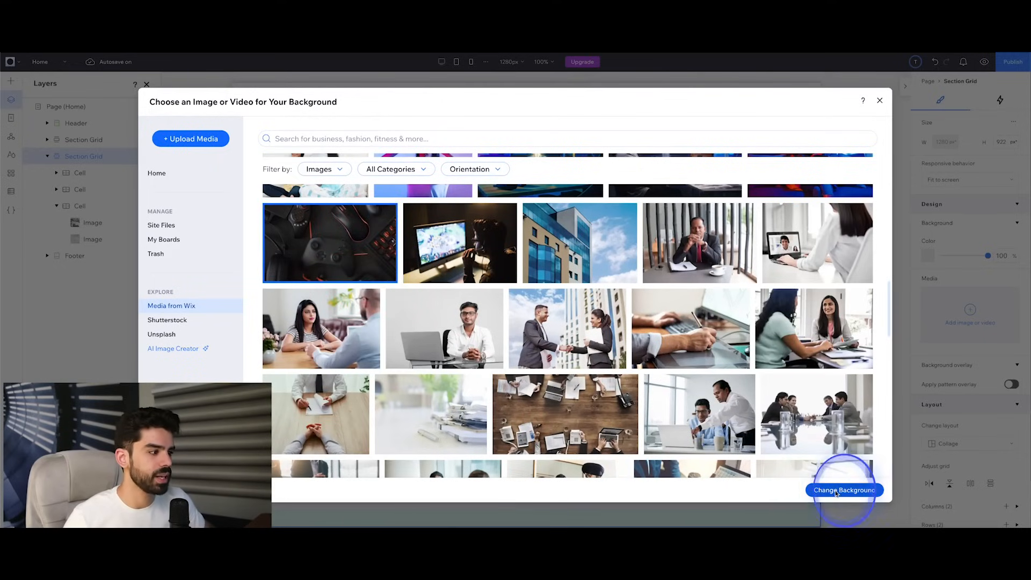
pyautogui.click(832, 489)
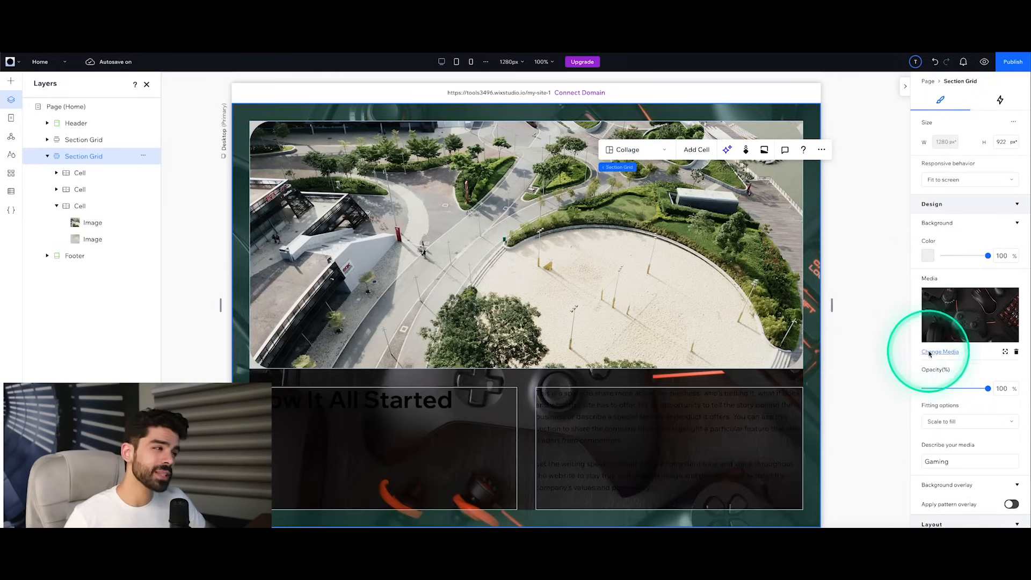
pyautogui.click(1016, 351)
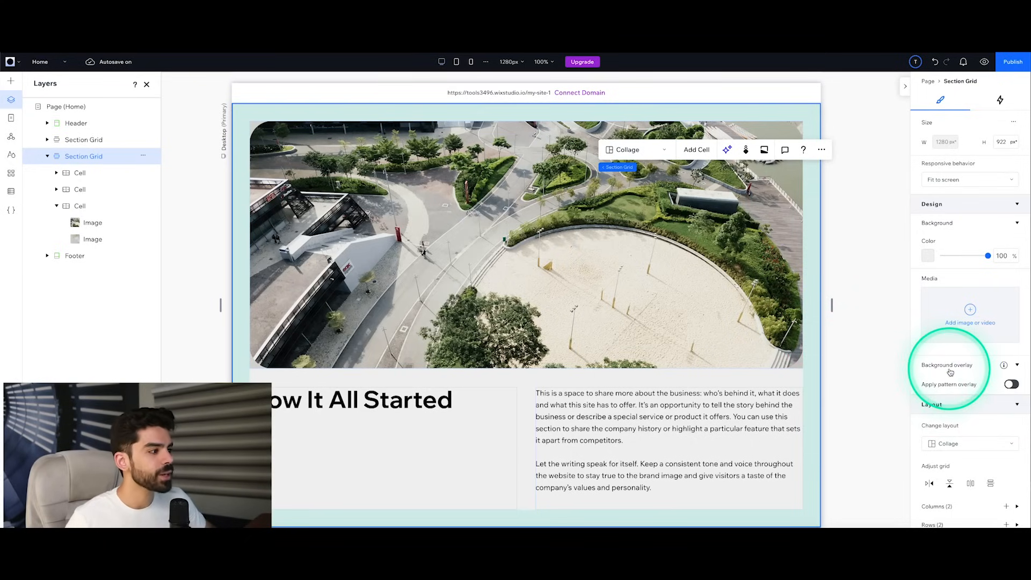
# Step: Enable the section grid's pattern overlay and choose the middle pattern in the third row of the second pattern page
pyautogui.click(1012, 384)
pyautogui.scroll(-1, 971, 422)
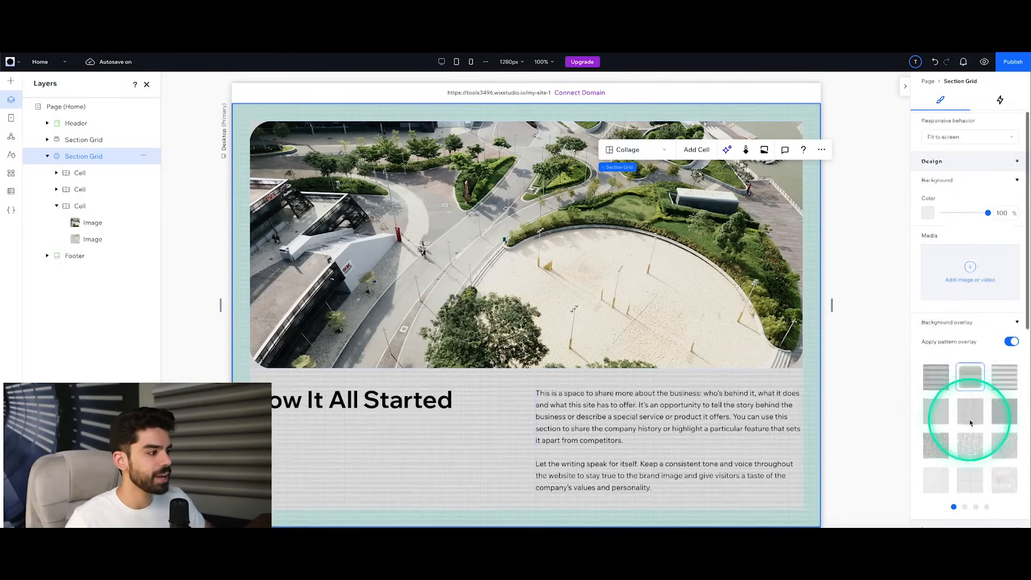
pyautogui.click(971, 422)
pyautogui.click(966, 507)
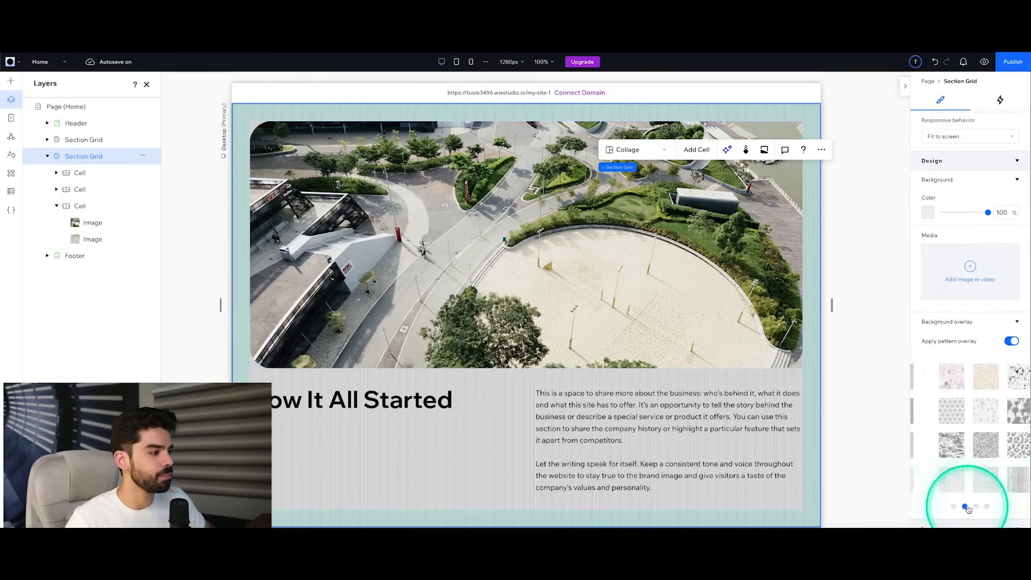
pyautogui.click(972, 445)
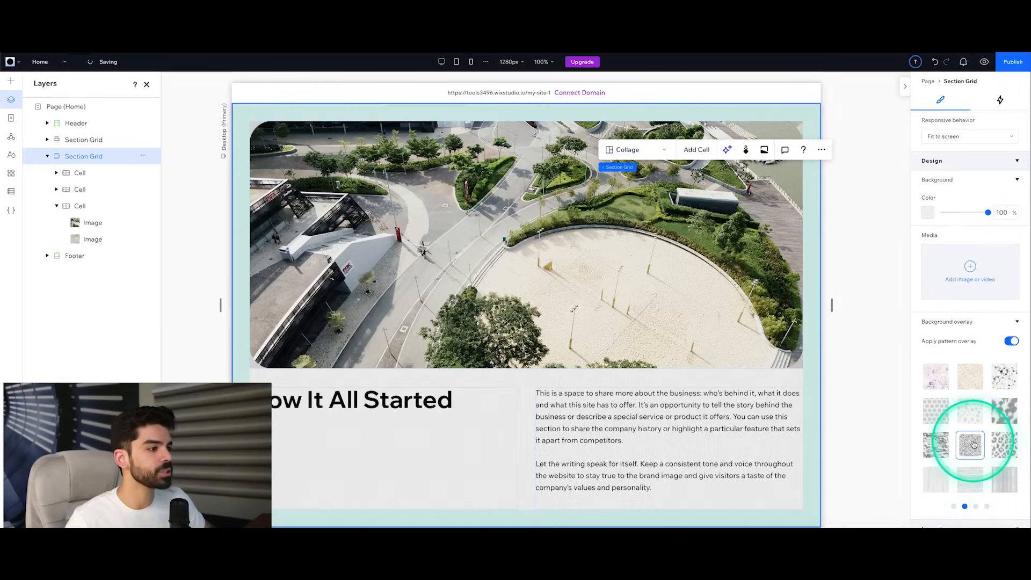
pyautogui.click(1007, 321)
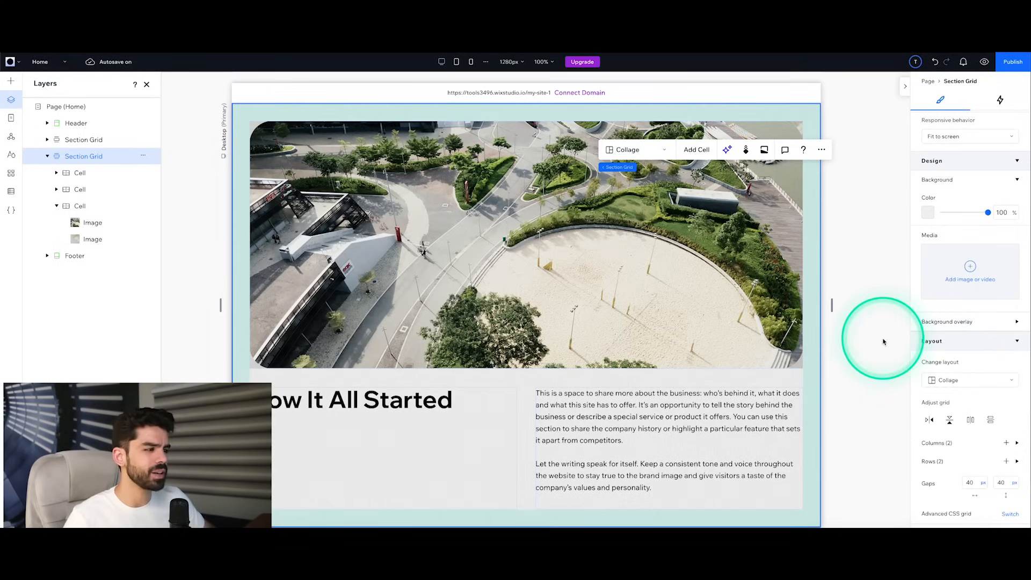
# Step: Review the second section grid's layout options and change its layout from Collage to Columns
pyautogui.scroll(-1, 885, 340)
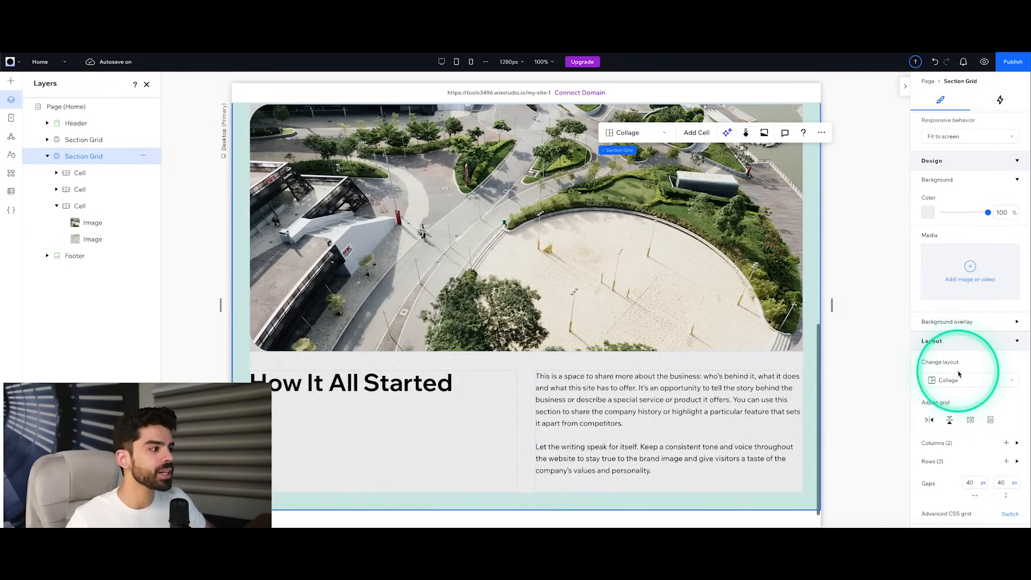
pyautogui.click(950, 380)
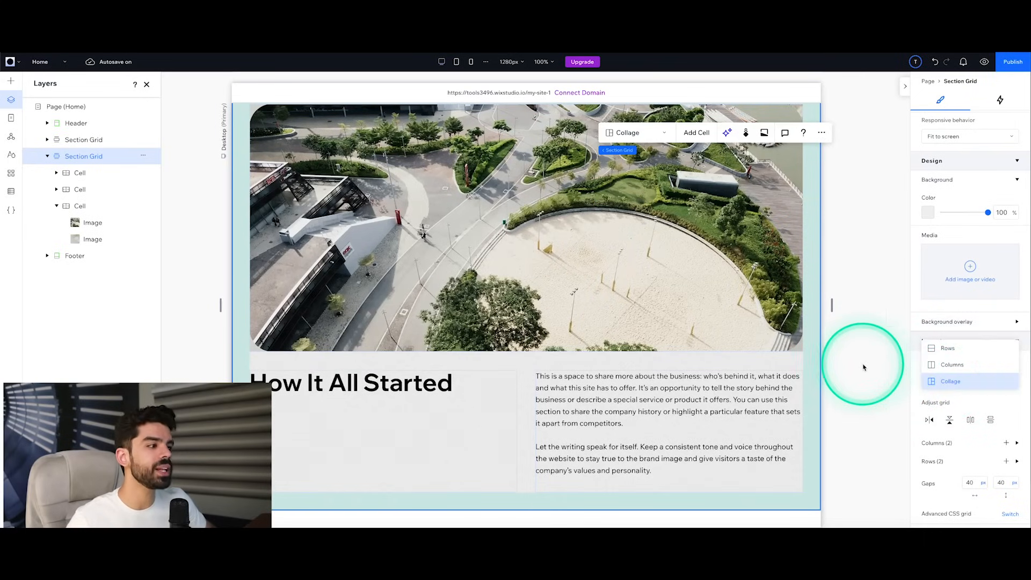
pyautogui.scroll(1, 949, 385)
pyautogui.click(949, 382)
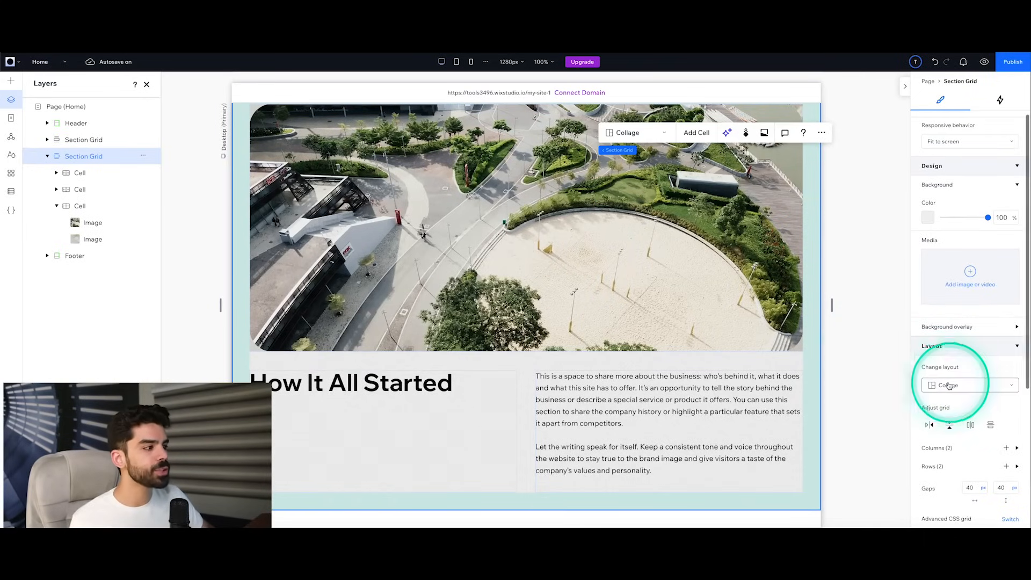
pyautogui.click(680, 308)
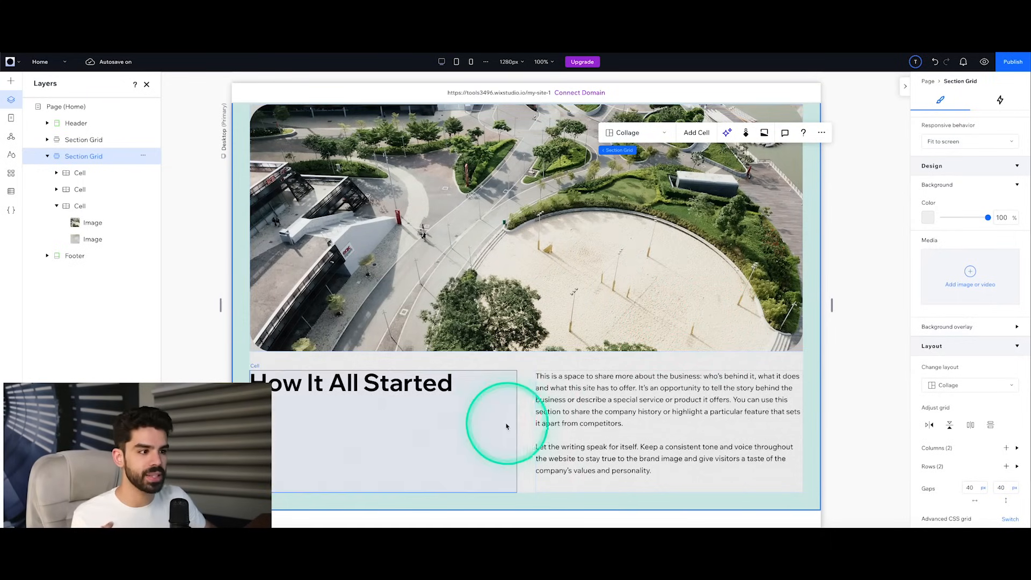
pyautogui.click(629, 133)
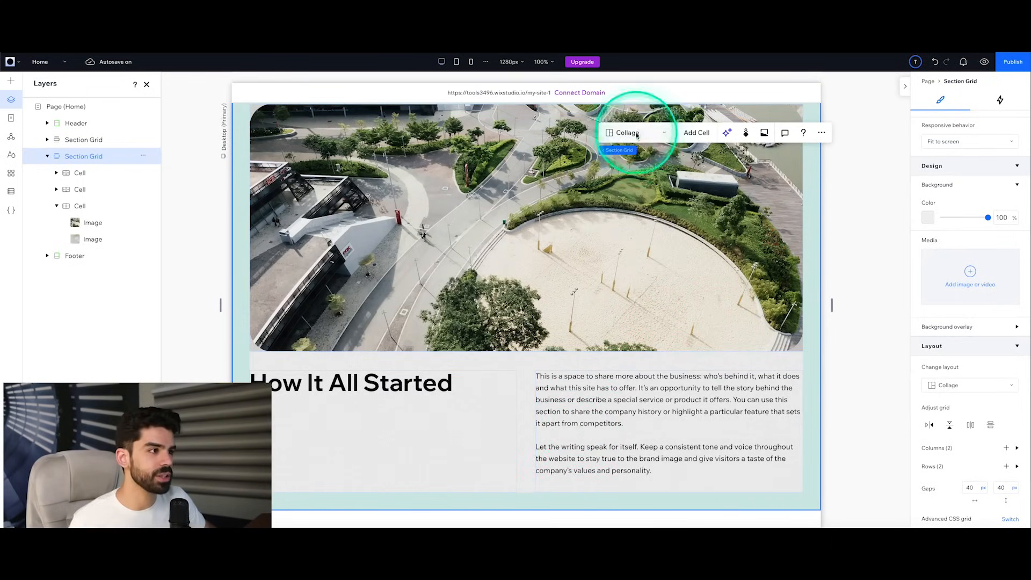
pyautogui.click(631, 116)
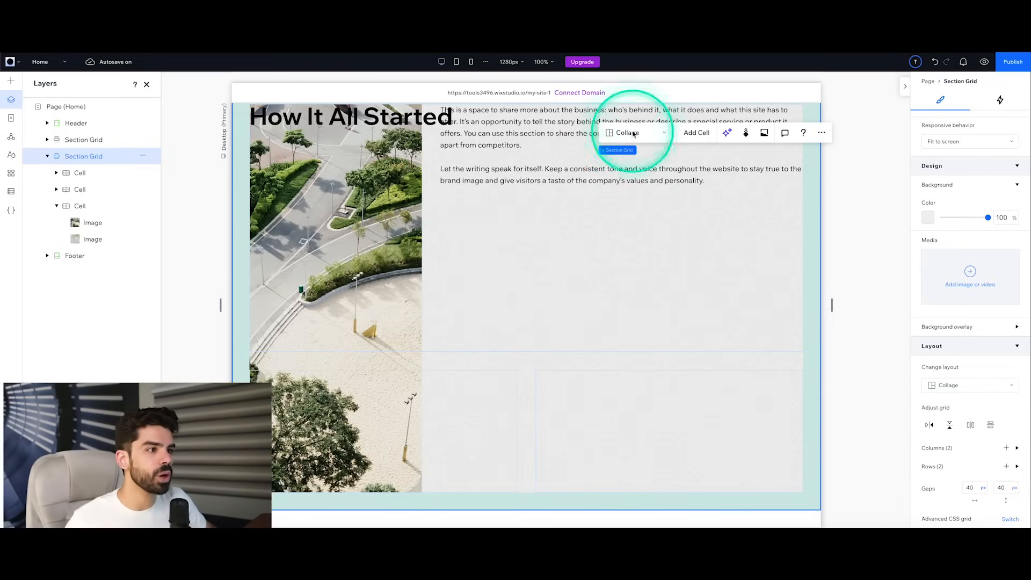
pyautogui.click(637, 217)
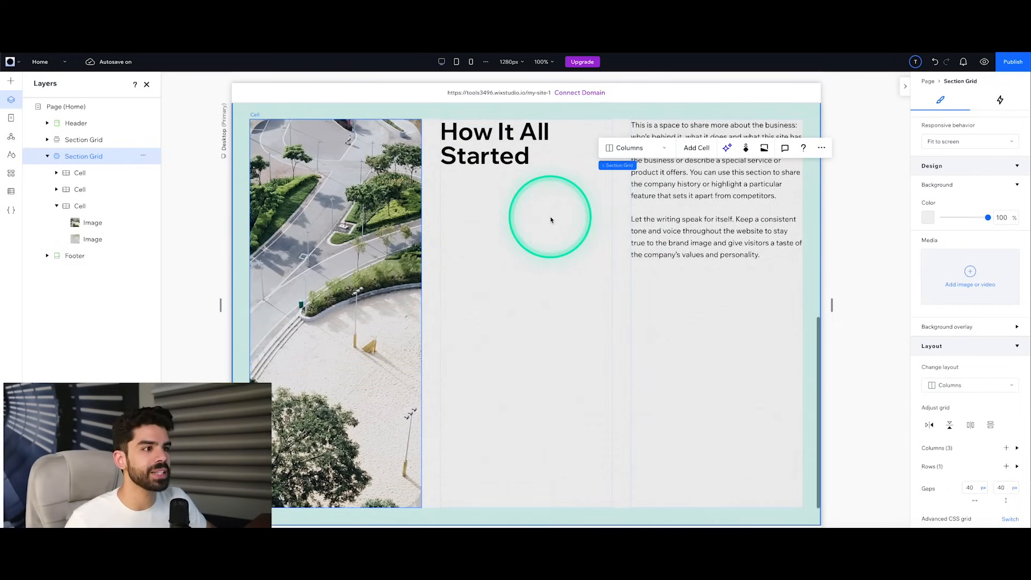
pyautogui.click(503, 204)
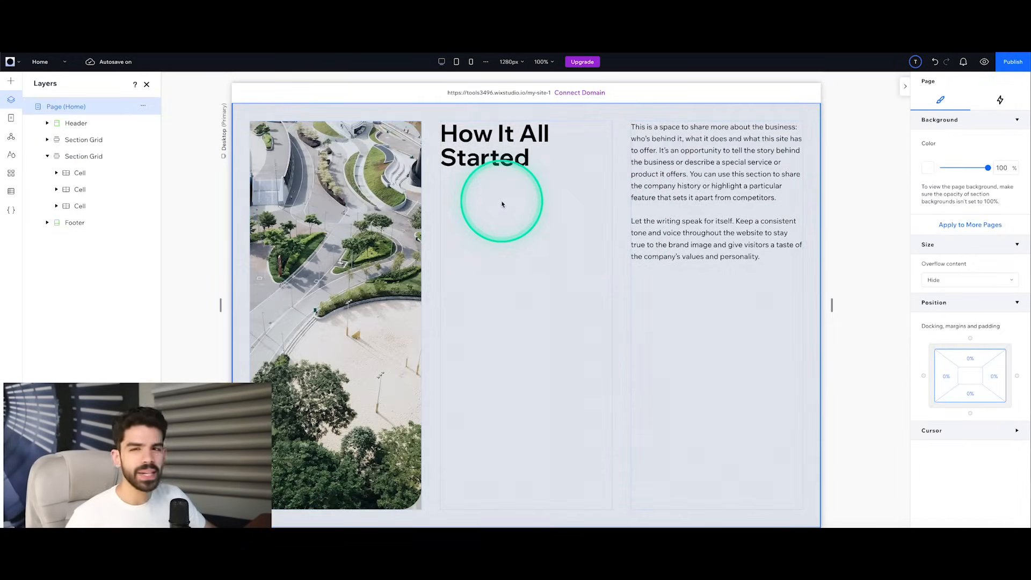
# Step: Move the "How It All Started" heading cell into the section grid's first column
pyautogui.click(505, 200)
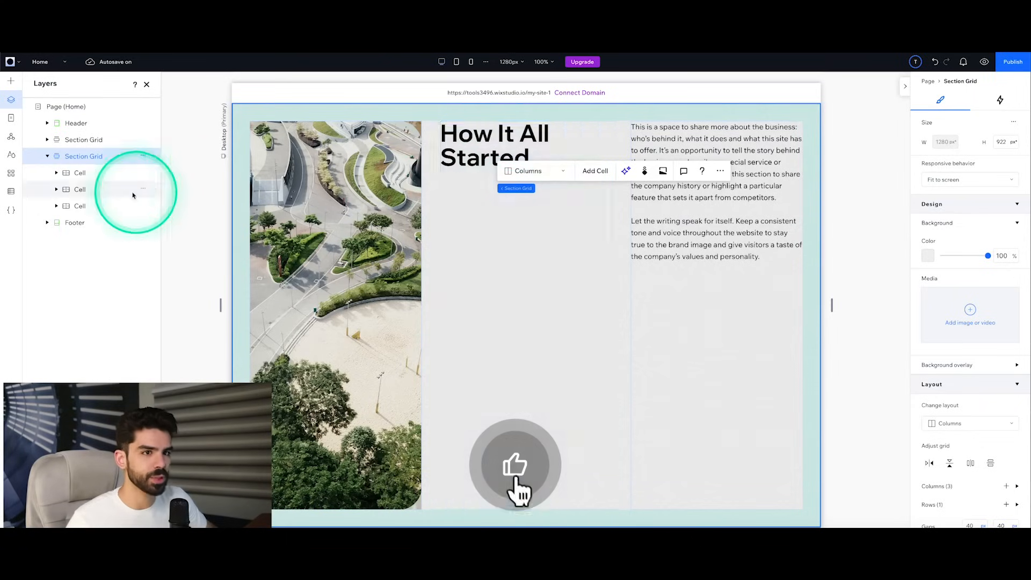
pyautogui.click(100, 188)
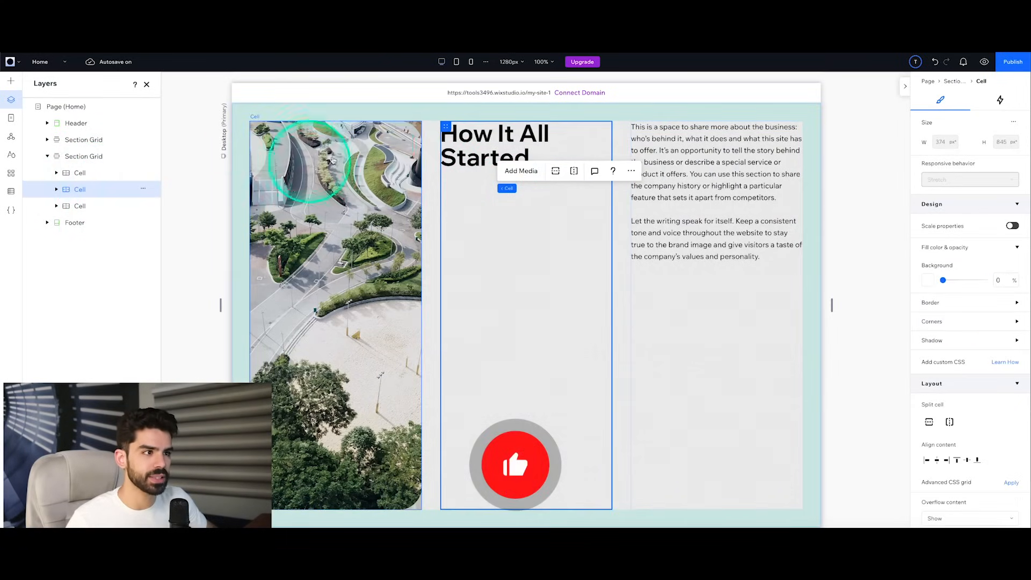
pyautogui.moveTo(445, 127); pyautogui.dragTo(256, 126)
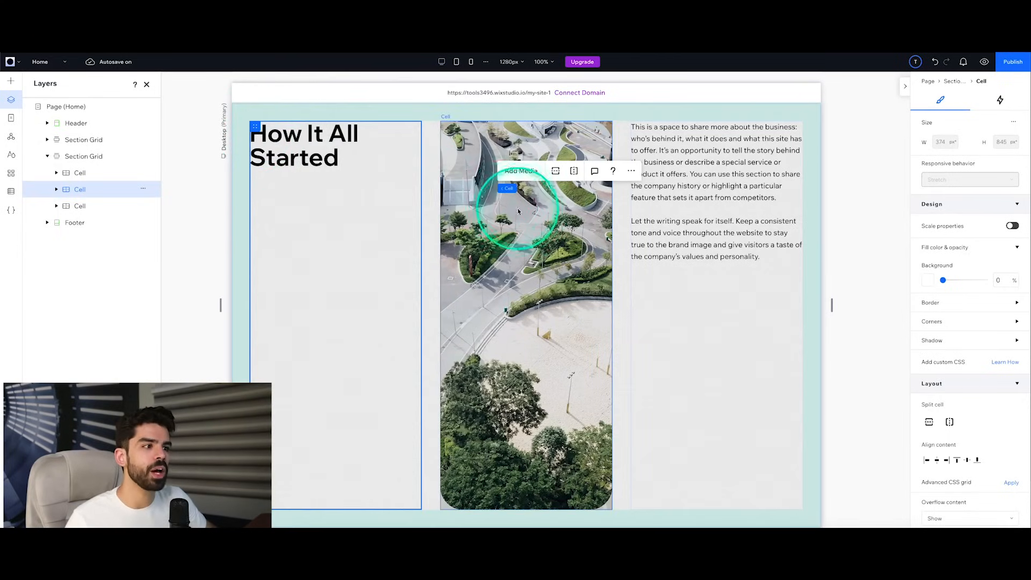
# Step: Move the aerial image cell from the middle column into the section grid's third column
pyautogui.click(471, 127)
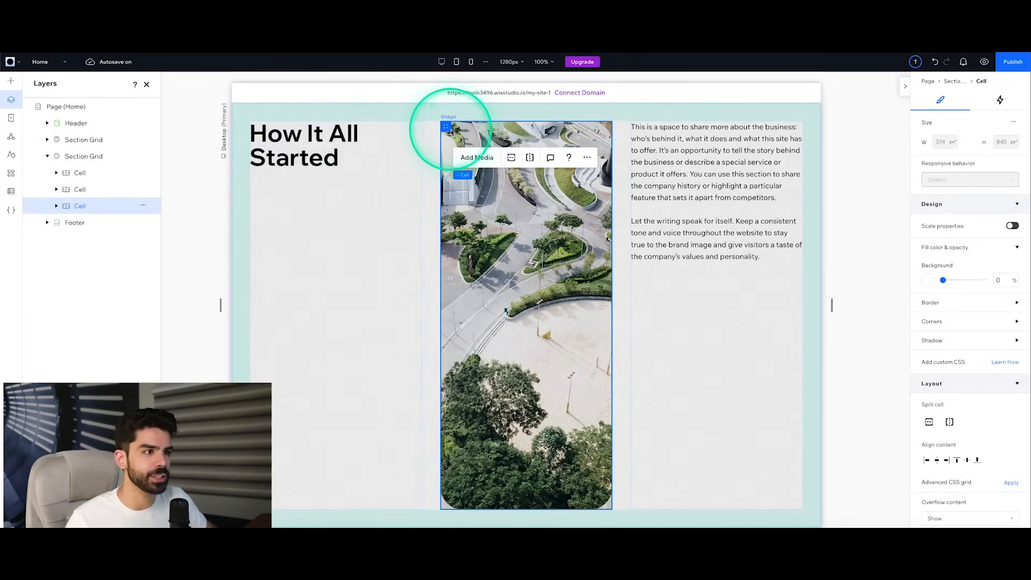
pyautogui.moveTo(446, 127); pyautogui.dragTo(660, 97)
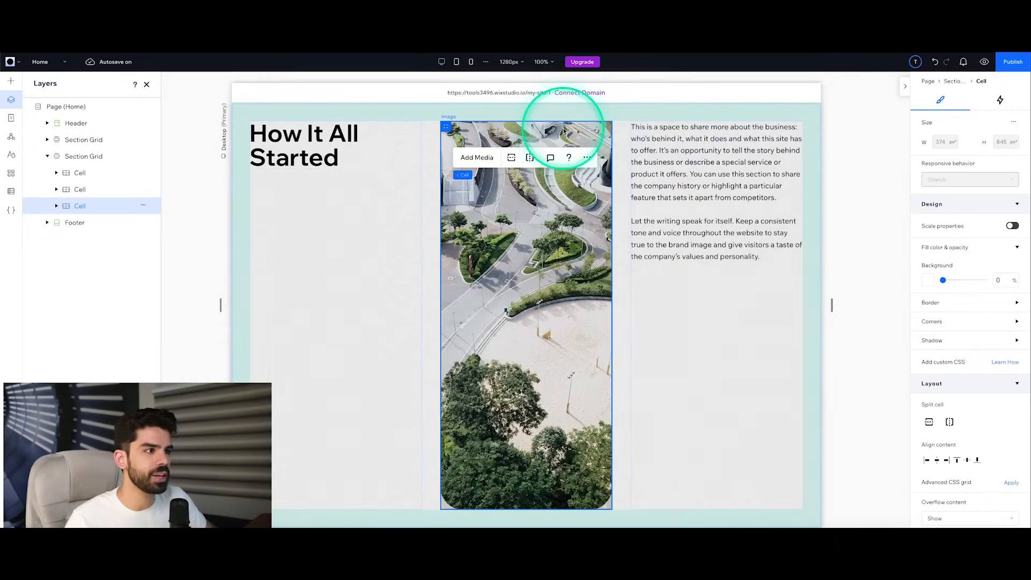
pyautogui.moveTo(444, 130); pyautogui.dragTo(783, 145)
pyautogui.click(701, 250)
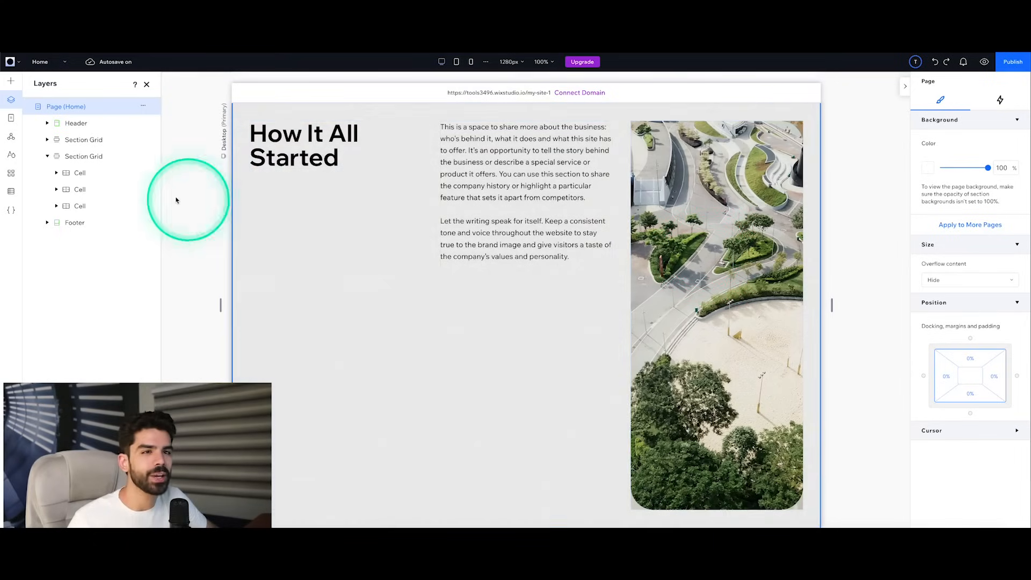
# Step: Delete the second section grid, which holds the "How It All Started" content, from the Home page
pyautogui.click(86, 156)
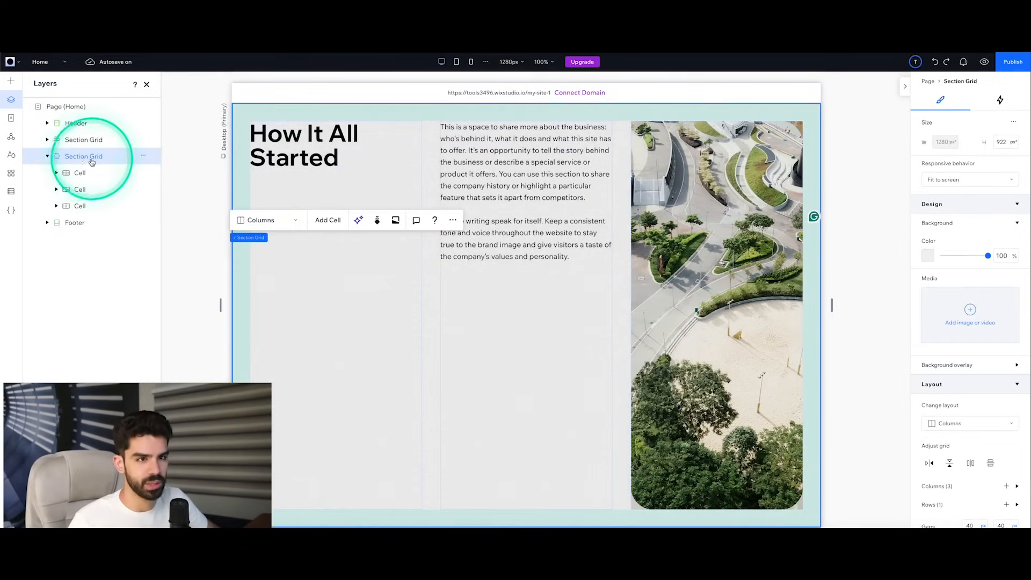
pyautogui.click(143, 157)
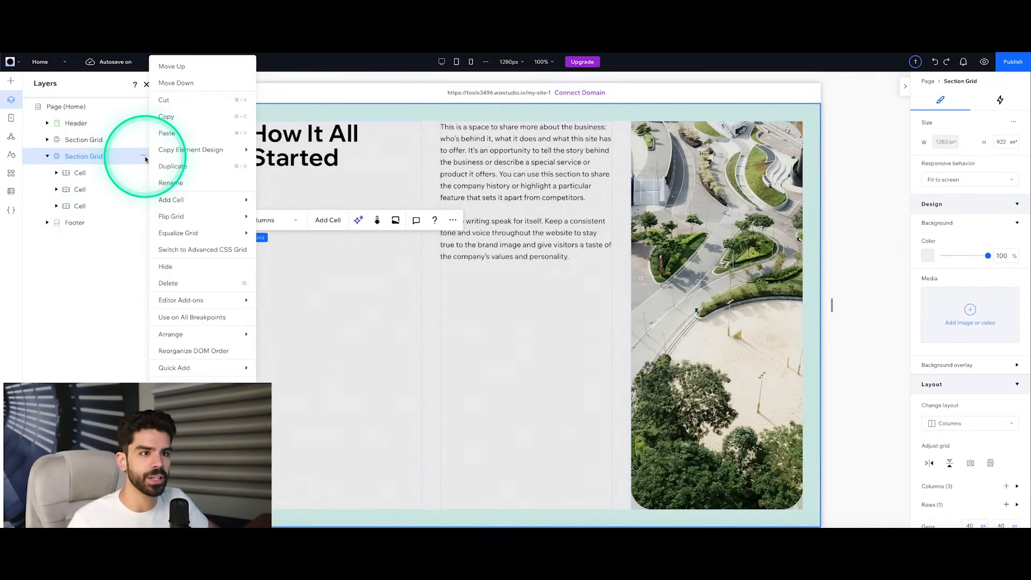
pyautogui.click(168, 283)
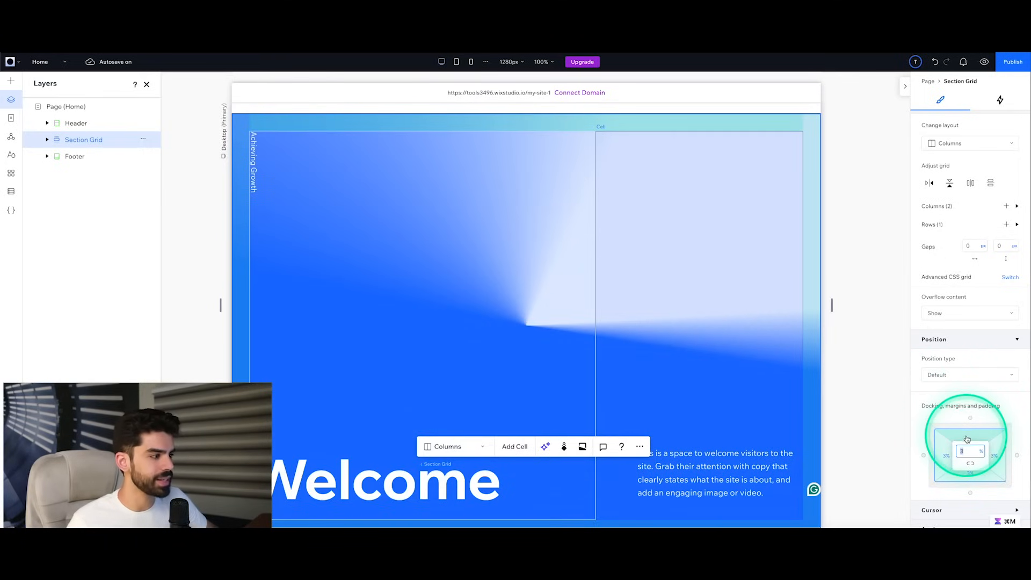
# Step: Set the Welcome section grid's padding to 80 px and link the value across all four sides
pyautogui.click(981, 452)
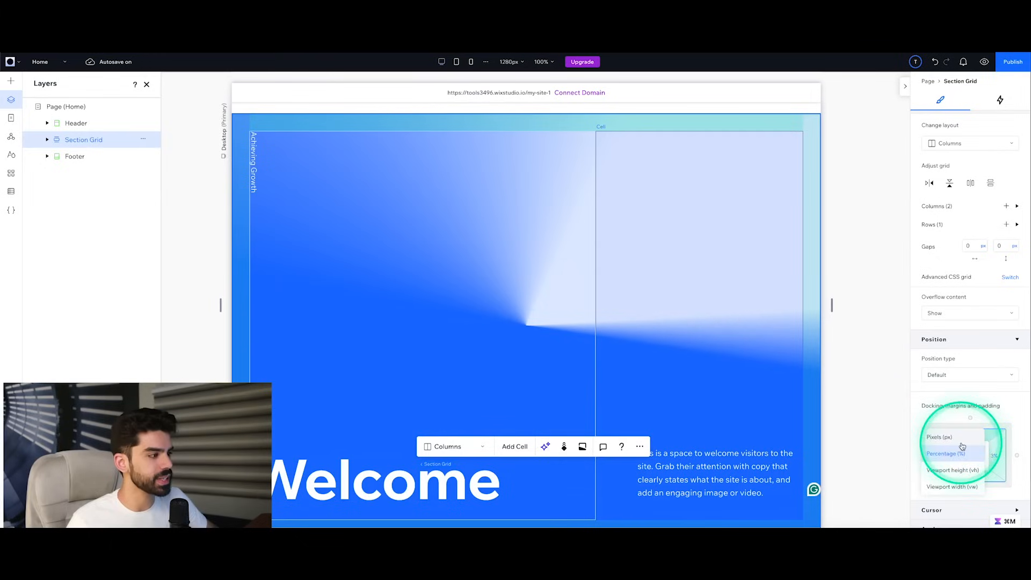
pyautogui.click(961, 443)
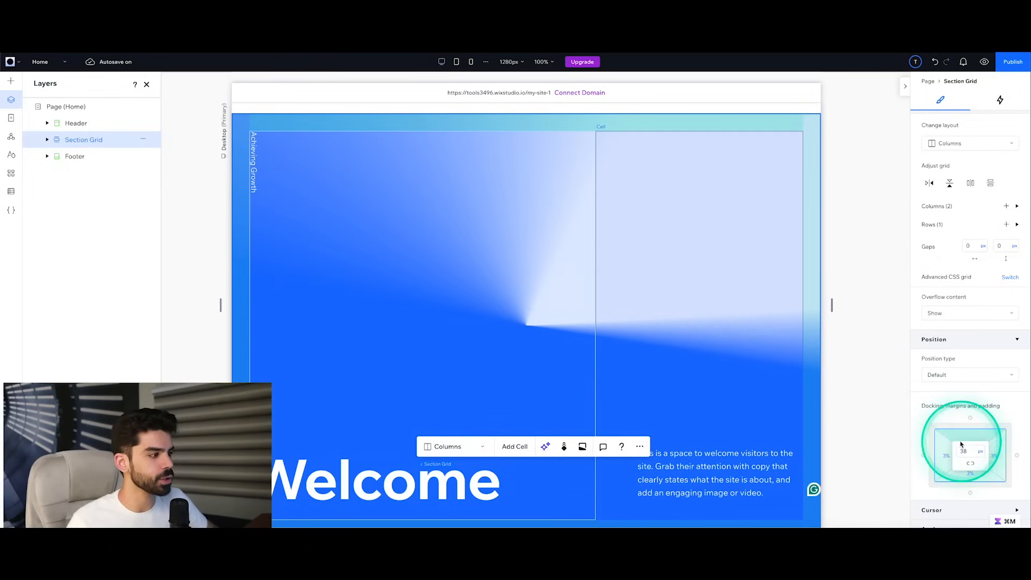
pyautogui.click(972, 469)
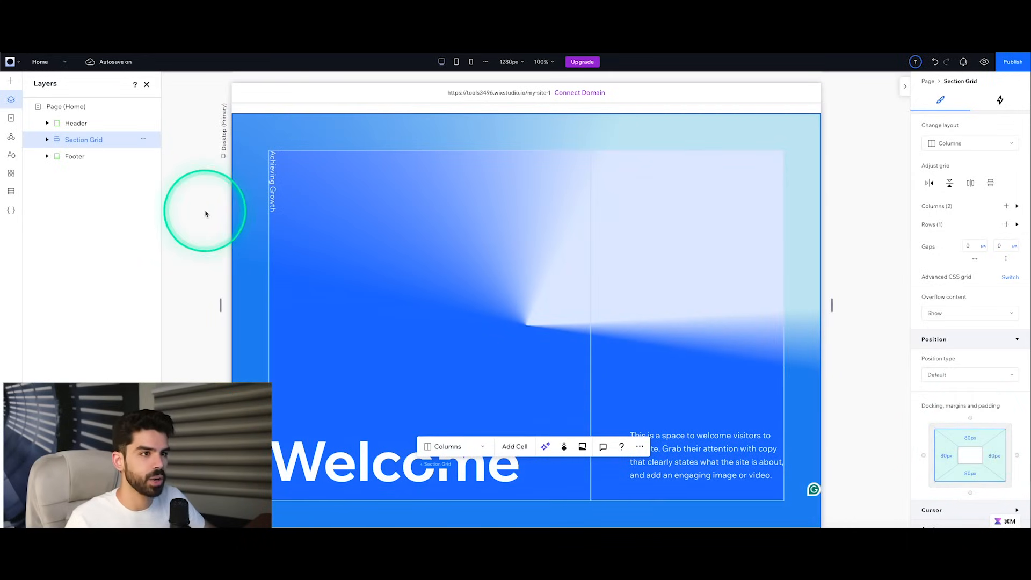
pyautogui.click(228, 186)
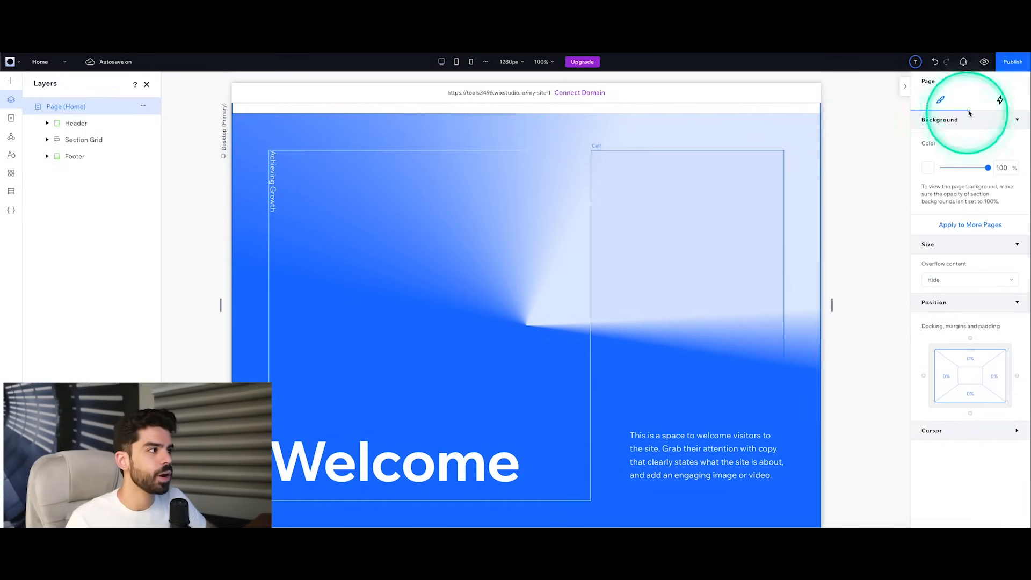
# Step: Preview the Home page, look through it from header to footer, and narrow the preview to about 1134 px wide
pyautogui.click(985, 63)
pyautogui.scroll(-3, 865, 246)
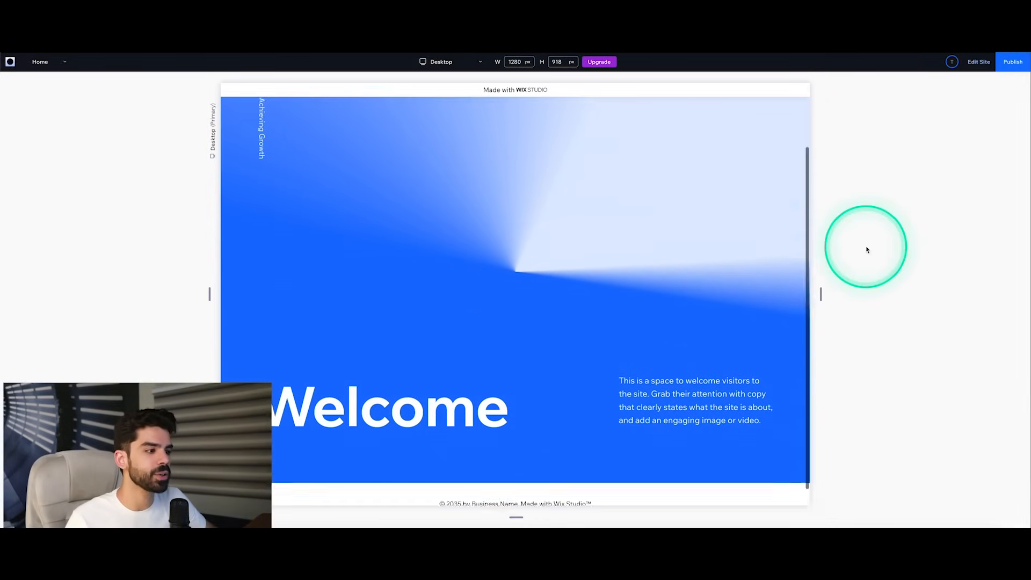
pyautogui.scroll(3, 752, 277)
pyautogui.scroll(-3, 797, 302)
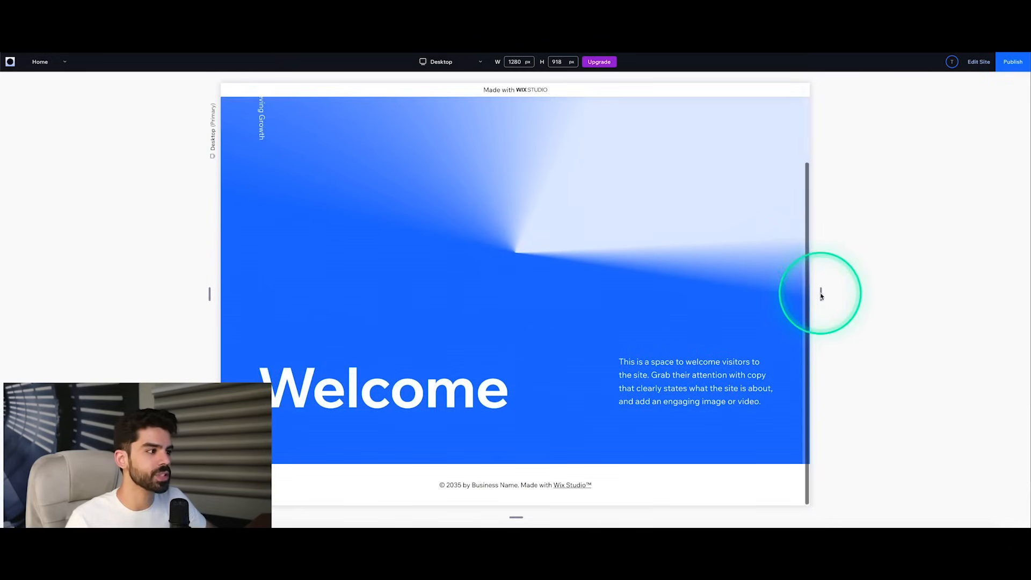
pyautogui.moveTo(821, 292); pyautogui.dragTo(790, 313)
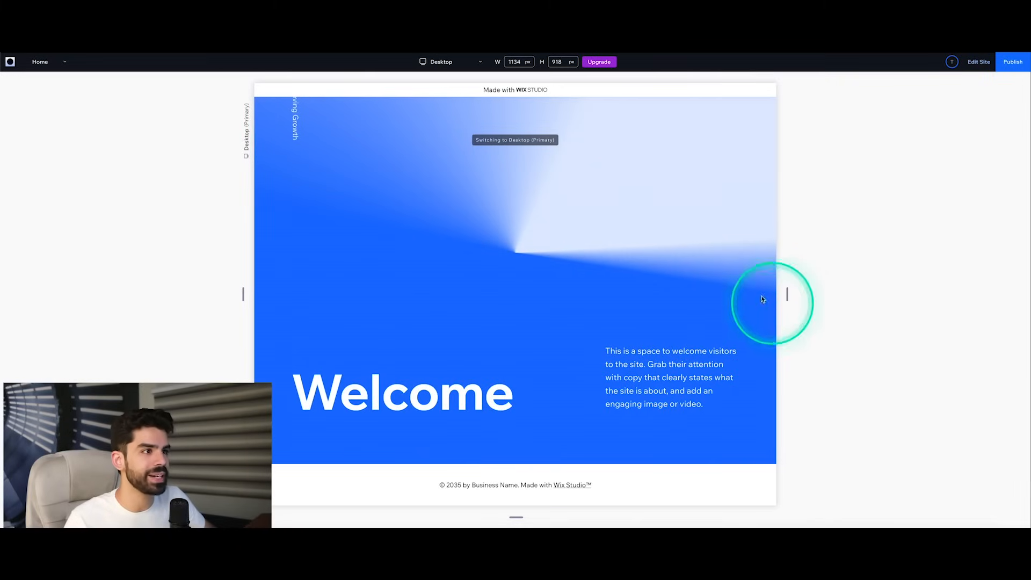
# Step: Publish the site on a free Wix Studio domain with my-site-1 as the address ending
pyautogui.click(448, 64)
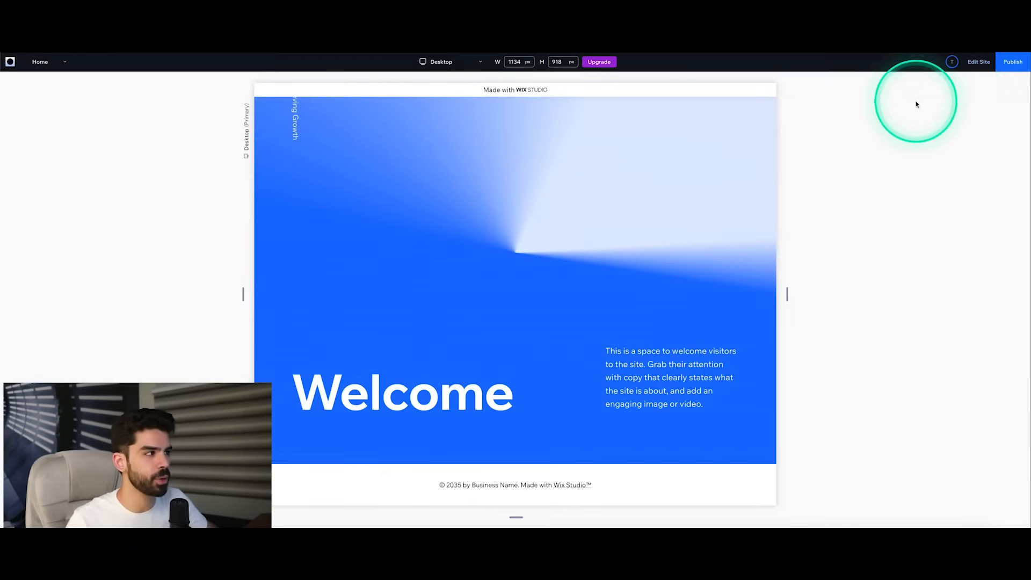
pyautogui.click(1004, 64)
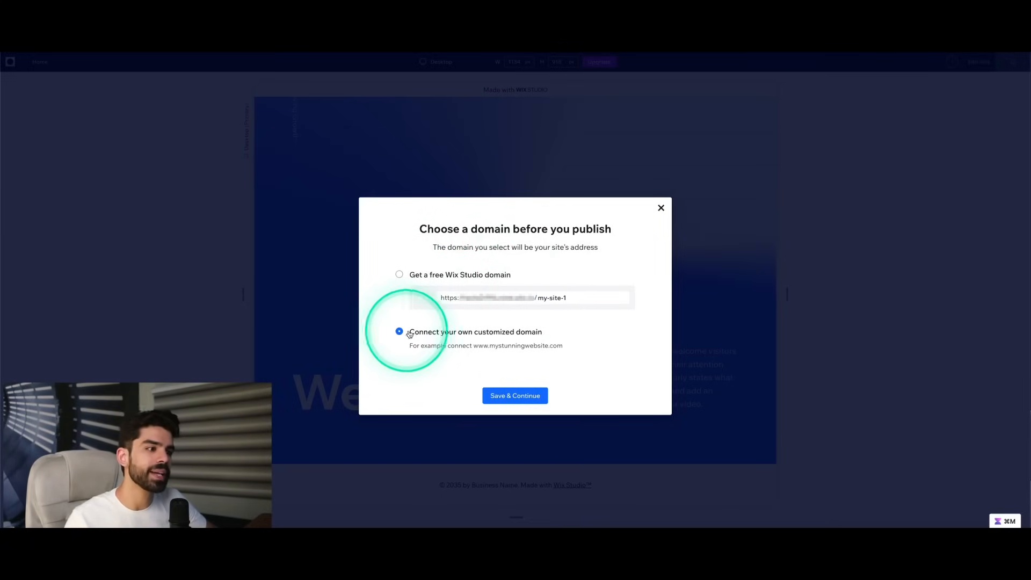
pyautogui.click(398, 275)
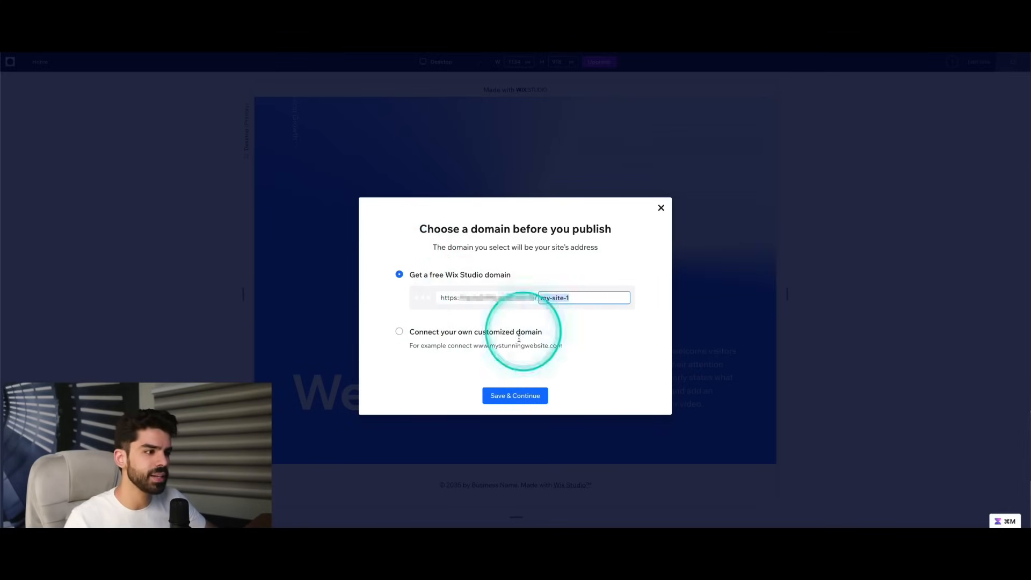
pyautogui.click(516, 396)
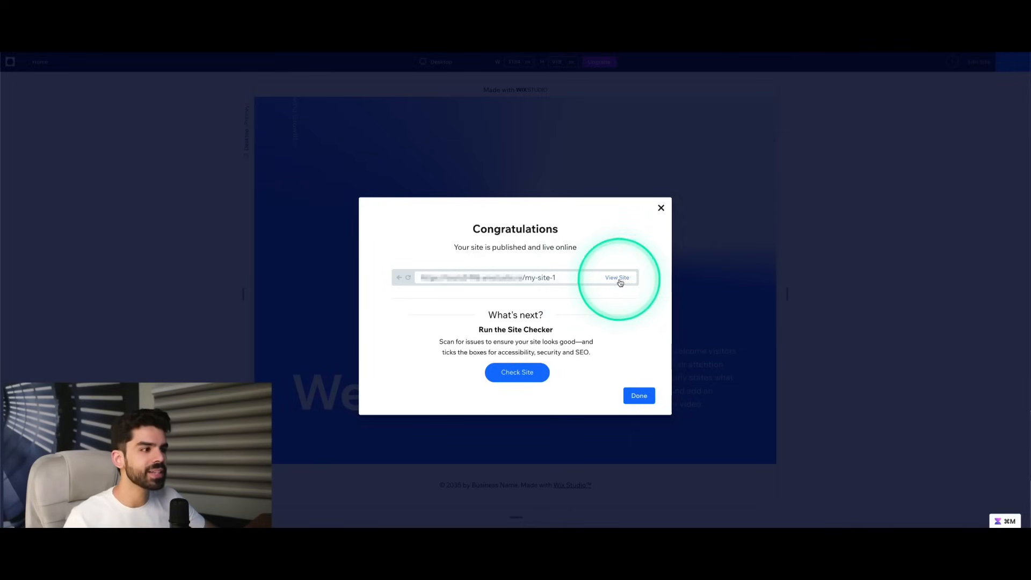
# Step: View the published site, look through the live Home page down to its footer, and return to editing the site
pyautogui.click(618, 281)
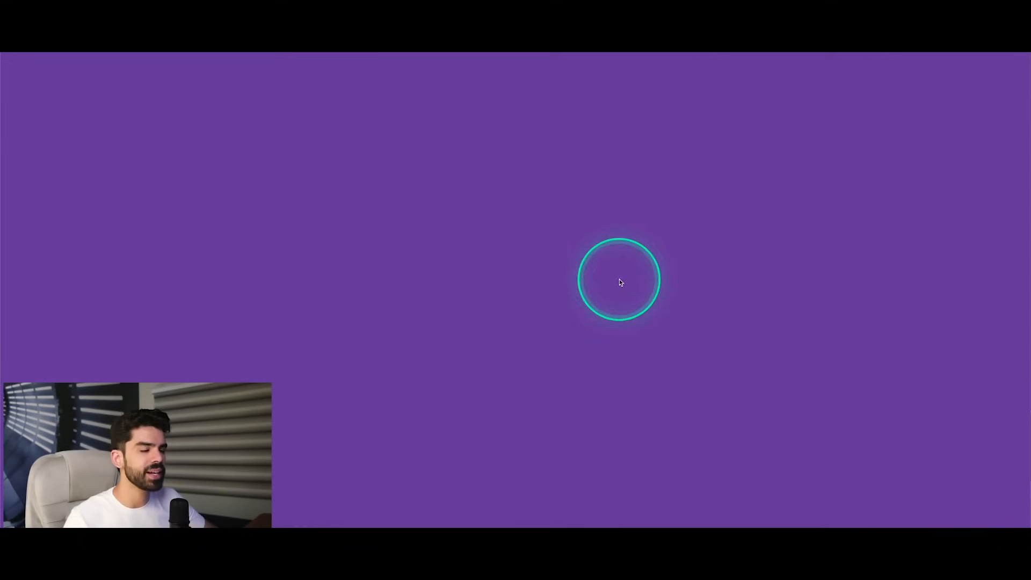
pyautogui.scroll(-2, 453, 244)
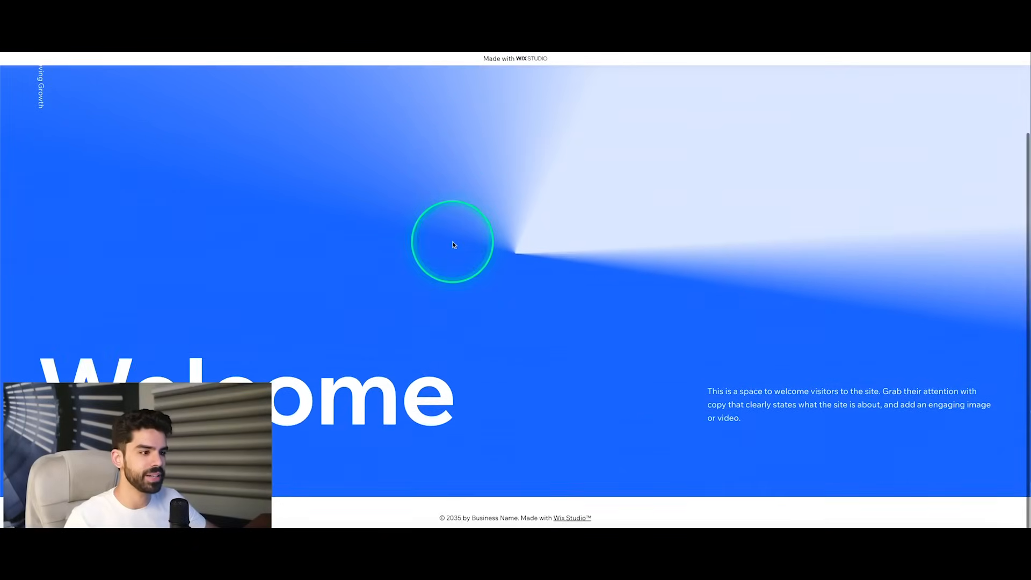
pyautogui.scroll(2, 453, 244)
pyautogui.scroll(-2, 454, 241)
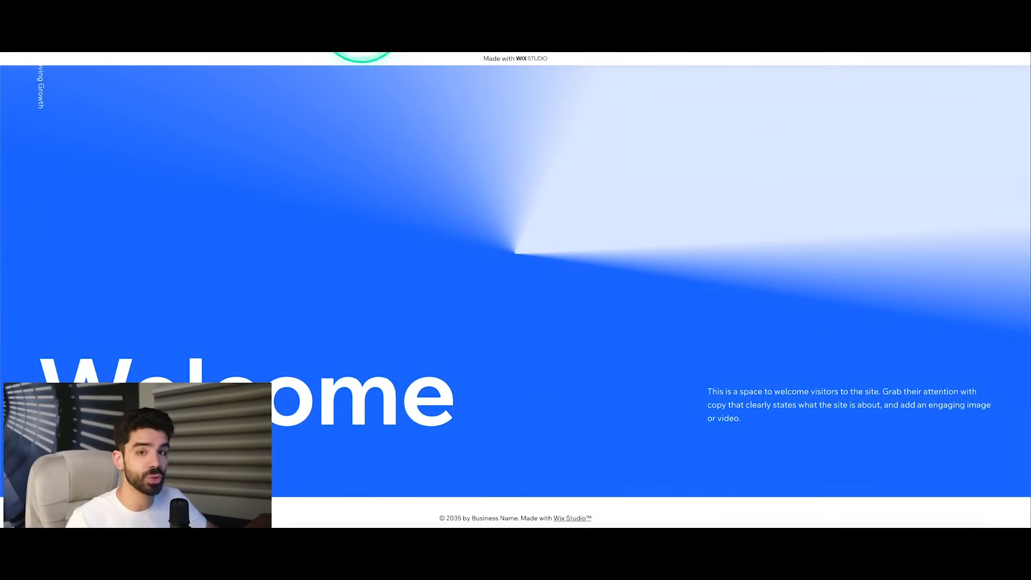
pyautogui.click(362, 22)
pyautogui.click(640, 396)
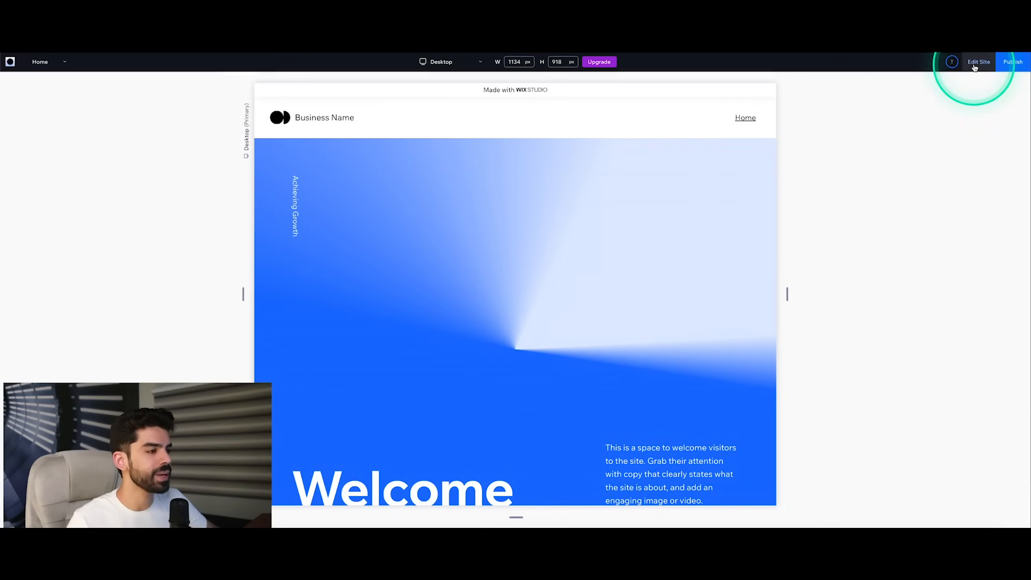
pyautogui.click(977, 62)
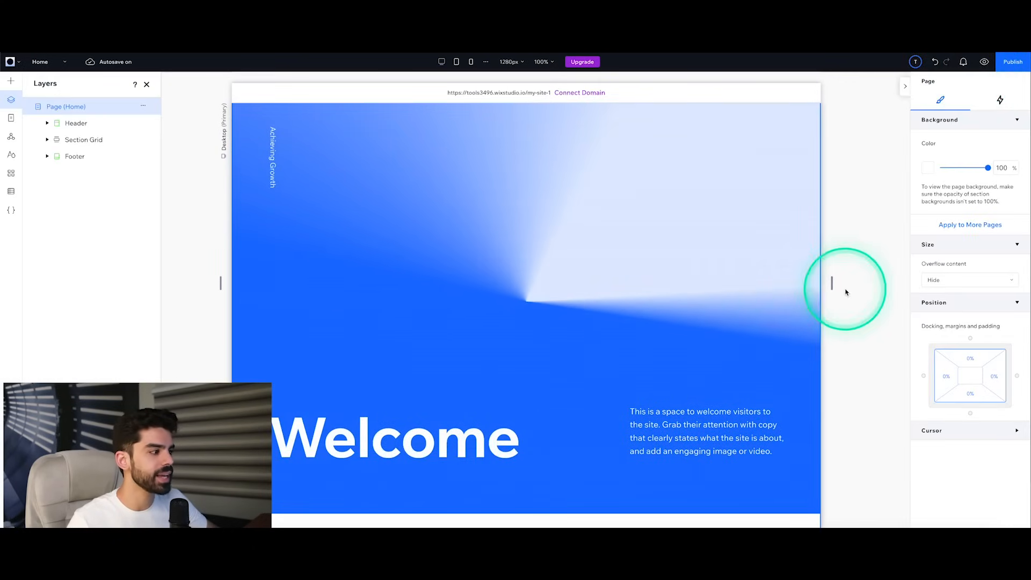
# Step: Try the Float and Slide entrance animations on the section grid cell holding the Welcome heading, and settle on Blur
pyautogui.scroll(-1, 706, 391)
pyautogui.click(520, 407)
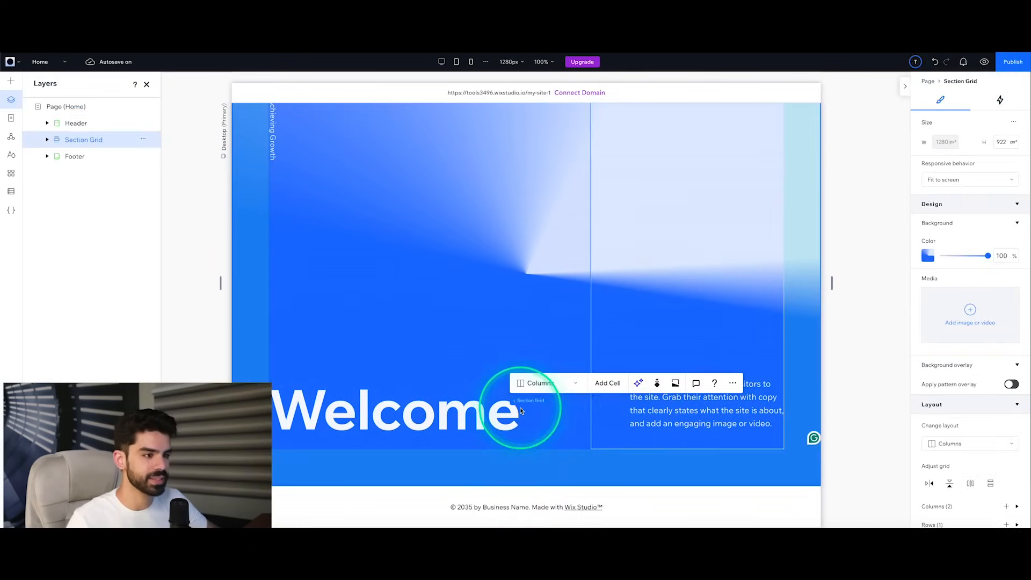
pyautogui.click(48, 139)
pyautogui.click(57, 156)
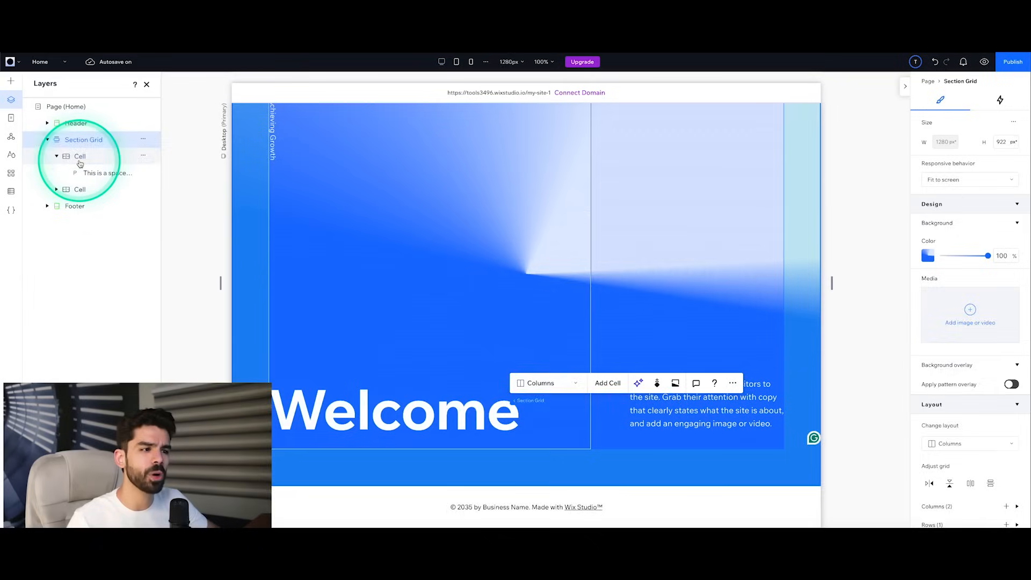
pyautogui.click(79, 160)
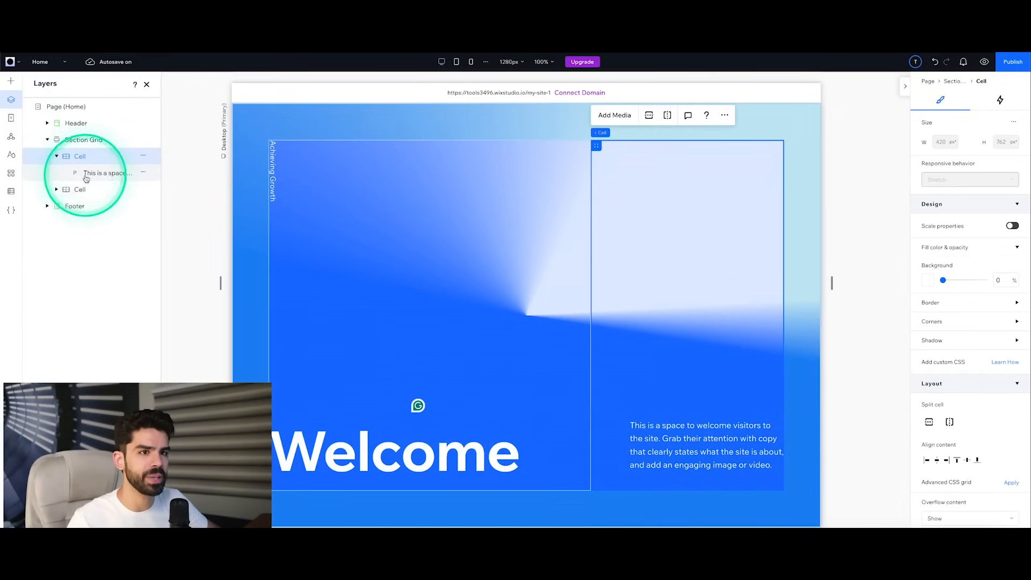
pyautogui.click(81, 189)
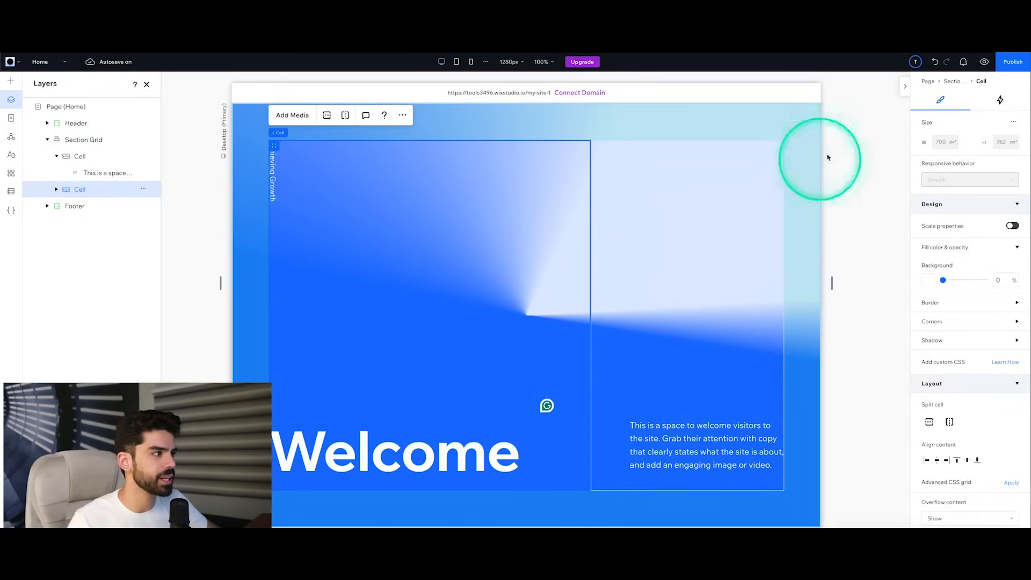
pyautogui.click(1000, 101)
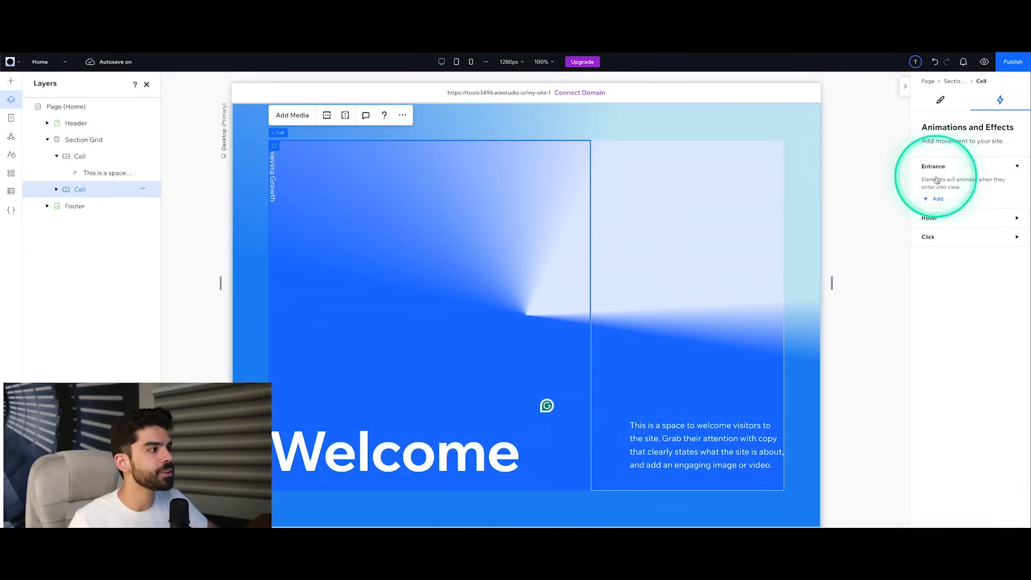
pyautogui.click(935, 198)
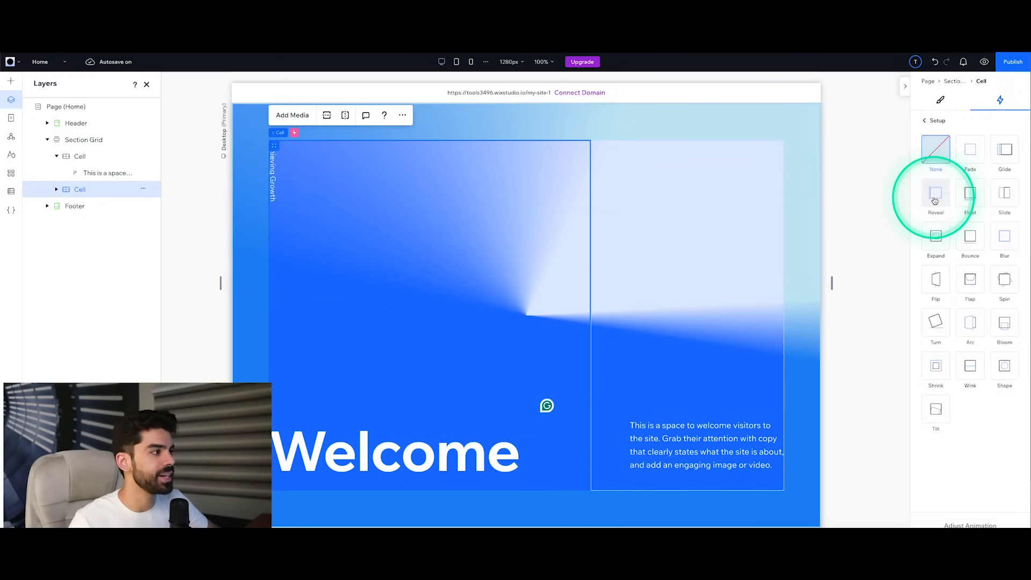
pyautogui.click(971, 198)
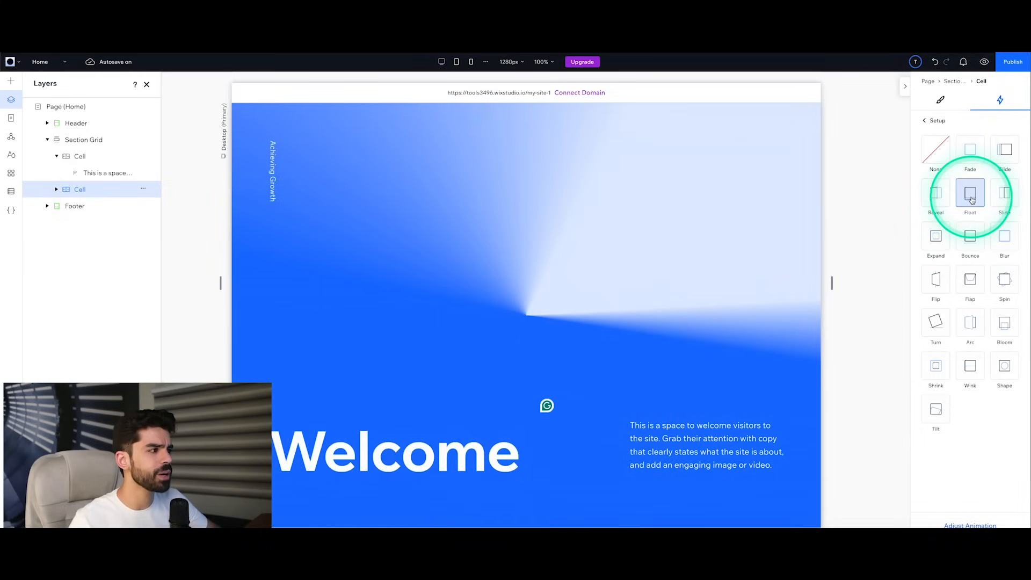
pyautogui.click(995, 198)
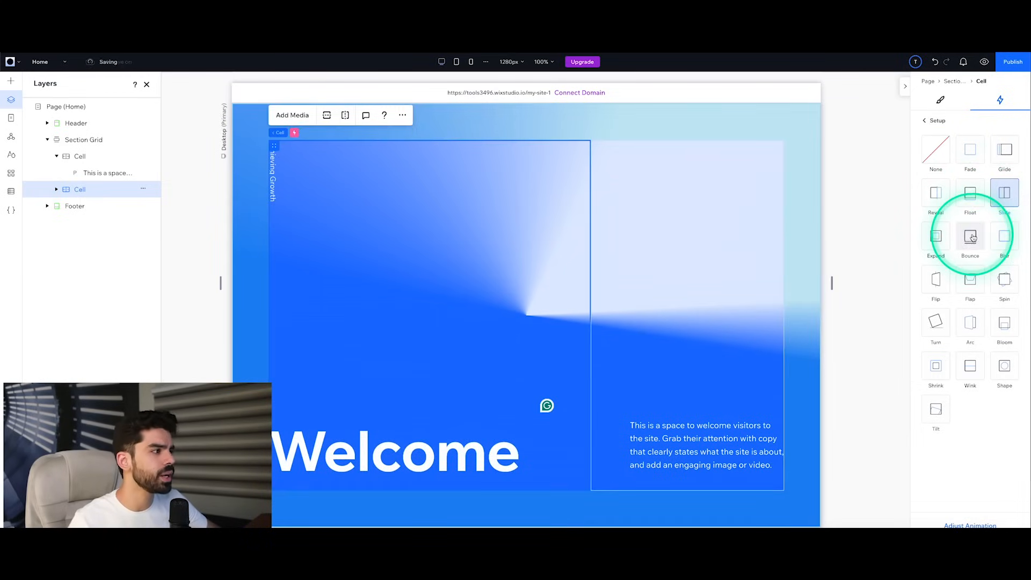
pyautogui.click(1005, 239)
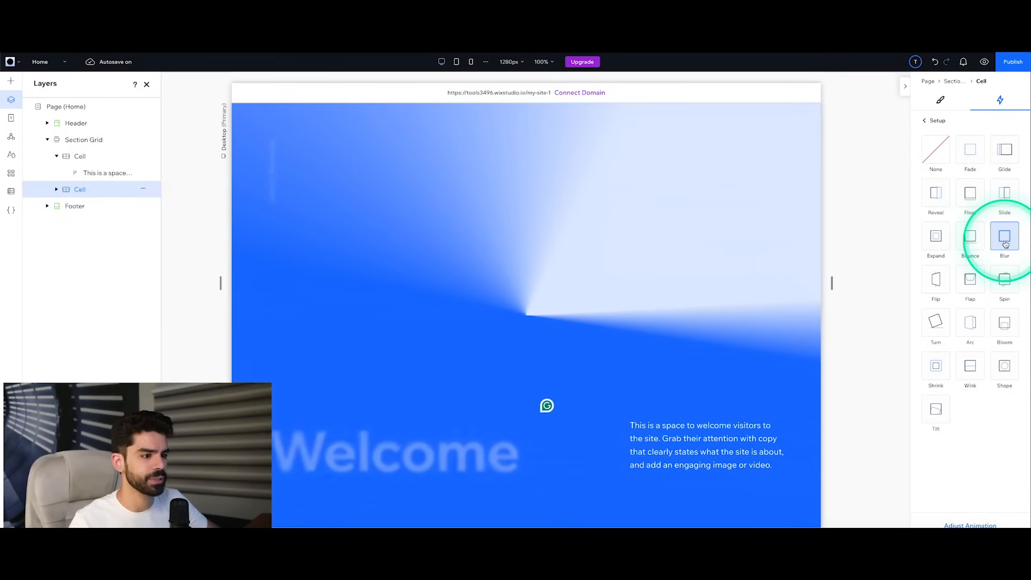
# Step: Shorten the Welcome cell's Blur animation duration to 1.1 s and preview the effect
pyautogui.click(966, 525)
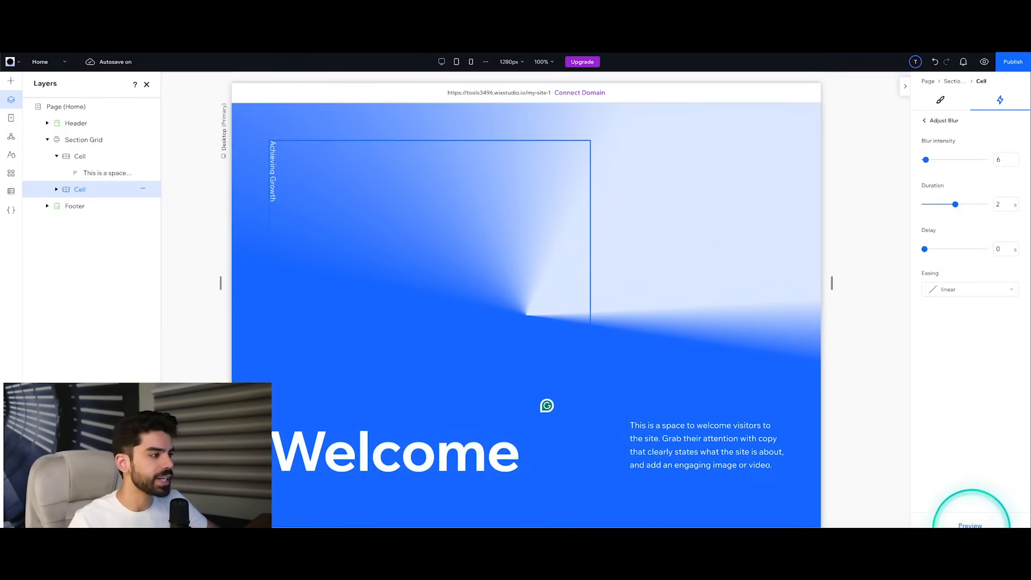
pyautogui.click(984, 349)
pyautogui.moveTo(956, 205); pyautogui.dragTo(952, 208)
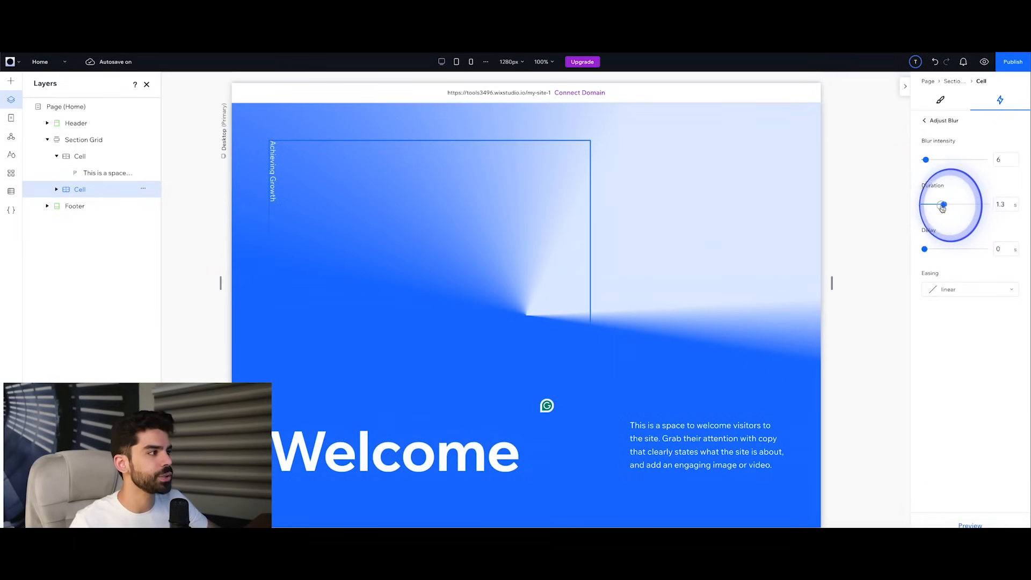
pyautogui.click(968, 524)
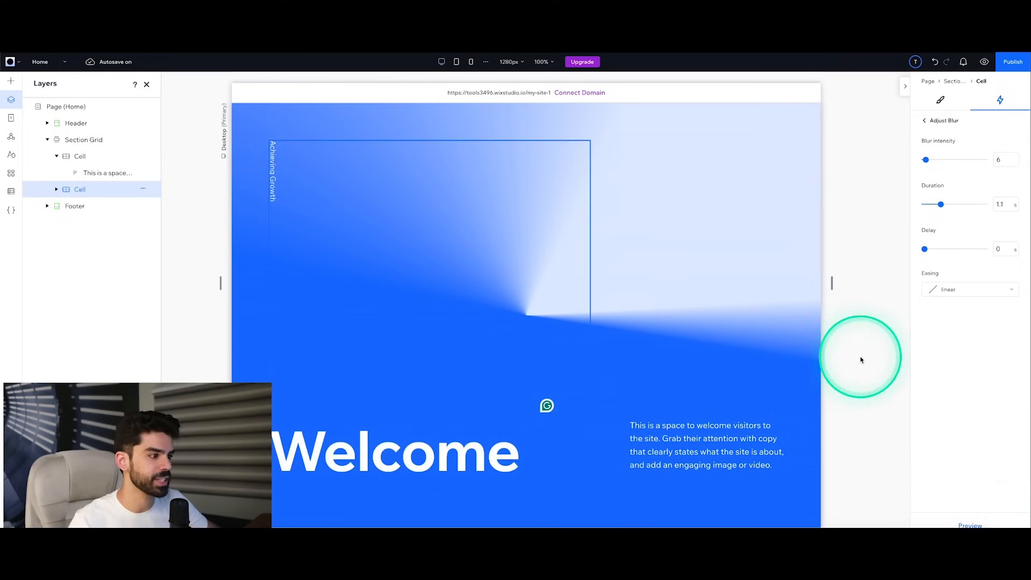
# Step: Try the Reveal entrance animation on the cell holding the welcome paragraph, and switch it to Float
pyautogui.click(715, 443)
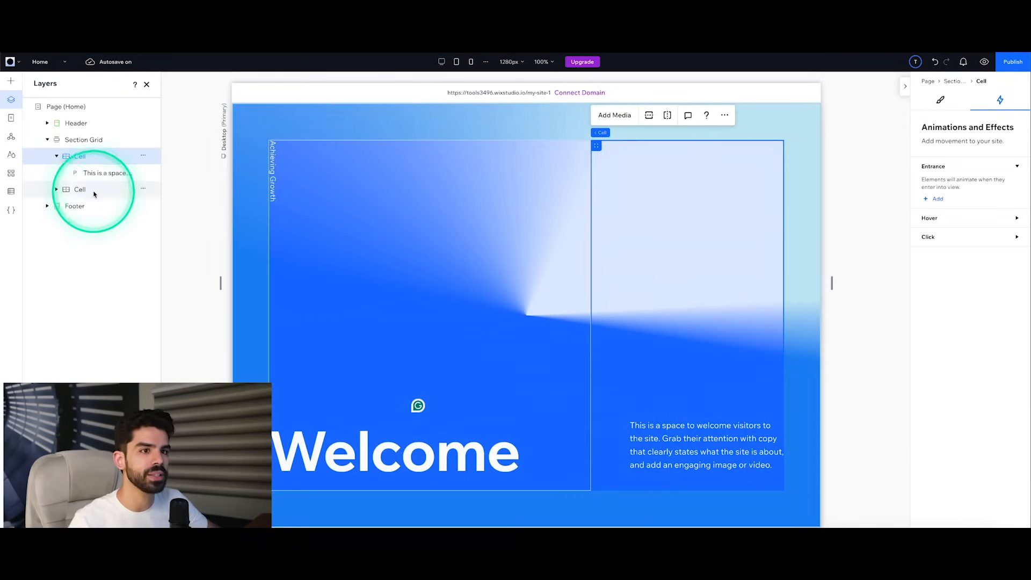
pyautogui.click(938, 199)
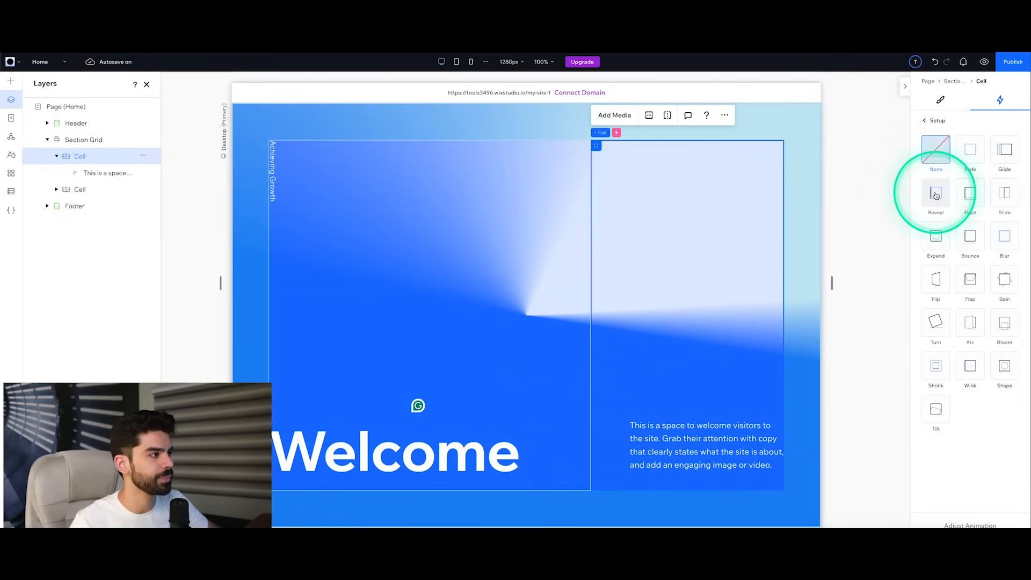
pyautogui.click(936, 196)
pyautogui.click(967, 199)
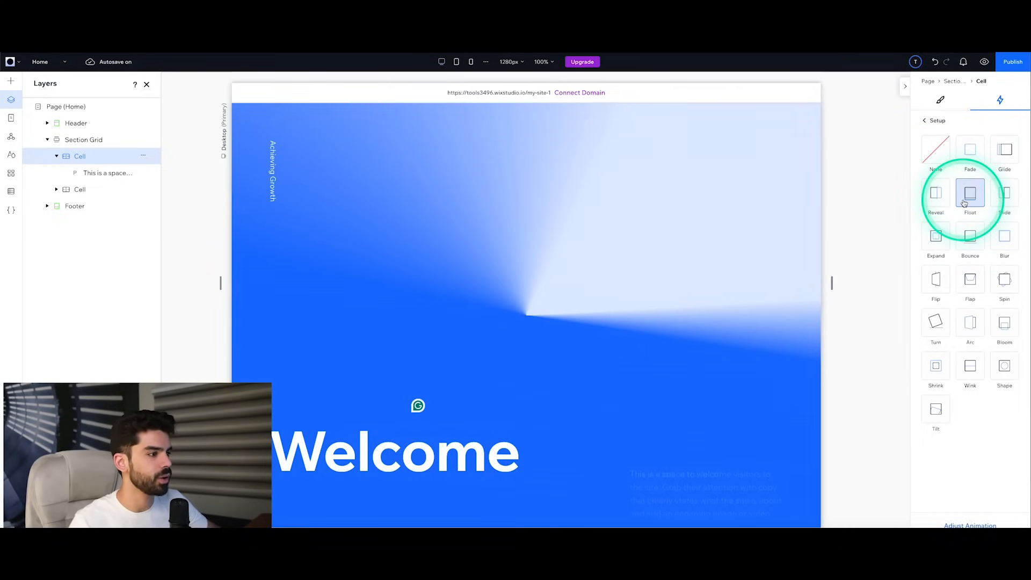
# Step: Set the paragraph cell's Float duration to 0.4 s, preview the animation and the Home page, and return to editing
pyautogui.click(970, 525)
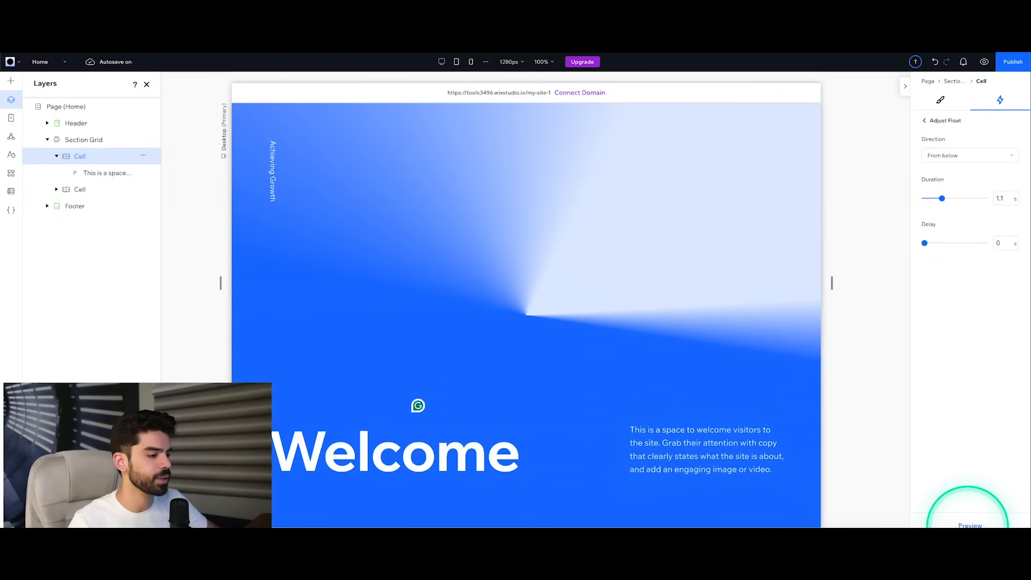
pyautogui.click(941, 199)
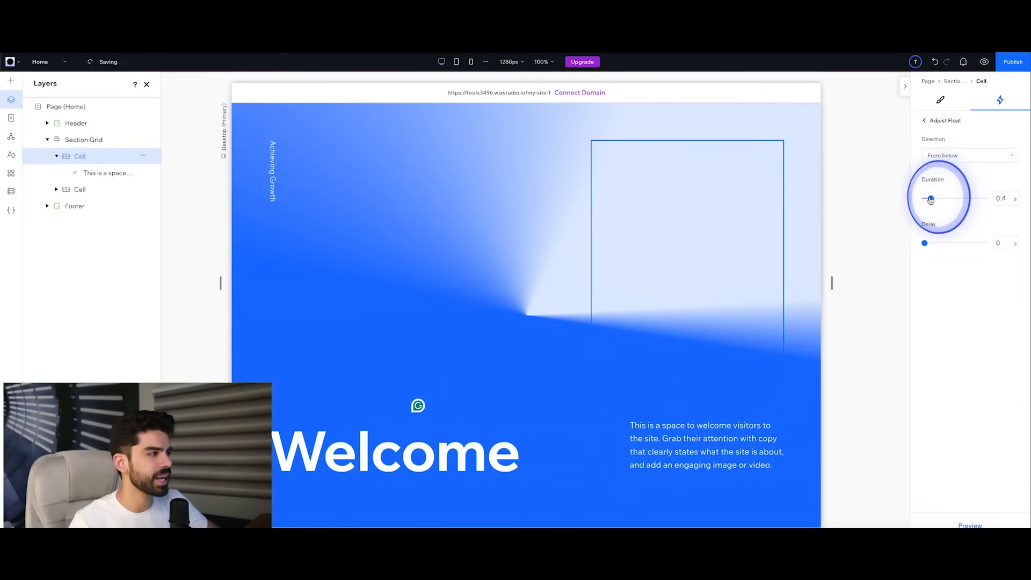
pyautogui.click(970, 526)
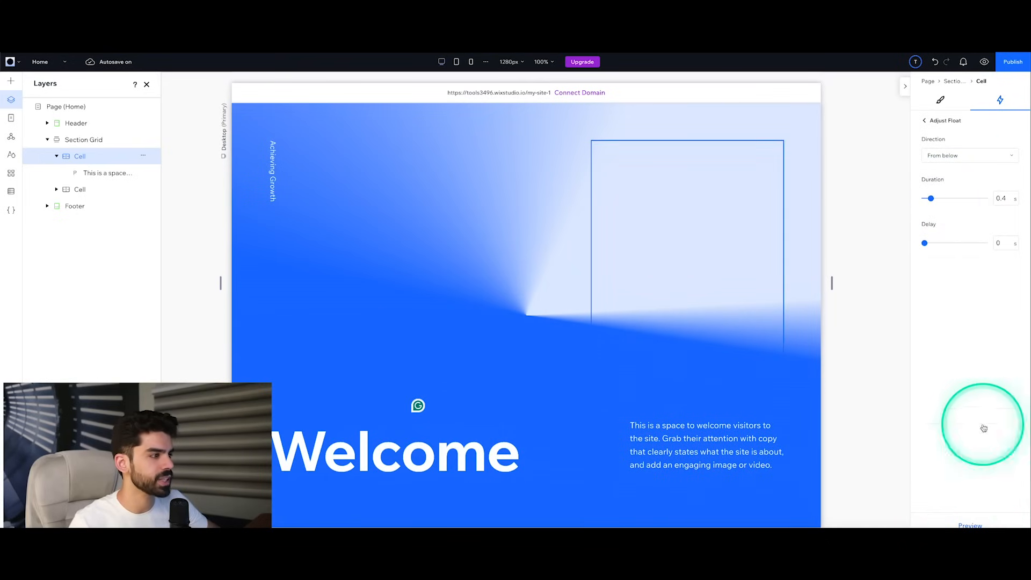
pyautogui.click(984, 63)
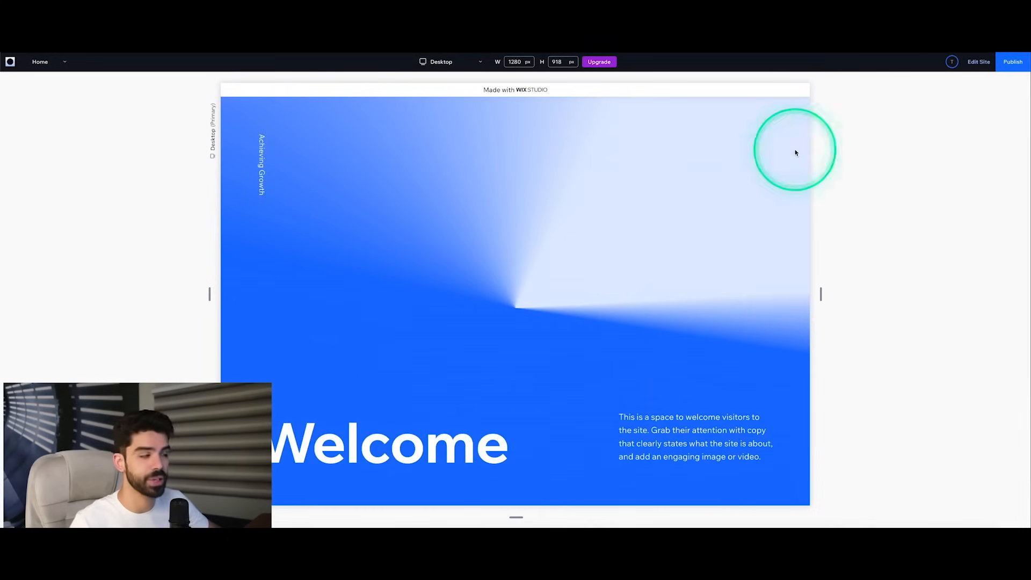
pyautogui.click(977, 62)
# Step: Change the entrance animation of the cell holding the welcome paragraph to Blur
pyautogui.click(718, 456)
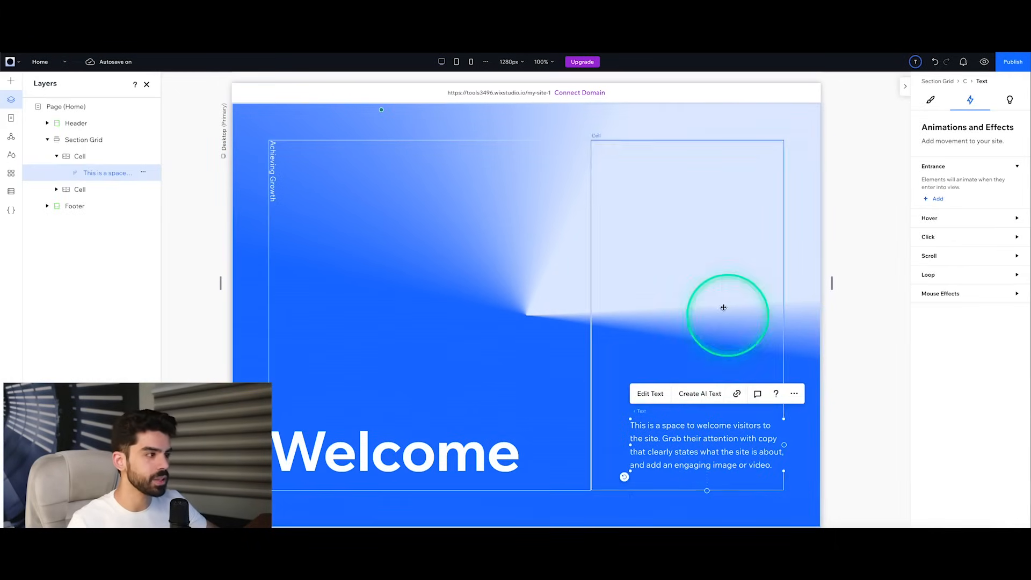
pyautogui.click(129, 155)
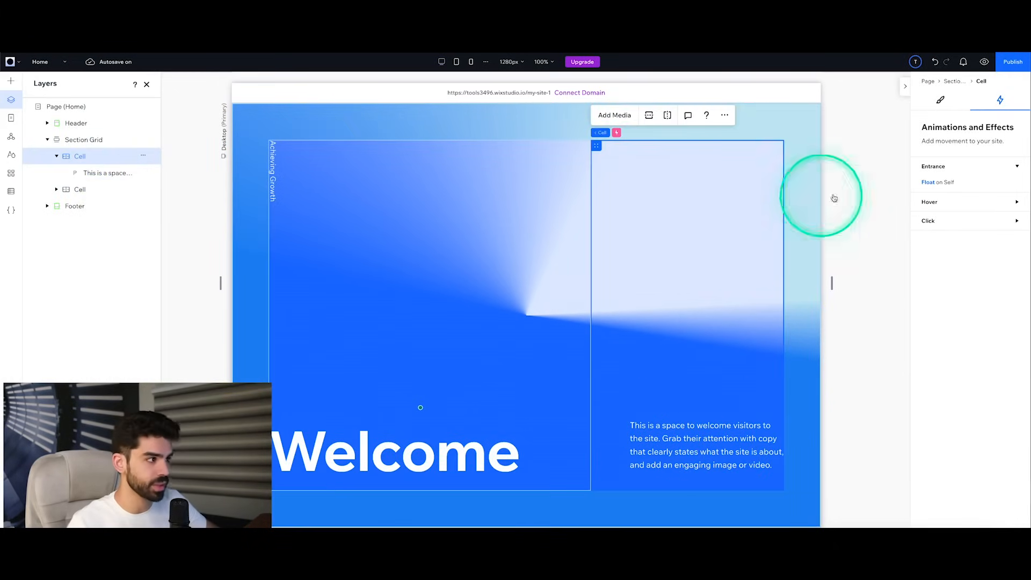
pyautogui.click(1014, 183)
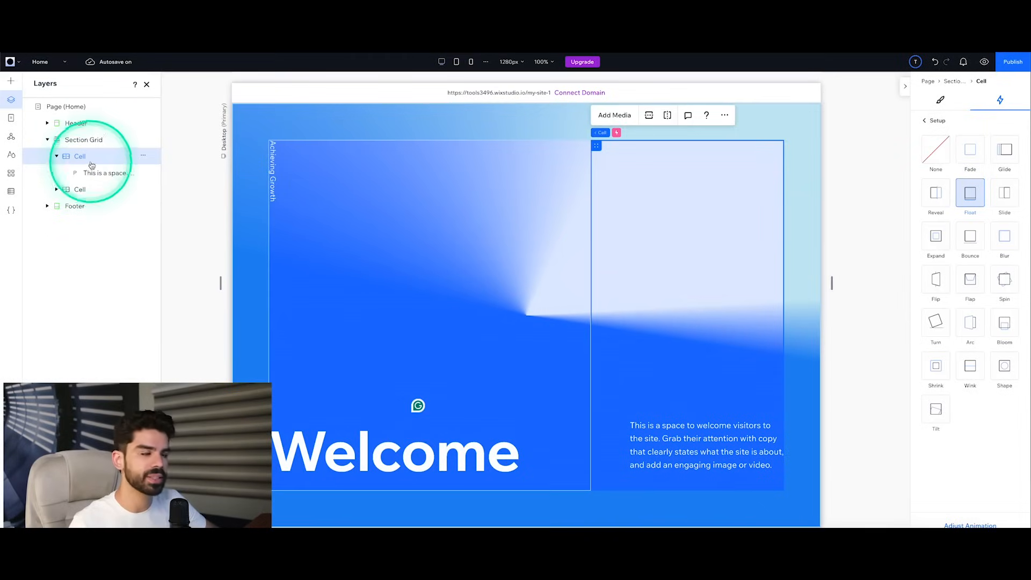
pyautogui.click(1002, 236)
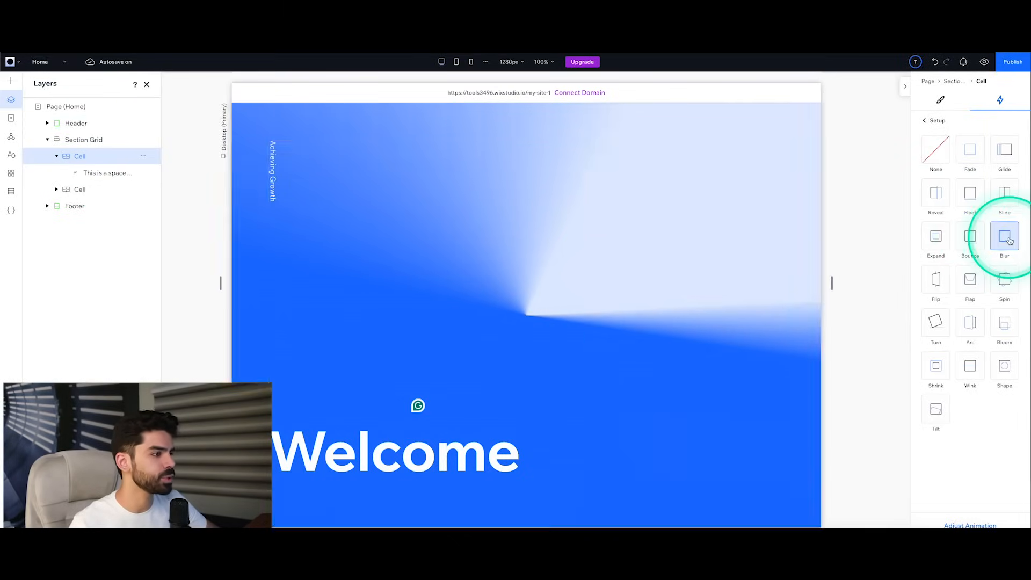
# Step: Set the paragraph cell's Blur duration to 1.1 s, and preview the animation and the Home page
pyautogui.click(977, 522)
pyautogui.moveTo(953, 204); pyautogui.dragTo(940, 205)
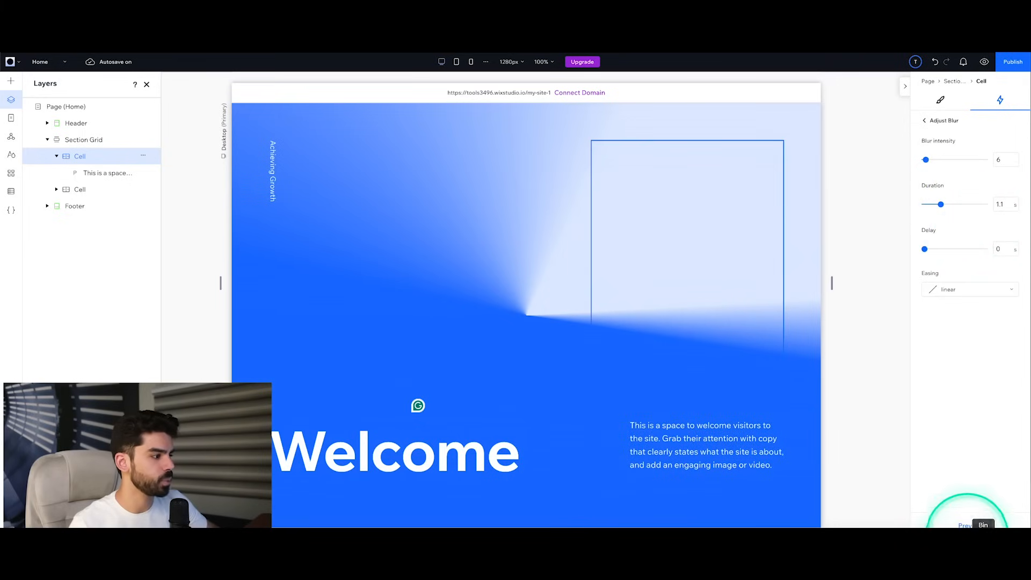
pyautogui.click(967, 525)
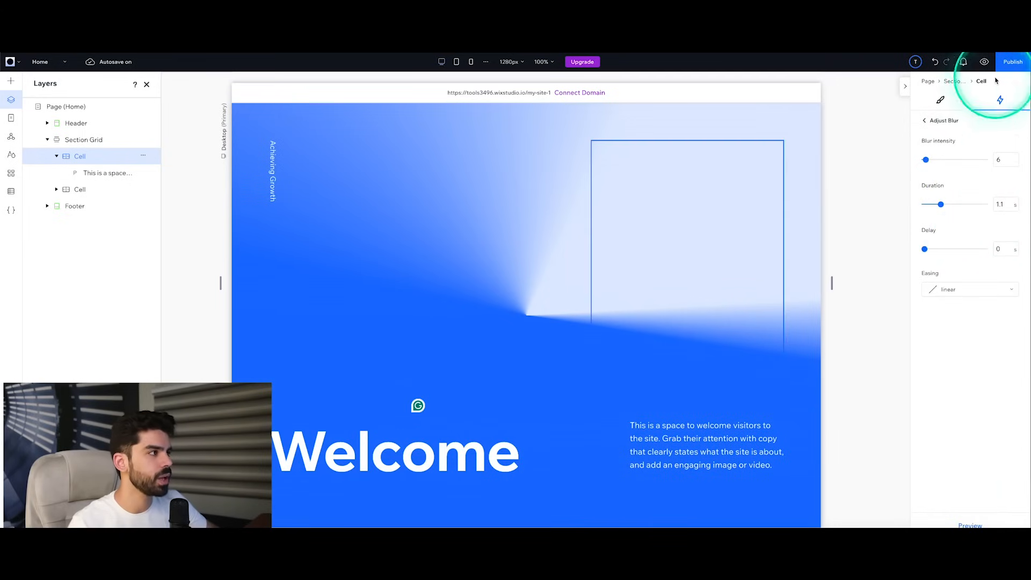
pyautogui.click(984, 64)
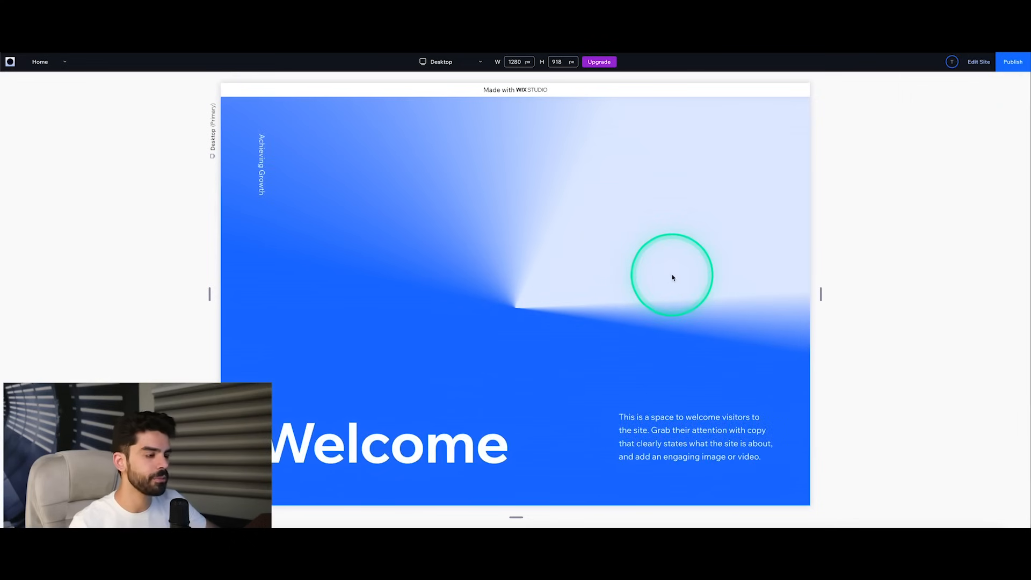
# Step: Return to editing and change the Welcome section grid's background from the gradient to solid black
pyautogui.click(981, 63)
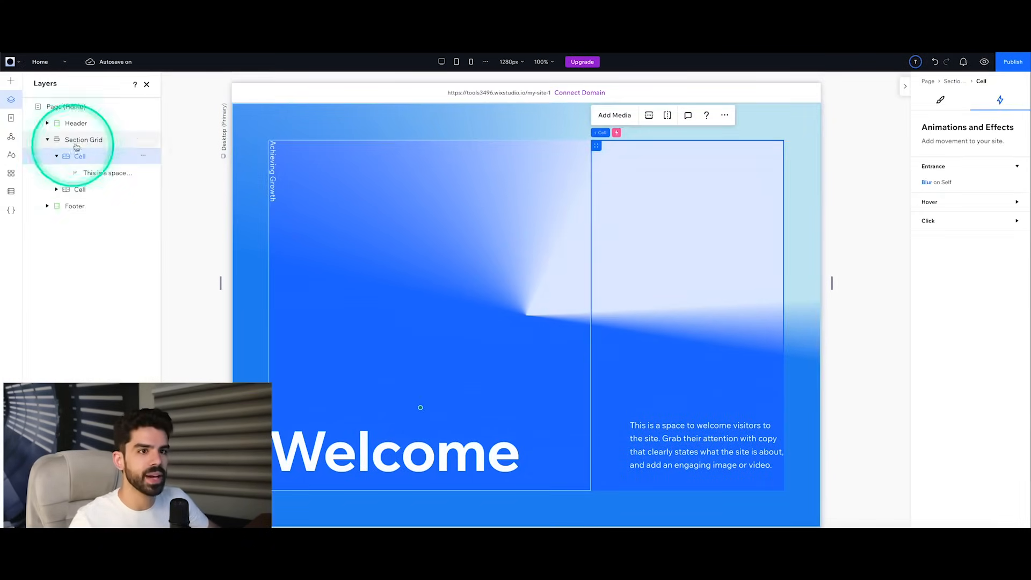
pyautogui.click(77, 143)
pyautogui.click(947, 103)
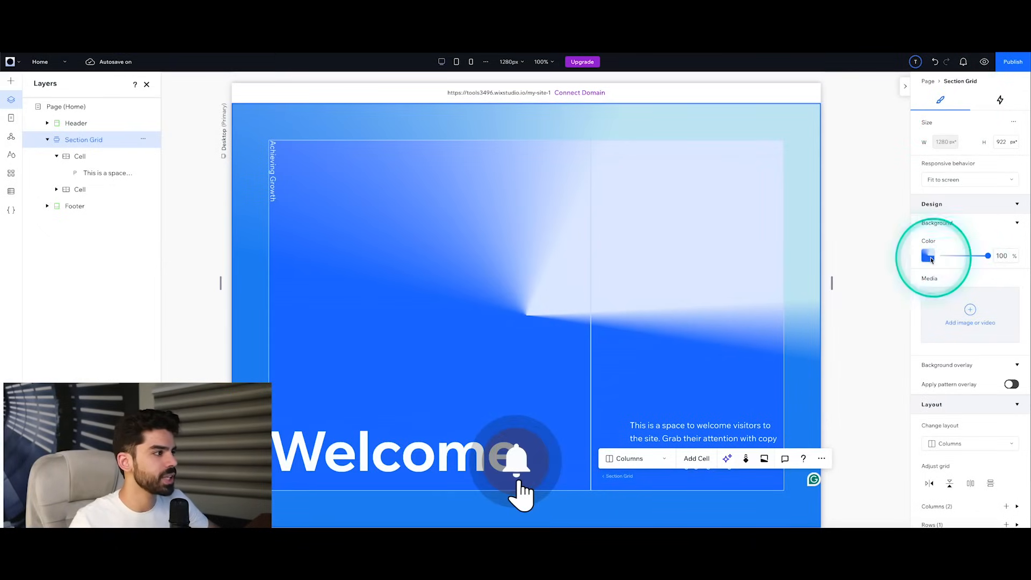
pyautogui.click(930, 256)
pyautogui.click(938, 295)
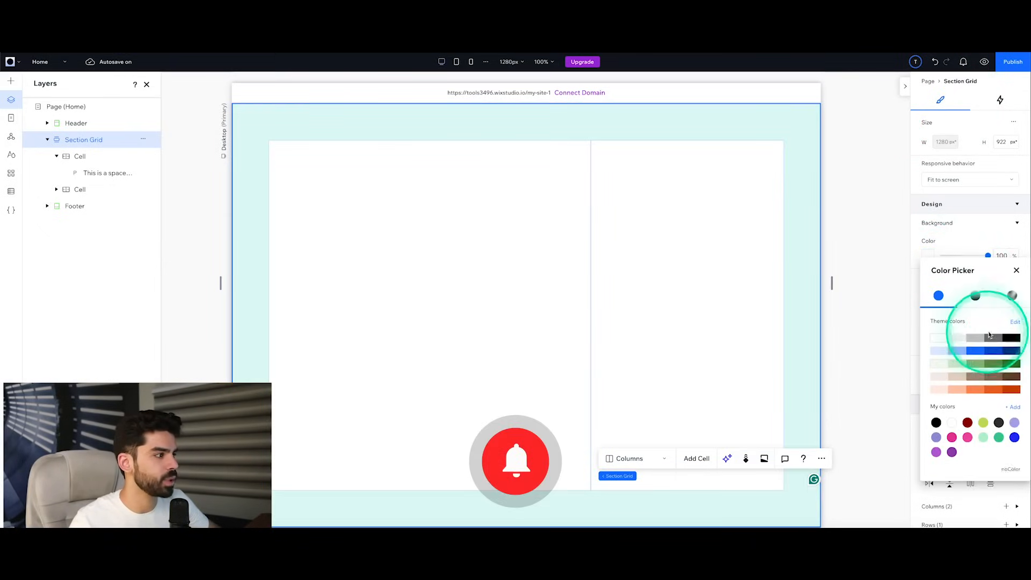
pyautogui.click(1012, 339)
# Step: Set the Shiny Water video from Wix's media library as the section grid's background, and preview the Home page
pyautogui.click(971, 312)
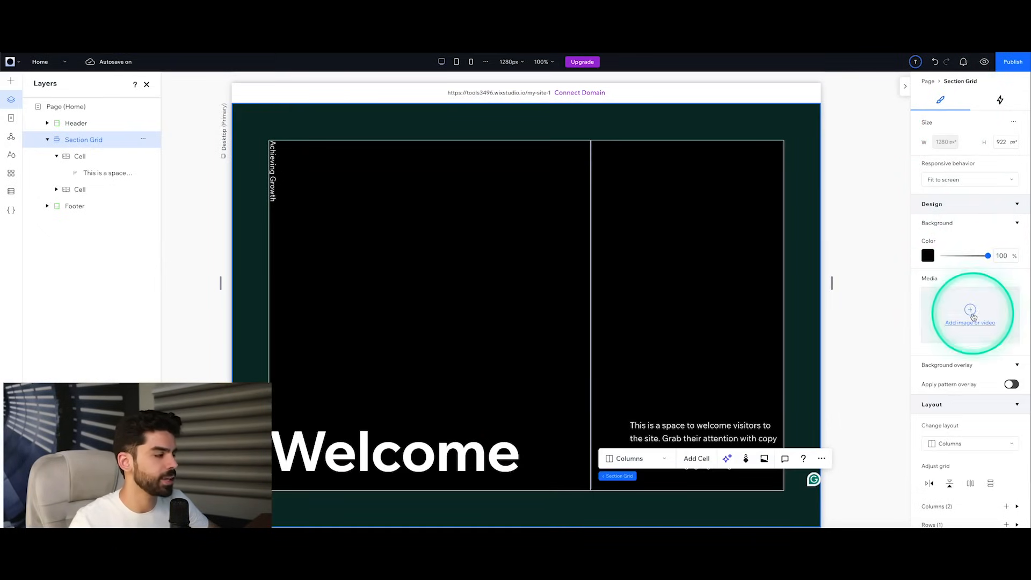
pyautogui.click(972, 315)
pyautogui.click(53, 277)
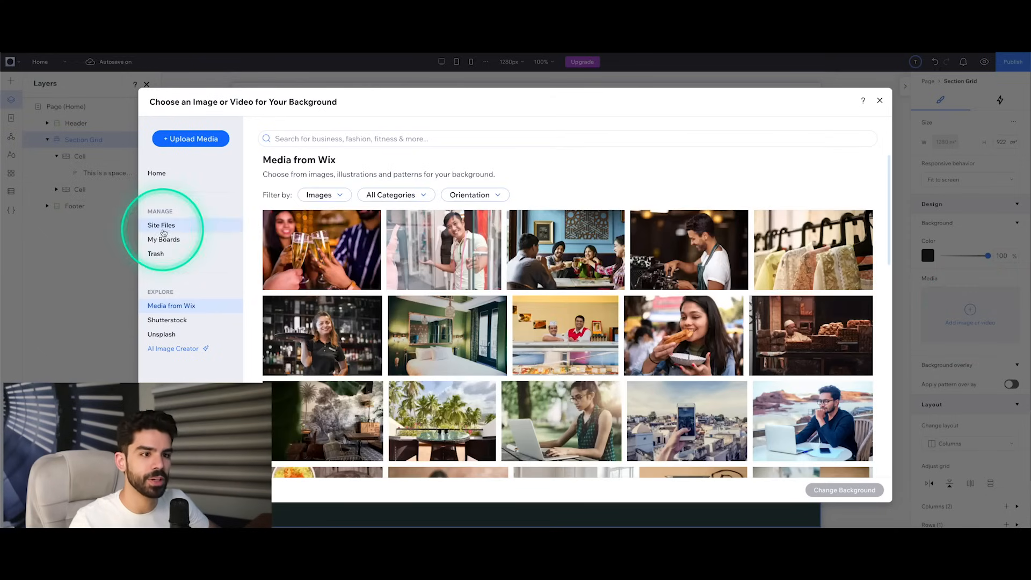
pyautogui.click(194, 310)
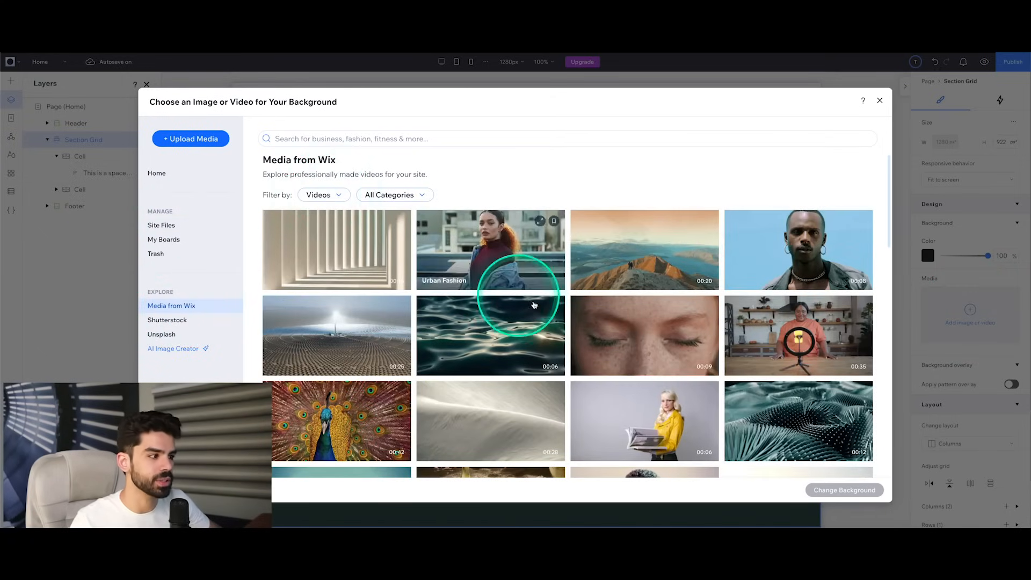
pyautogui.scroll(-2, 537, 304)
pyautogui.scroll(1, 551, 306)
pyautogui.click(483, 268)
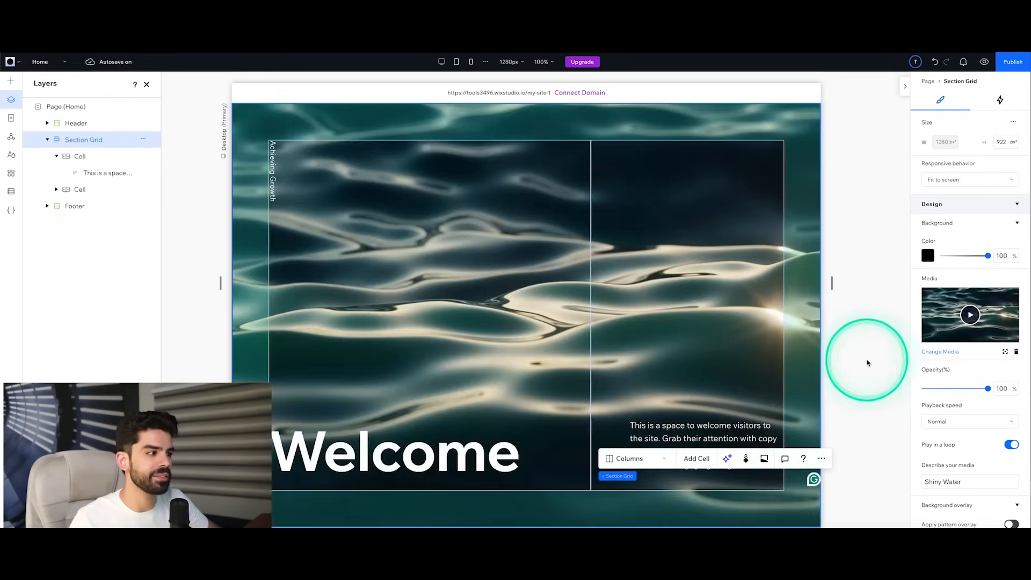
pyautogui.click(867, 363)
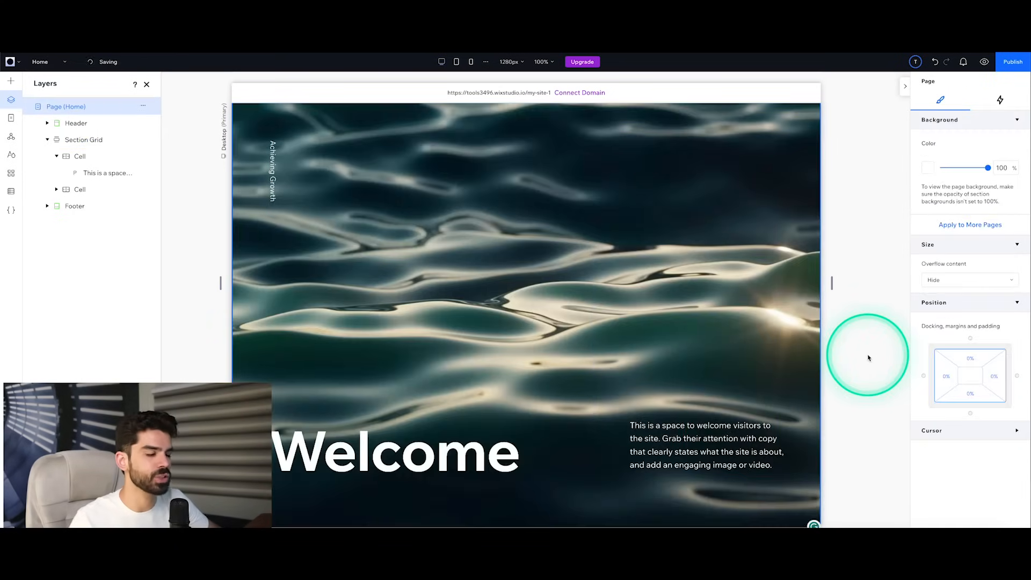
pyautogui.click(983, 63)
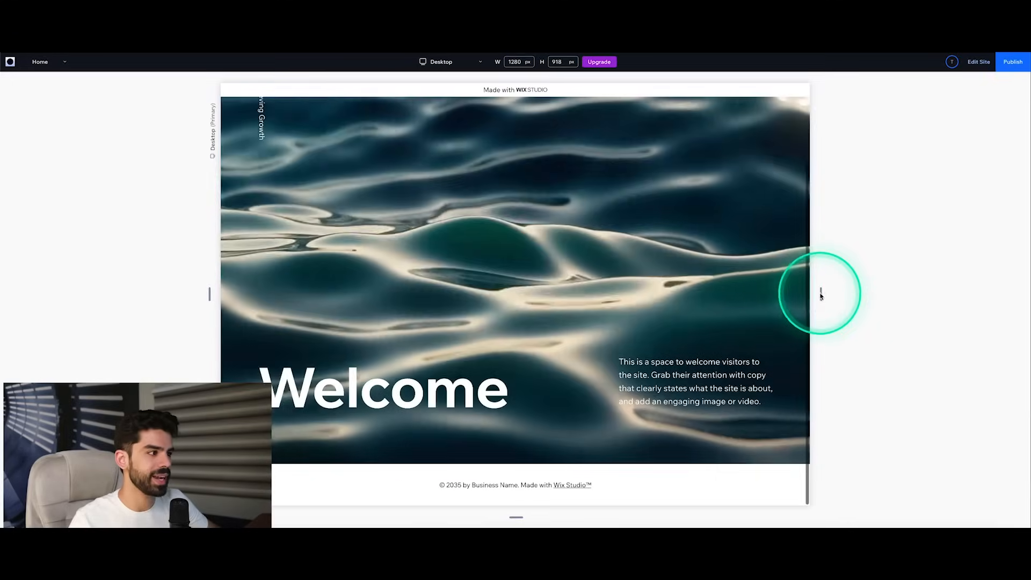
pyautogui.moveTo(820, 294)
pyautogui.mouseDown()
pyautogui.moveTo(651, 297)
pyautogui.moveTo(843, 296)
pyautogui.moveTo(621, 295)
pyautogui.moveTo(802, 294)
pyautogui.mouseUp()
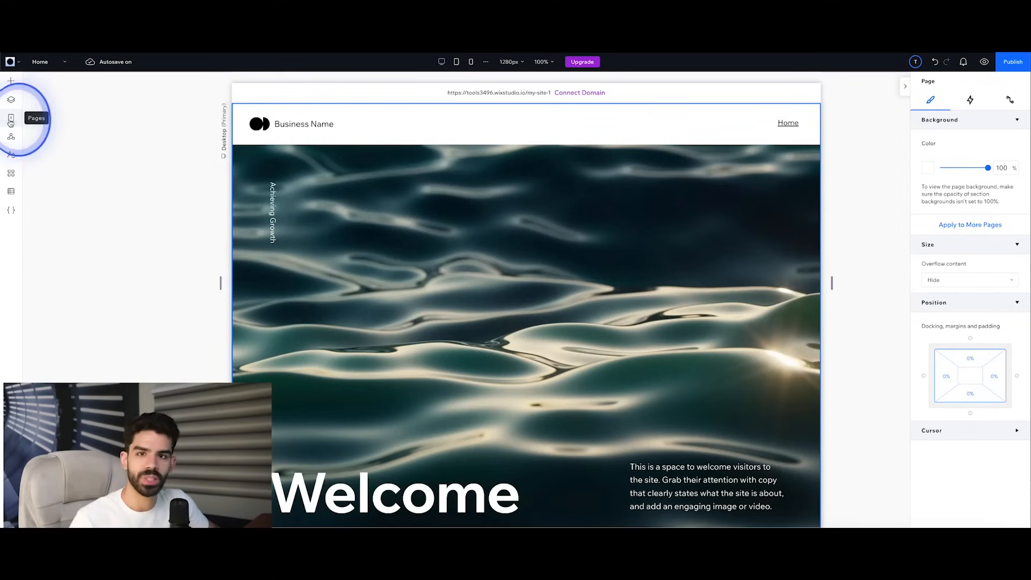
# Step: Add a new blank page to the site's main pages
pyautogui.click(11, 122)
pyautogui.scroll(-2, 652, 286)
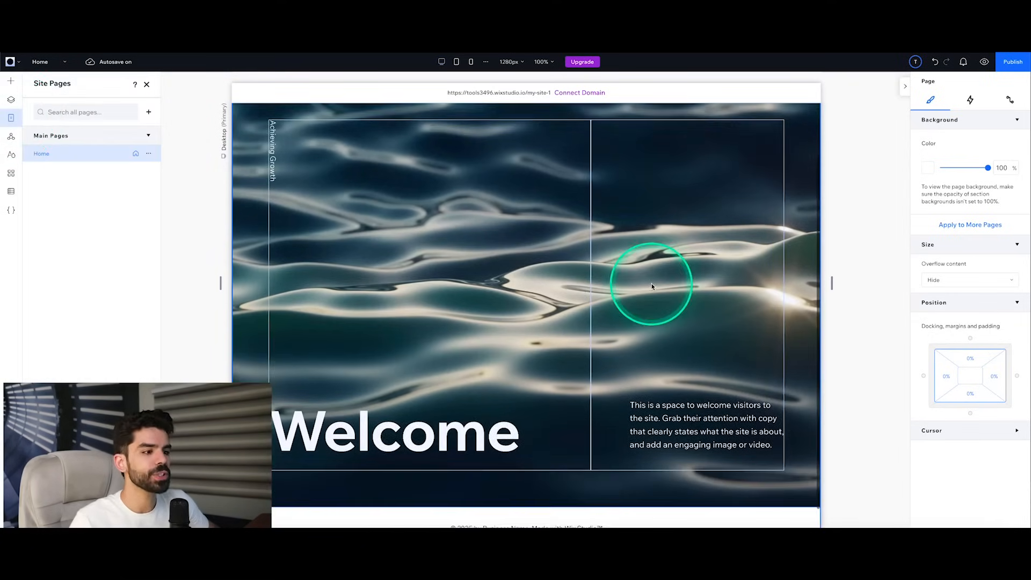
pyautogui.scroll(2, 652, 286)
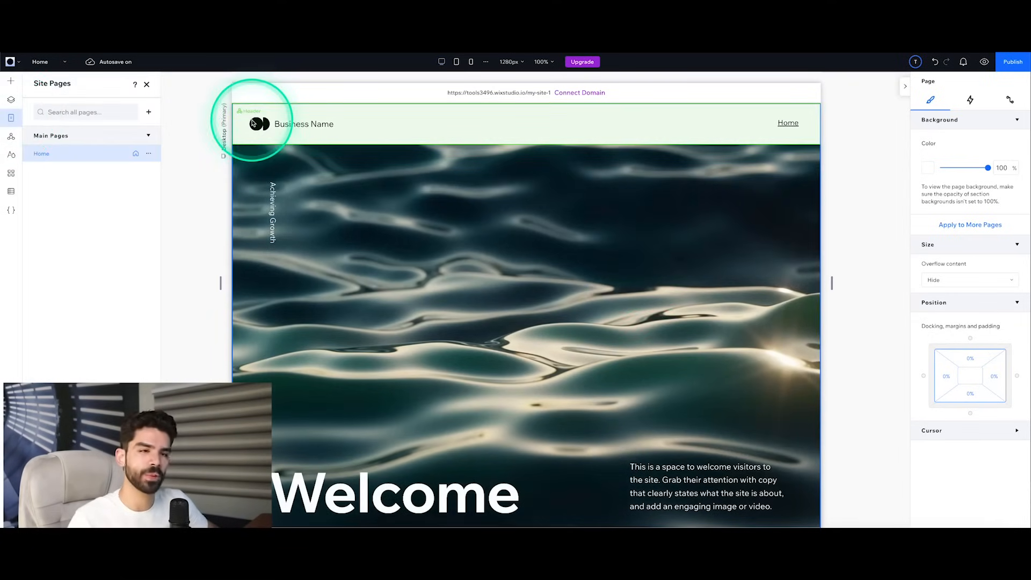
pyautogui.click(149, 113)
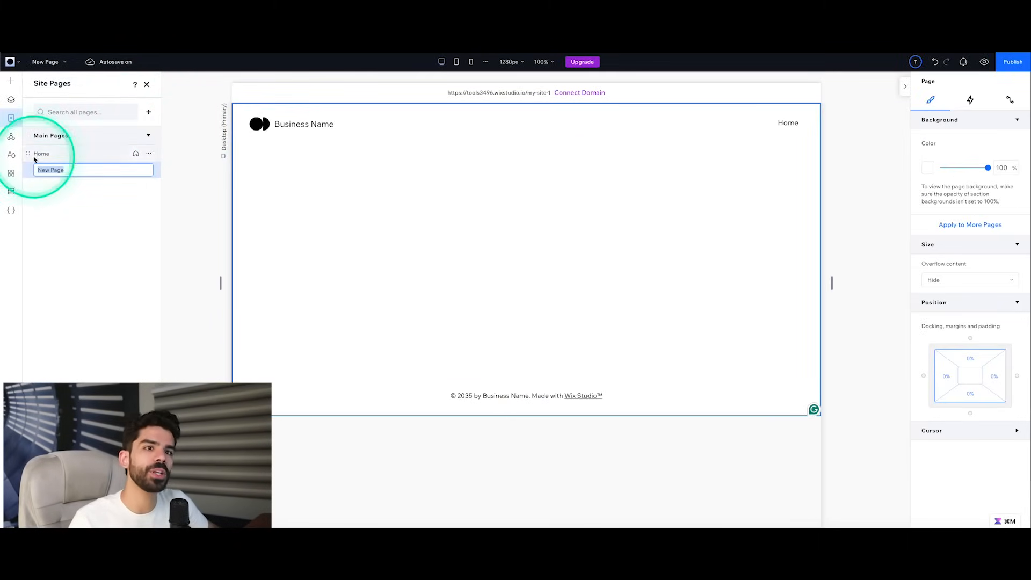
# Step: Add the "Our Management Team" designed section from the Team category to the new page
pyautogui.click(11, 99)
pyautogui.click(11, 84)
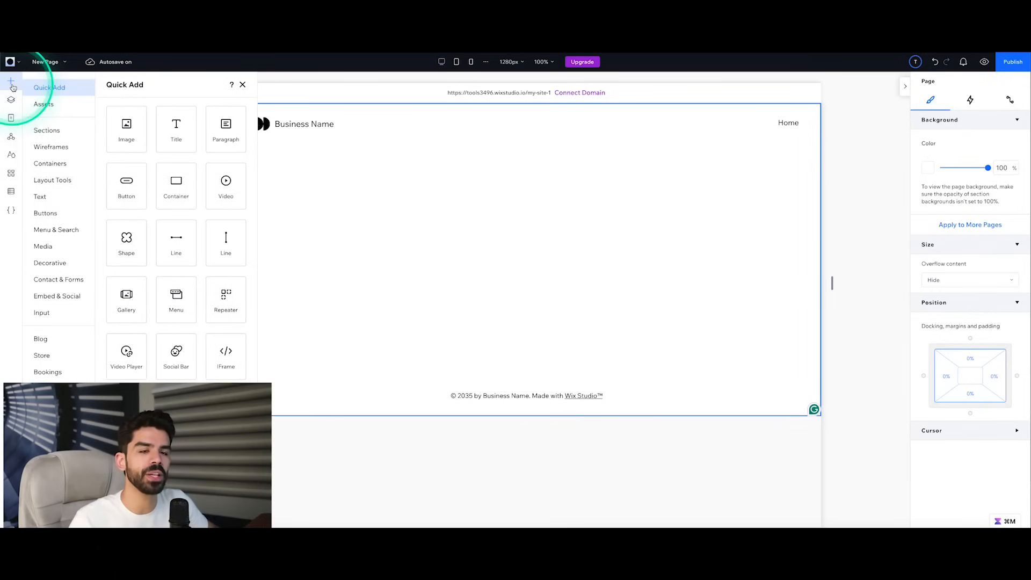
pyautogui.click(60, 133)
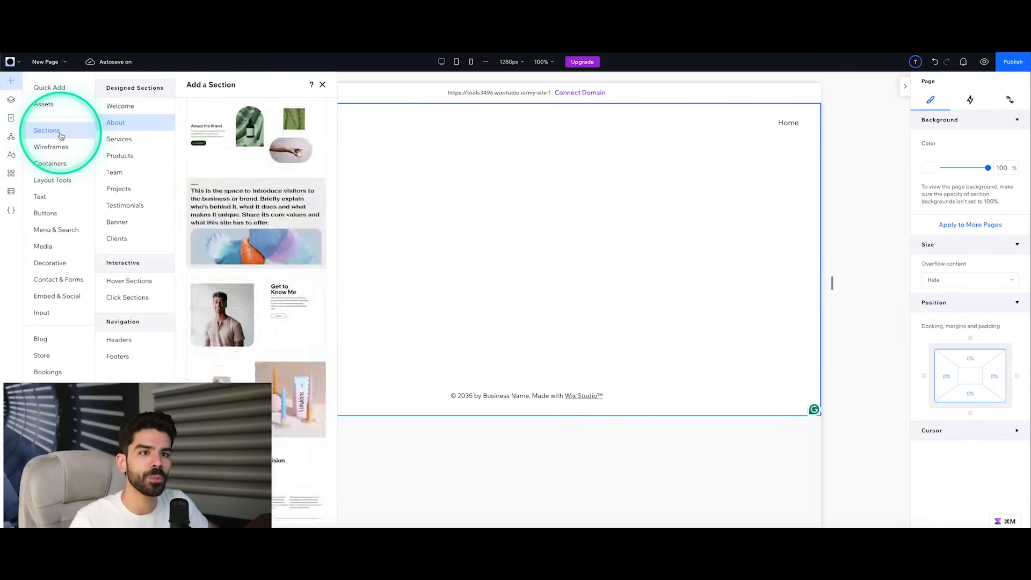
pyautogui.click(124, 172)
pyautogui.moveTo(253, 296); pyautogui.dragTo(481, 278)
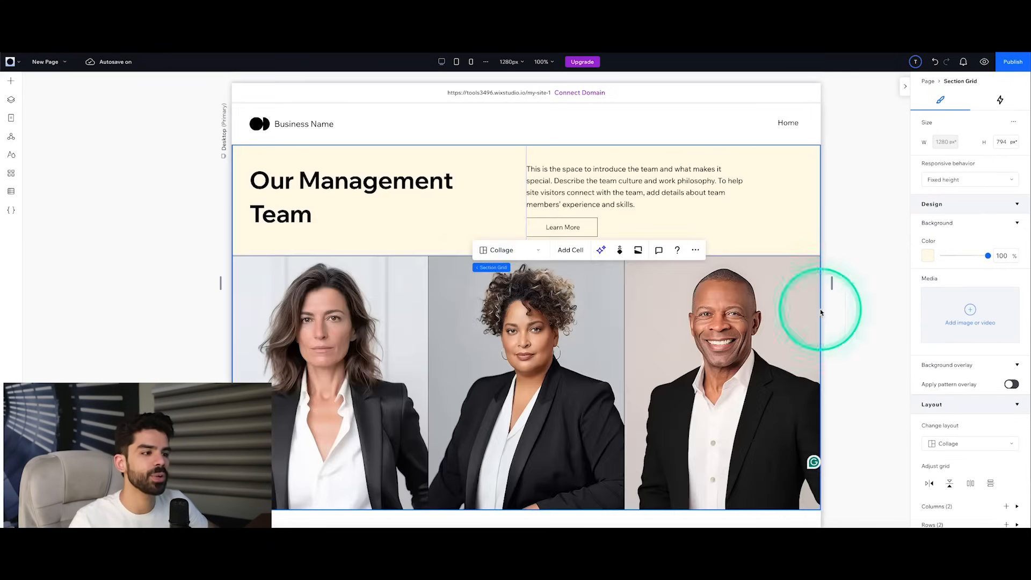
pyautogui.click(875, 304)
pyautogui.click(382, 326)
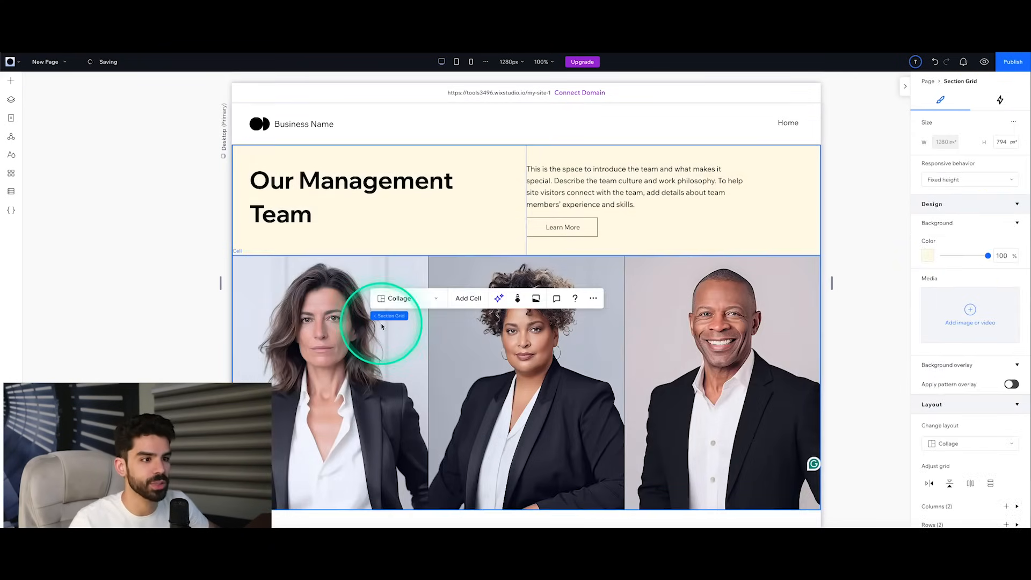
pyautogui.click(525, 361)
pyautogui.click(371, 337)
pyautogui.click(269, 230)
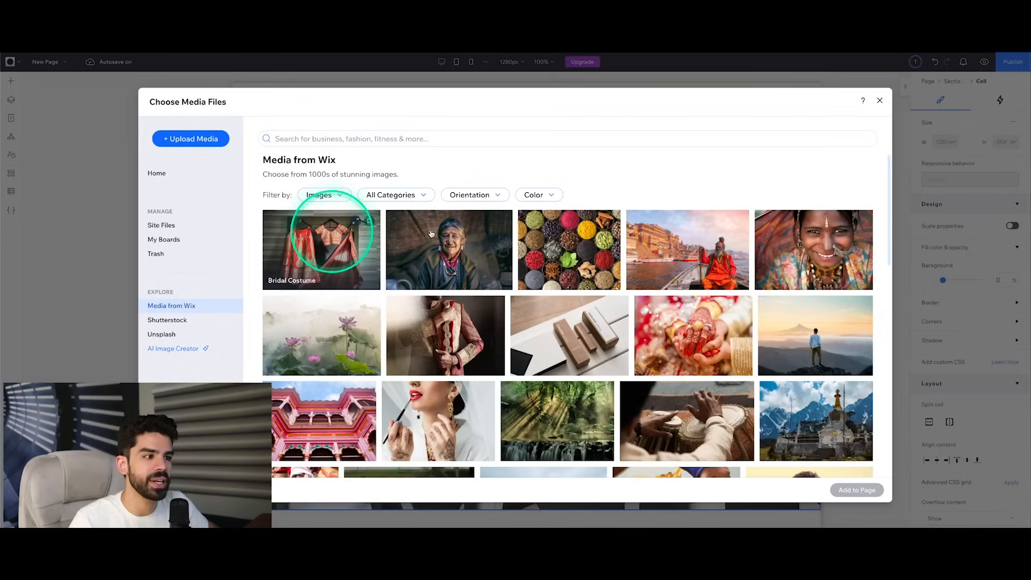
pyautogui.click(880, 101)
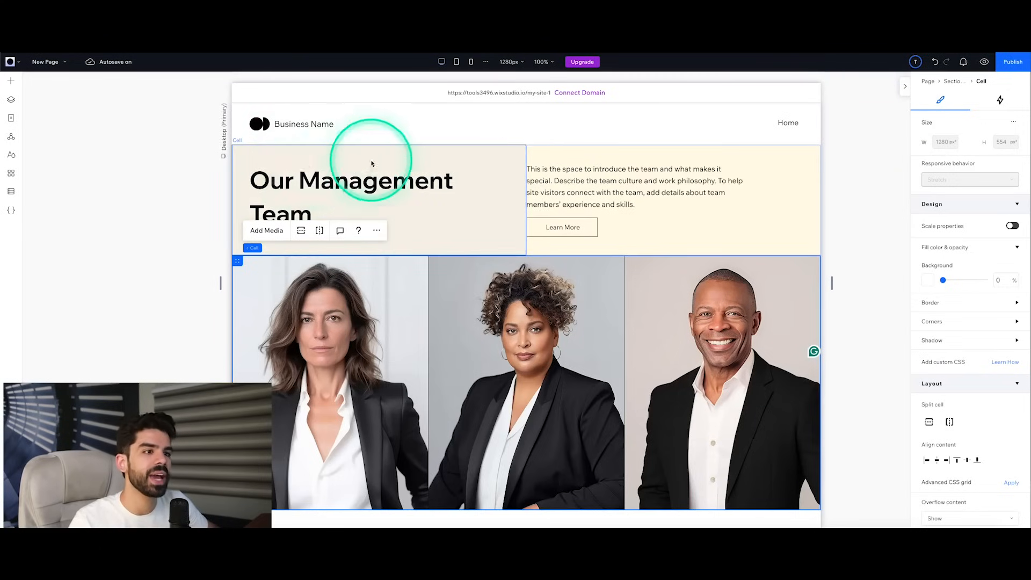
# Step: Rename the new page as Team and switch to the Home page
pyautogui.click(11, 117)
pyautogui.click(73, 156)
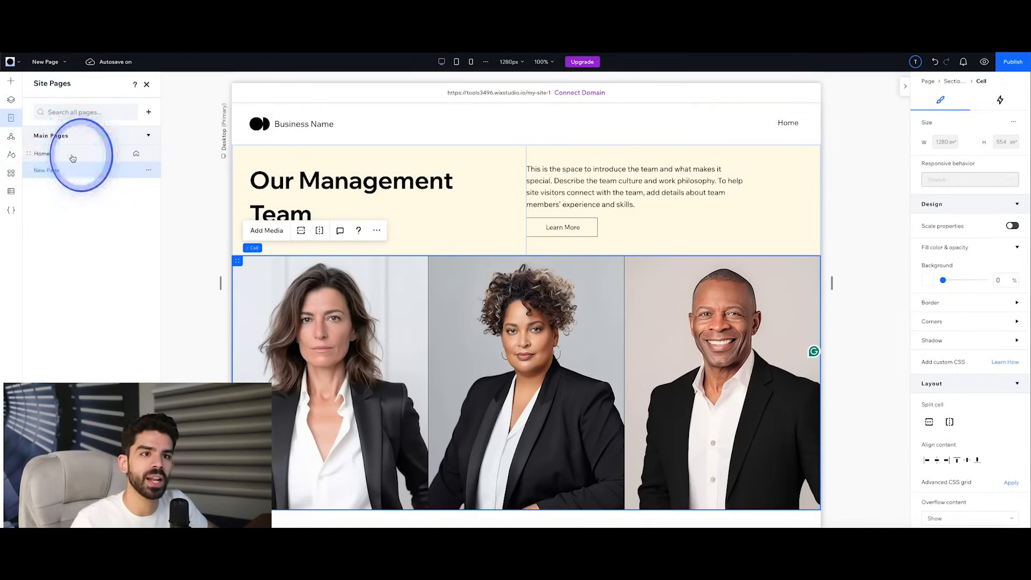
pyautogui.click(48, 155)
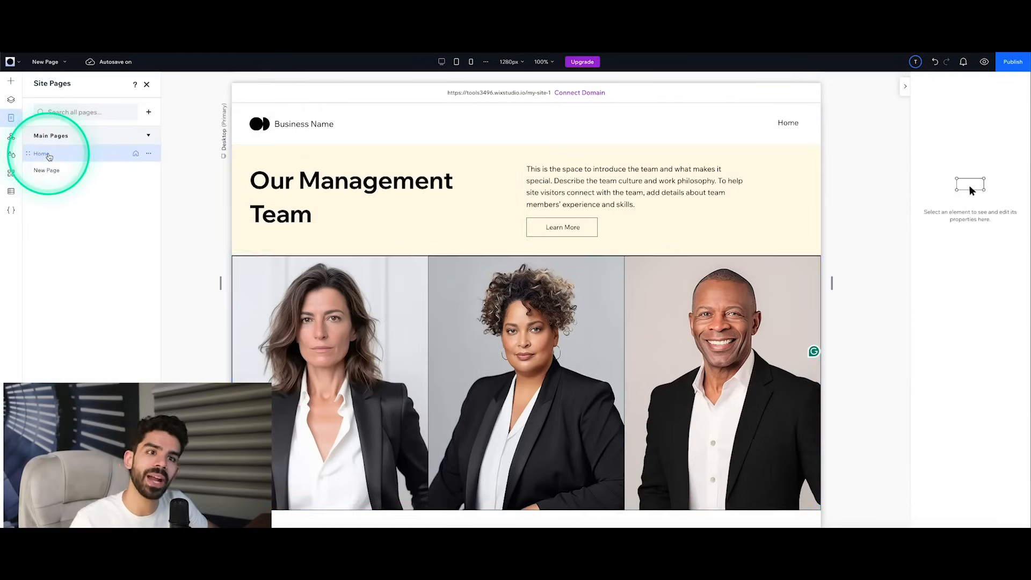
pyautogui.click(64, 171)
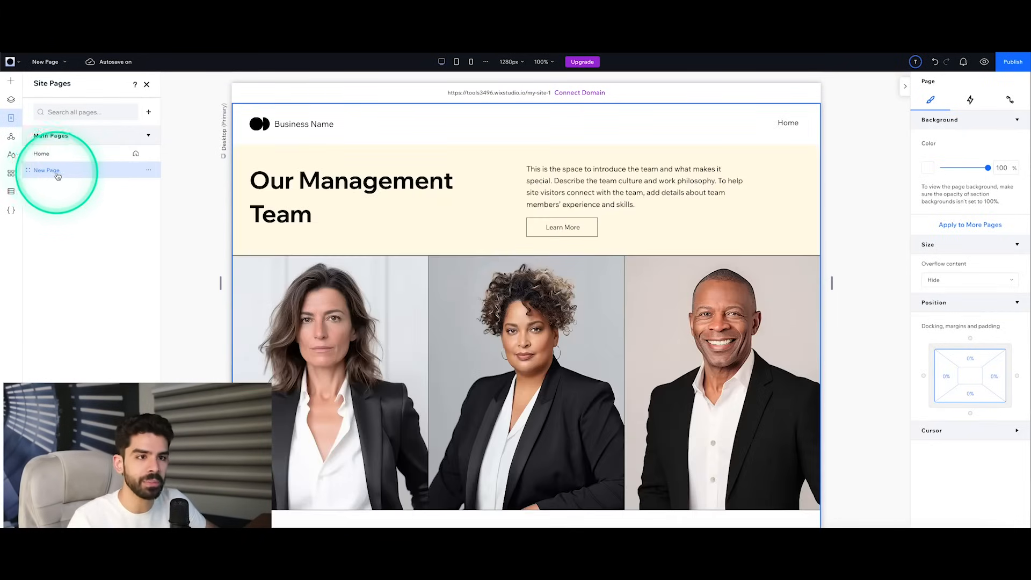
pyautogui.doubleClick(52, 174)
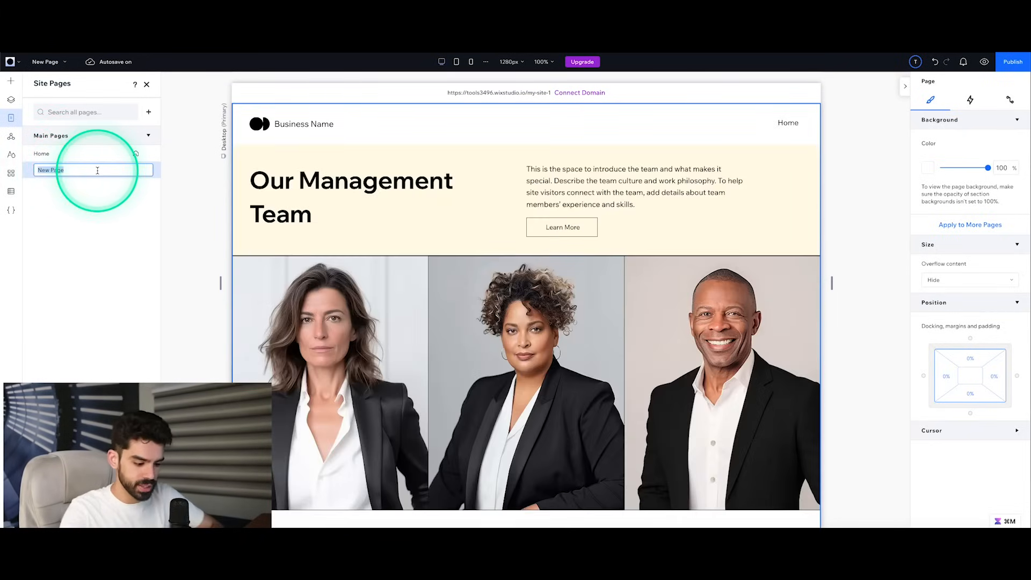
pyautogui.click(63, 155)
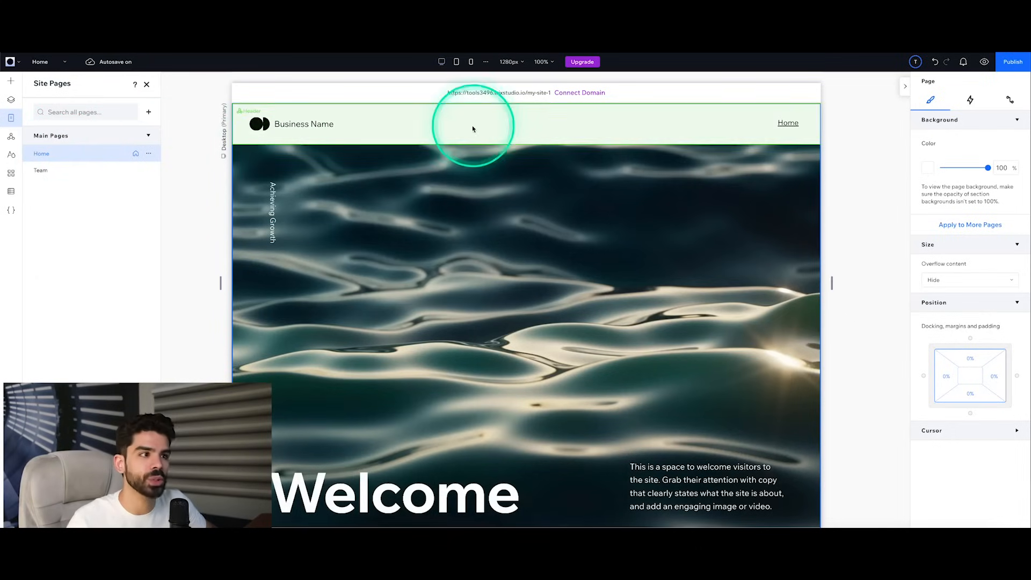
# Step: Delete the horizontal menu from the Home page's header
pyautogui.click(512, 136)
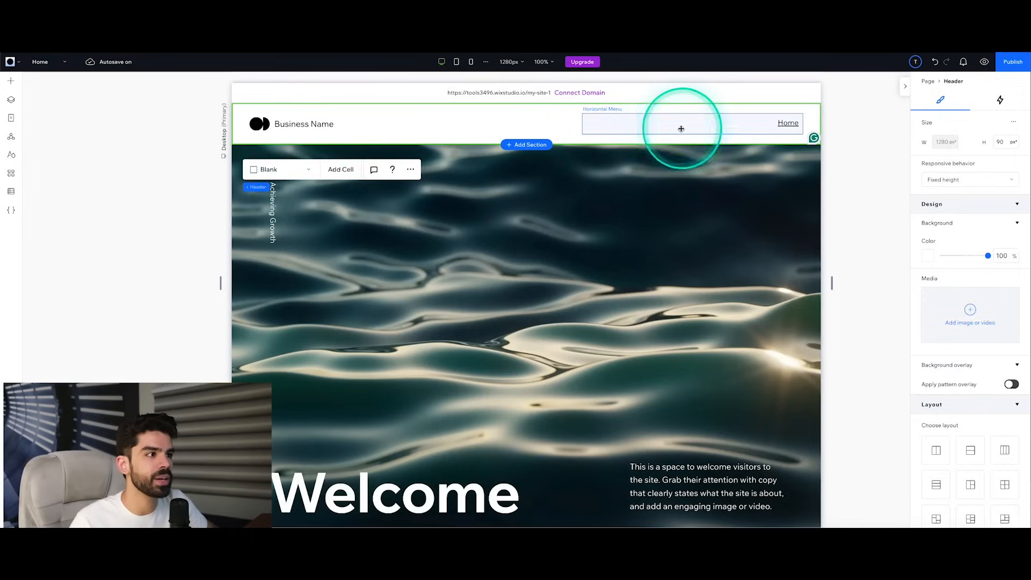
pyautogui.click(681, 128)
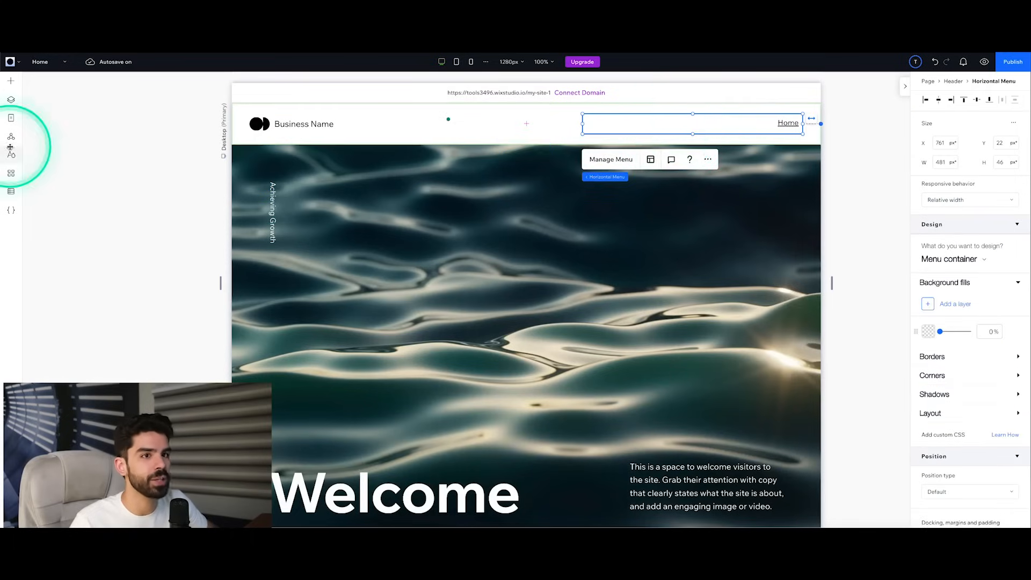
pyautogui.click(10, 100)
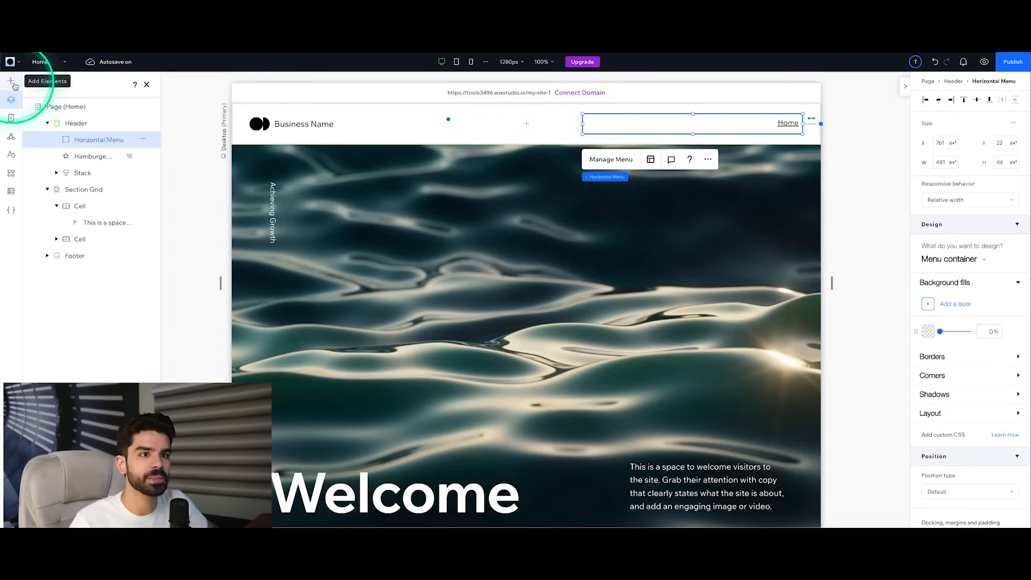
pyautogui.click(76, 123)
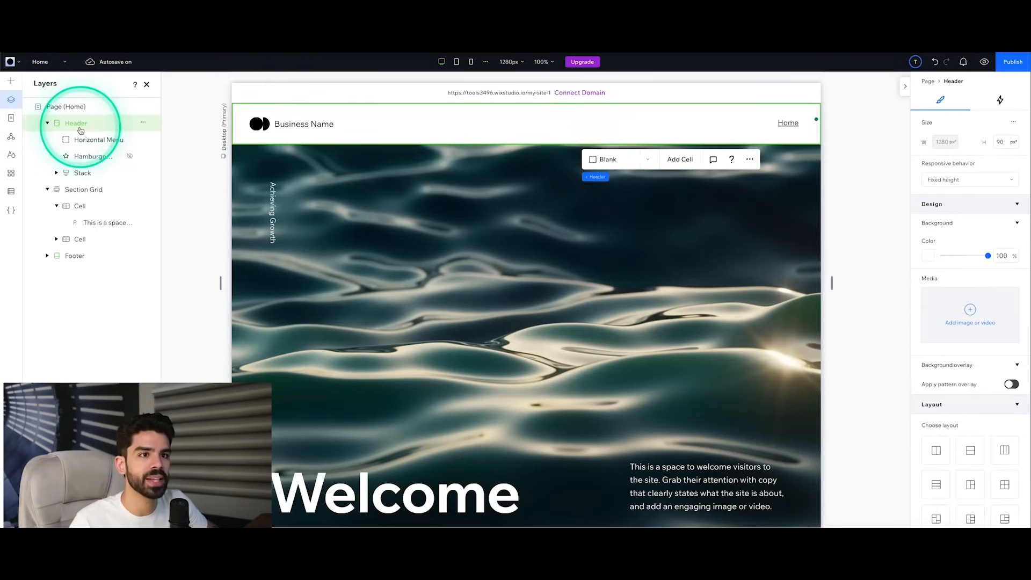
pyautogui.click(86, 158)
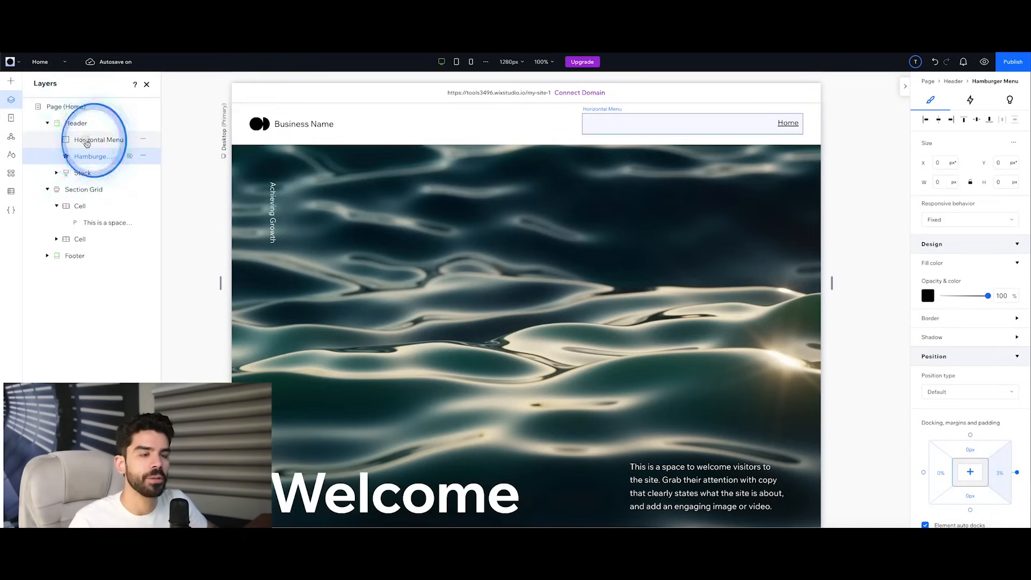
pyautogui.click(94, 139)
pyautogui.click(75, 123)
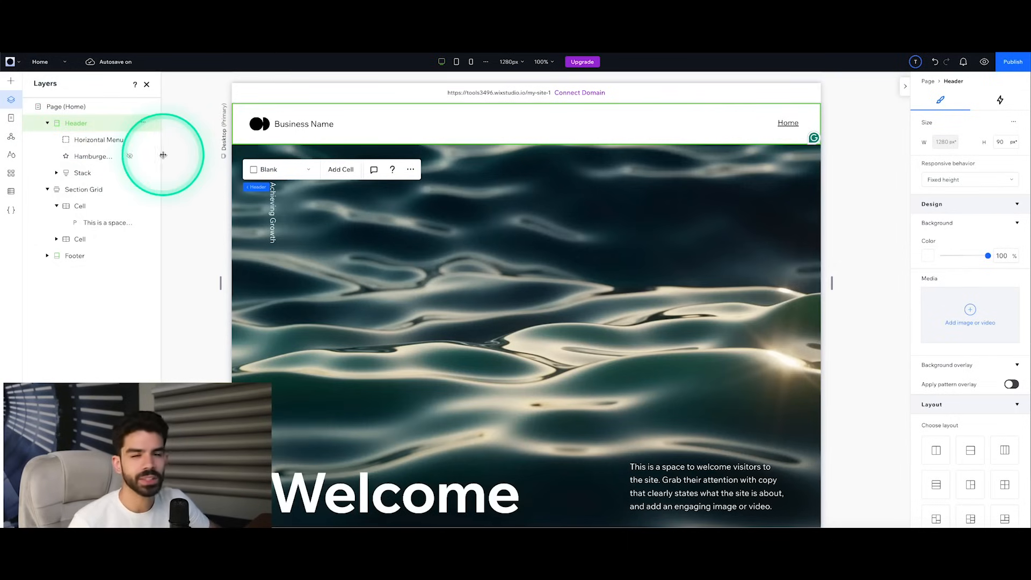
pyautogui.click(94, 141)
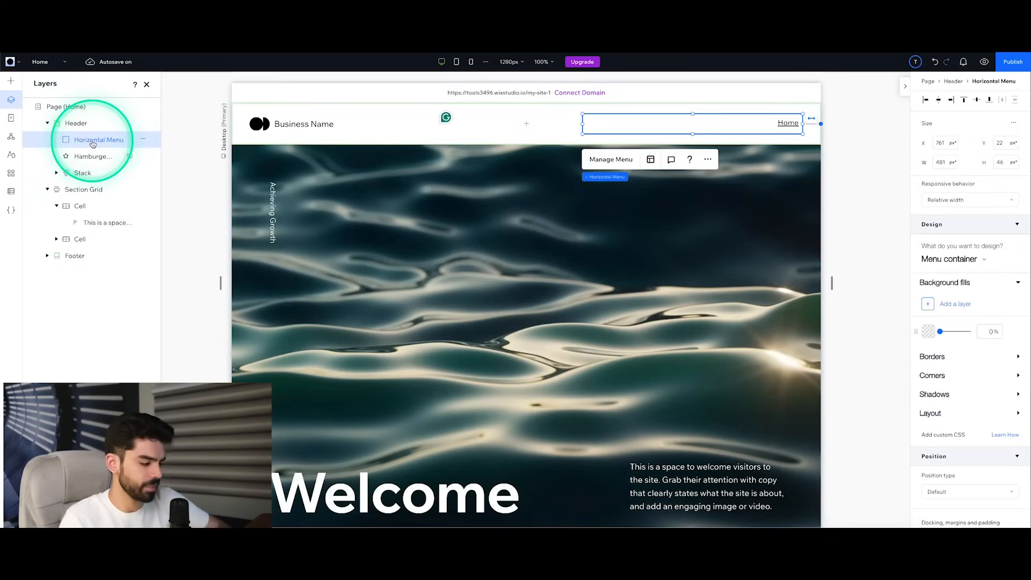
pyautogui.press('Delete')
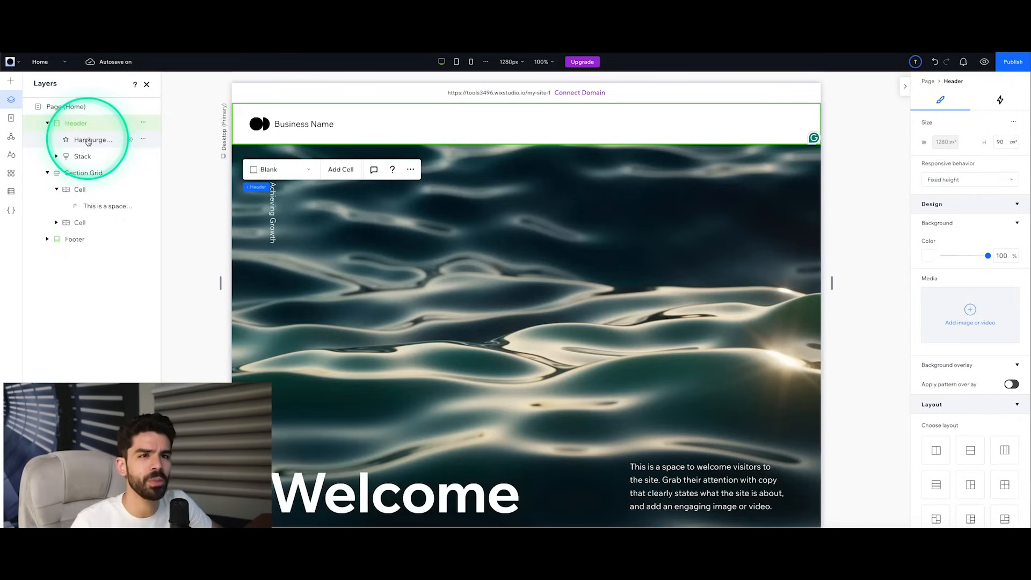
# Step: Add a Title text element near the right end of the header and select it
pyautogui.click(10, 84)
pyautogui.click(161, 137)
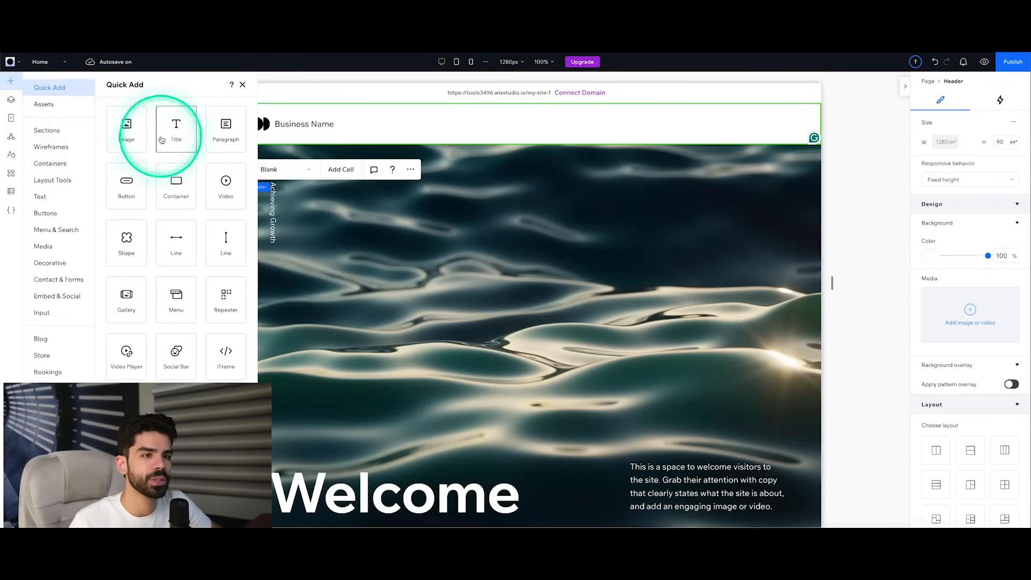
pyautogui.moveTo(167, 137); pyautogui.dragTo(744, 127)
pyautogui.click(747, 116)
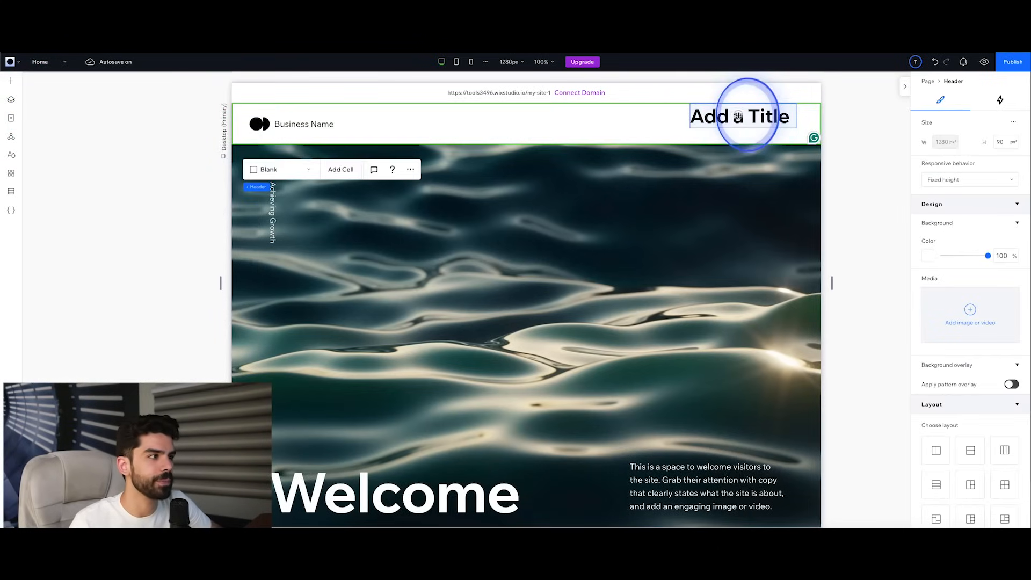
pyautogui.click(738, 116)
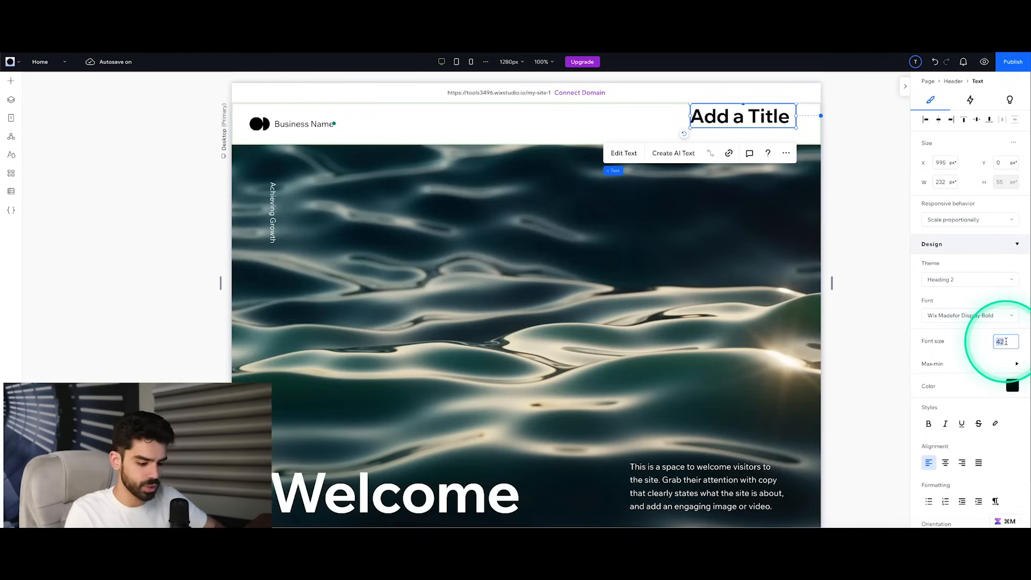
# Step: Set the header title to font size 18, centre it vertically at about 105 px wide, and change its text to "Meet the Team"
pyautogui.press('Return')
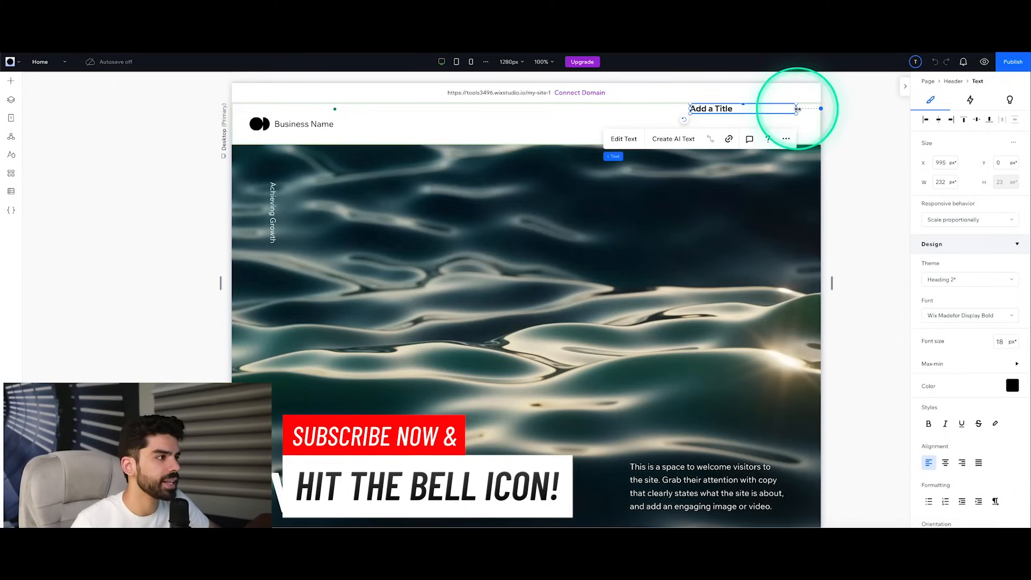
pyautogui.moveTo(798, 109)
pyautogui.mouseDown()
pyautogui.moveTo(726, 109)
pyautogui.moveTo(785, 124)
pyautogui.mouseUp()
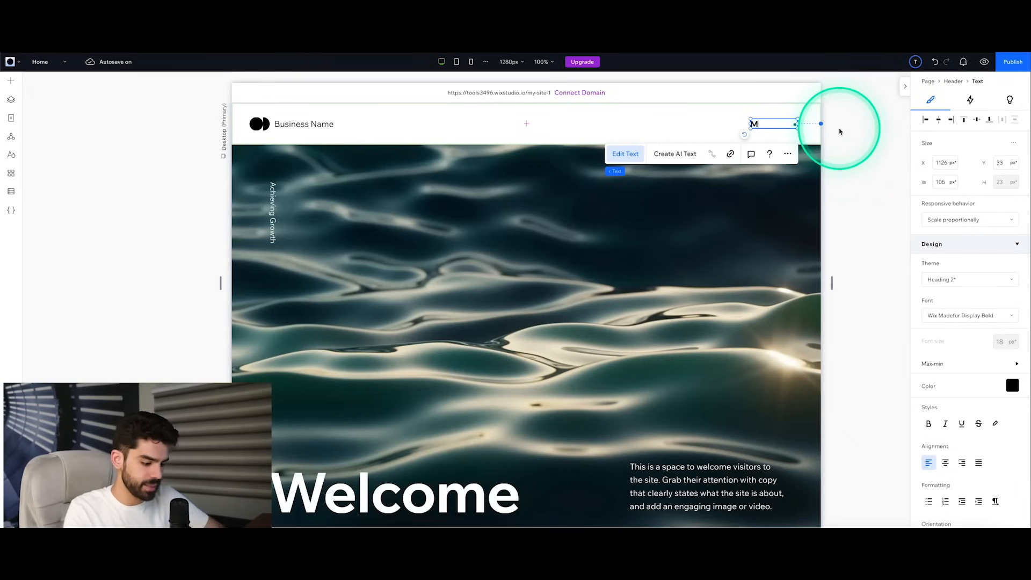
pyautogui.write('the Team')
pyautogui.click(856, 161)
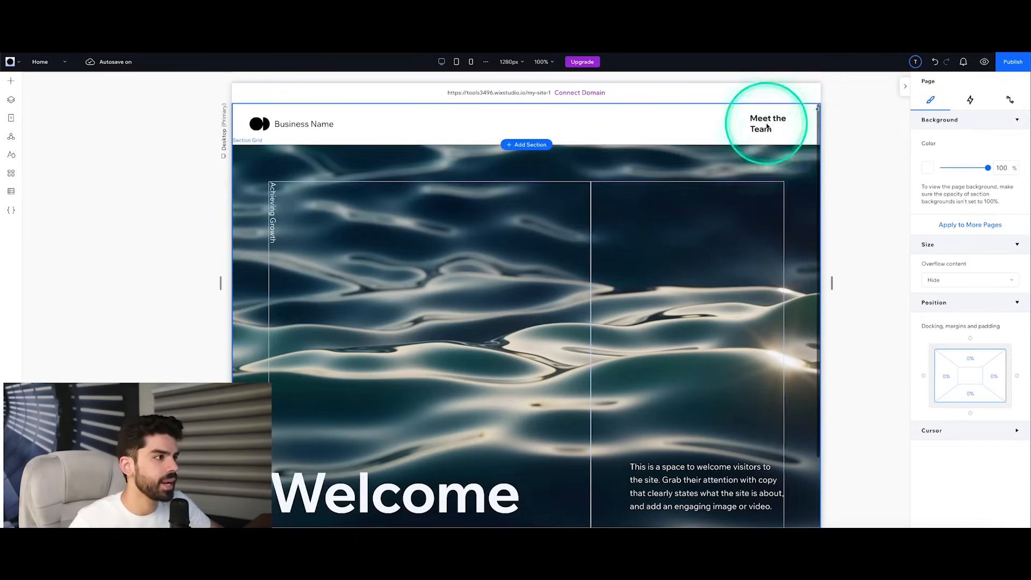
# Step: Right-align the "Meet the Team" header text and widen its box to about 189 px so it fits on one line
pyautogui.click(768, 119)
pyautogui.click(962, 463)
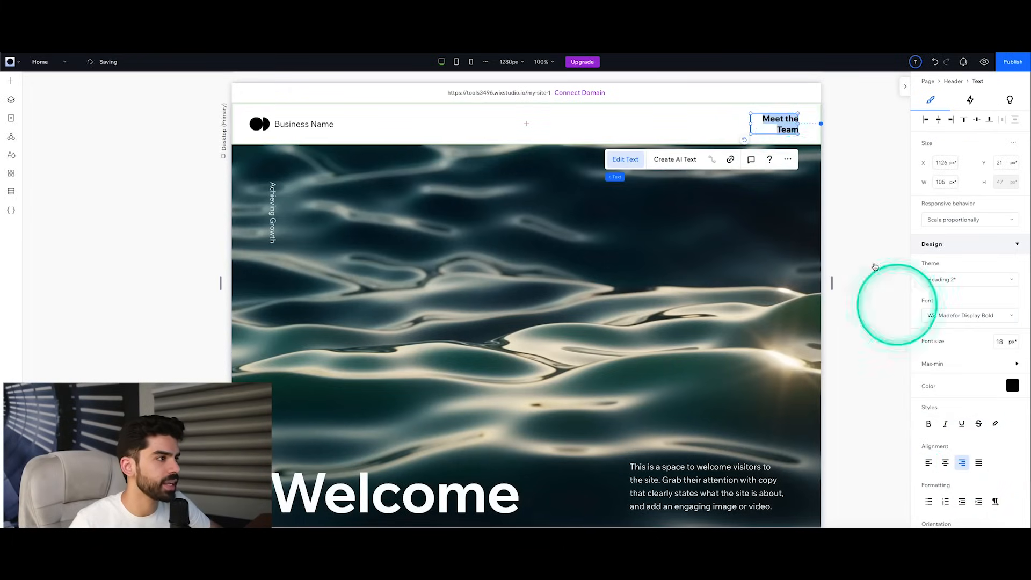
pyautogui.doubleClick(756, 129)
pyautogui.moveTo(750, 123); pyautogui.dragTo(721, 123)
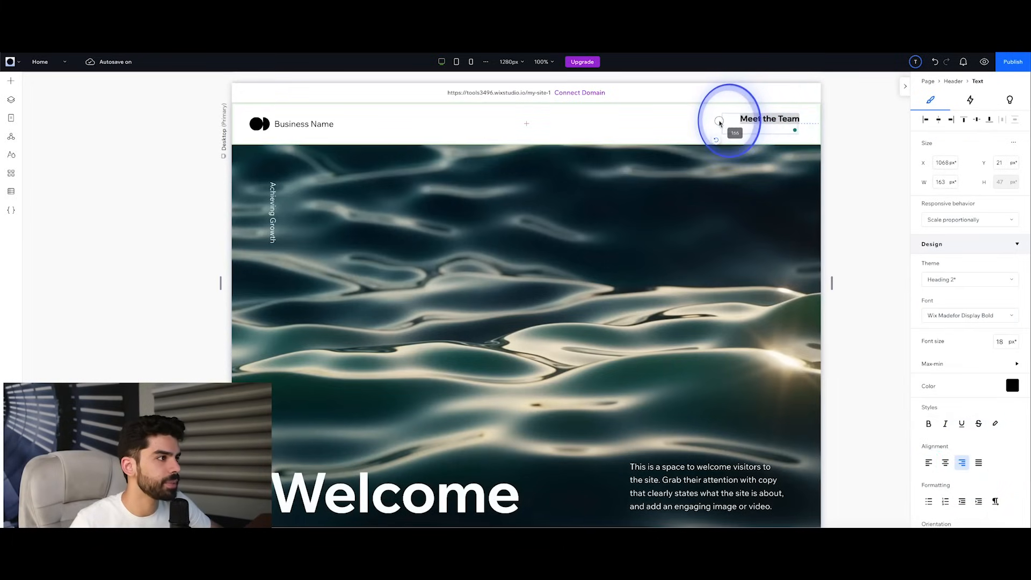
pyautogui.click(759, 126)
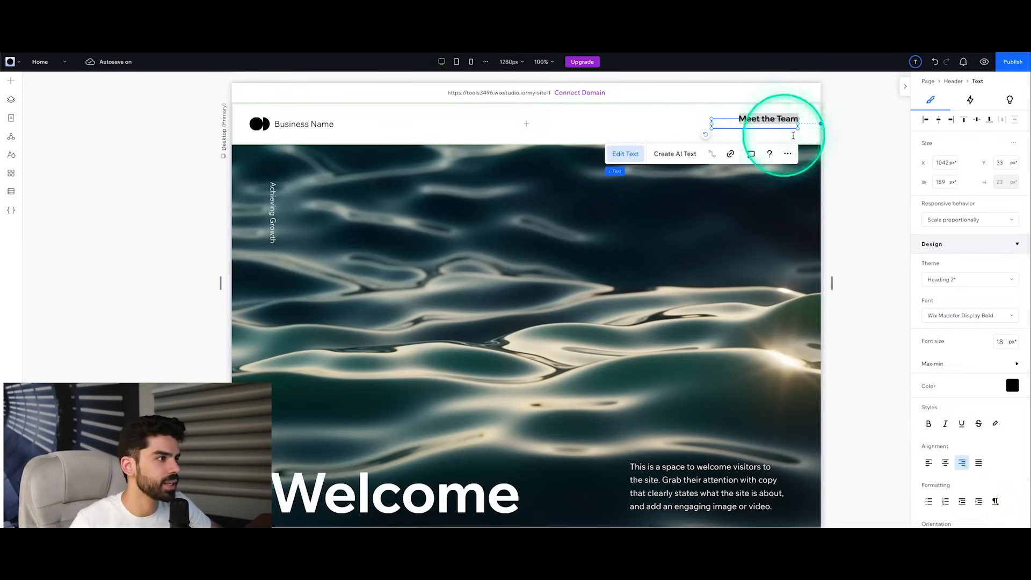
pyautogui.click(854, 133)
pyautogui.click(765, 115)
pyautogui.click(778, 125)
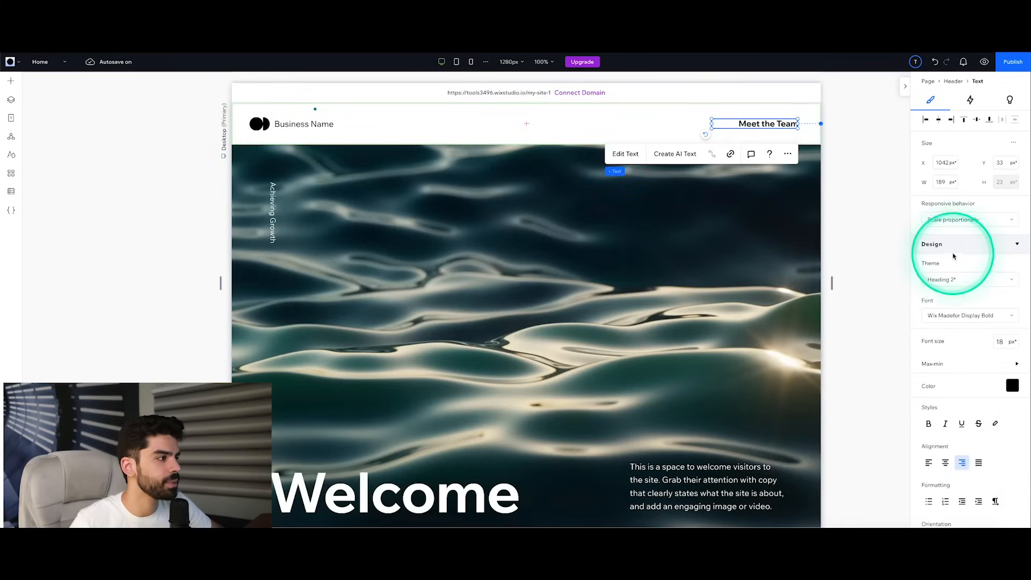
pyautogui.click(953, 220)
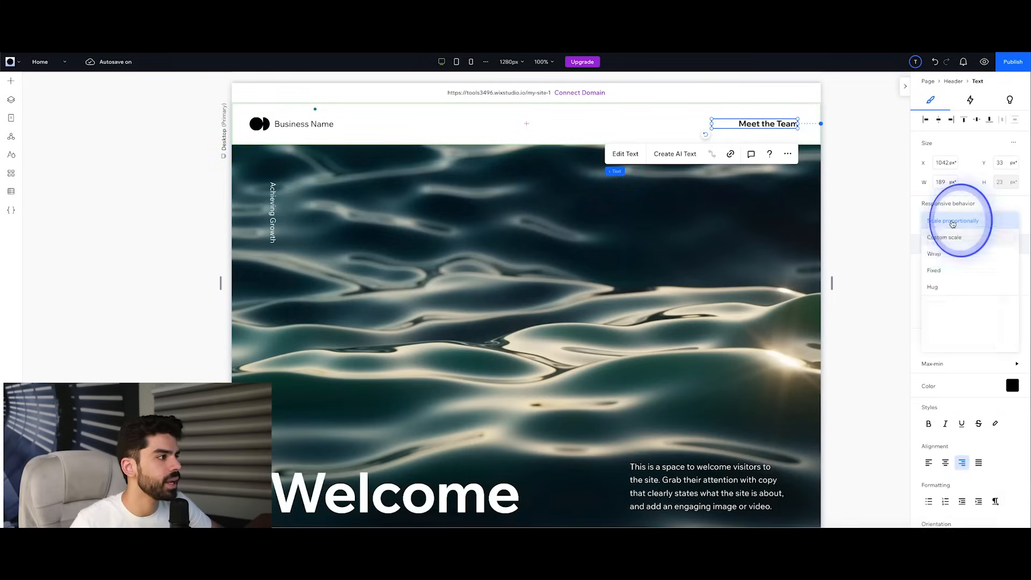
pyautogui.click(867, 219)
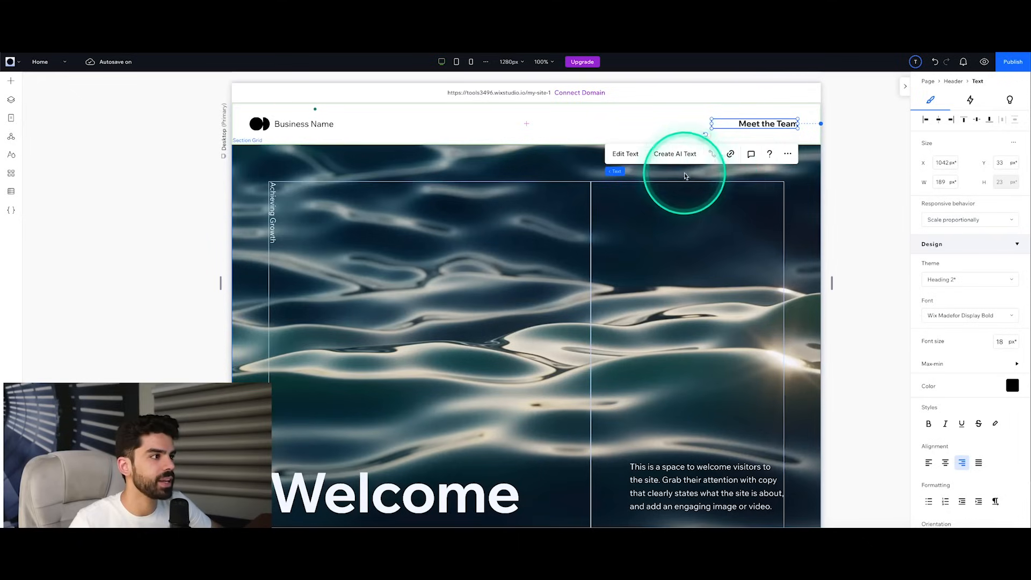
# Step: Link the "Meet the Team" header text to the Team page, opening in the current window
pyautogui.click(730, 155)
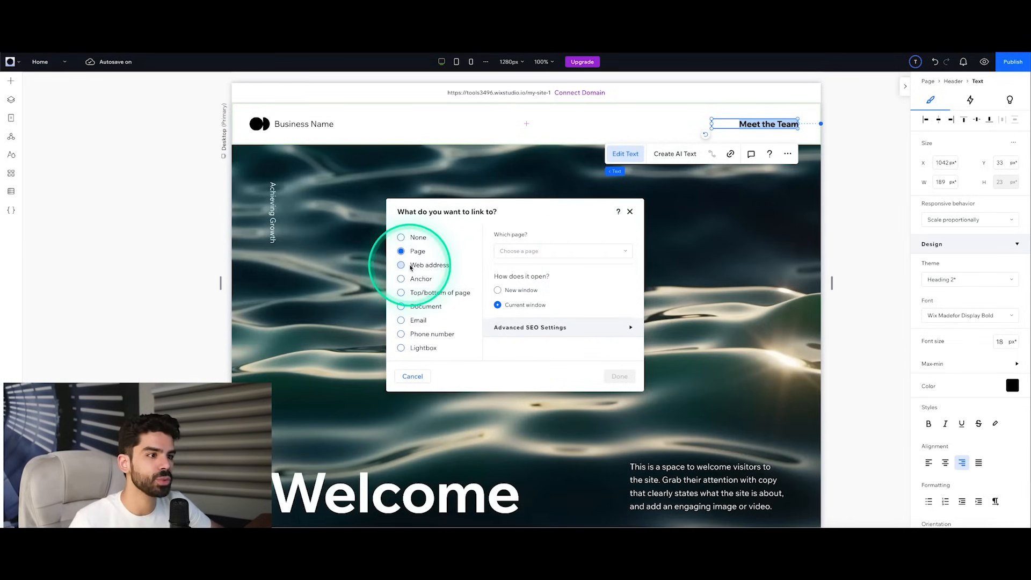
pyautogui.click(520, 251)
pyautogui.click(513, 304)
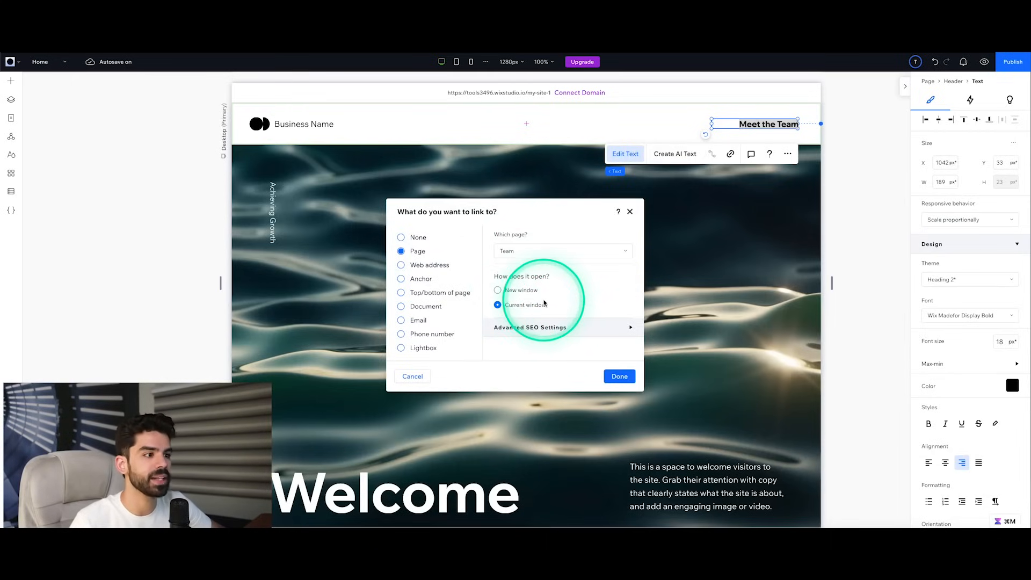
pyautogui.click(611, 378)
pyautogui.click(901, 225)
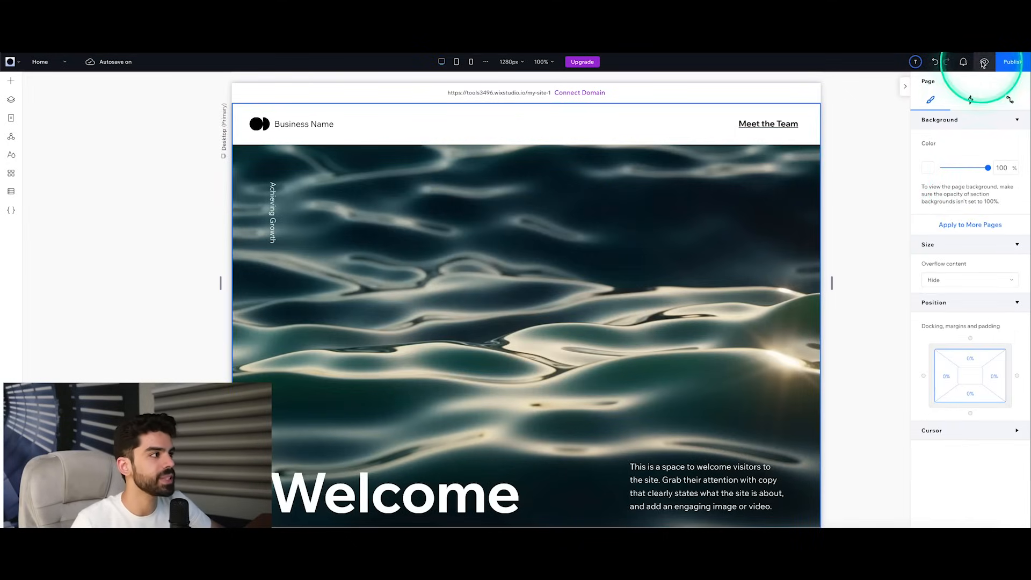
# Step: Preview the site, follow the "Meet the Team" link to check the Team page, and return to editing
pyautogui.click(983, 63)
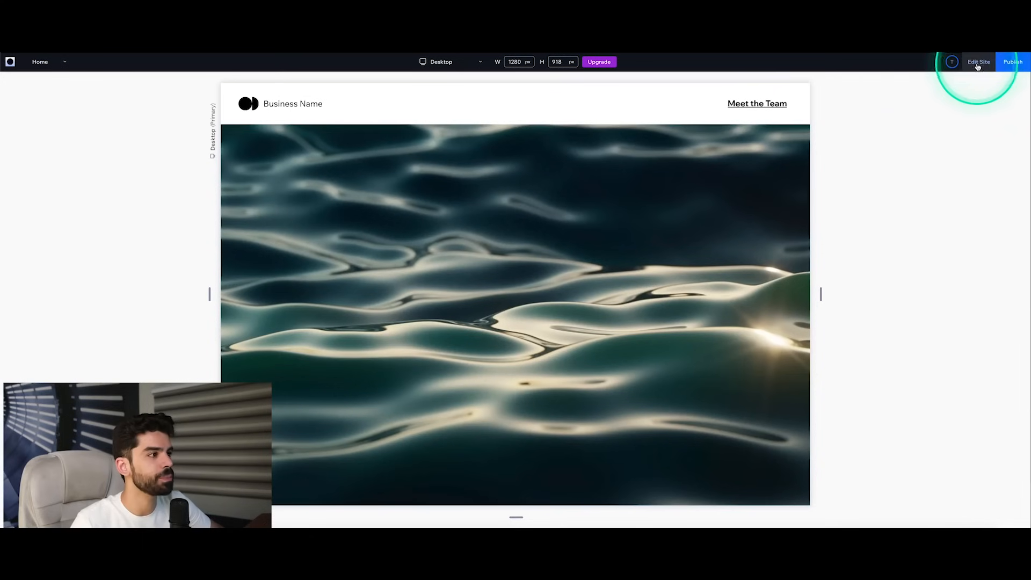
pyautogui.click(763, 108)
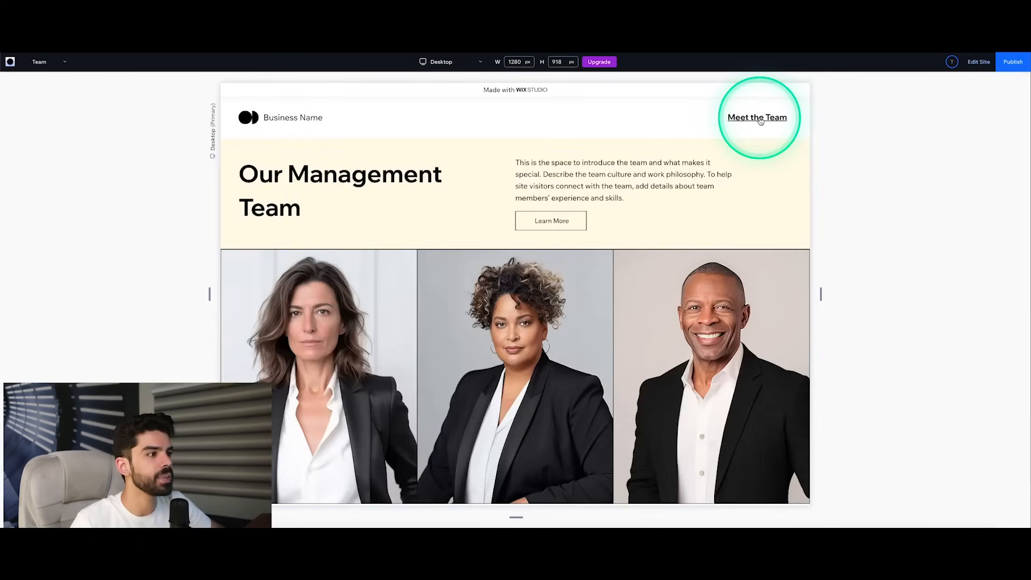
pyautogui.scroll(-2, 720, 320)
pyautogui.scroll(2, 720, 320)
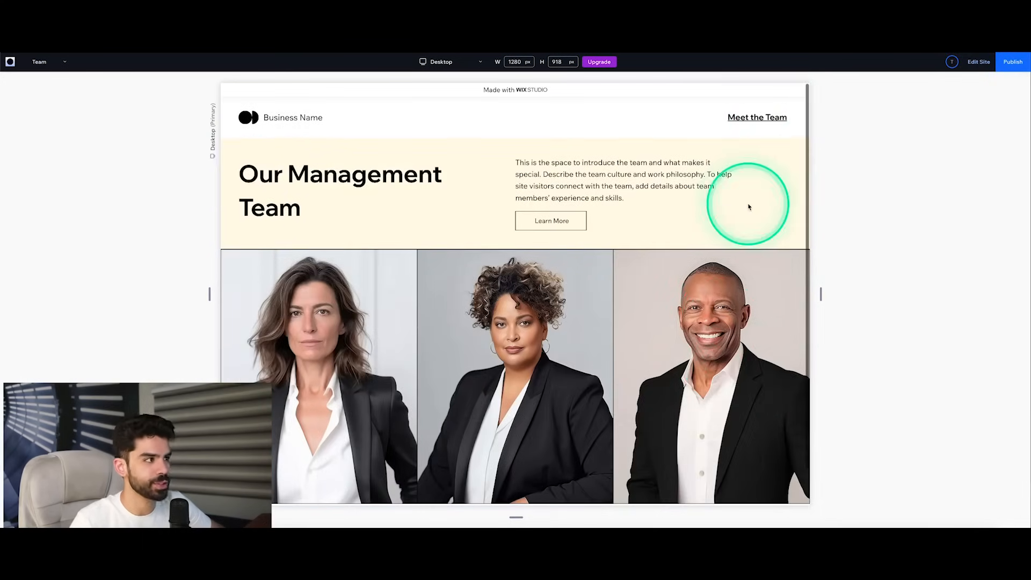
pyautogui.click(979, 62)
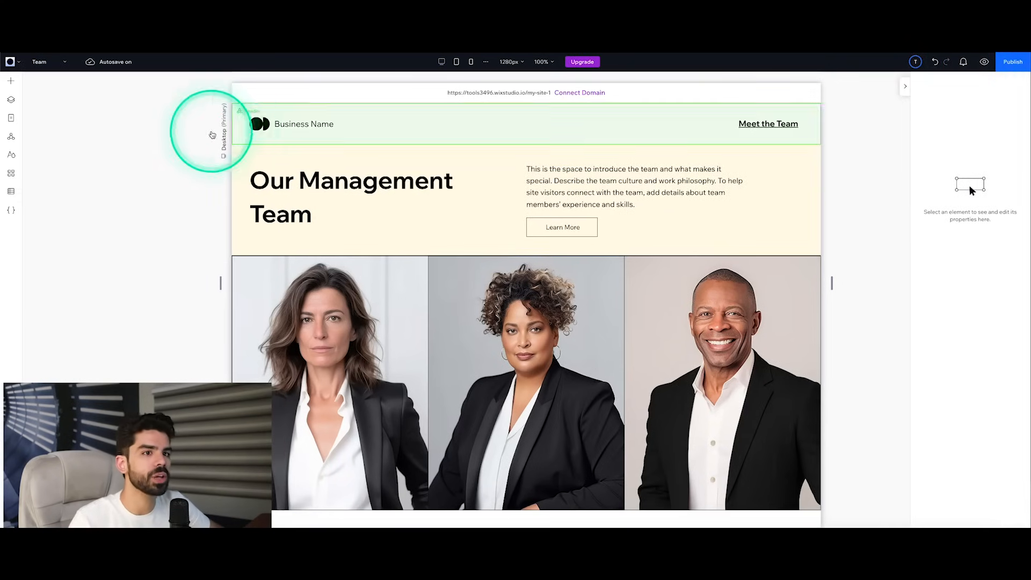
# Step: Look through the site pages, the global sections and the site typography styles
pyautogui.click(11, 119)
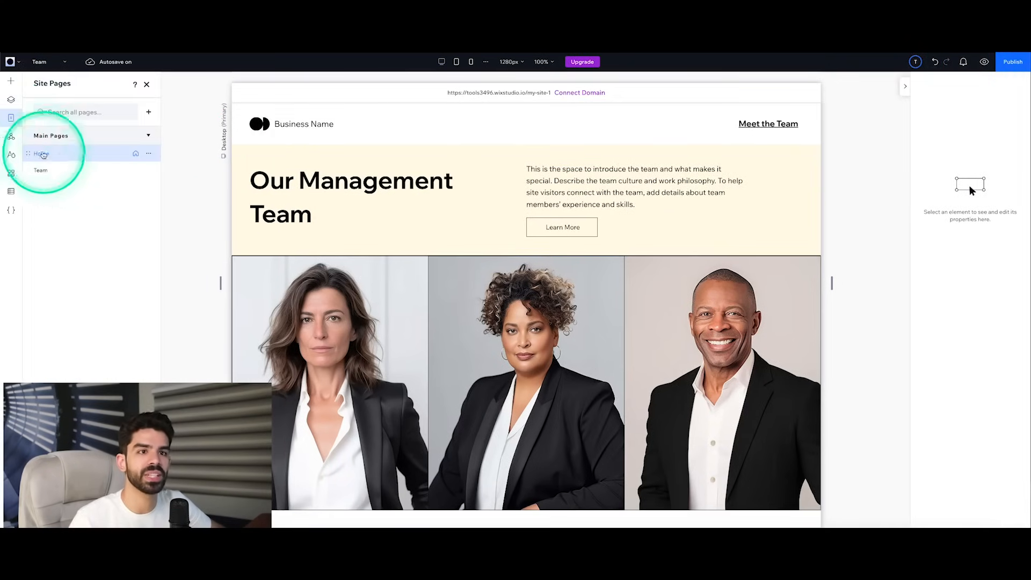
pyautogui.click(12, 138)
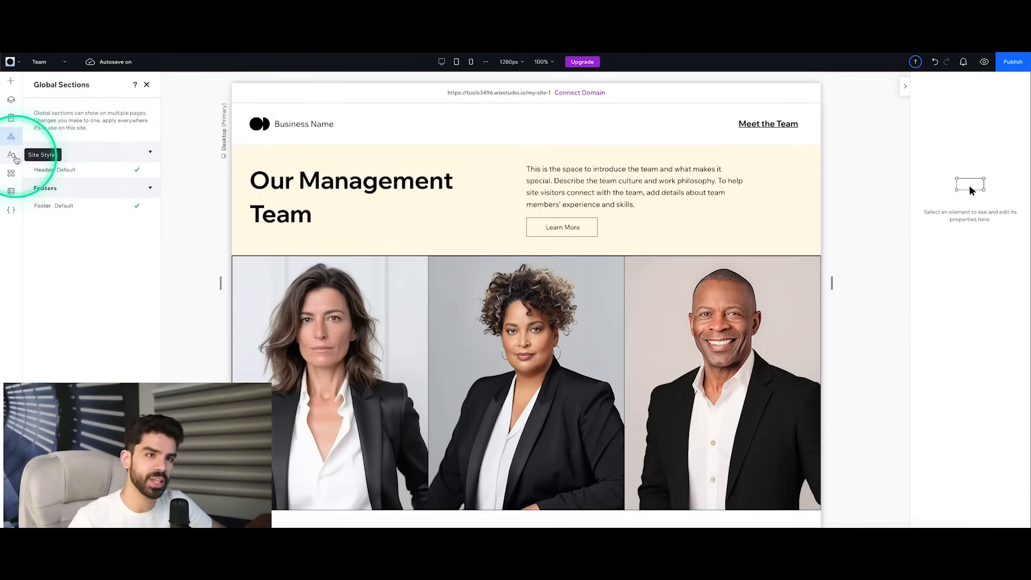
pyautogui.click(16, 156)
pyautogui.click(133, 164)
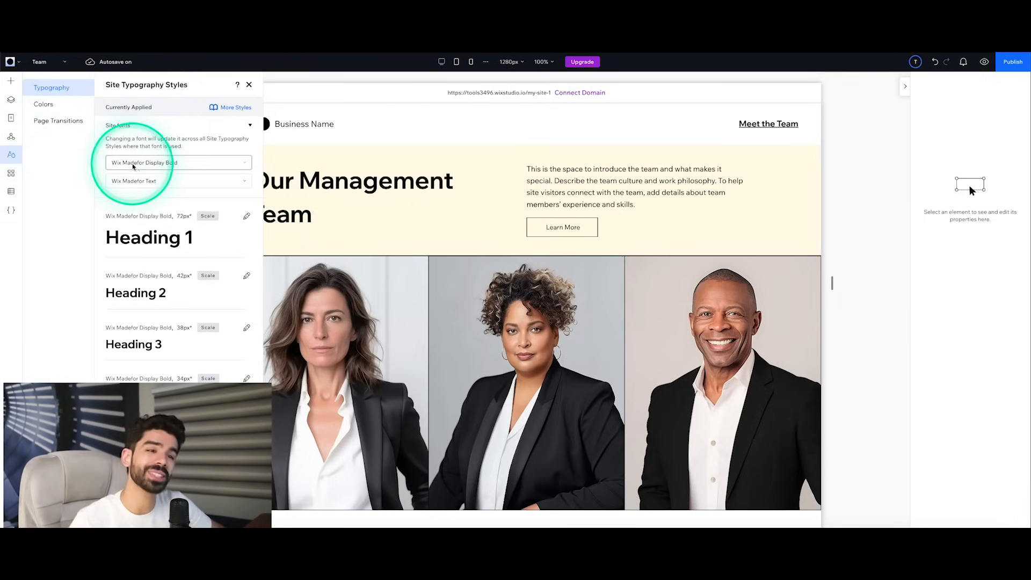
pyautogui.scroll(-5, 154, 177)
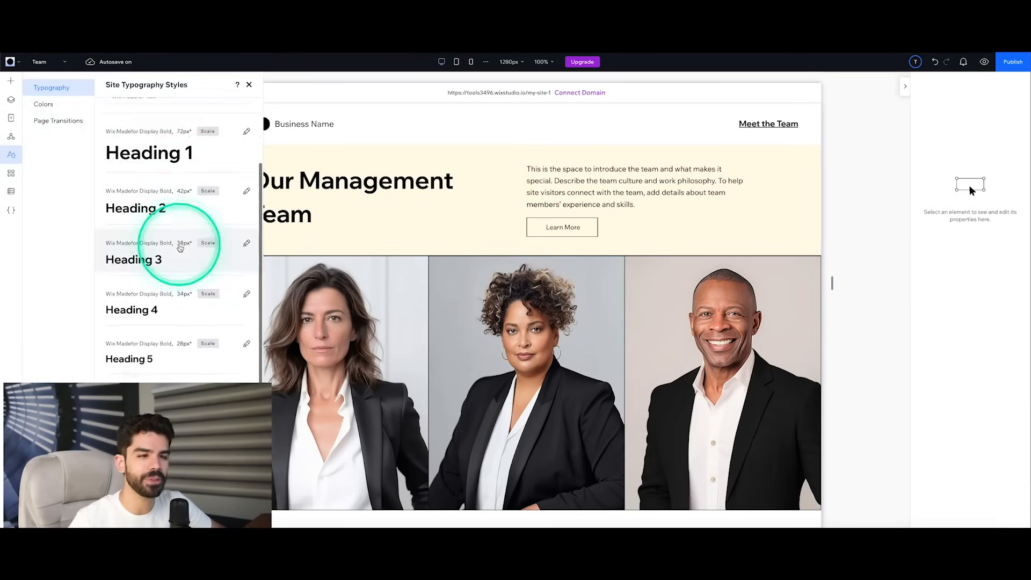
pyautogui.scroll(5, 178, 246)
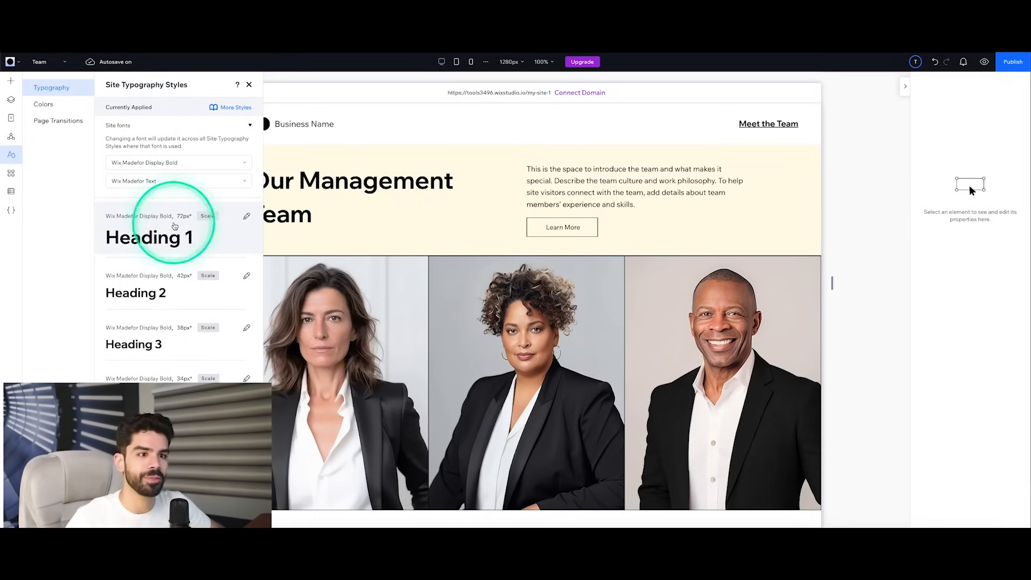
pyautogui.scroll(-5, 180, 231)
pyautogui.scroll(5, 176, 248)
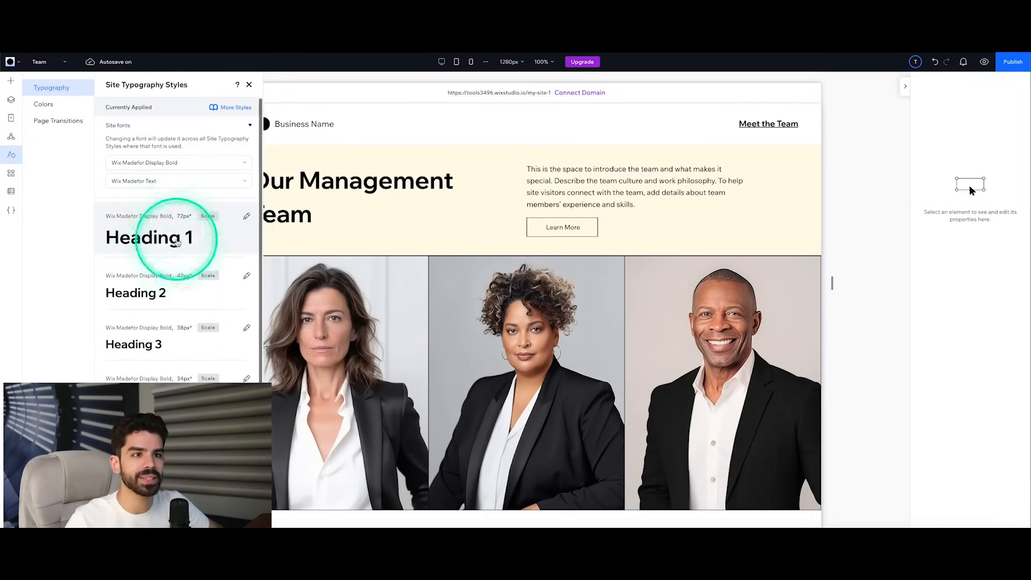
# Step: Change the font of the site's Heading 1 typography style to Secular One and apply it
pyautogui.click(182, 234)
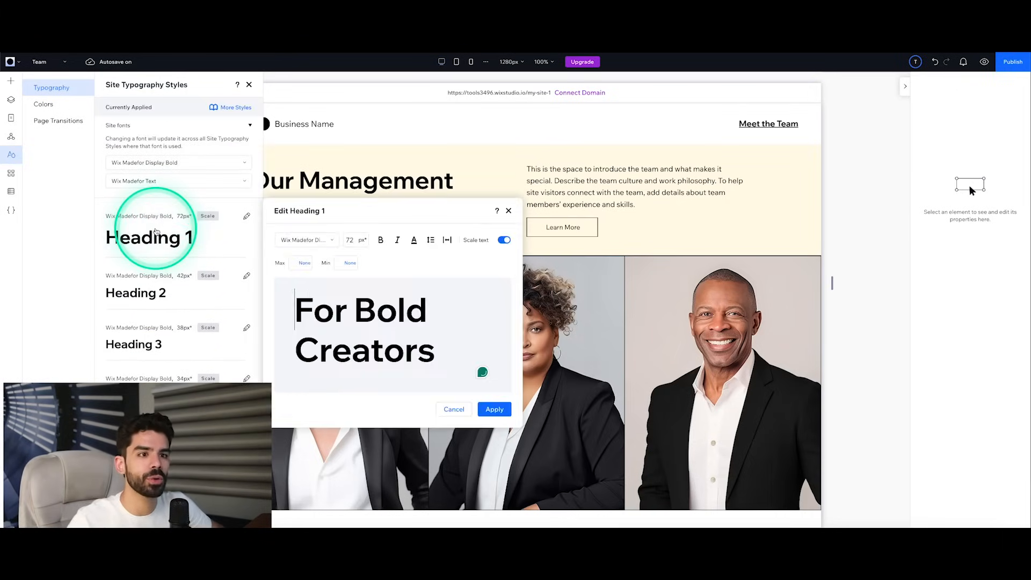
pyautogui.tripleClick(326, 313)
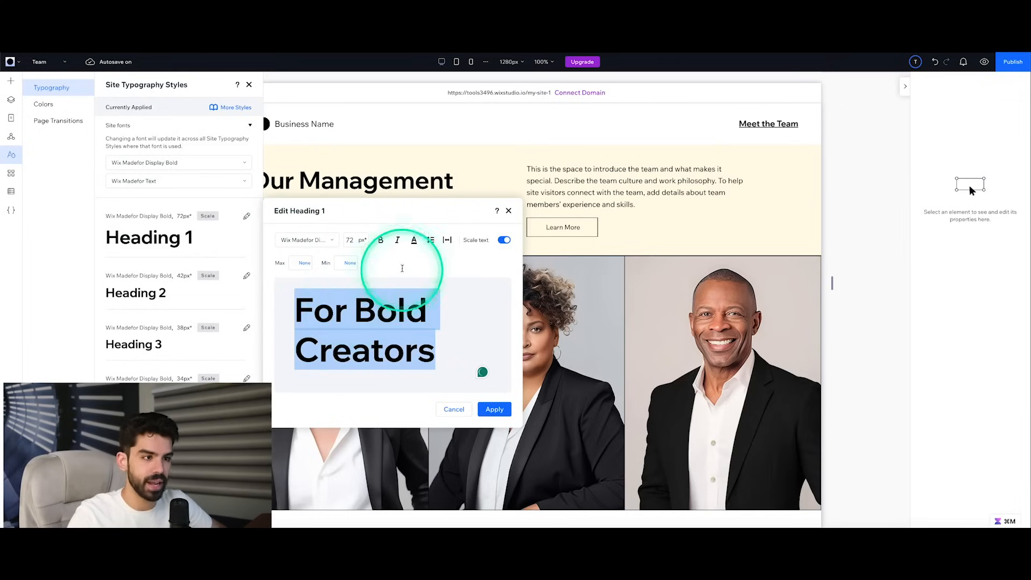
pyautogui.click(329, 240)
pyautogui.scroll(5, 344, 376)
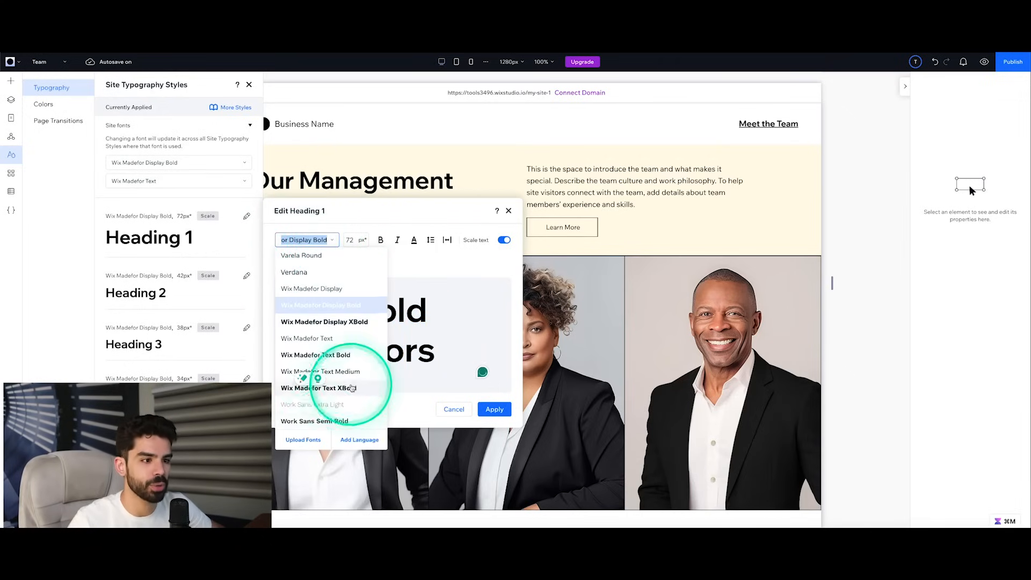
pyautogui.scroll(5, 351, 372)
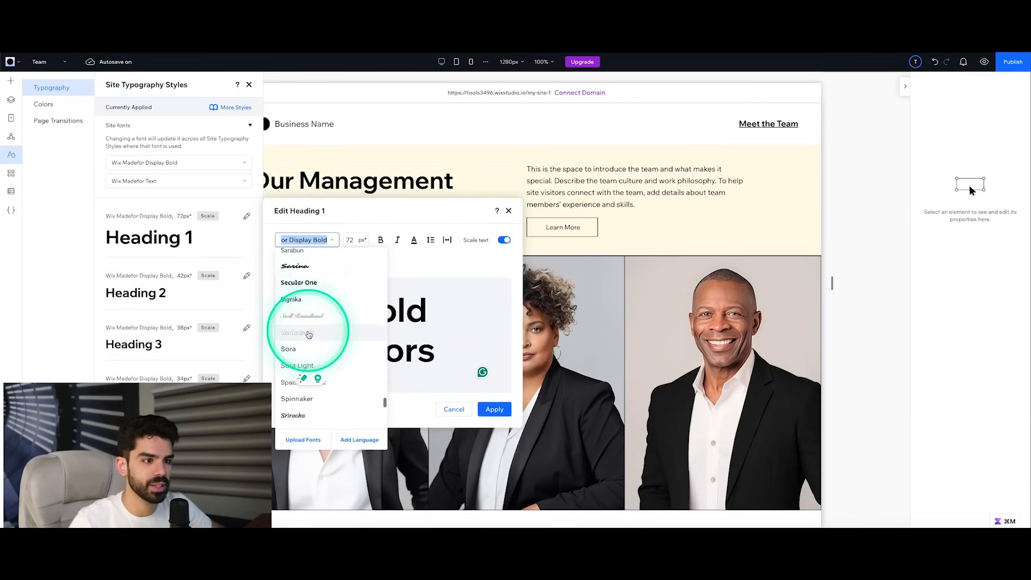
pyautogui.click(306, 290)
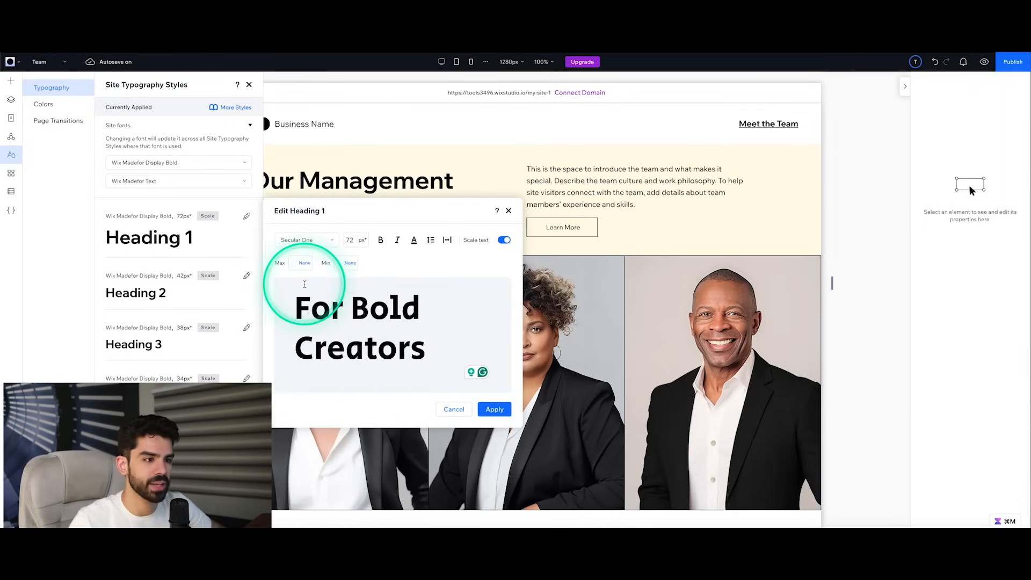
pyautogui.click(487, 407)
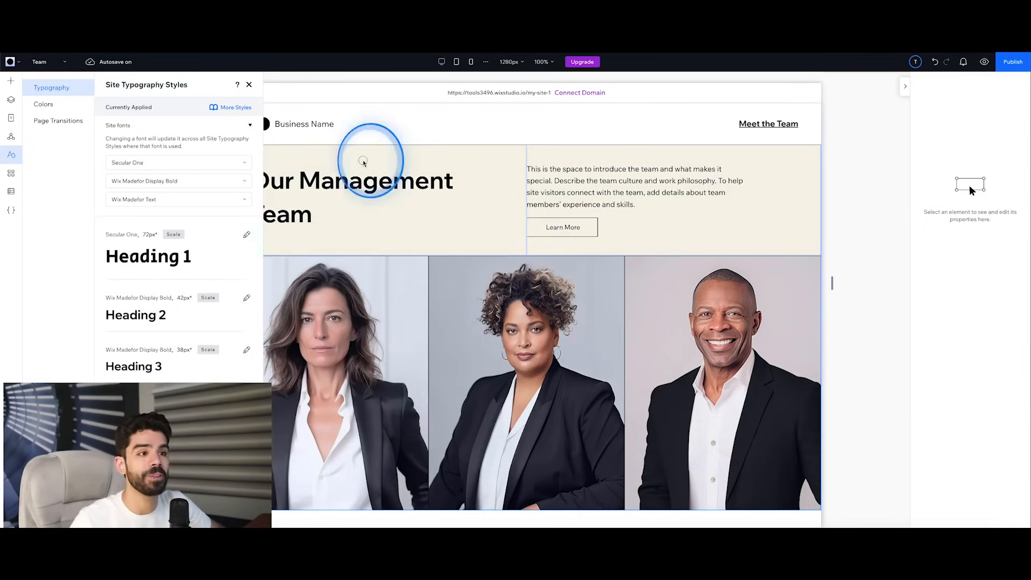
# Step: Apply the Heading 1 theme style to the "Our Management Team" title on the Team page
pyautogui.click(363, 181)
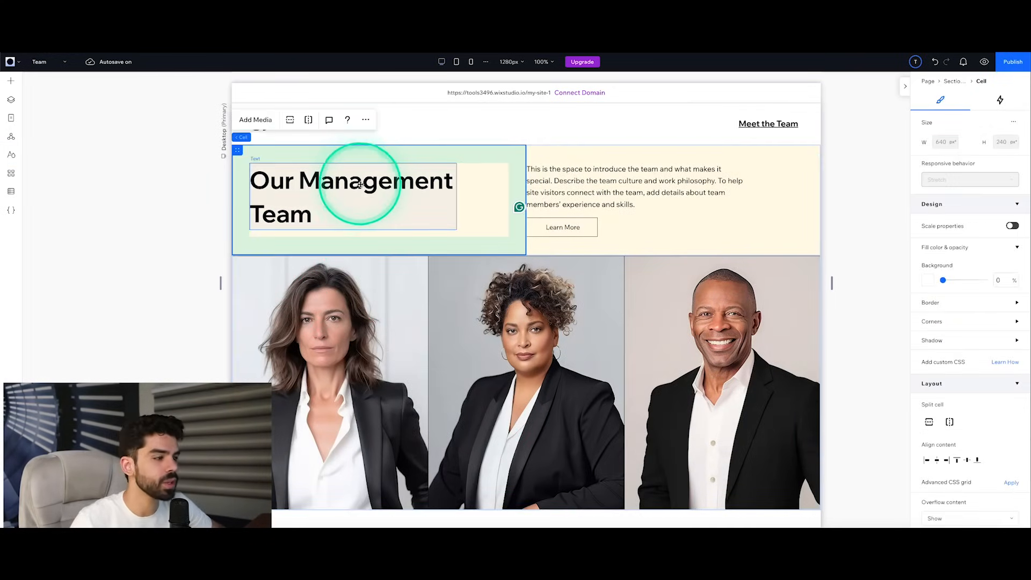
pyautogui.scroll(-4, 967, 354)
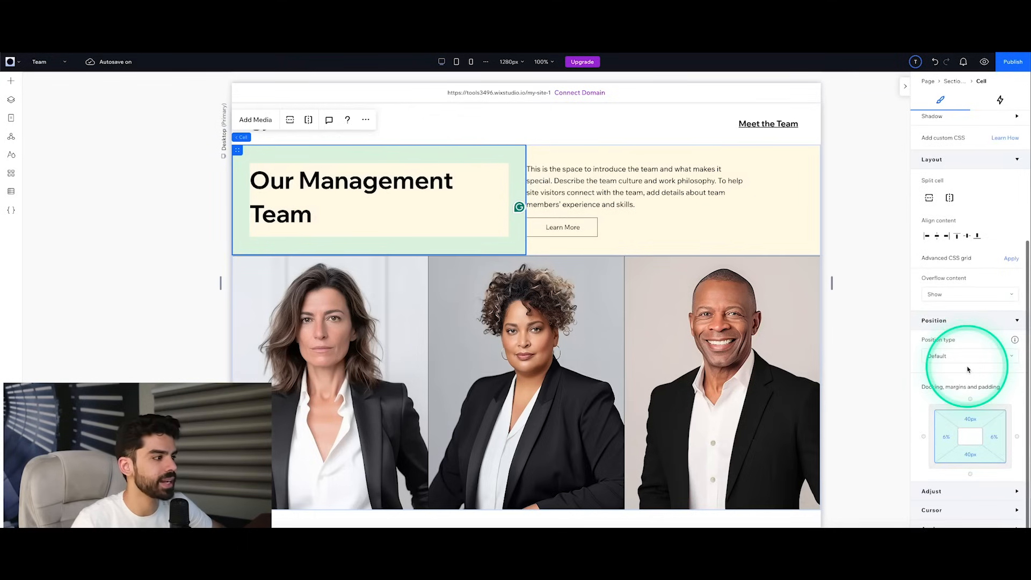
pyautogui.scroll(4, 969, 369)
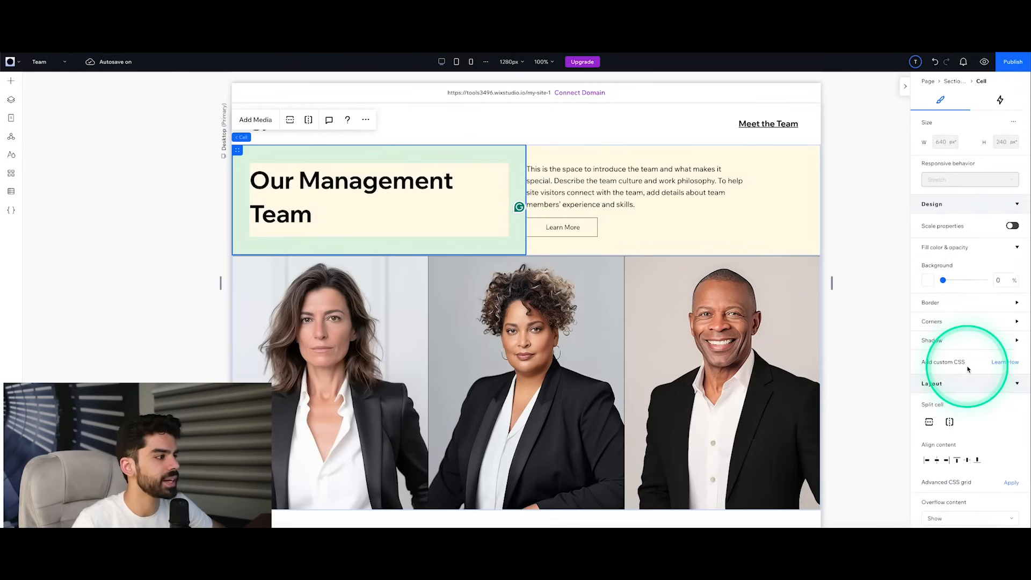
pyautogui.click(334, 185)
pyautogui.click(334, 186)
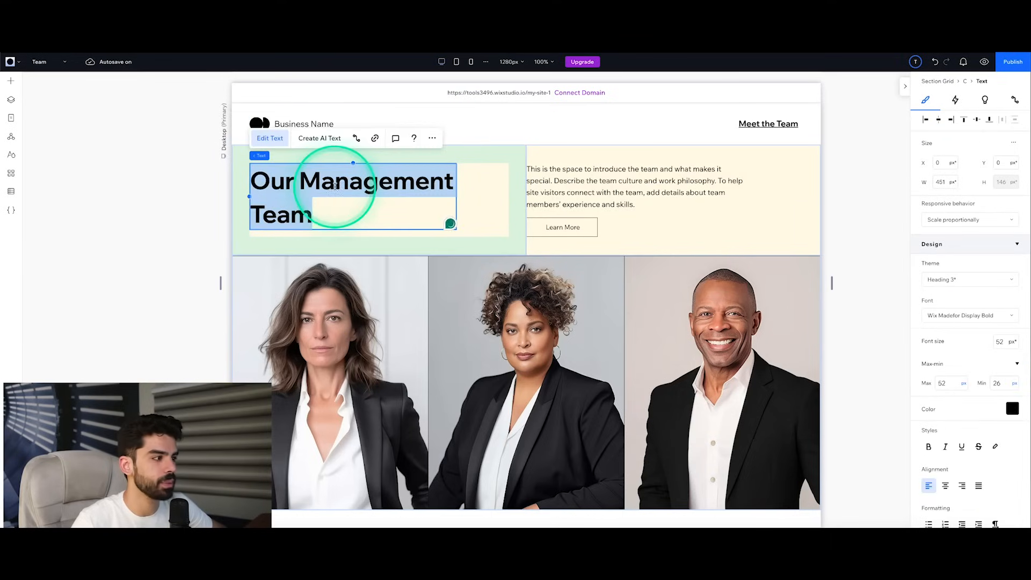
pyautogui.click(932, 281)
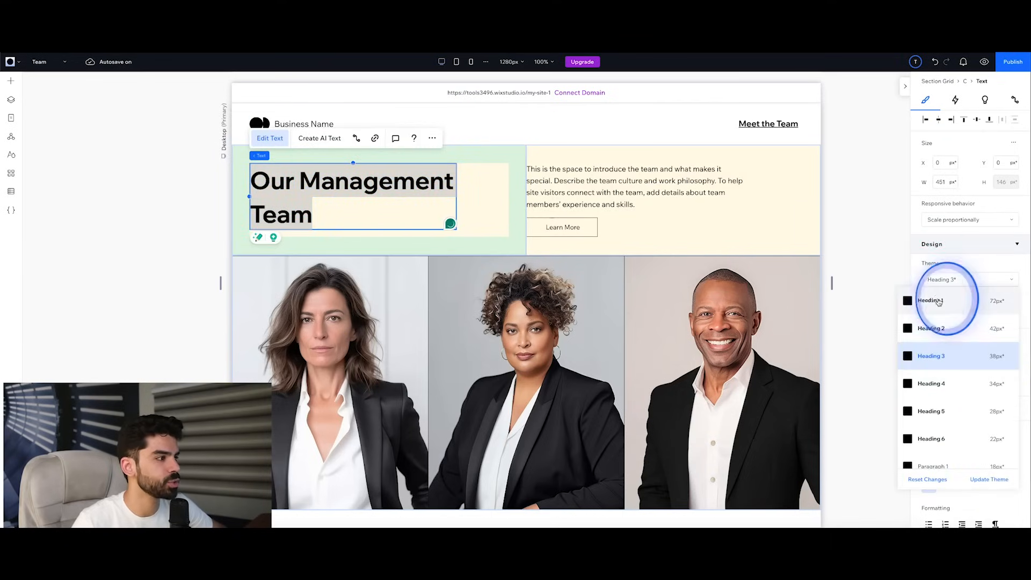
pyautogui.click(938, 301)
pyautogui.click(185, 201)
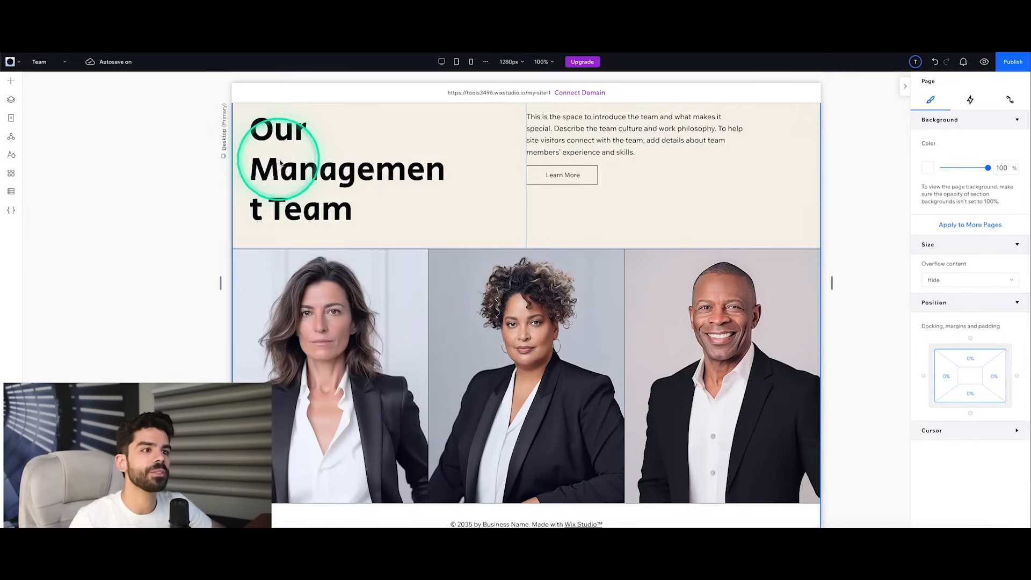
pyautogui.click(330, 178)
pyautogui.click(292, 188)
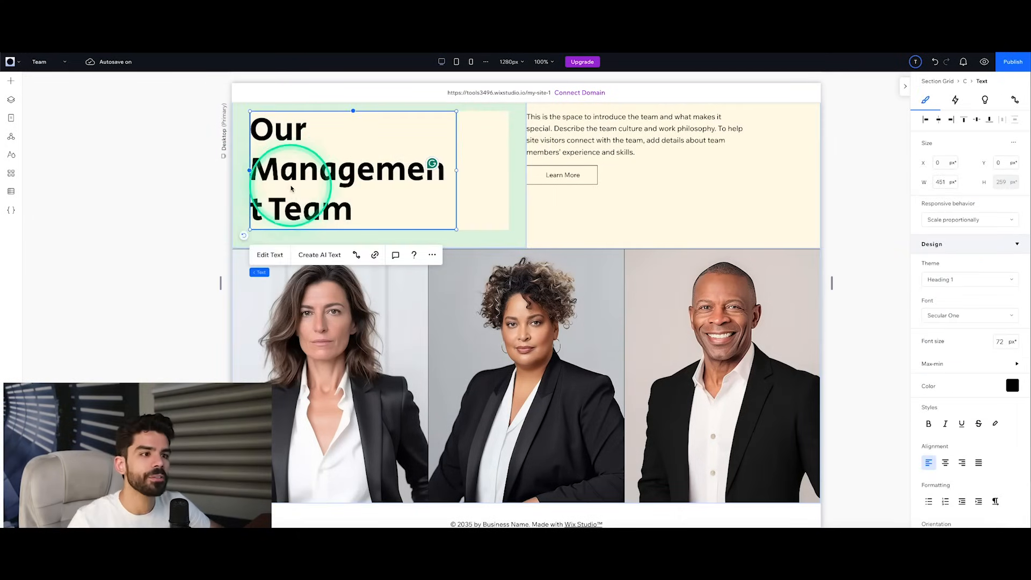
# Step: Set the font size of the "Our Management Team" title to 60 px on the Team page
pyautogui.click(270, 255)
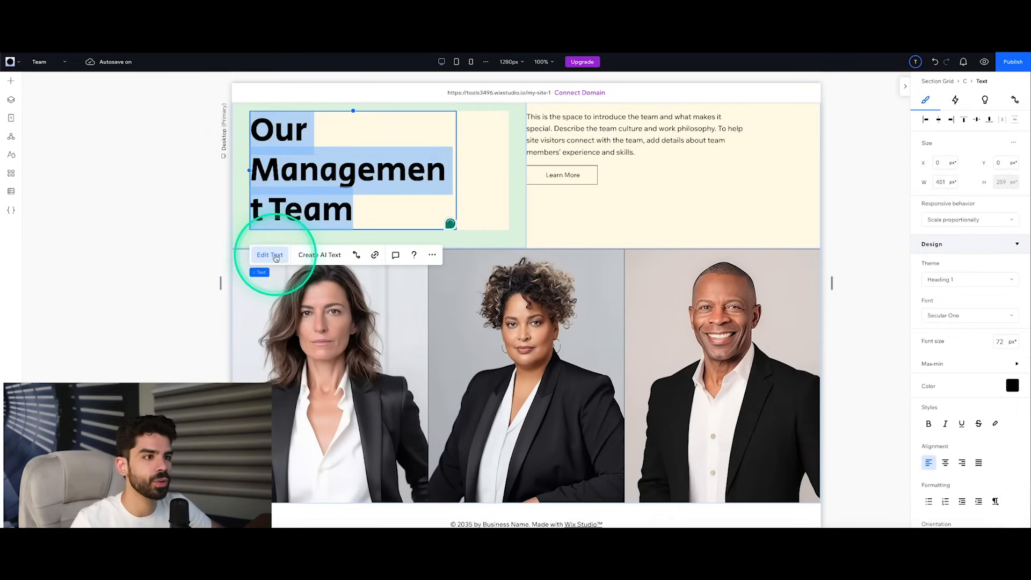
pyautogui.click(953, 280)
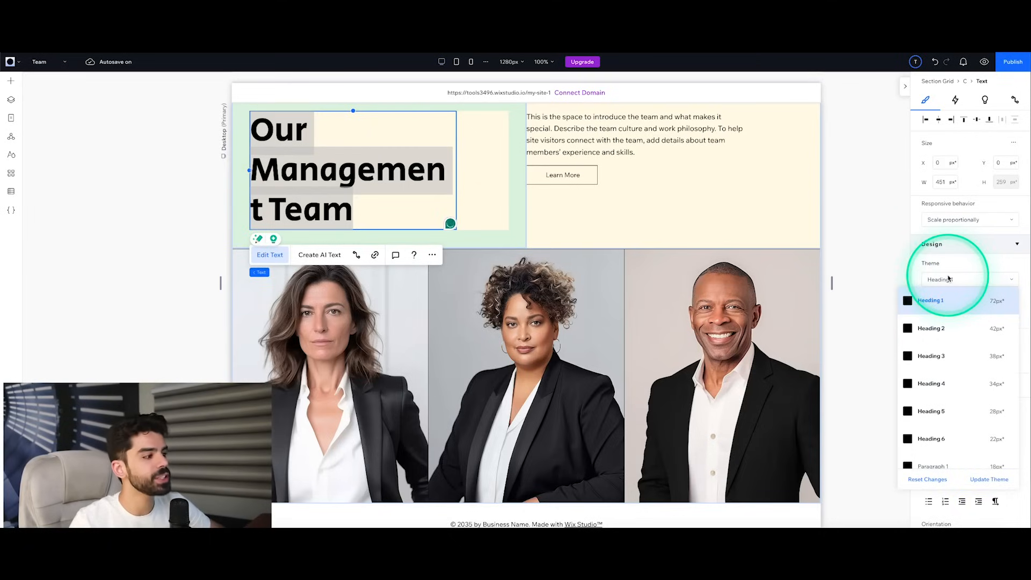
pyautogui.click(866, 276)
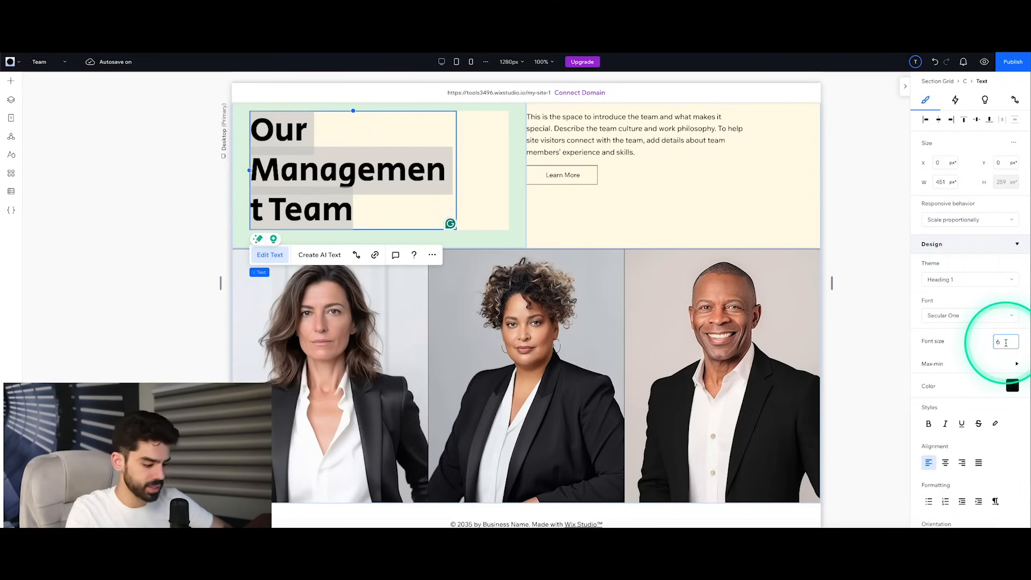
pyautogui.press('Return')
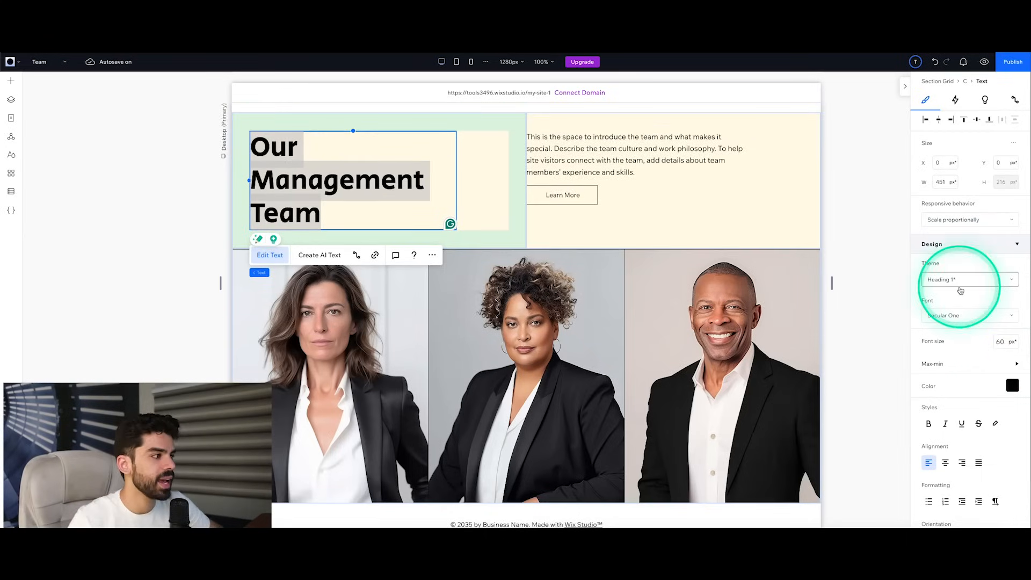
pyautogui.click(962, 285)
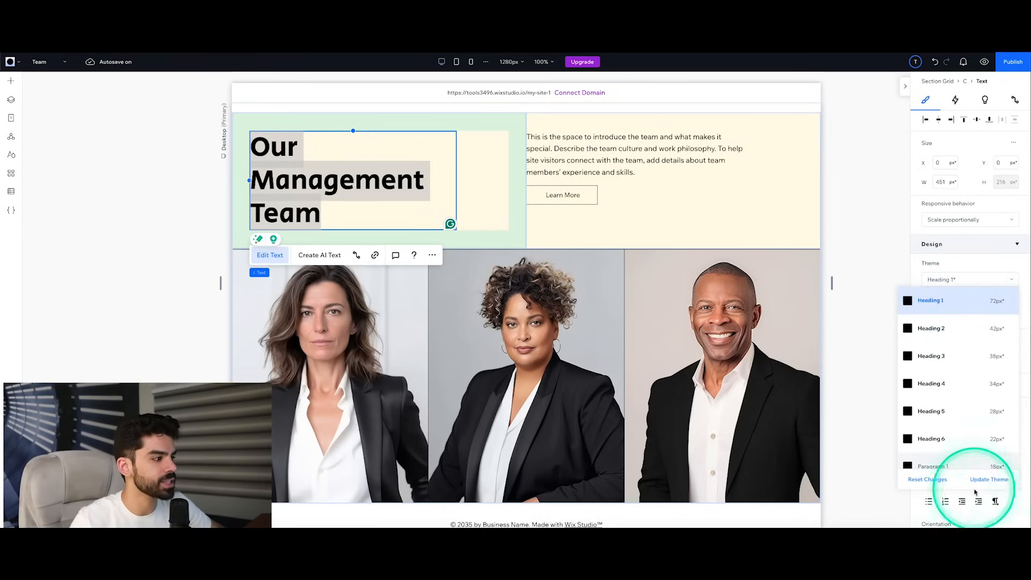
pyautogui.click(989, 480)
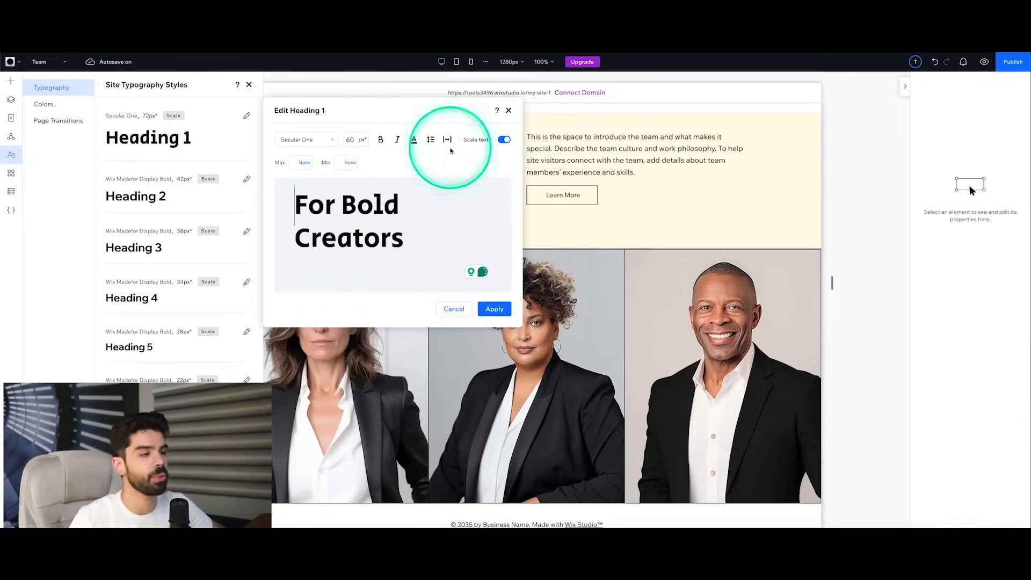
pyautogui.click(508, 111)
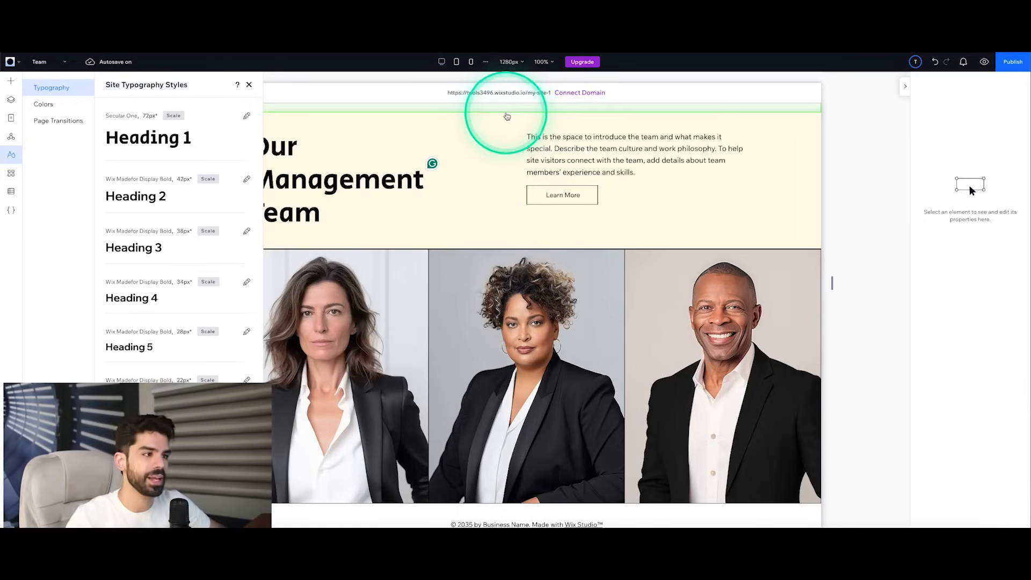
# Step: Look through the site color styles and the page transition options
pyautogui.click(11, 174)
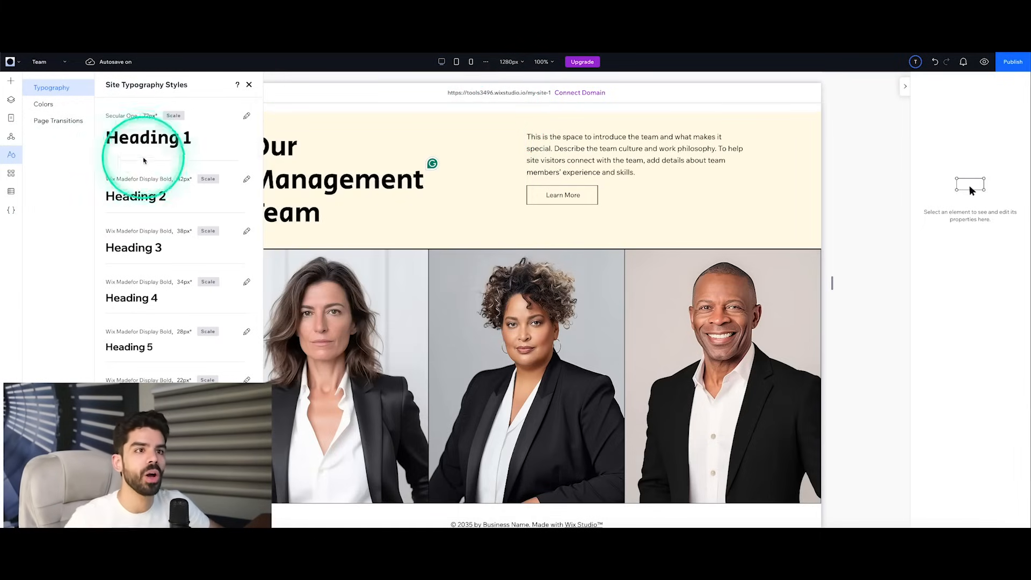
pyautogui.click(46, 107)
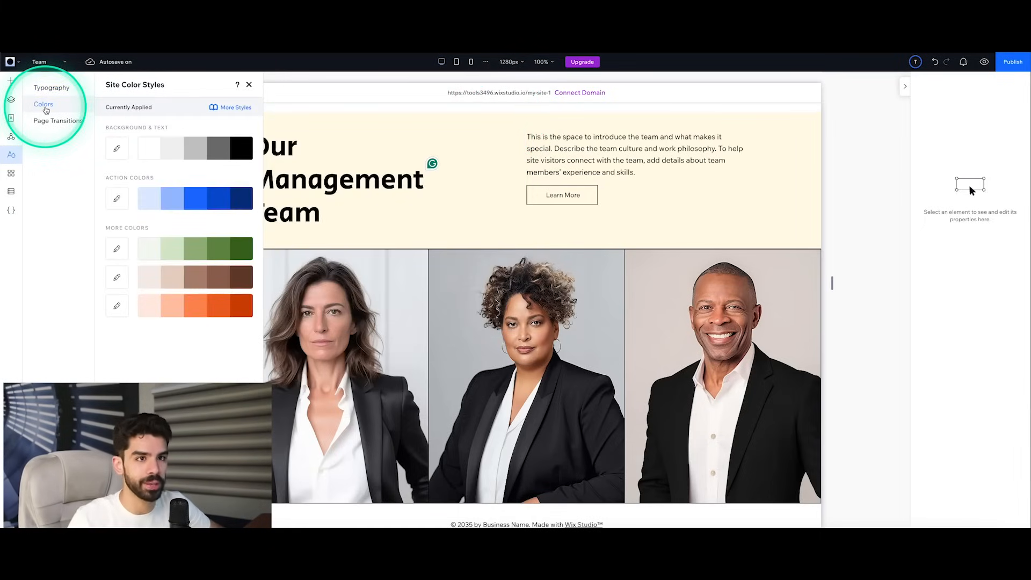
pyautogui.click(56, 122)
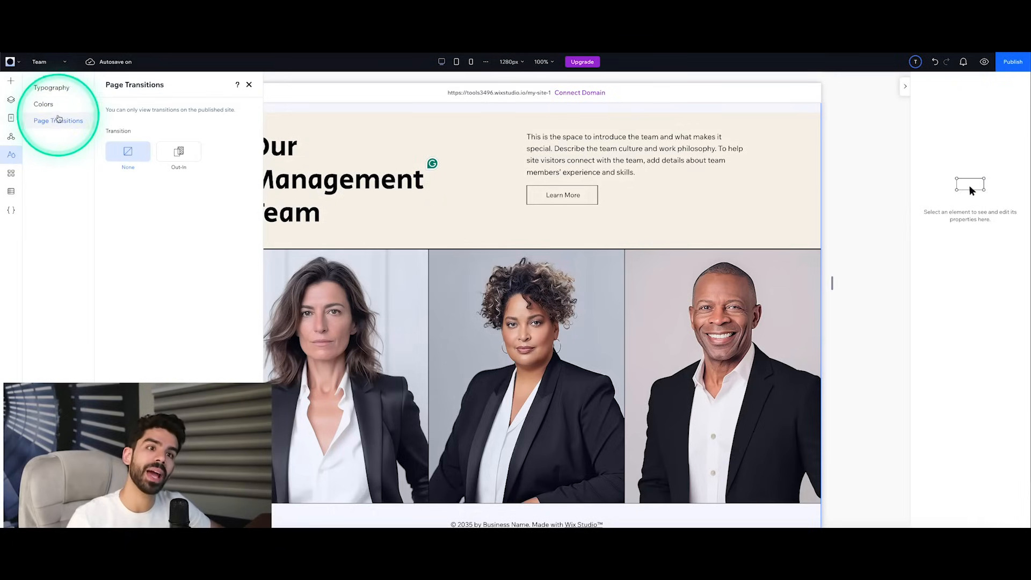
pyautogui.click(62, 108)
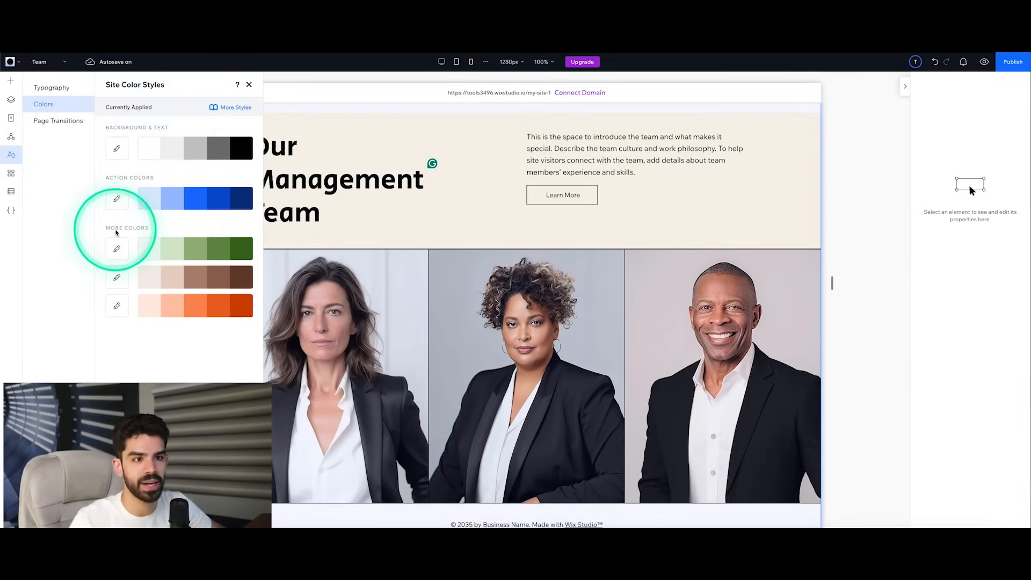
# Step: Check the theme colors available for the "Our Management Team" title text without changing its color
pyautogui.click(310, 207)
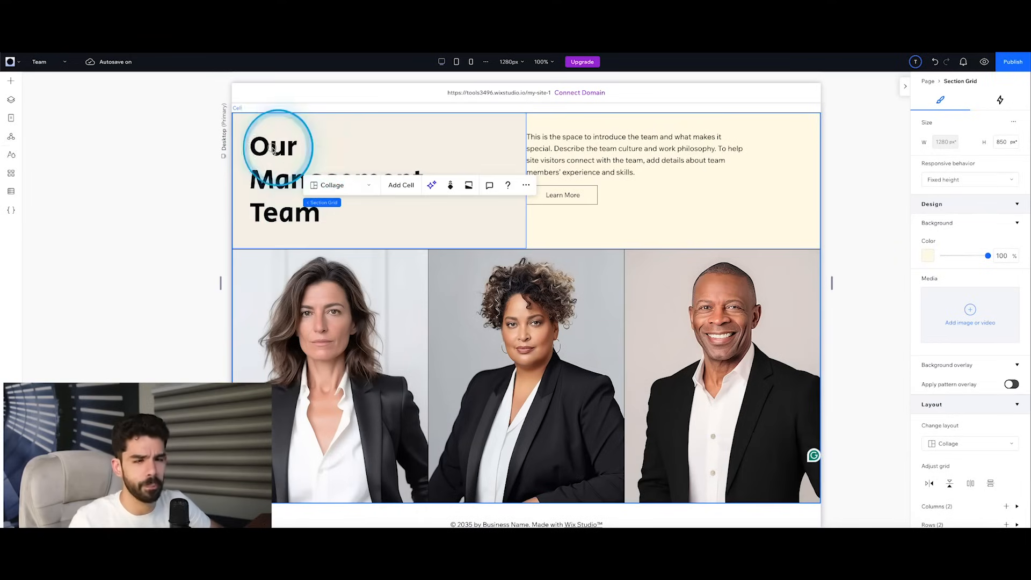
pyautogui.click(274, 150)
pyautogui.click(294, 152)
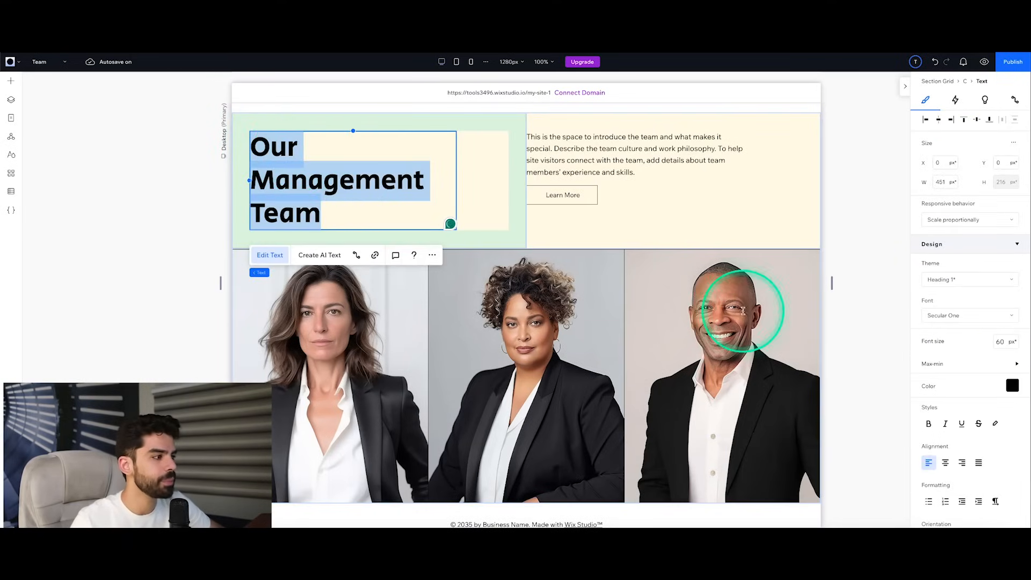
pyautogui.click(1013, 385)
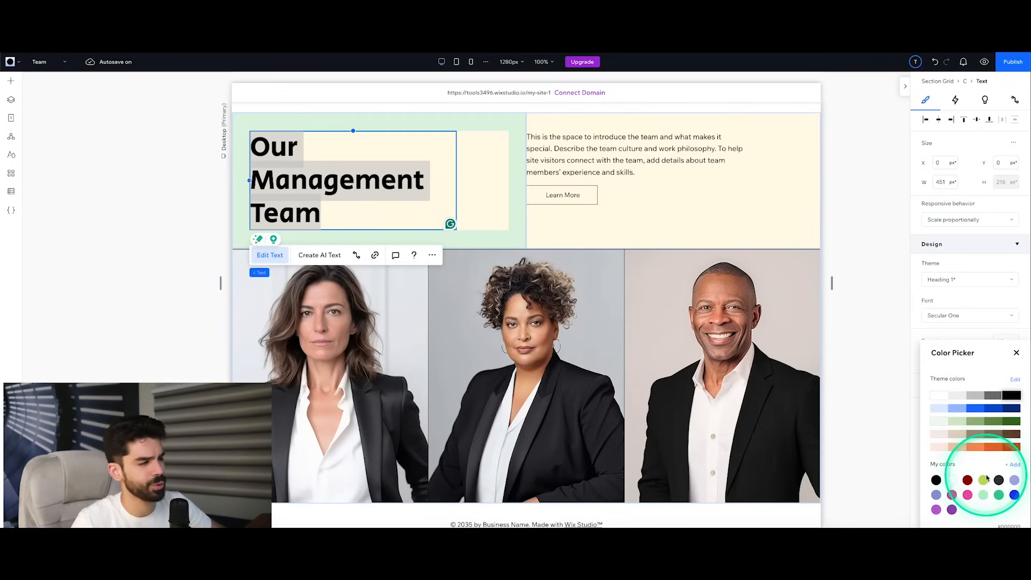
pyautogui.click(1017, 353)
pyautogui.click(840, 288)
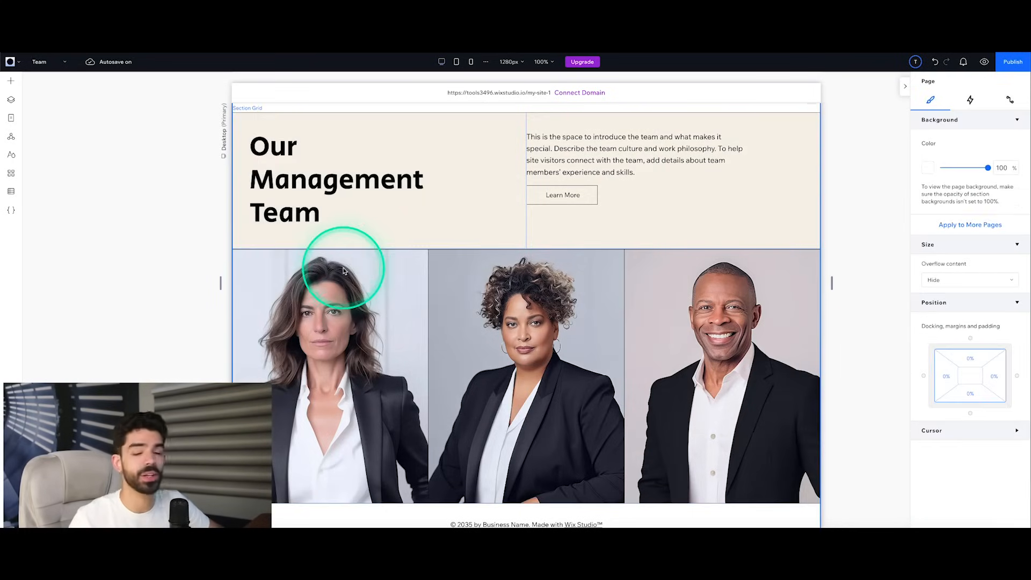
# Step: Browse the App Market, including the Marketing category and the Team Picks apps
pyautogui.click(13, 157)
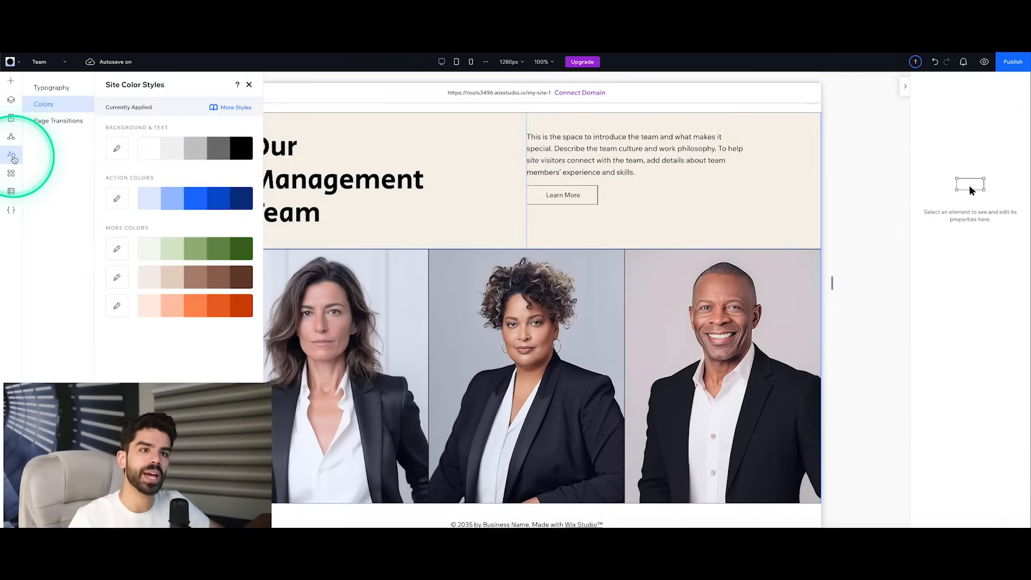
pyautogui.click(11, 174)
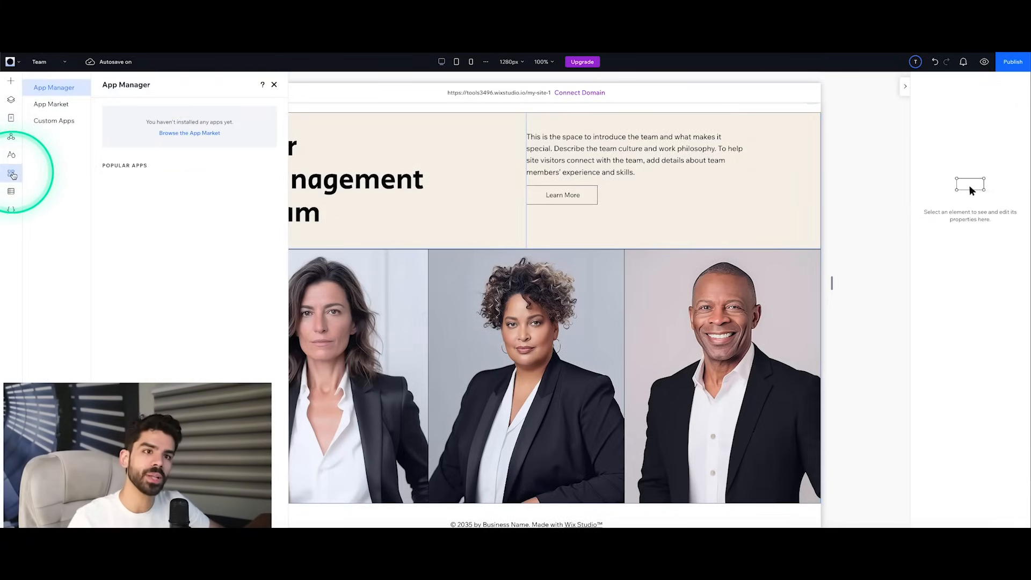
pyautogui.click(77, 107)
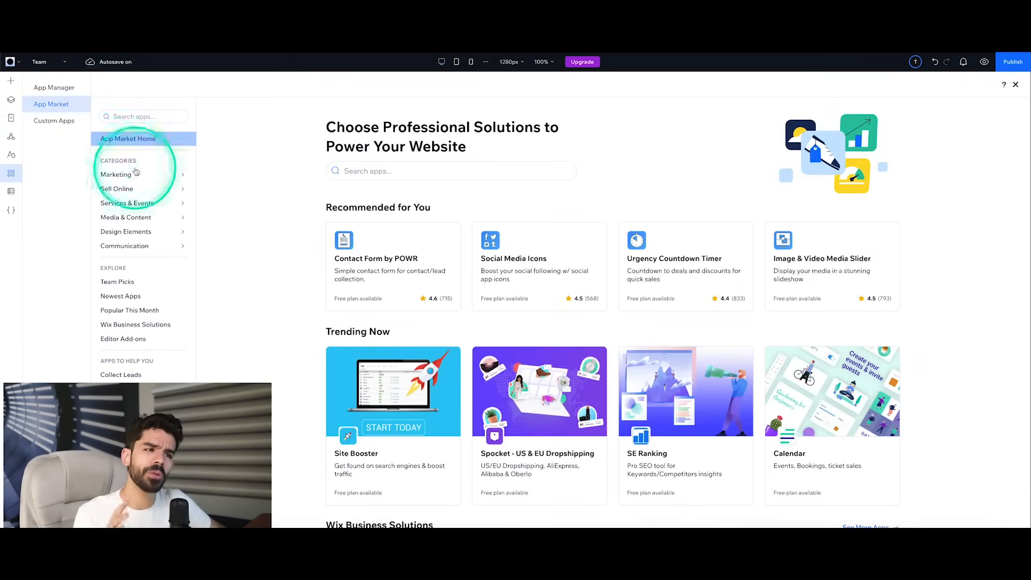
pyautogui.moveTo(170, 192)
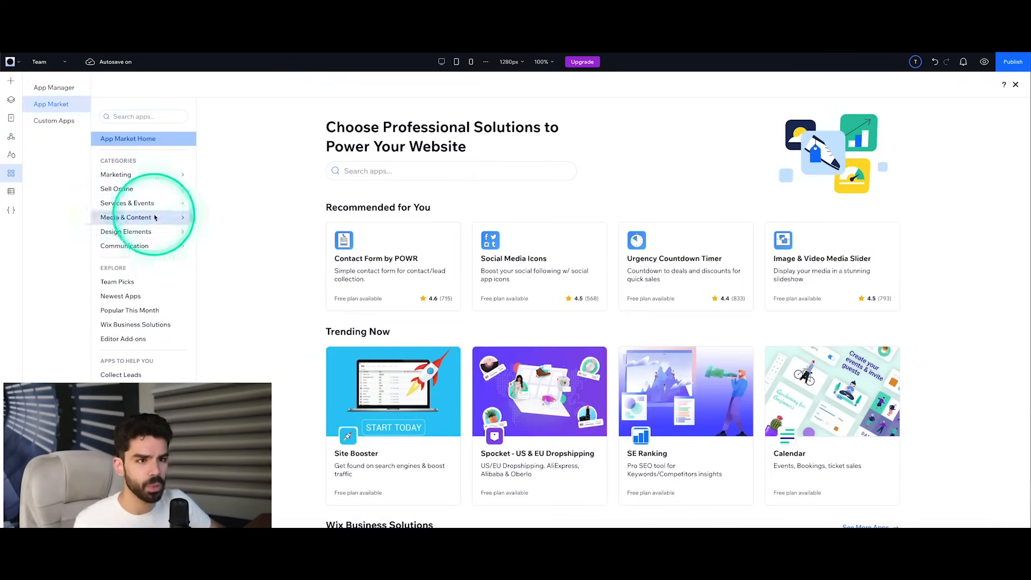
pyautogui.click(139, 179)
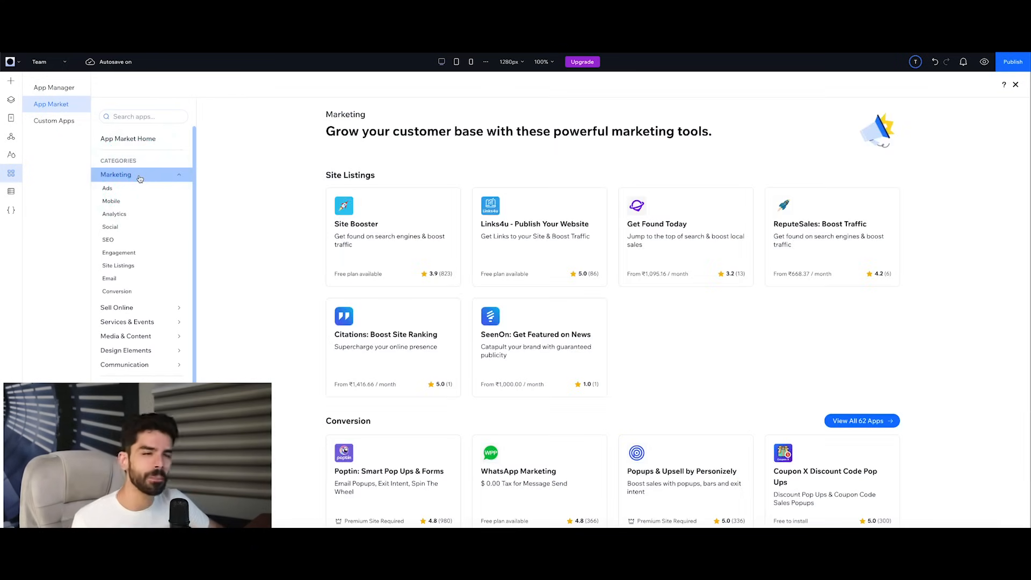
pyautogui.click(135, 214)
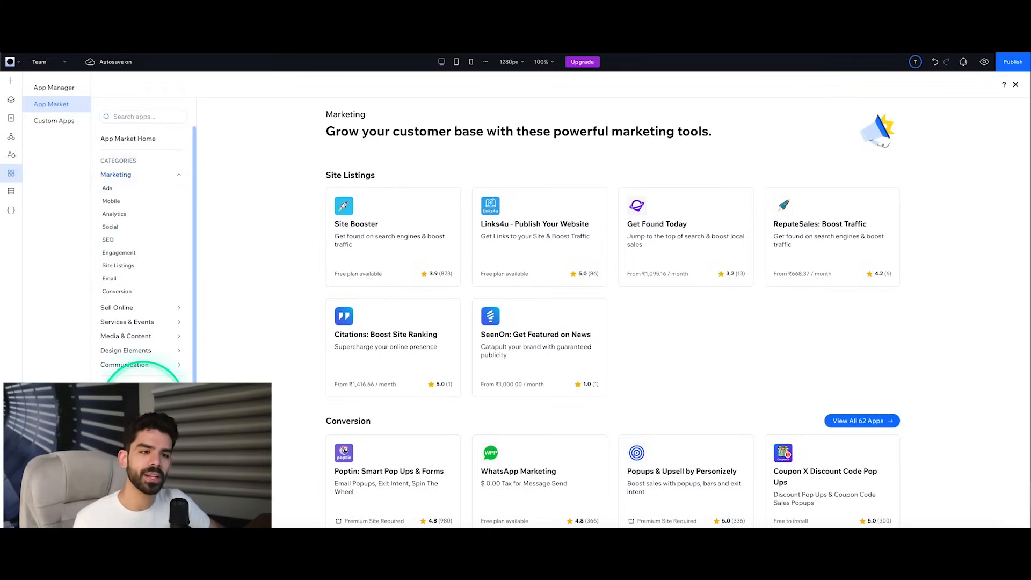
pyautogui.click(143, 387)
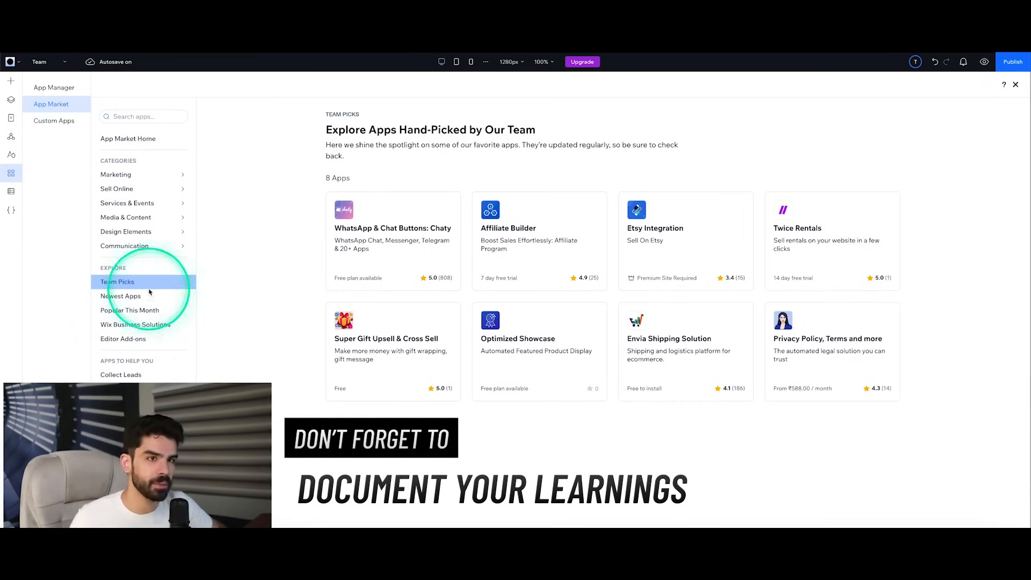
# Step: Add the Wix Blog app to the site from the App Manager and look through the other popular apps
pyautogui.click(54, 89)
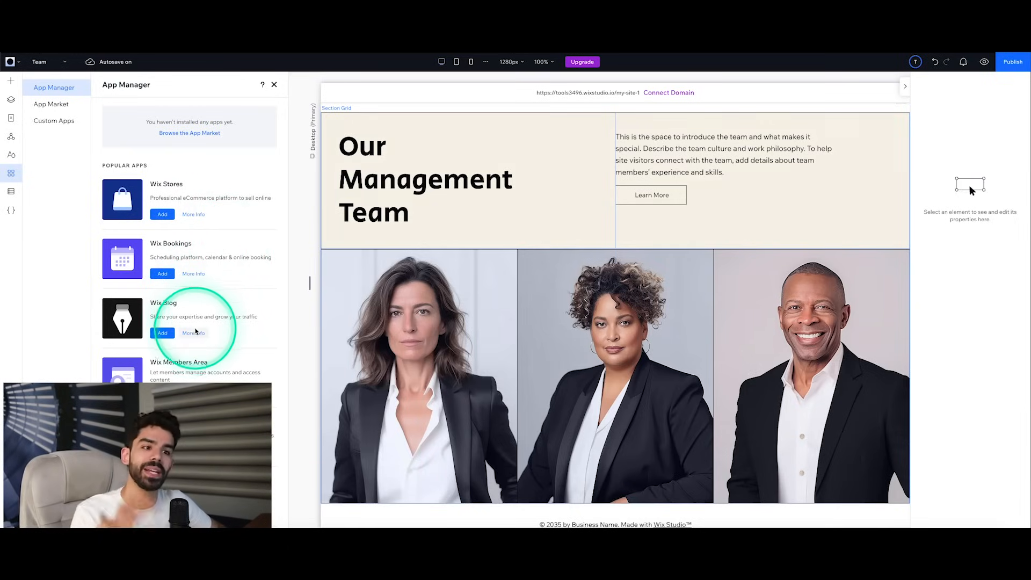
pyautogui.scroll(-5, 242, 299)
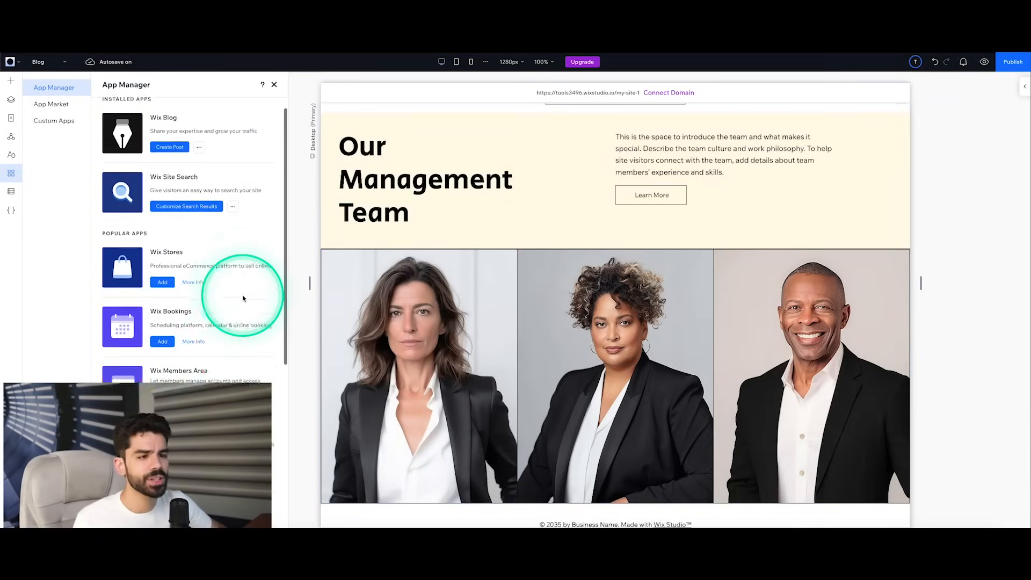
pyautogui.scroll(-2, 245, 294)
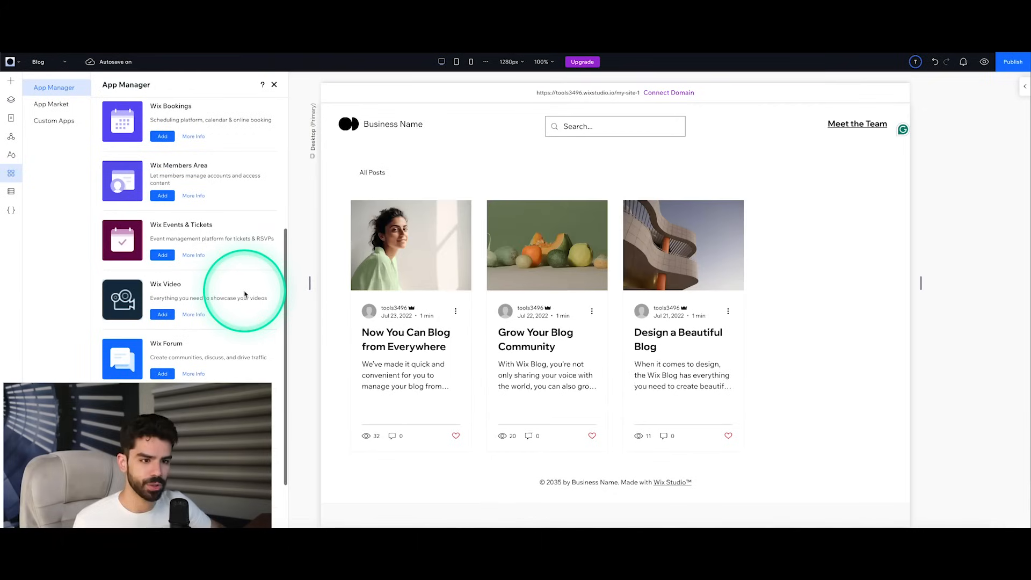
pyautogui.scroll(6, 250, 292)
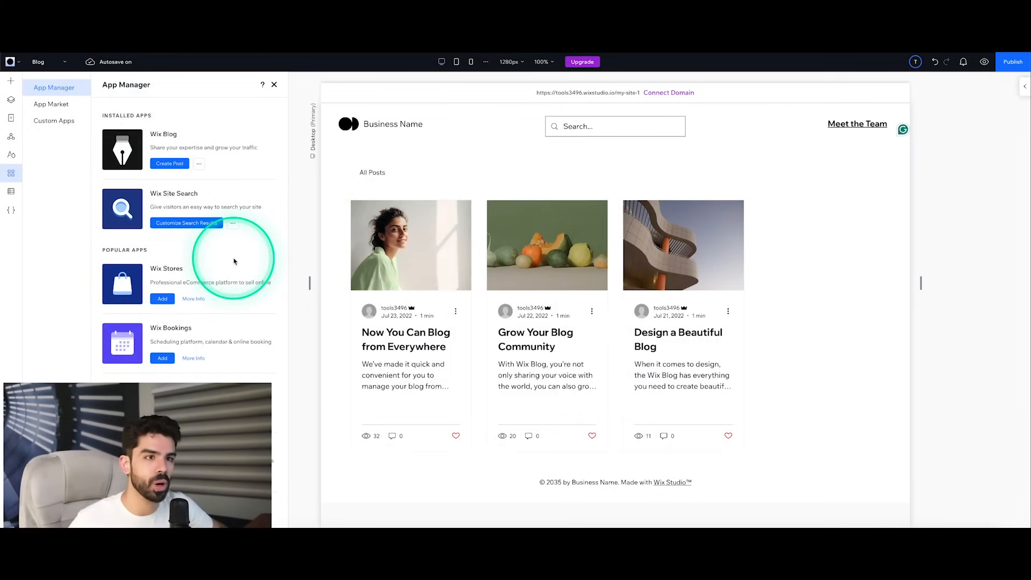
pyautogui.click(199, 164)
pyautogui.click(218, 272)
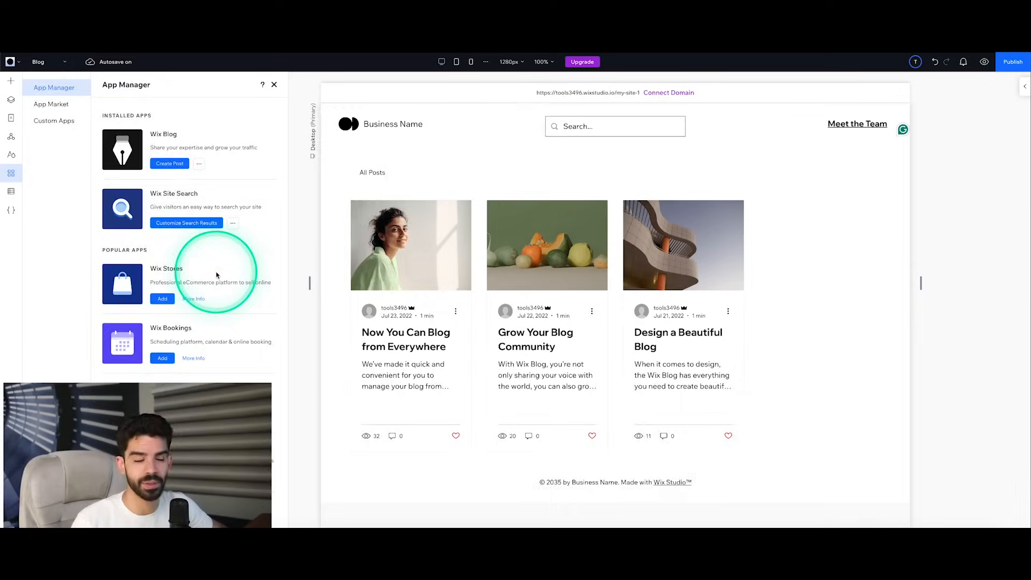
# Step: Examine the CMS starting options, the site coding features and the list of video tutorials
pyautogui.click(12, 192)
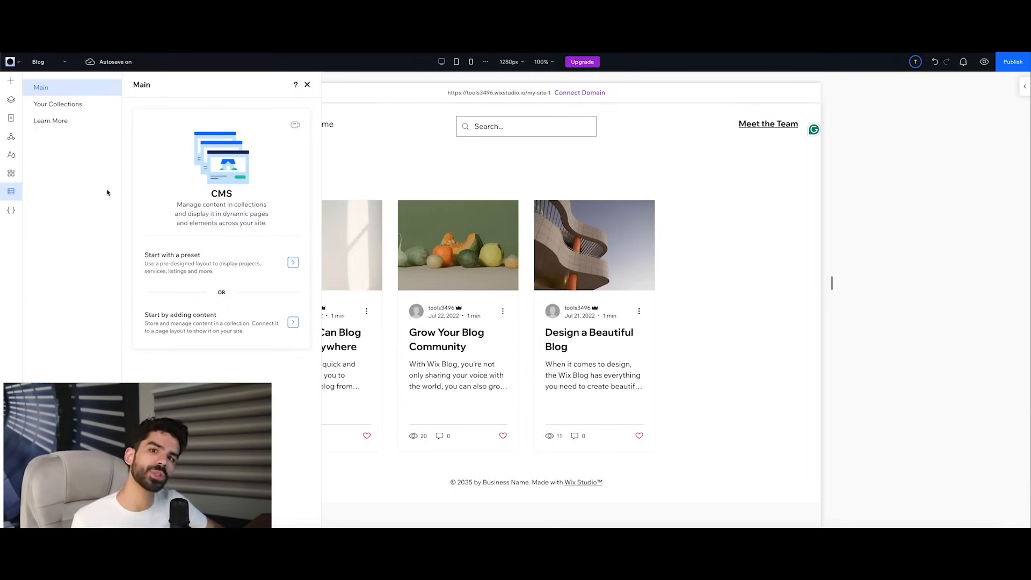
pyautogui.click(107, 192)
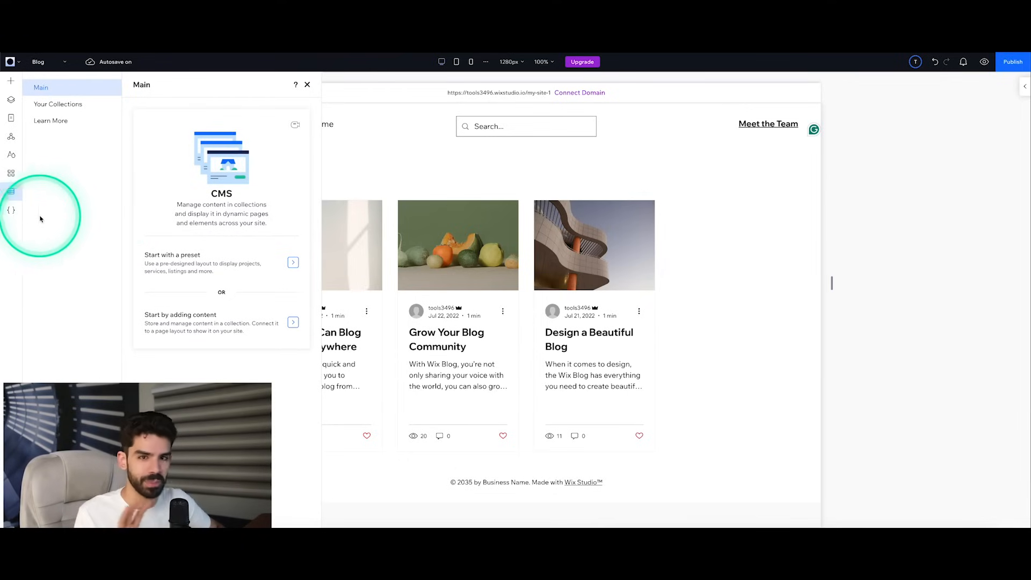
pyautogui.click(11, 210)
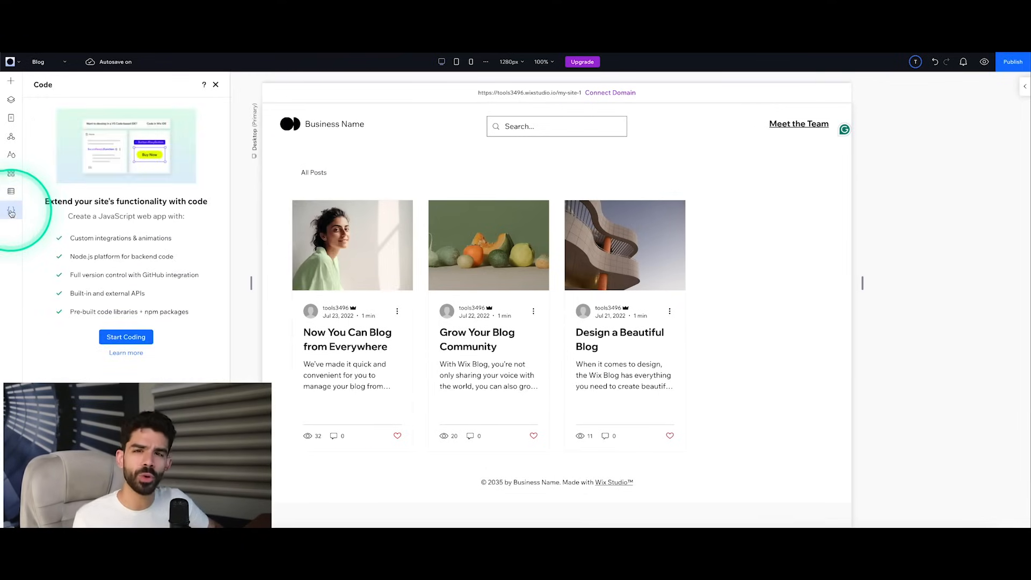
pyautogui.click(88, 218)
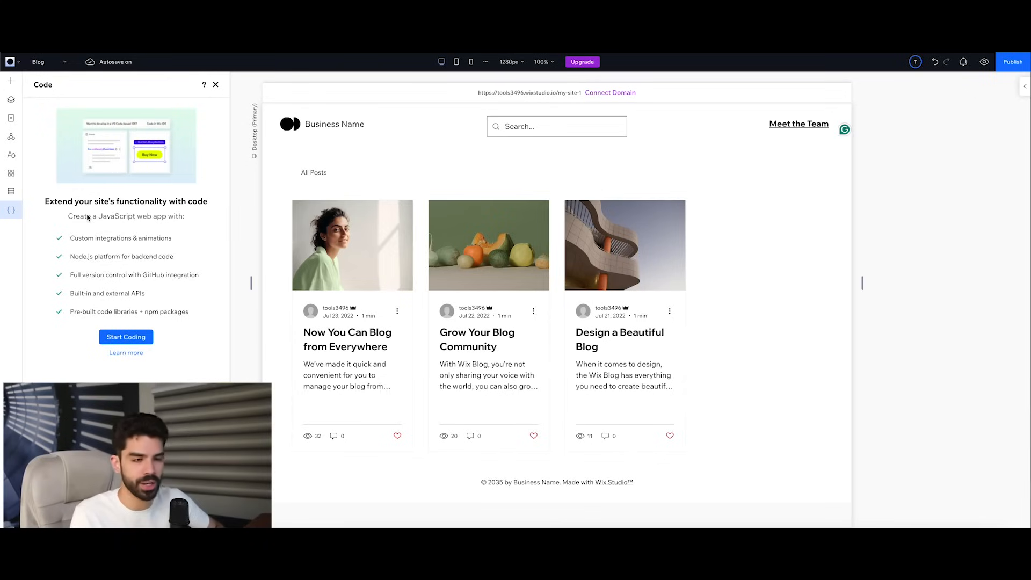
pyautogui.click(43, 339)
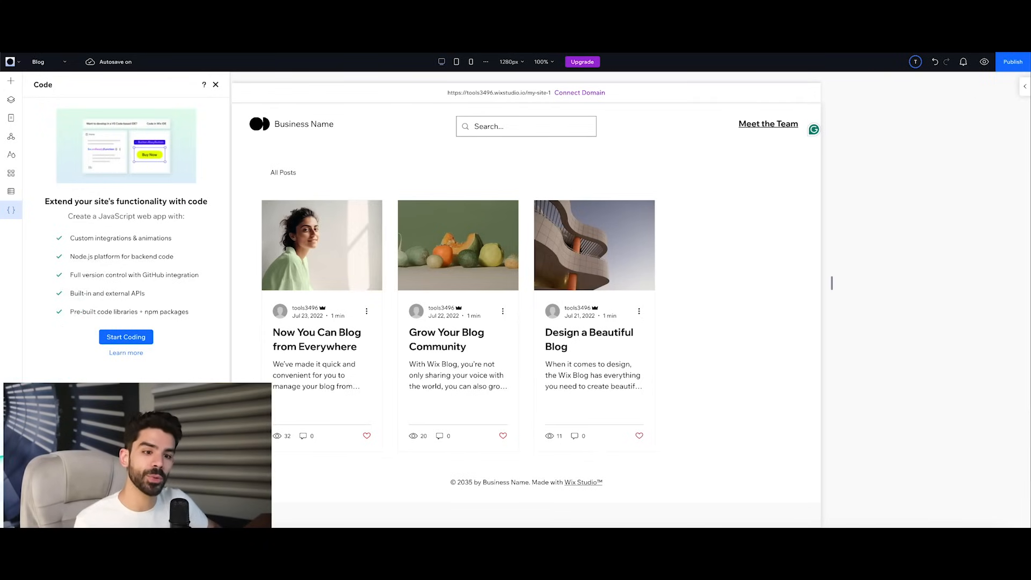
pyautogui.click(11, 507)
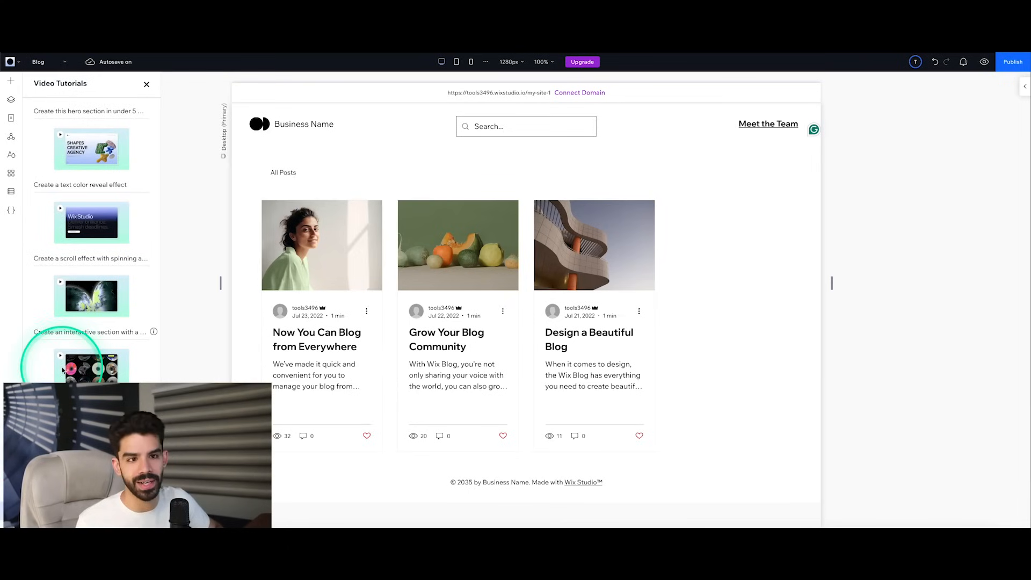
pyautogui.scroll(-10, 81, 368)
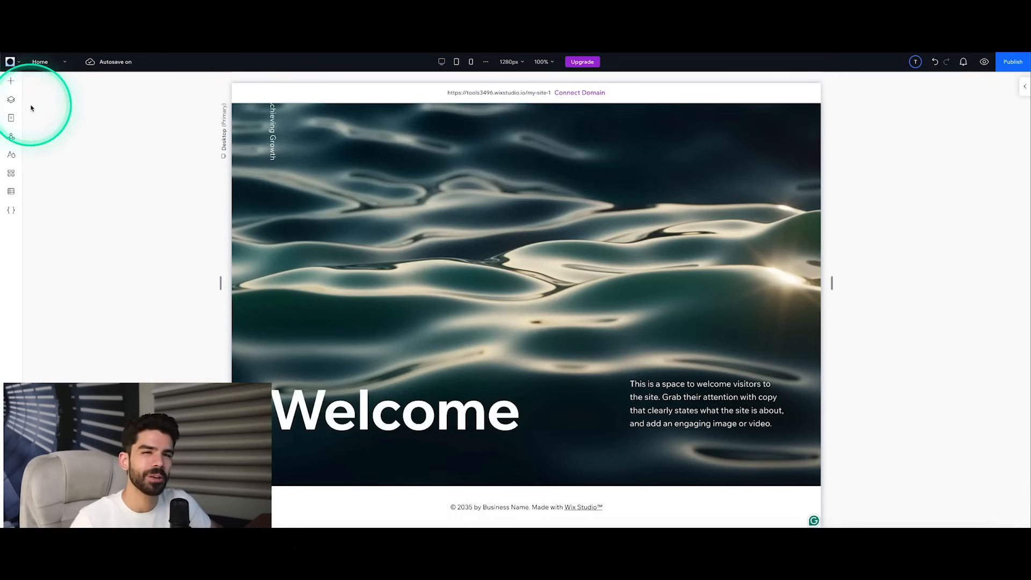
# Step: Add the testimonial quote wireframe from the Slideshow category as a new section between the Welcome section and the footer
pyautogui.click(11, 81)
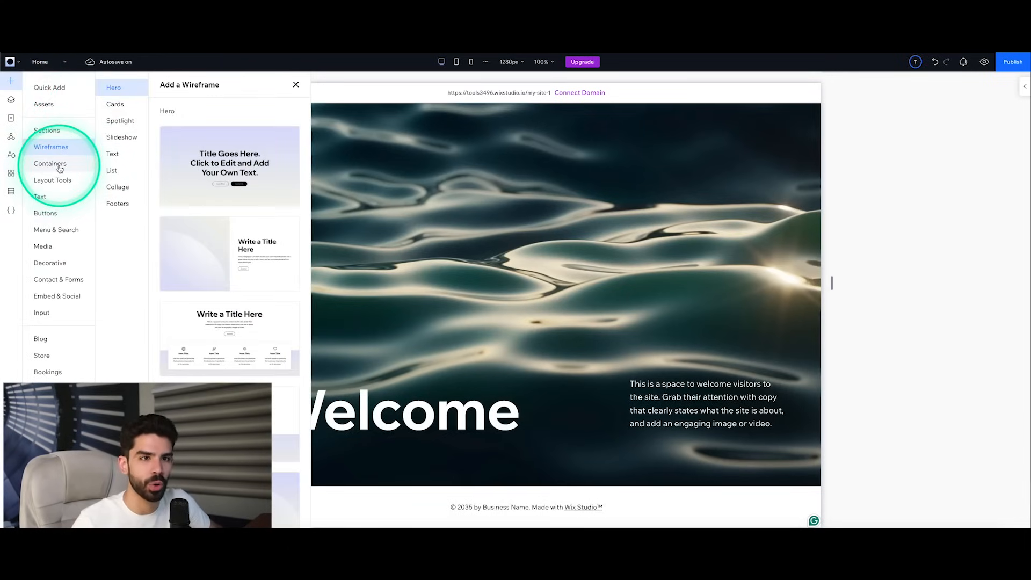
pyautogui.click(115, 105)
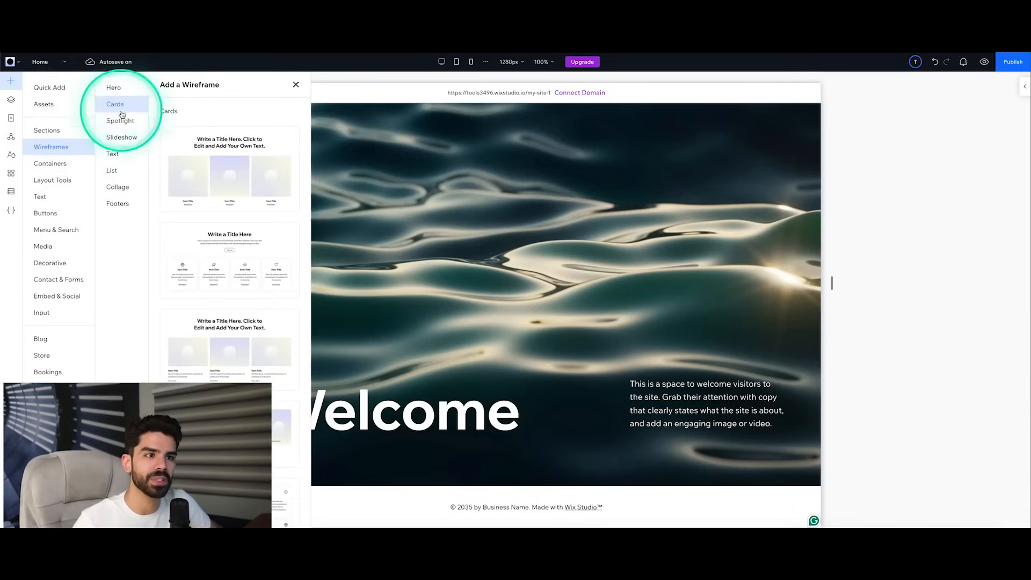
pyautogui.click(120, 121)
pyautogui.click(129, 143)
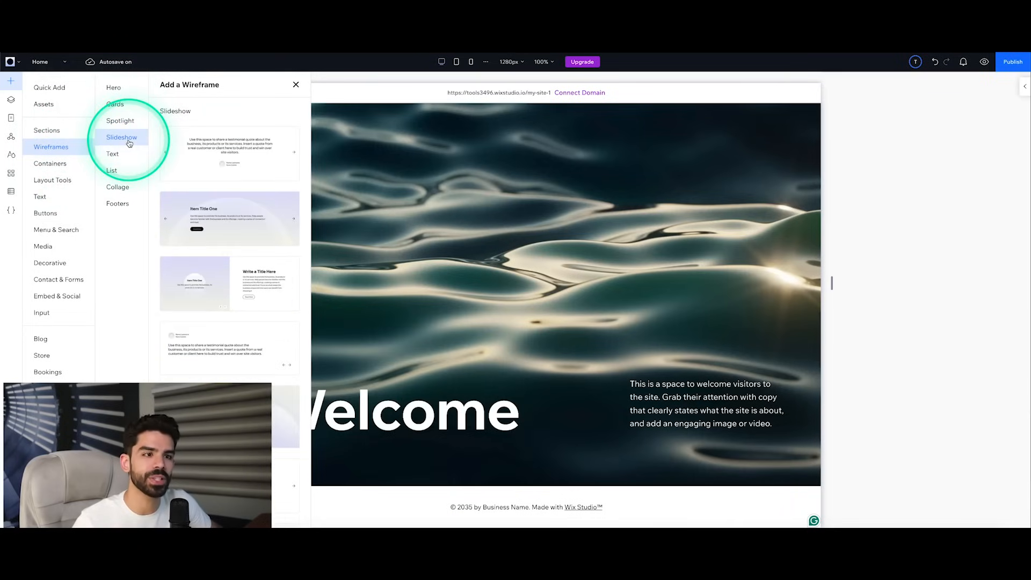
pyautogui.moveTo(216, 155); pyautogui.dragTo(525, 462)
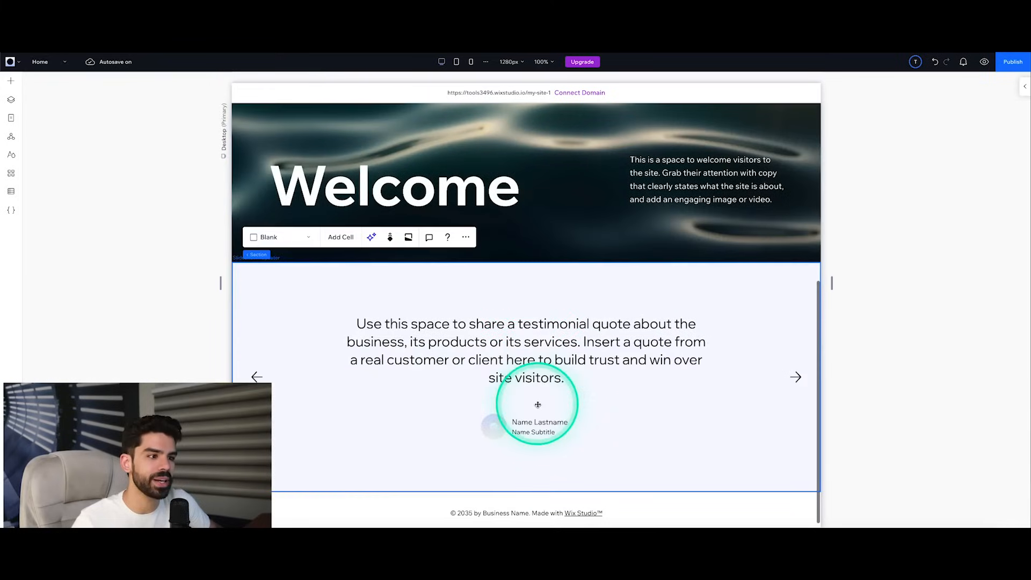
# Step: Browse the addable layout tools, including section grids, tabs and accordions, and the navigation menu elements
pyautogui.click(12, 85)
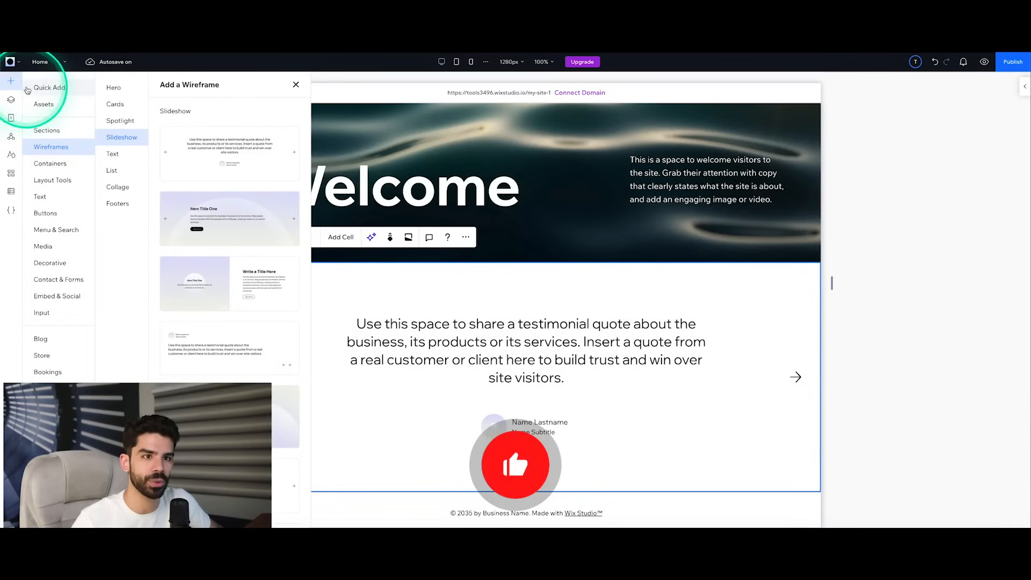
pyautogui.click(57, 165)
pyautogui.click(54, 180)
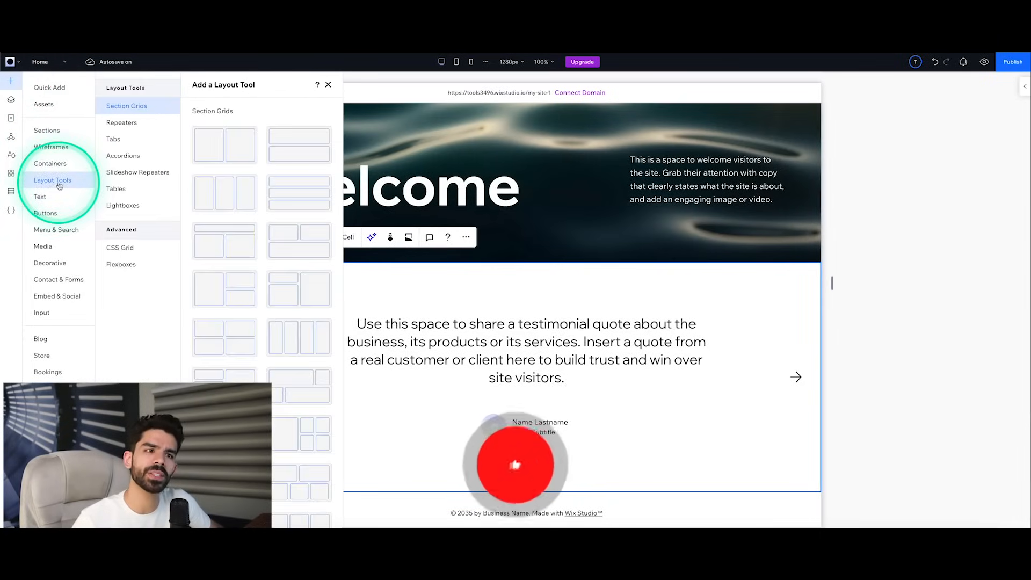
pyautogui.click(163, 141)
pyautogui.click(153, 156)
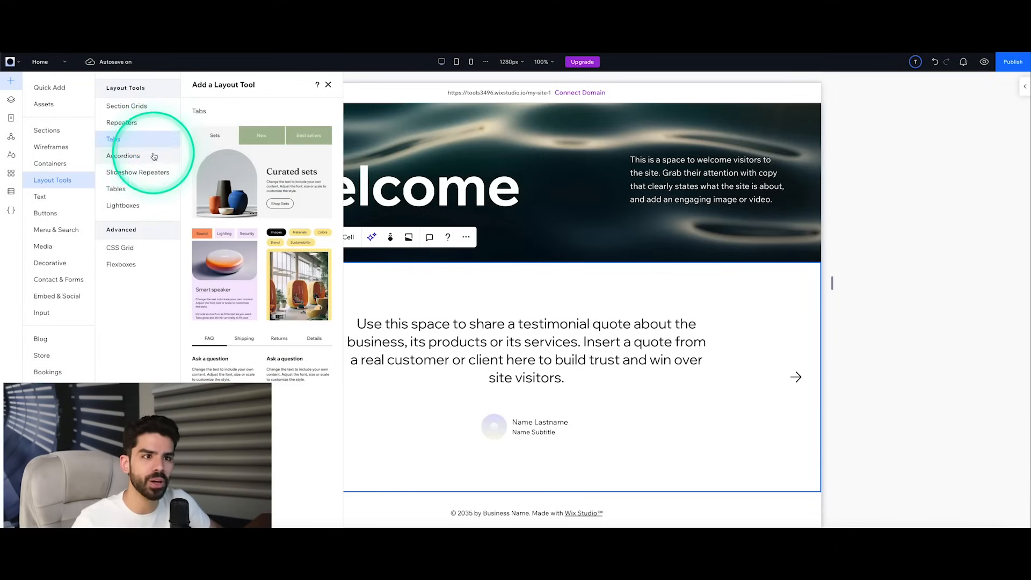
pyautogui.click(113, 176)
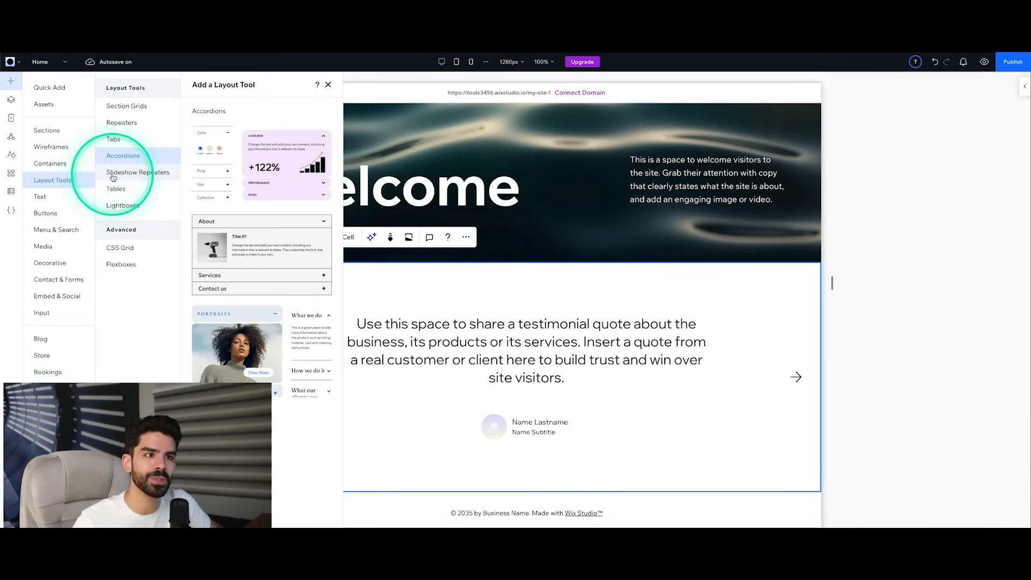
pyautogui.click(60, 230)
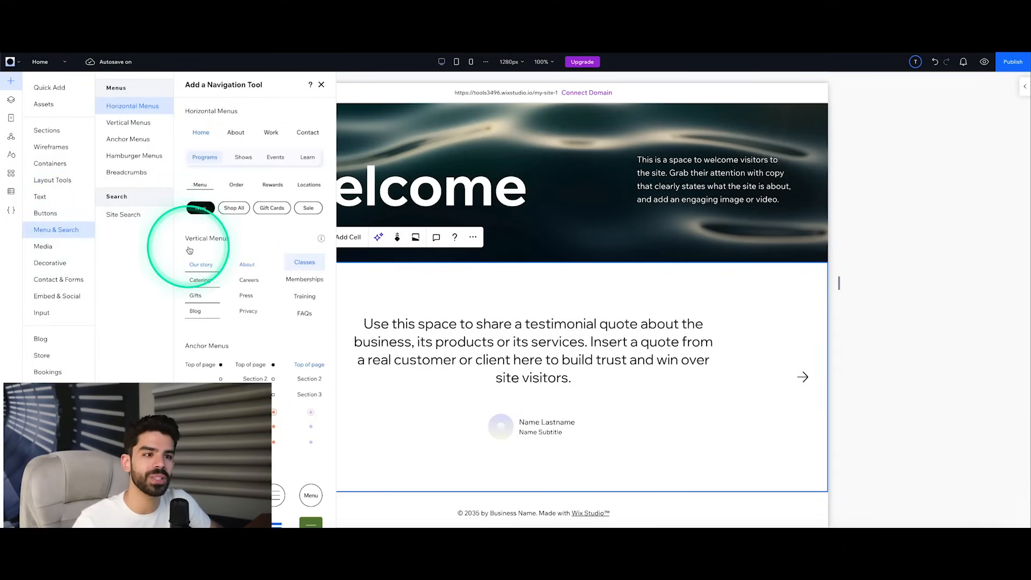
pyautogui.scroll(-5, 188, 247)
# Step: Look through the addable media elements, from the Pro Galleries to the single video players, video boxes and transparent videos
pyautogui.click(49, 247)
pyautogui.scroll(-8, 252, 236)
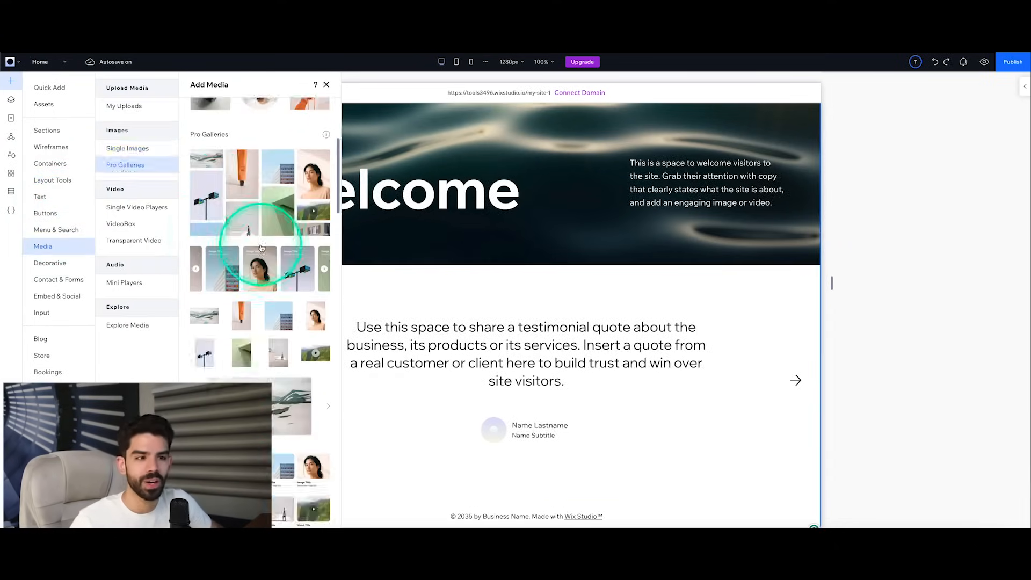
pyautogui.scroll(-1, 262, 248)
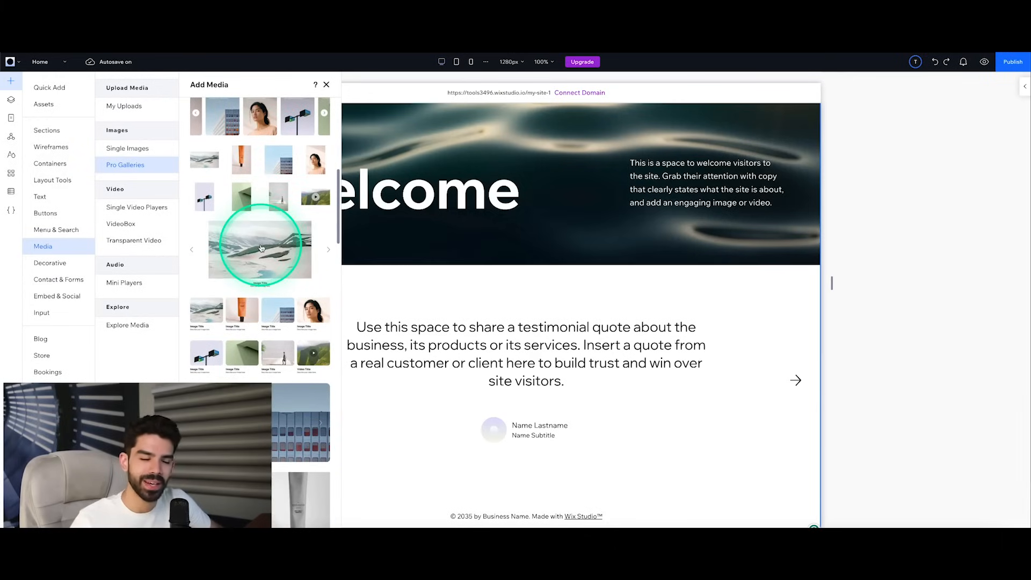
pyautogui.scroll(-10, 262, 248)
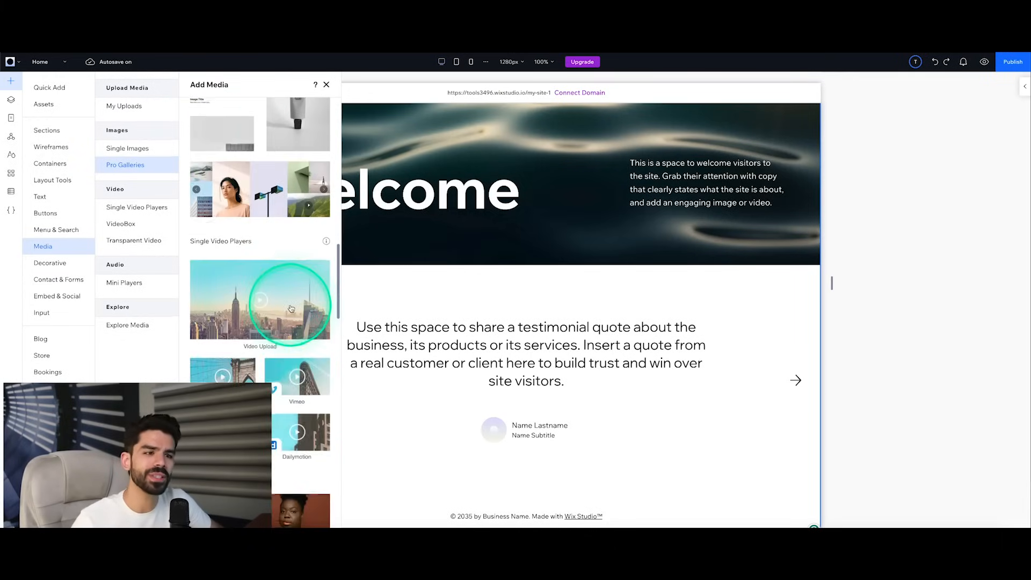
pyautogui.scroll(-7, 291, 309)
pyautogui.scroll(-8, 291, 309)
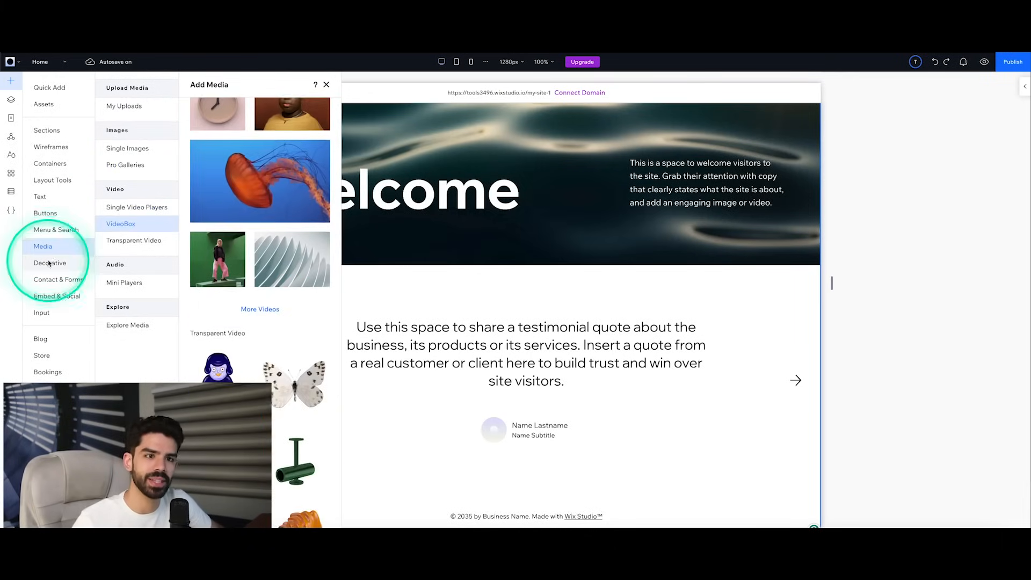
# Step: Browse the decorative, contact form and social elements, and the input elements including the time picker, signature input and checkboxes
pyautogui.click(50, 264)
pyautogui.click(64, 281)
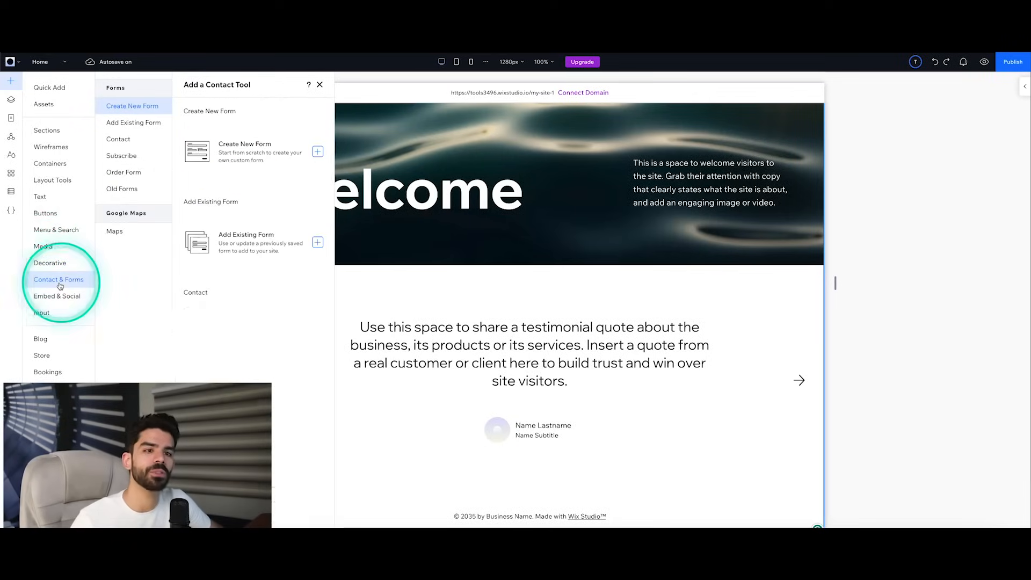
pyautogui.scroll(-6, 274, 319)
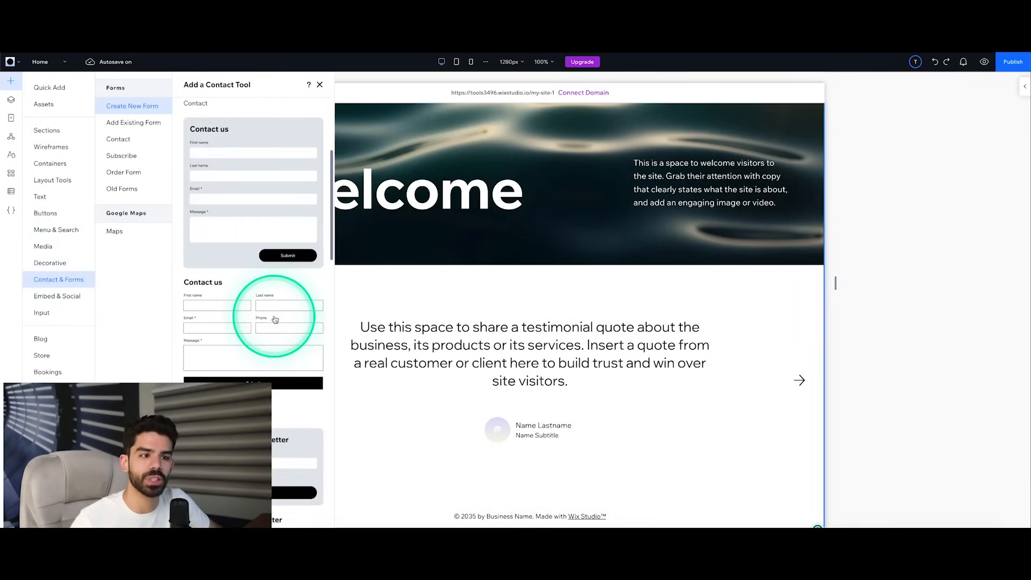
pyautogui.scroll(-2, 275, 320)
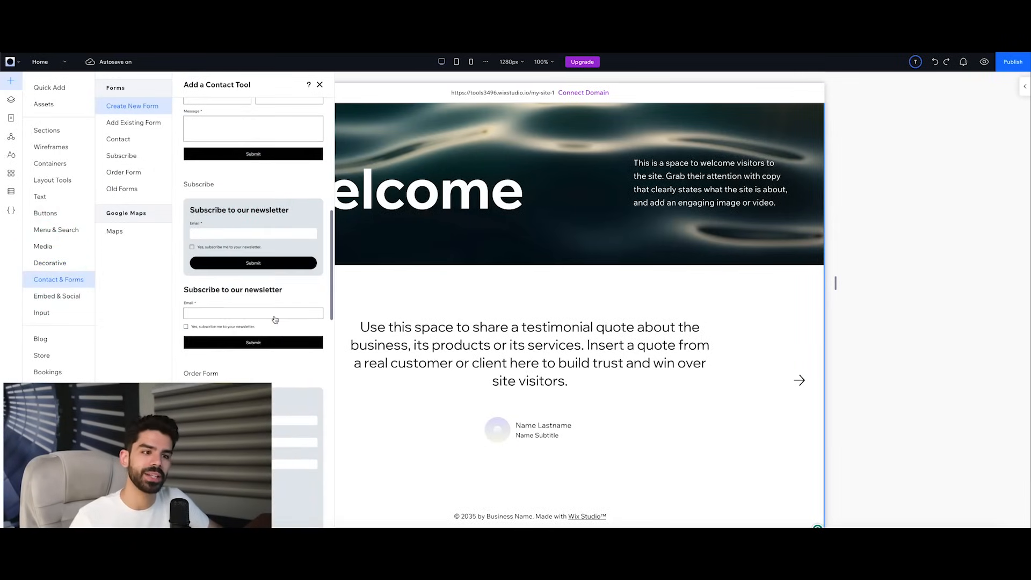
pyautogui.scroll(-2, 274, 319)
pyautogui.click(53, 313)
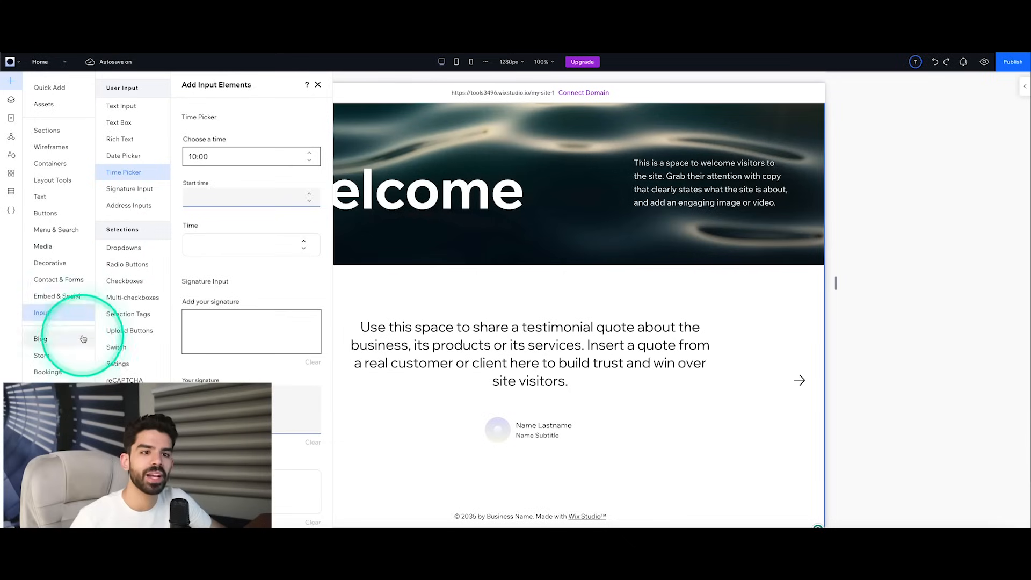
pyautogui.click(59, 296)
pyautogui.click(54, 313)
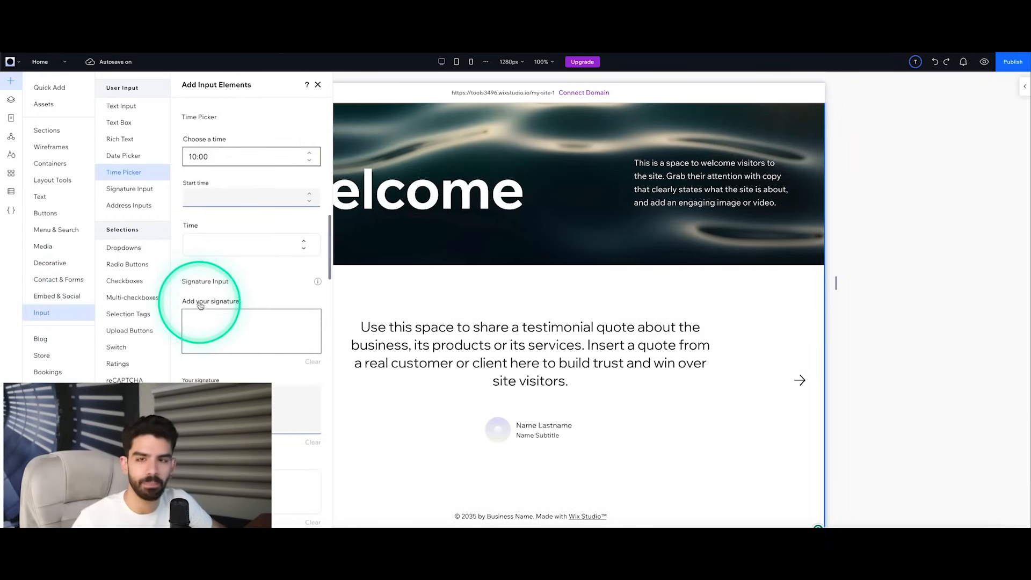
pyautogui.click(156, 285)
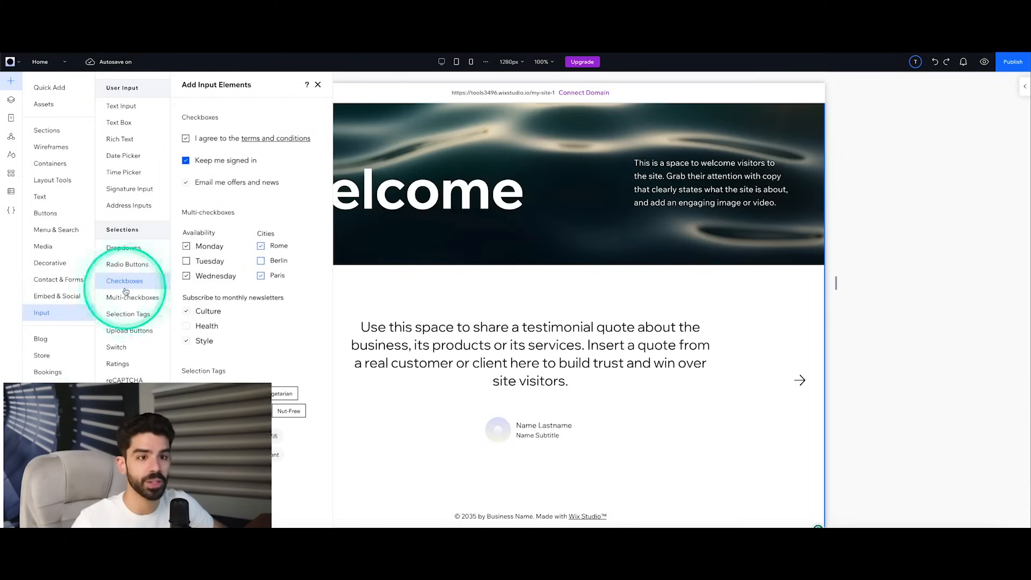
# Step: Examine the addable Blog elements, the Store, Bookings, Member's Area and Restaurants features, and the content collection and dataset elements
pyautogui.click(76, 340)
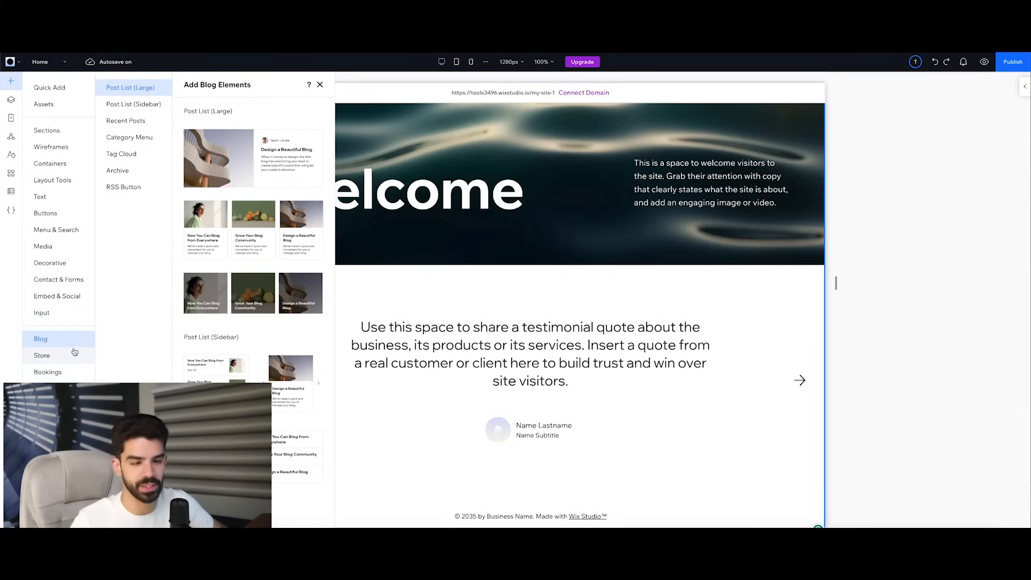
pyautogui.click(67, 357)
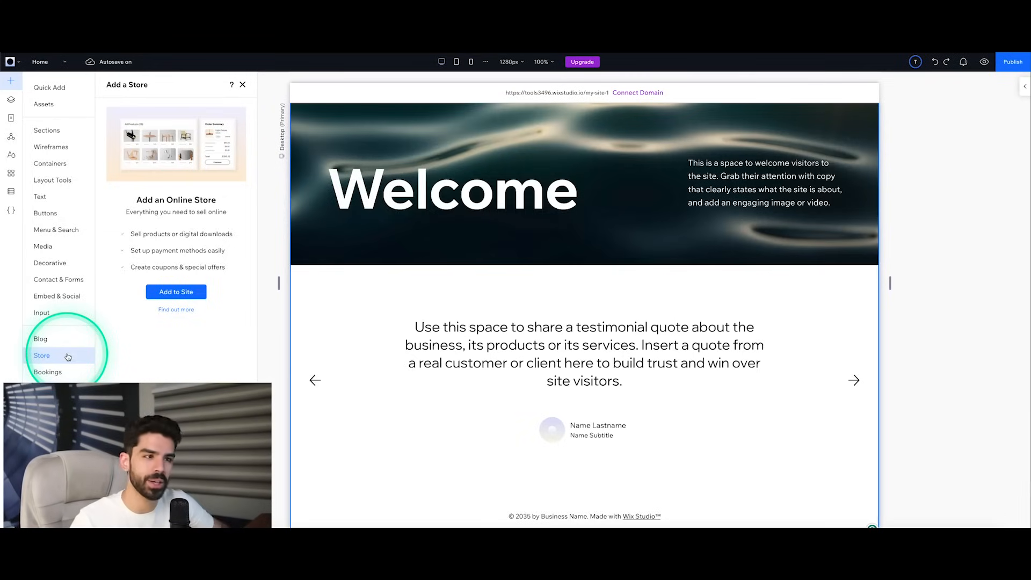
pyautogui.click(58, 374)
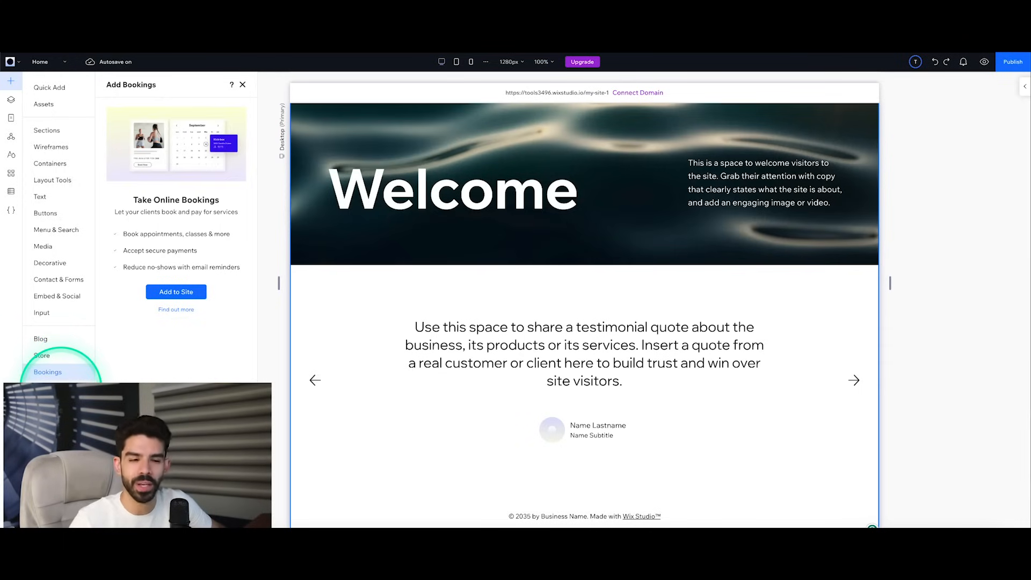
pyautogui.click(61, 388)
pyautogui.click(63, 403)
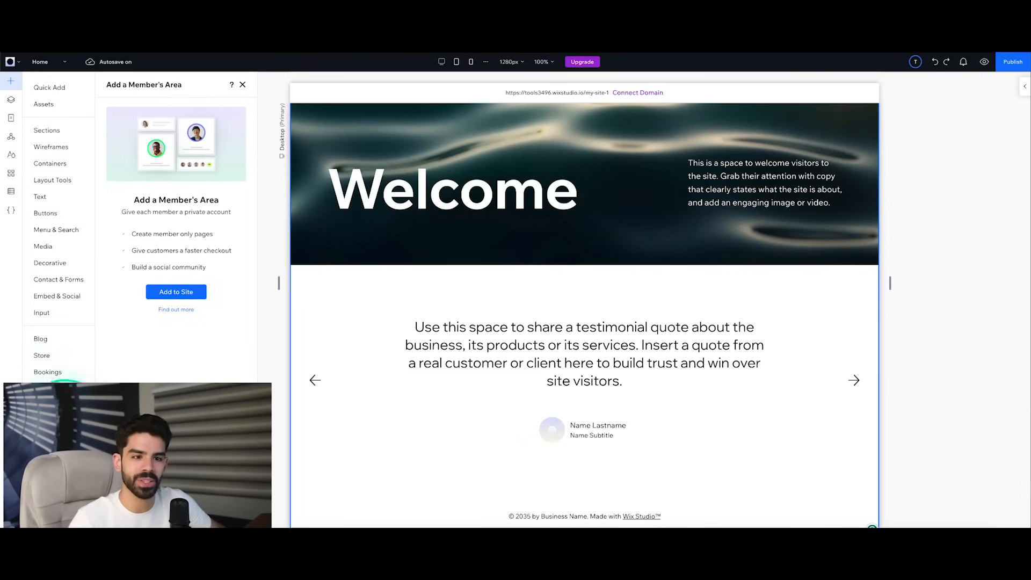
pyautogui.click(60, 422)
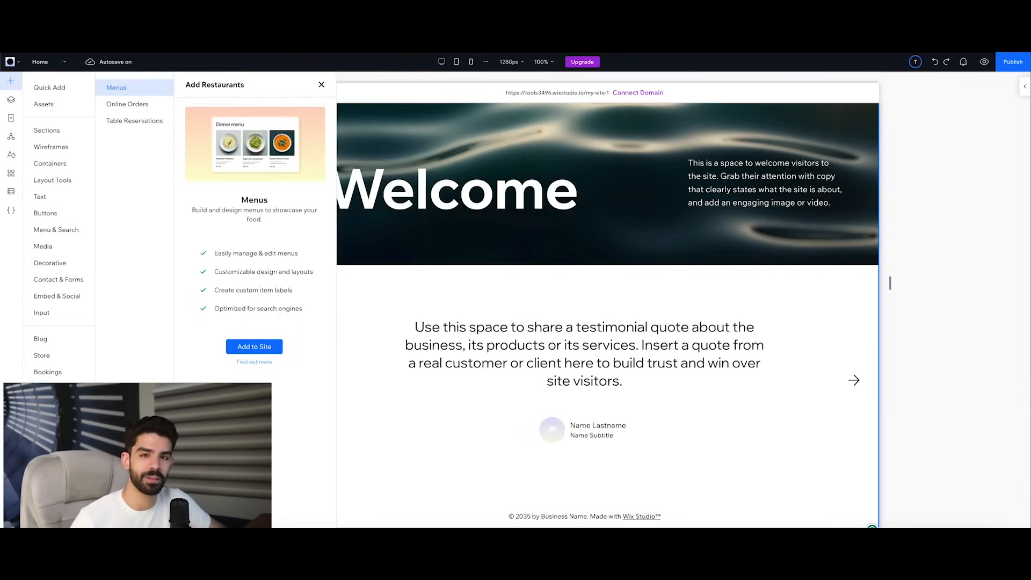
pyautogui.click(54, 438)
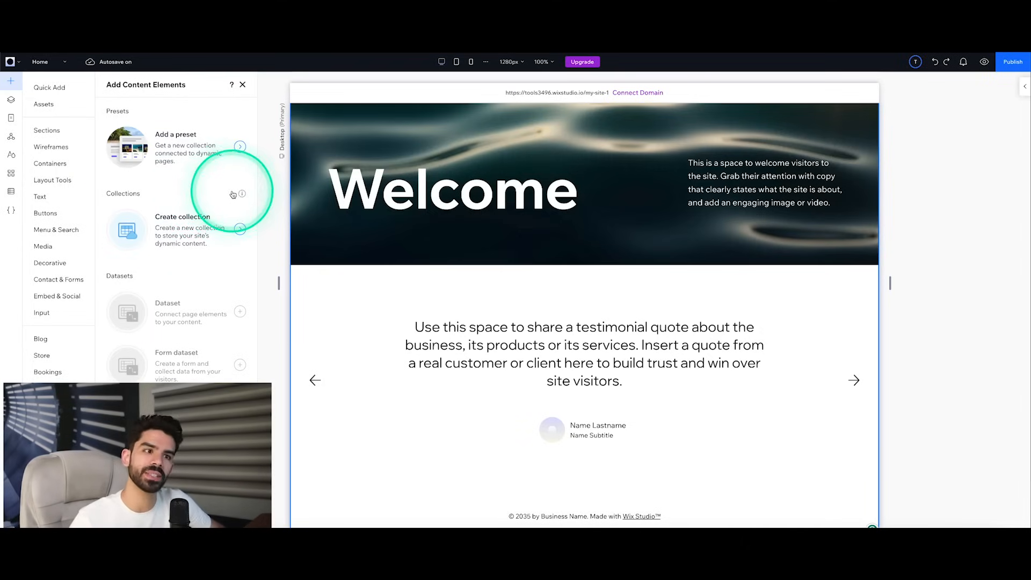
pyautogui.scroll(-3, 338, 267)
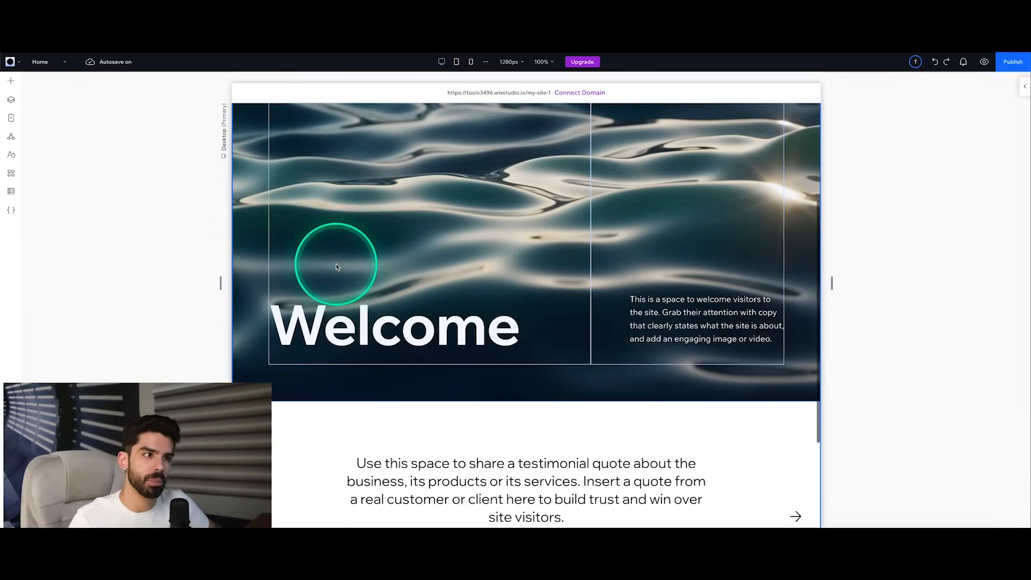
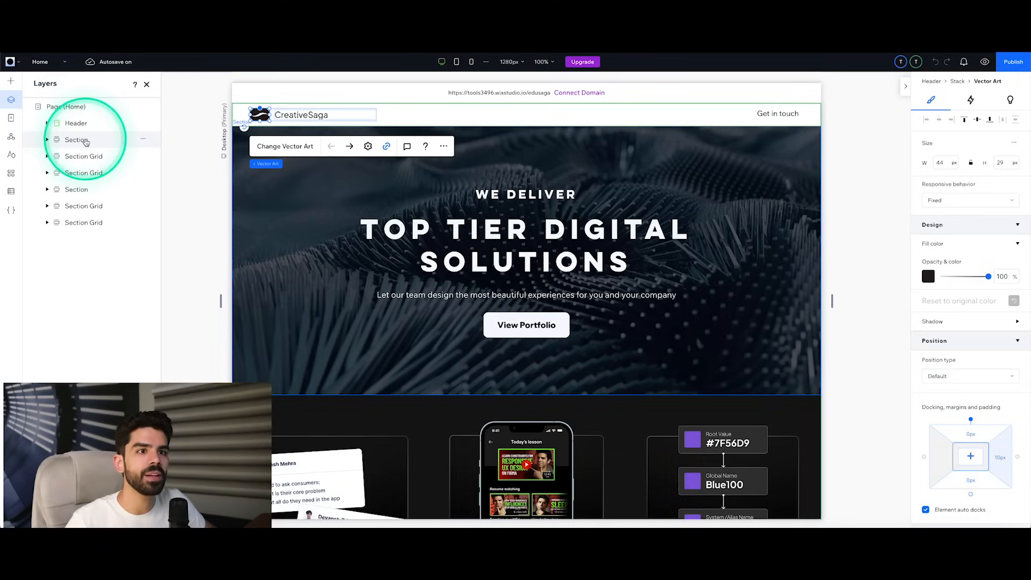
# Step: Expand the hero section's layers and inspect its Stack and VideoBox, with a brief look at the quick-add elements
pyautogui.click(54, 141)
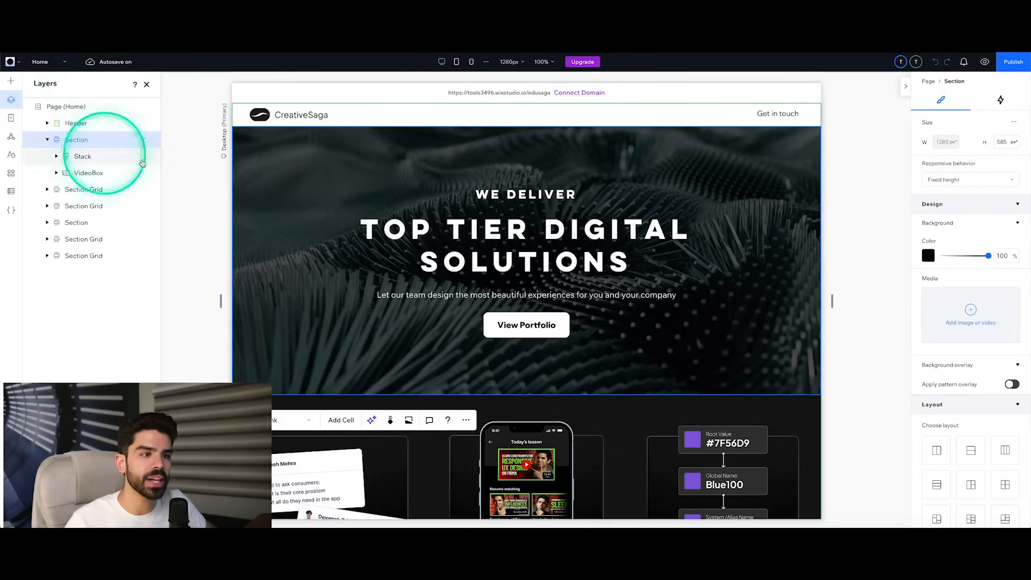
pyautogui.click(521, 264)
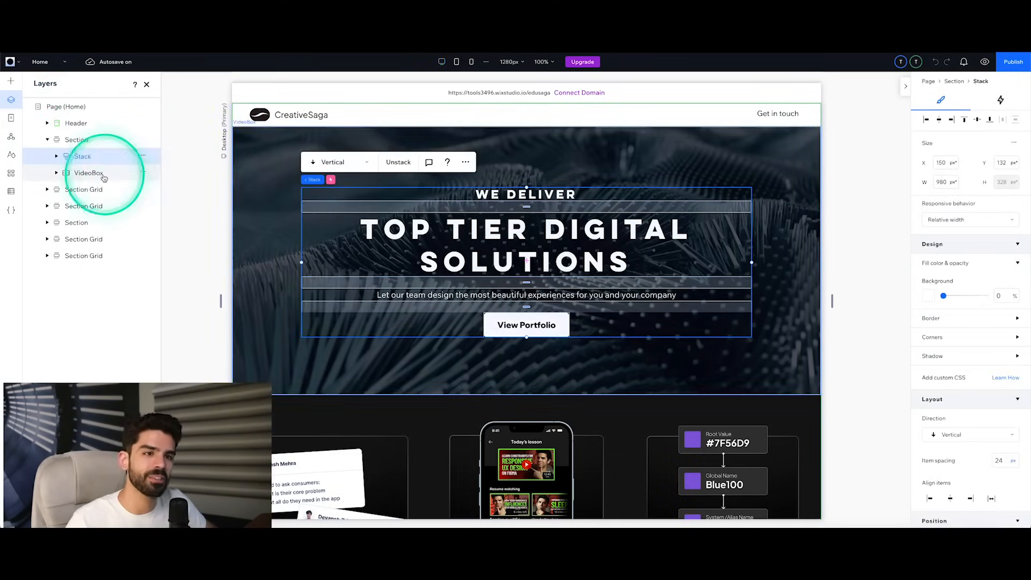
pyautogui.click(88, 173)
pyautogui.click(10, 100)
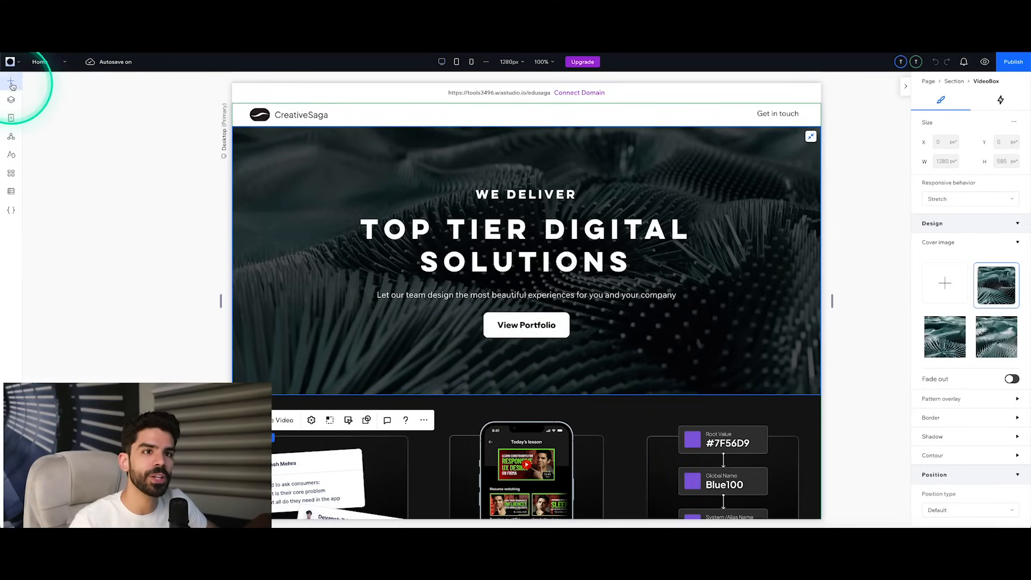
pyautogui.click(11, 83)
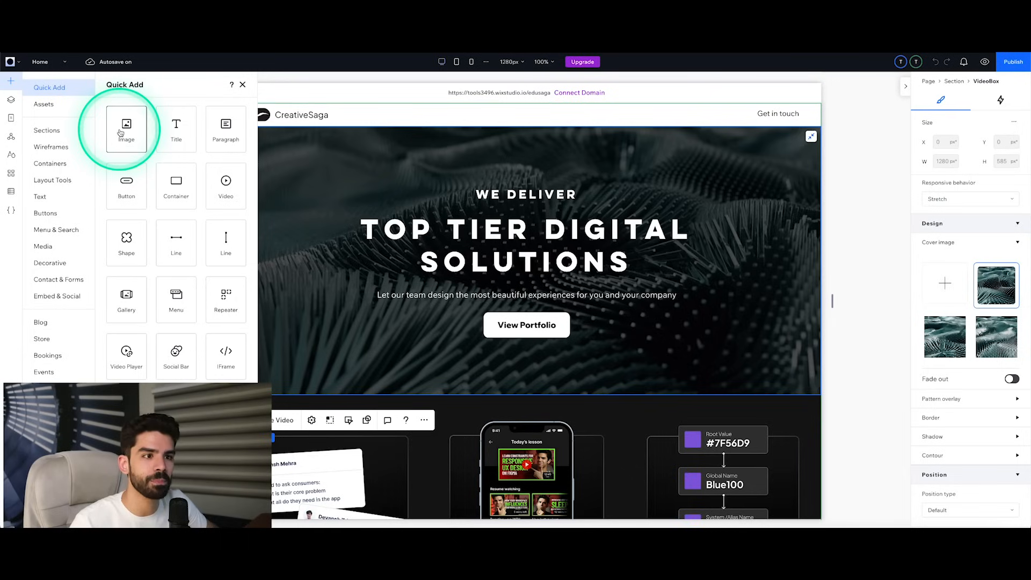
pyautogui.click(10, 99)
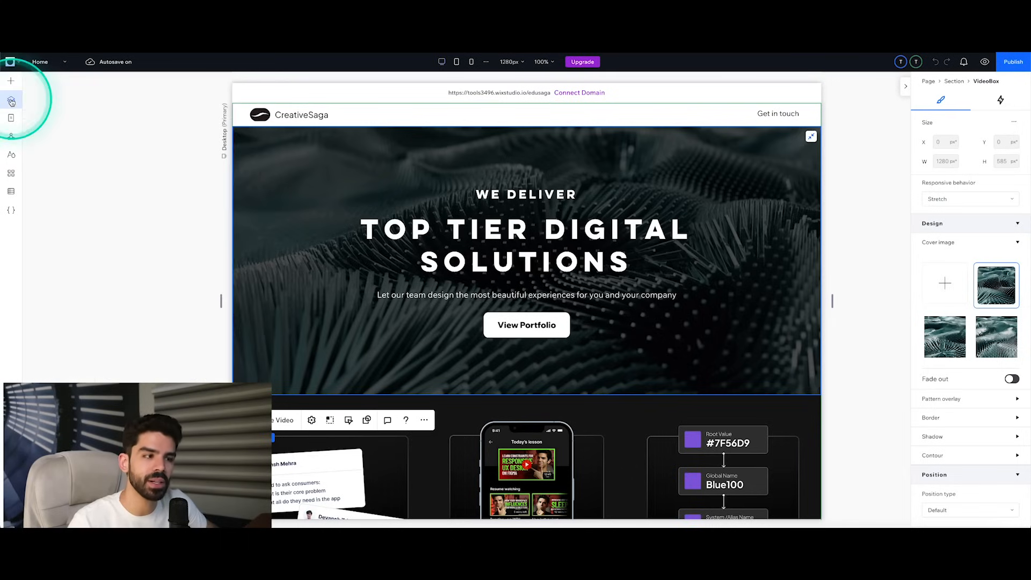
pyautogui.click(107, 158)
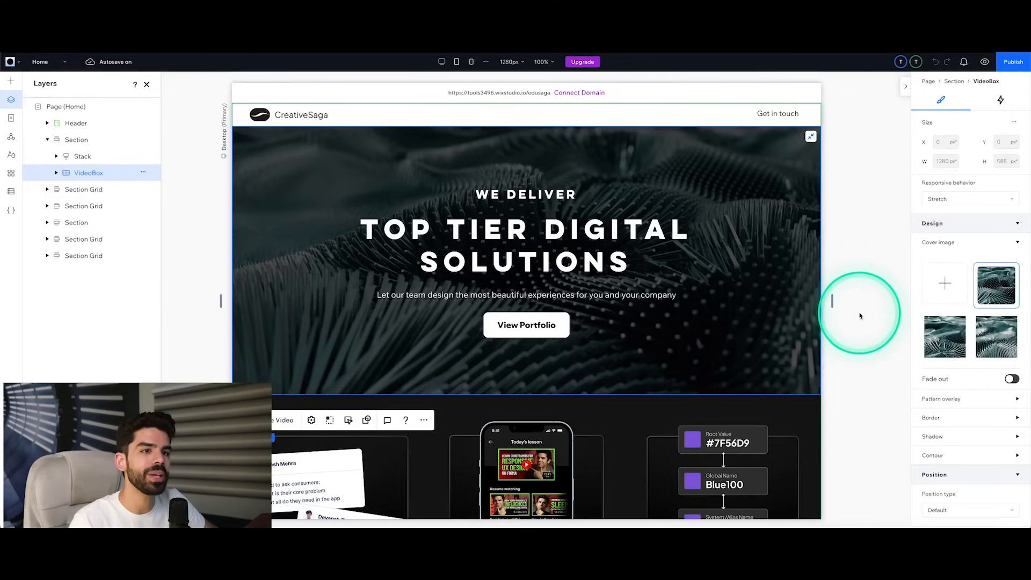
# Step: Review the VideoBox's position settings and open its adjust settings for opacity, rotation and scale
pyautogui.scroll(-5, 975, 341)
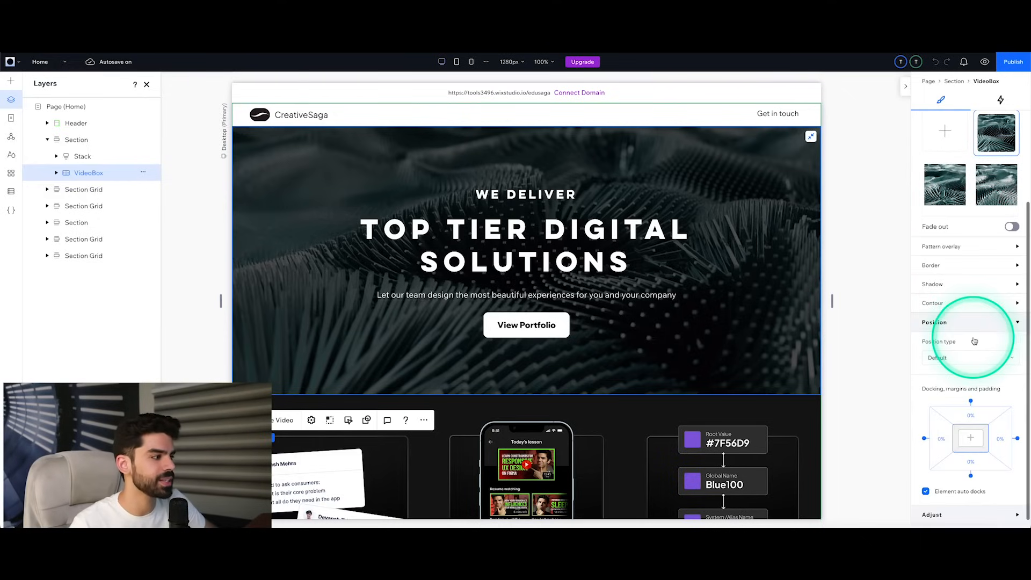
pyautogui.scroll(-1, 974, 341)
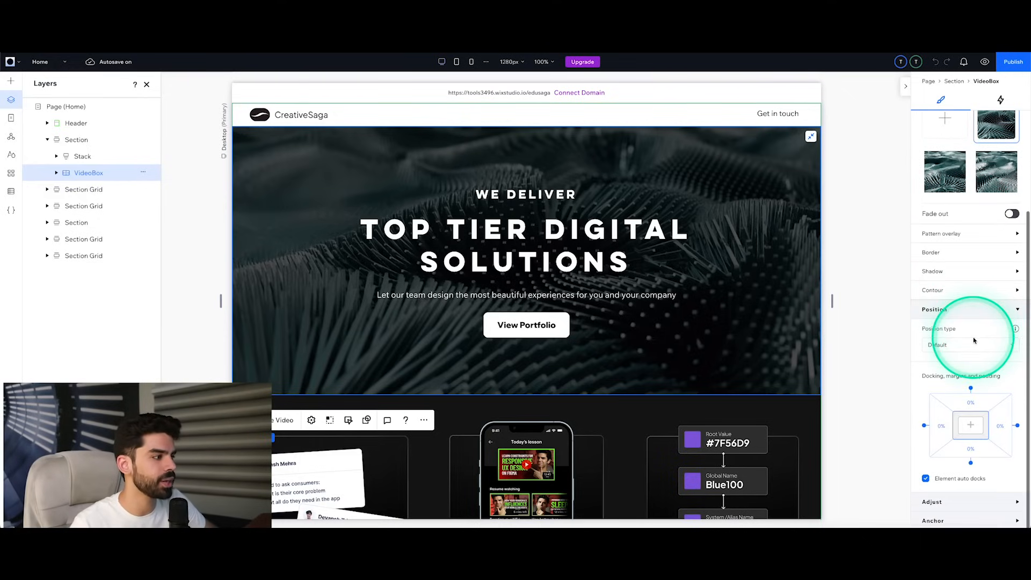
pyautogui.click(1020, 503)
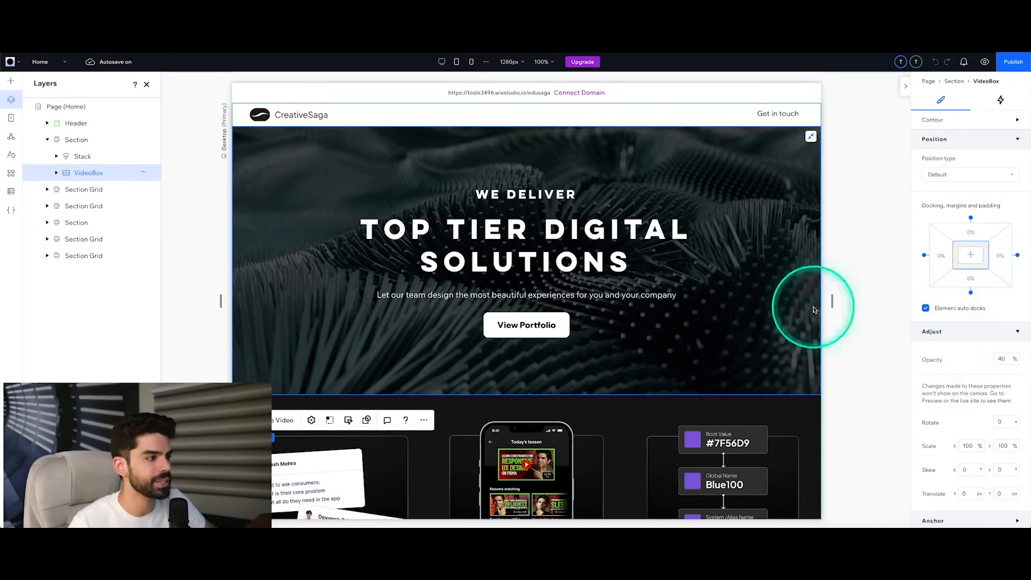
# Step: Unstack the hero section's Stack so its texts and button sit directly in the section
pyautogui.click(579, 245)
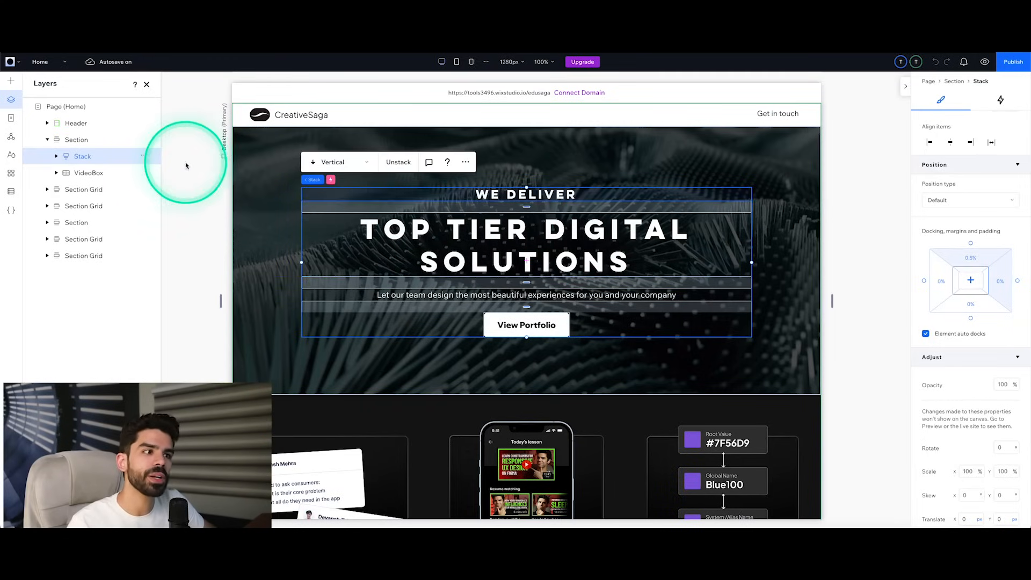
pyautogui.rightClick(107, 157)
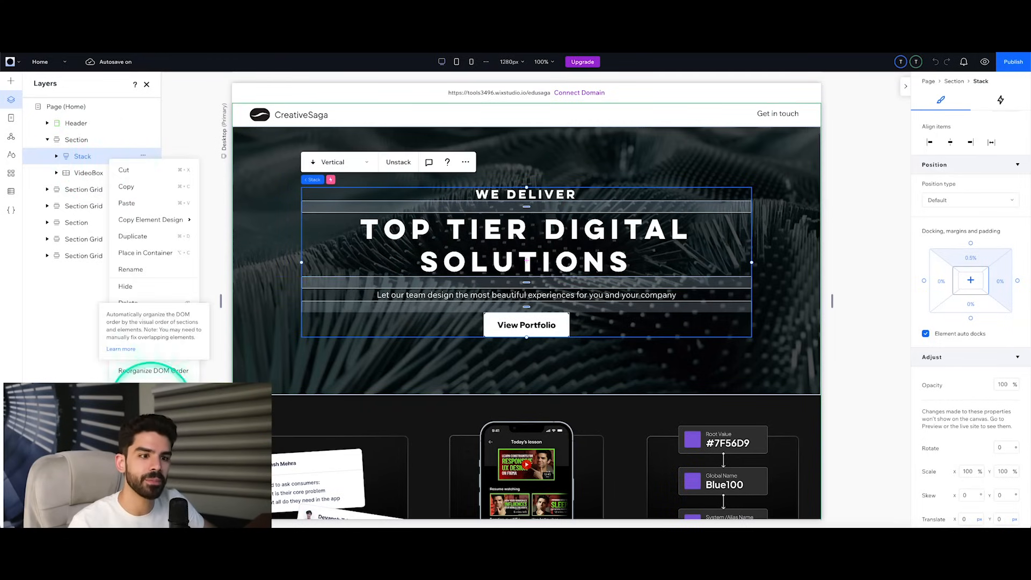
pyautogui.click(154, 370)
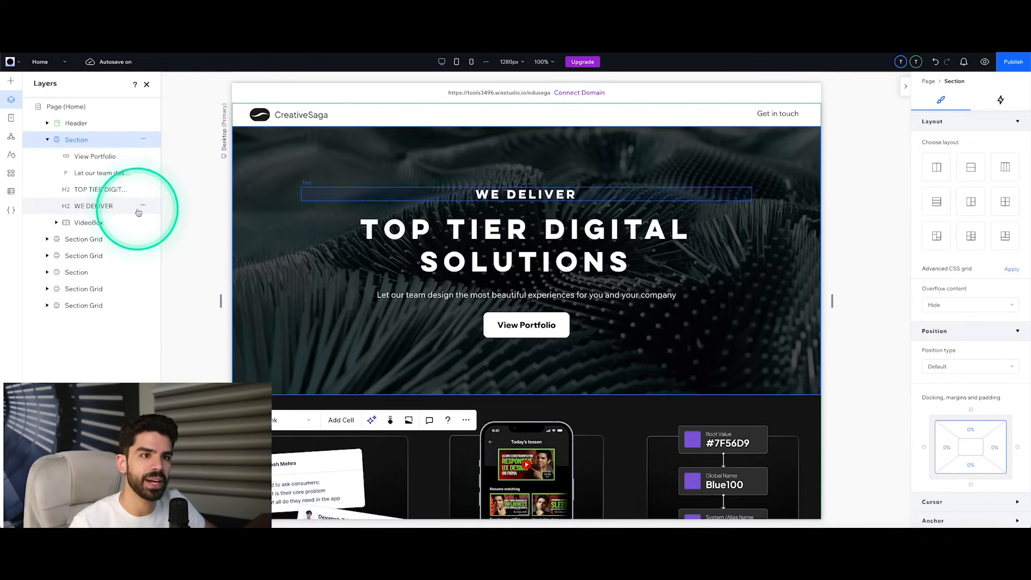
# Step: Stack the View Portfolio button and the three hero texts together vertically and select the resulting stack
pyautogui.click(99, 156)
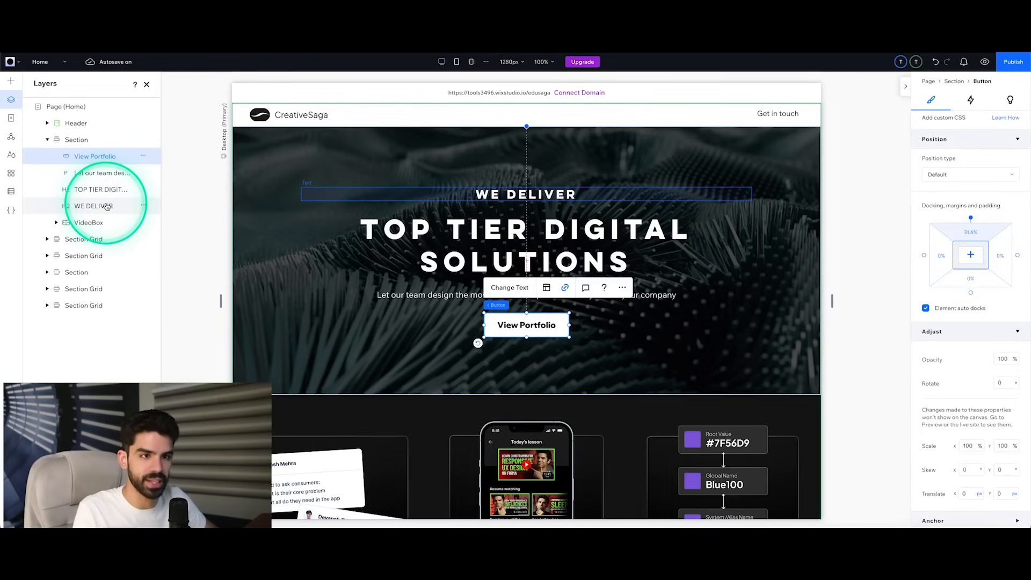
pyautogui.click(108, 206)
pyautogui.click(103, 155)
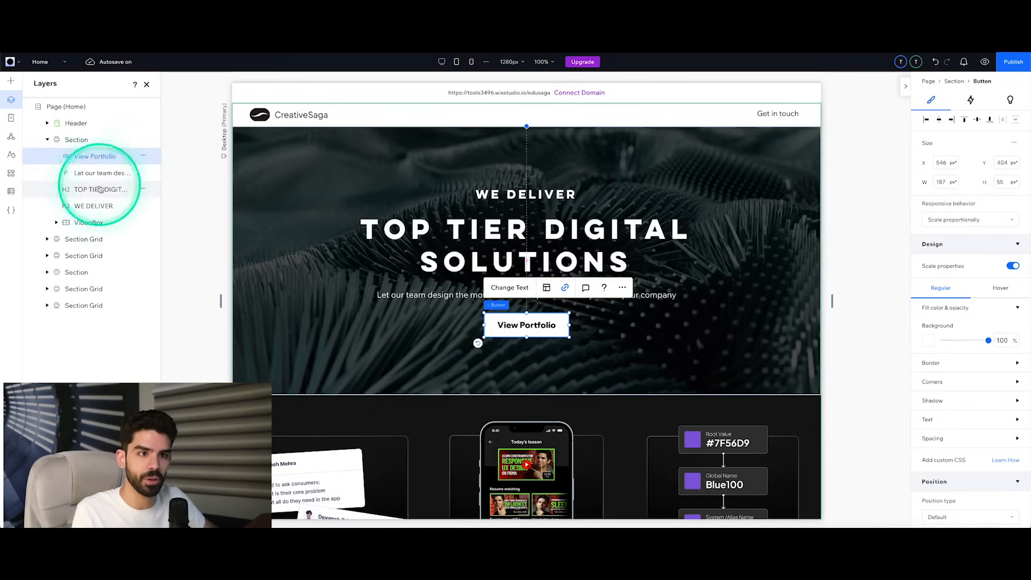
pyautogui.keyDown('shift'); pyautogui.click(94, 205); pyautogui.keyUp('shift')
pyautogui.rightClick(102, 190)
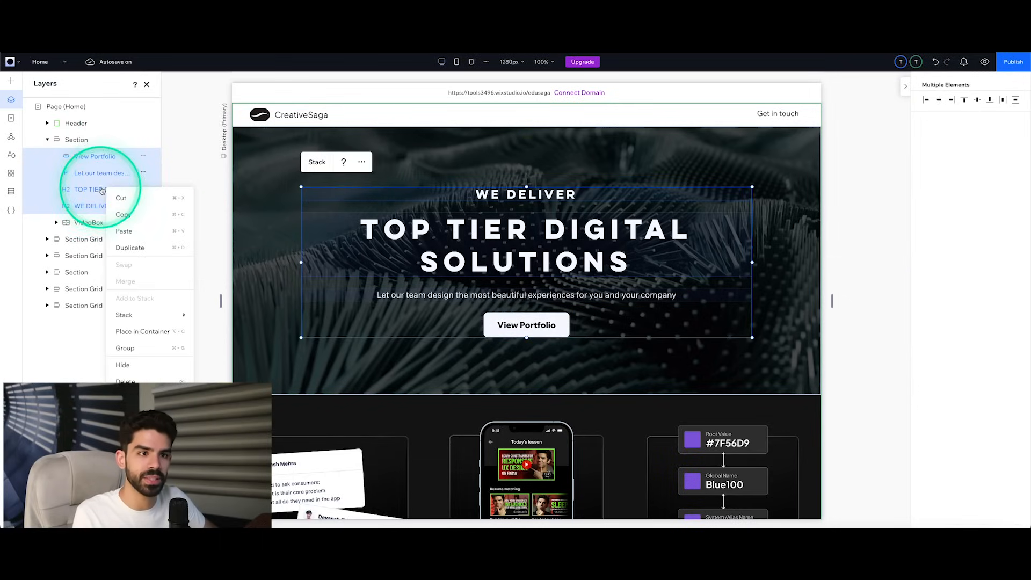
pyautogui.moveTo(157, 320)
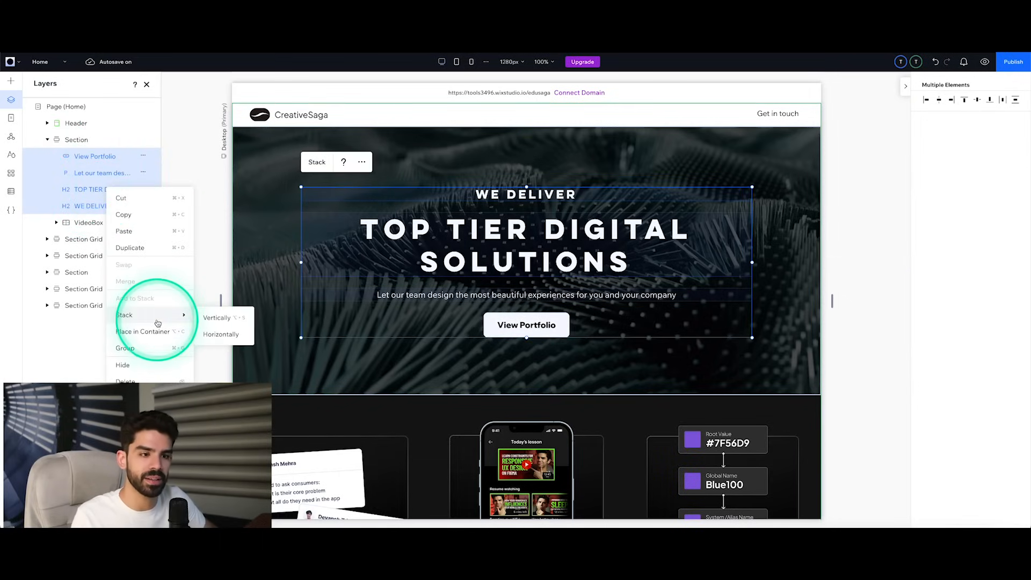
pyautogui.click(220, 320)
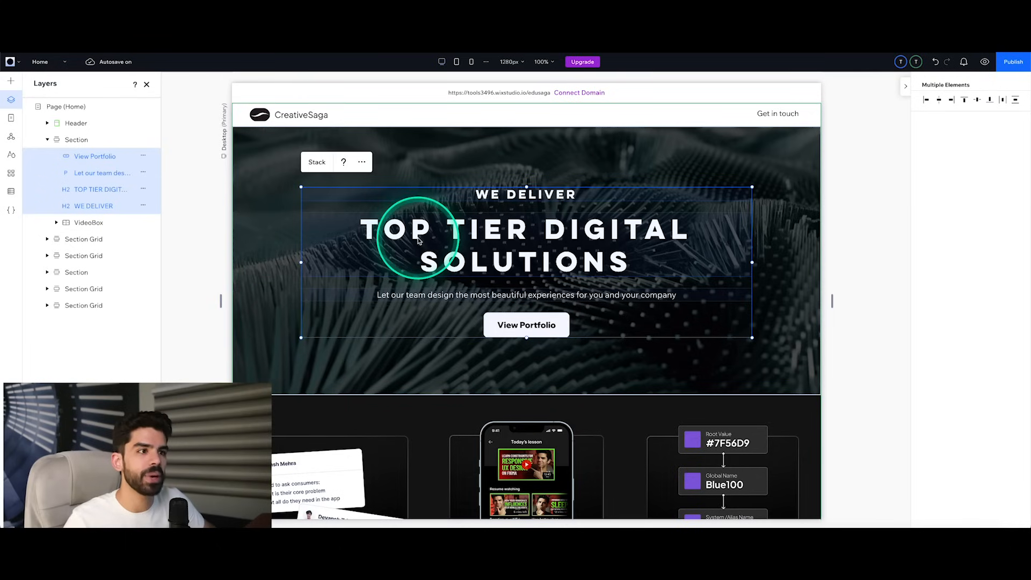
pyautogui.click(107, 138)
pyautogui.click(105, 156)
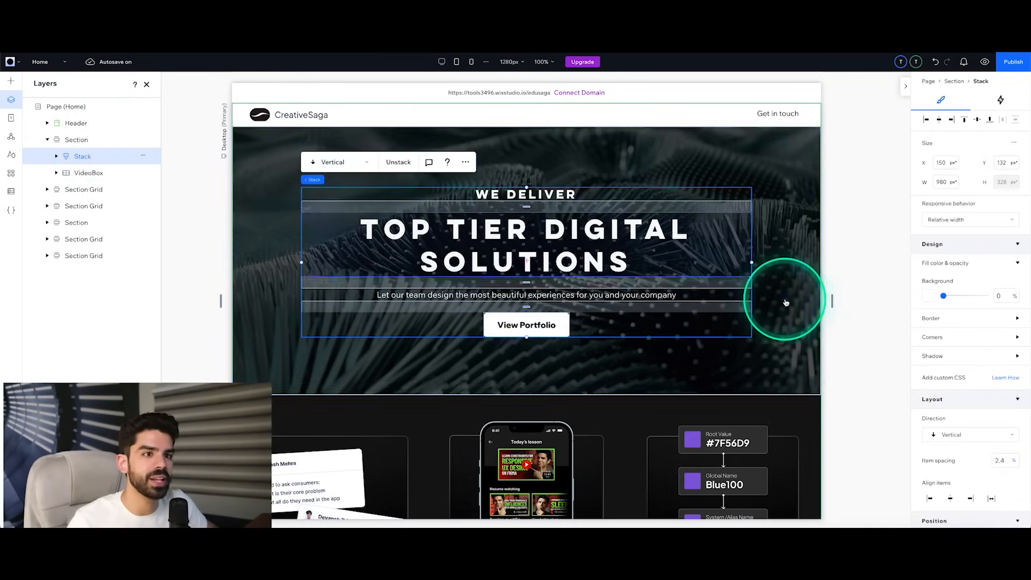
# Step: Change the hero stack's item spacing unit to pixels and set the spacing to 16 px
pyautogui.scroll(-2, 976, 310)
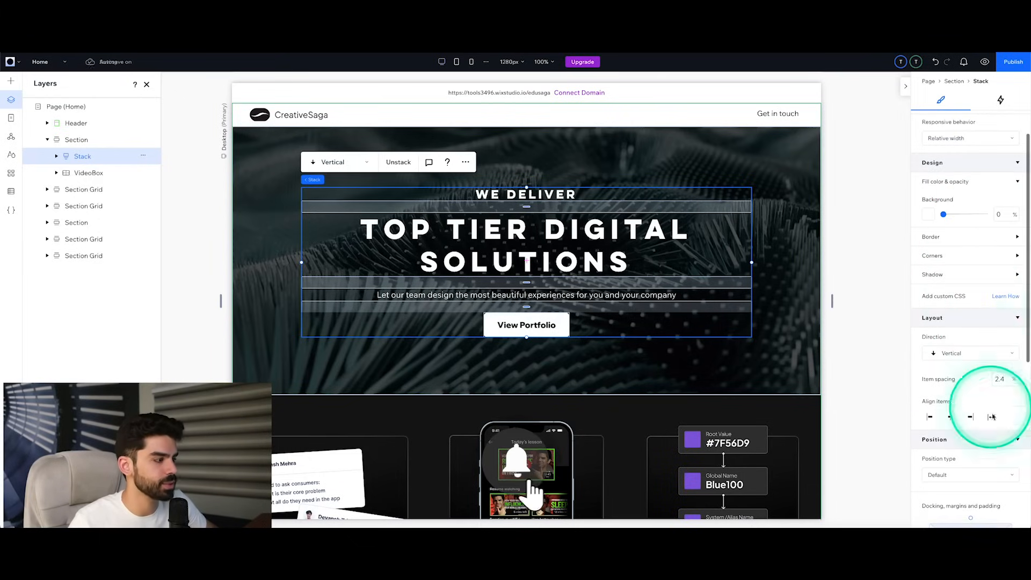
pyautogui.click(1013, 381)
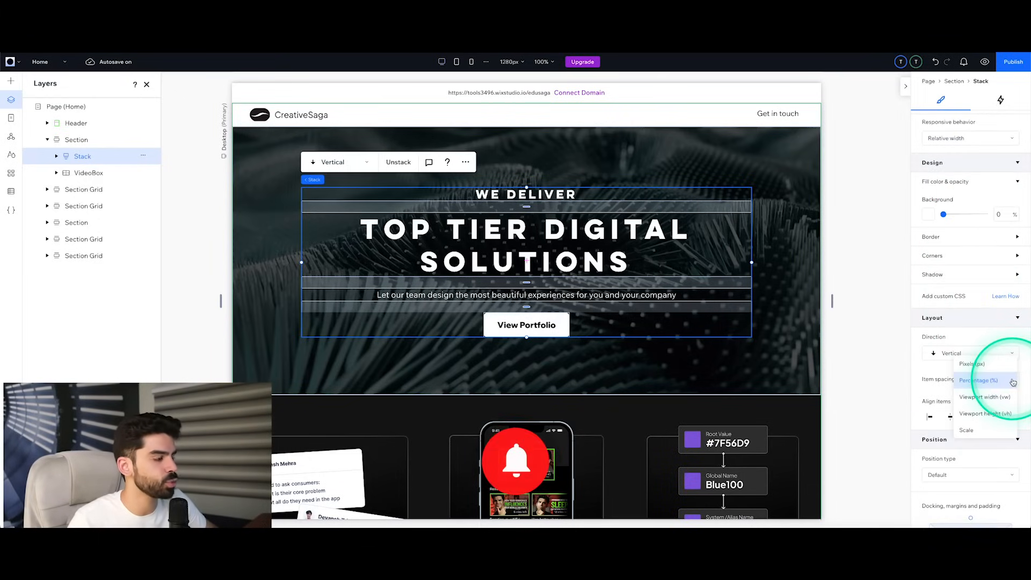
pyautogui.click(979, 364)
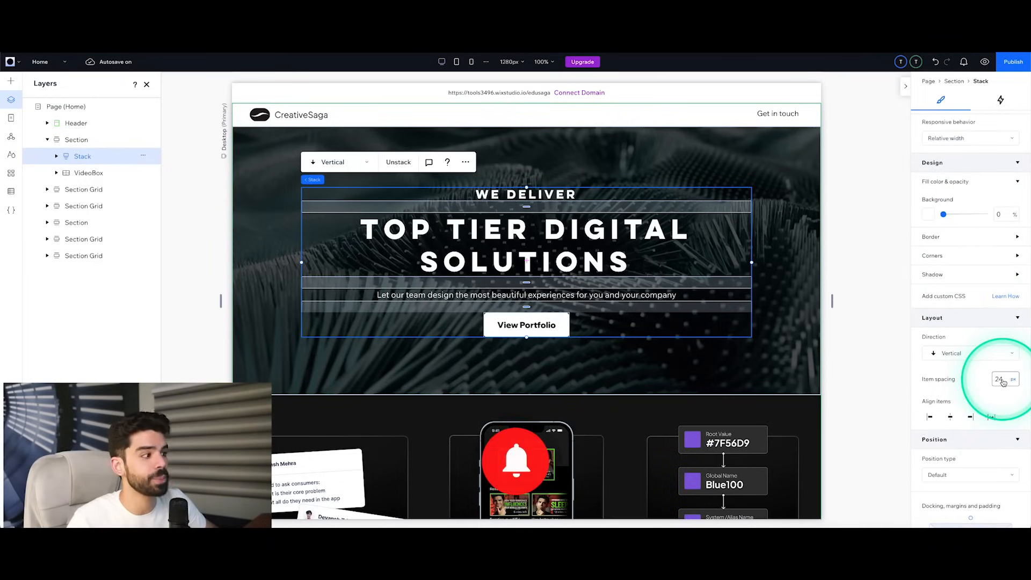
pyautogui.click(1002, 381)
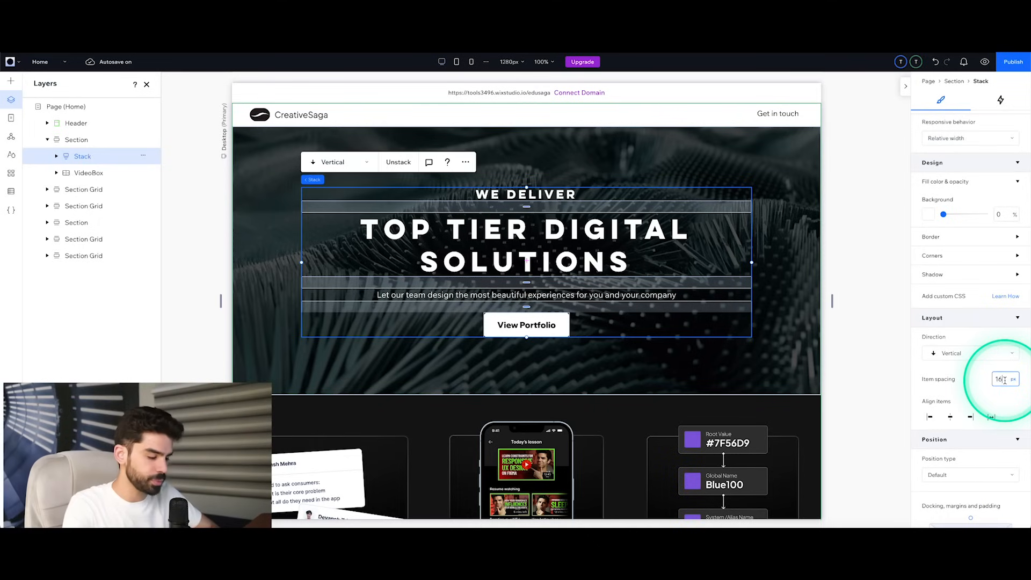
pyautogui.press('Return')
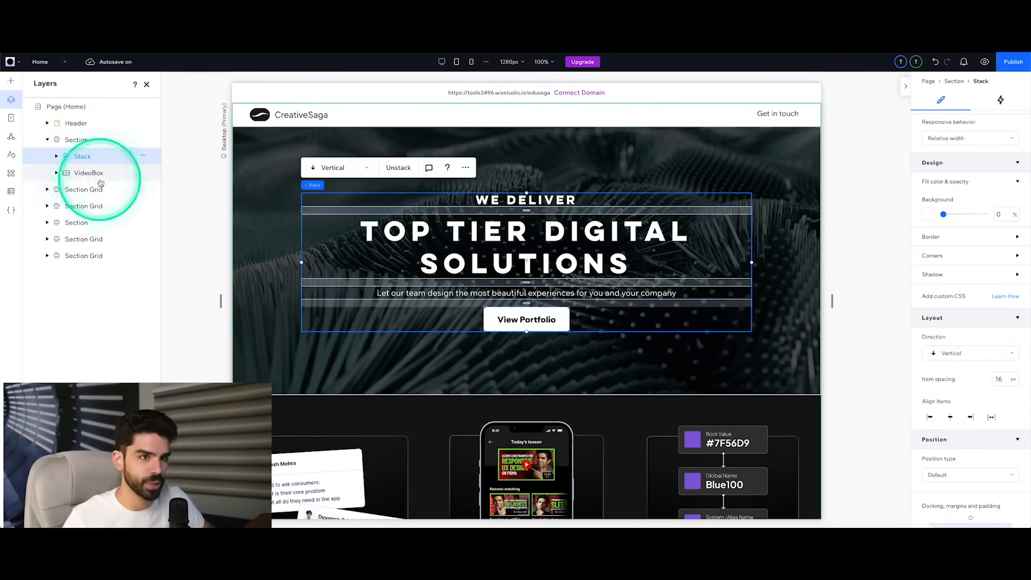
# Step: Examine the elements inside the hero stack, the three-column section grid and the remaining Home page sections
pyautogui.click(56, 156)
pyautogui.click(543, 317)
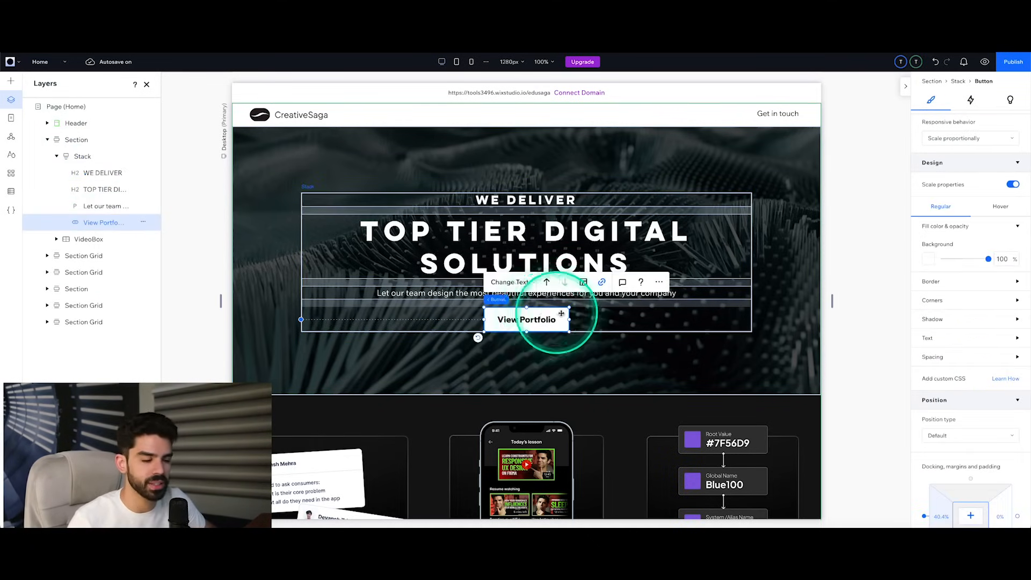
pyautogui.scroll(-5, 564, 312)
pyautogui.click(531, 393)
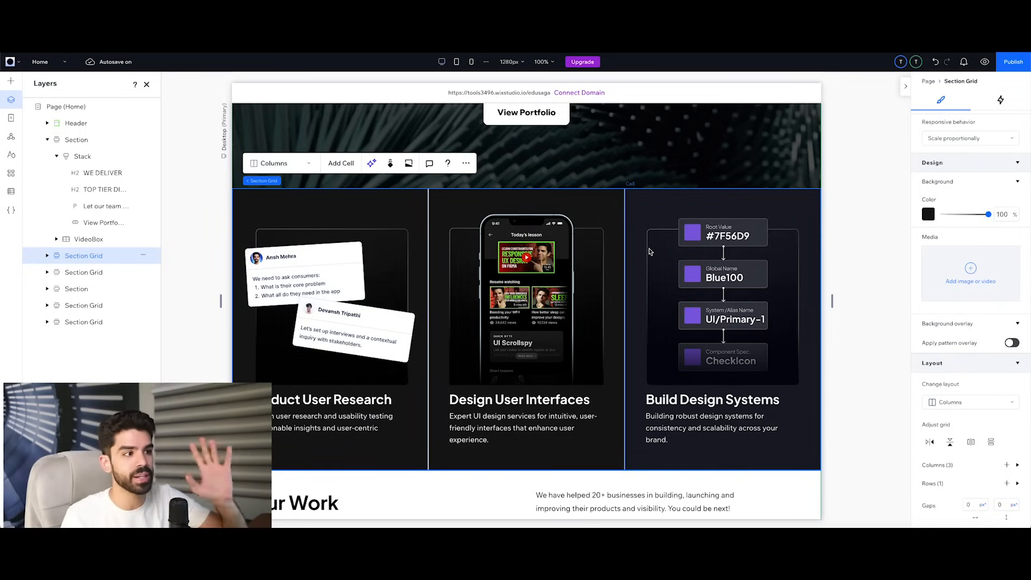
pyautogui.scroll(-5, 610, 260)
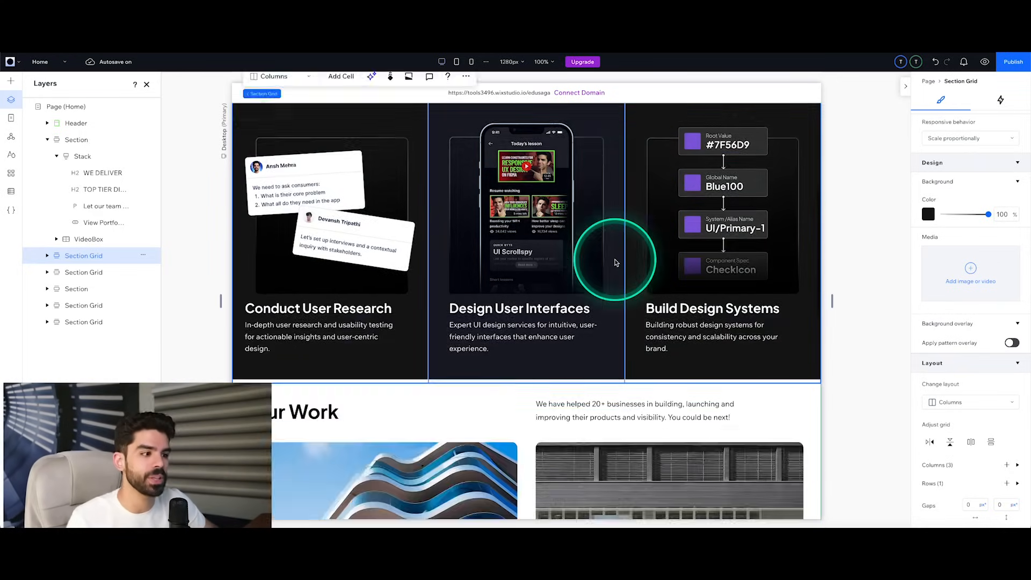
pyautogui.scroll(-5, 456, 301)
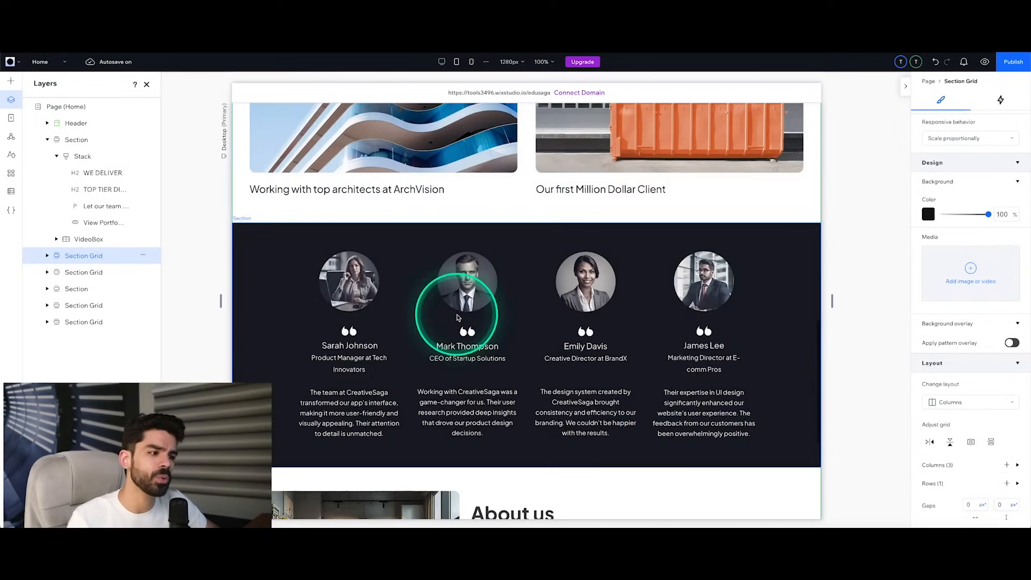
pyautogui.scroll(-1, 468, 309)
pyautogui.scroll(-3, 474, 310)
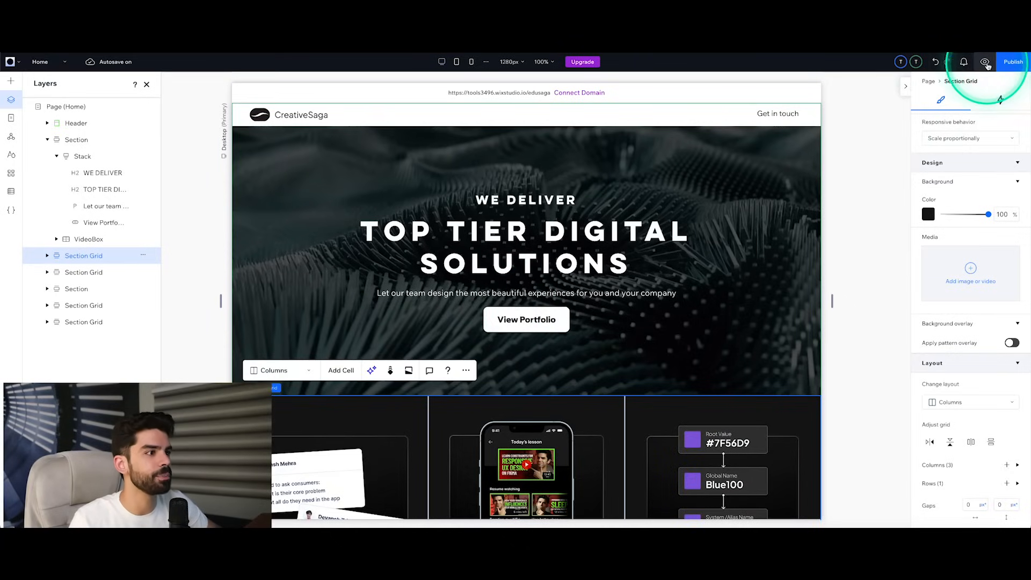
# Step: Preview the Home page at desktop size and look through its hero and services sections
pyautogui.click(986, 62)
pyautogui.scroll(-3, 679, 272)
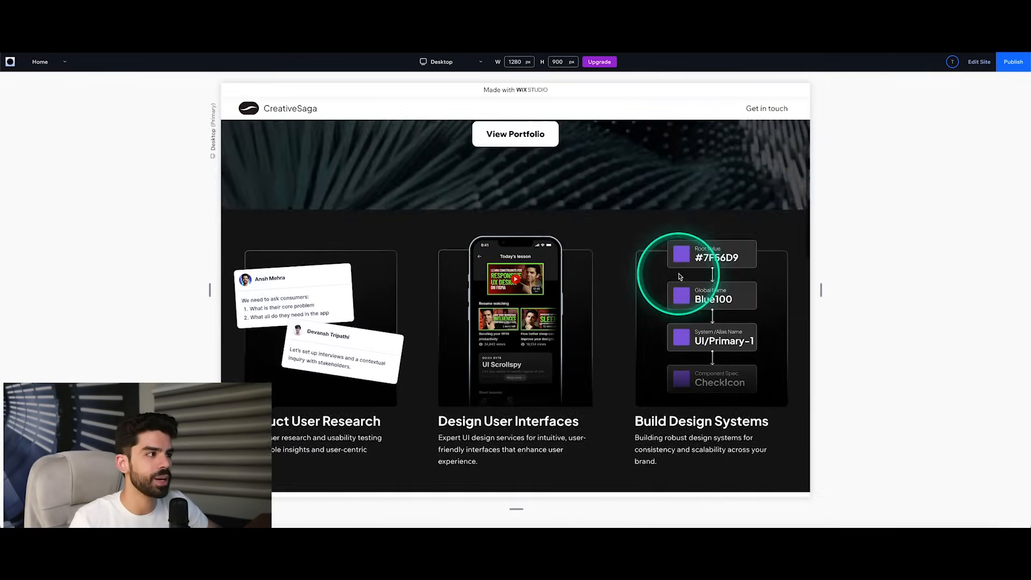
pyautogui.scroll(-2, 680, 275)
pyautogui.scroll(5, 681, 276)
# Step: Narrow the preview to a mobile width of about 564 px and check how the Home page sections adapt
pyautogui.moveTo(821, 292); pyautogui.dragTo(656, 297)
pyautogui.scroll(-5, 585, 297)
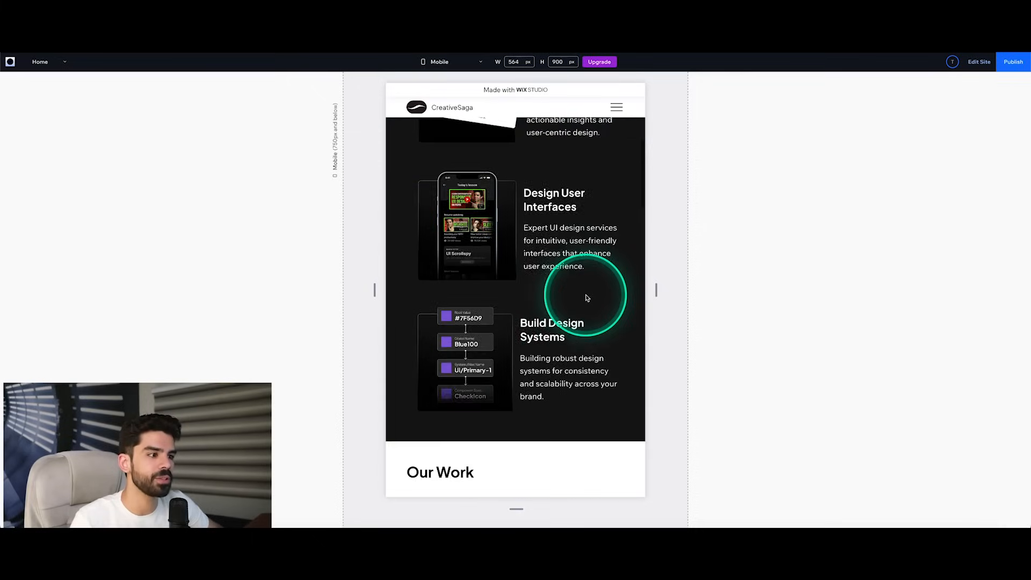
pyautogui.scroll(-8, 587, 298)
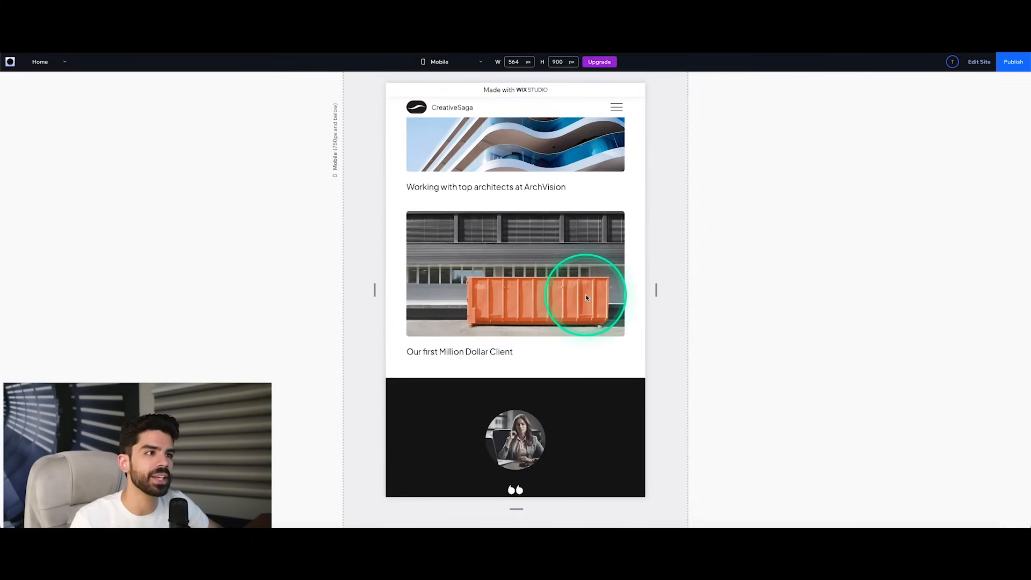
pyautogui.scroll(13, 585, 294)
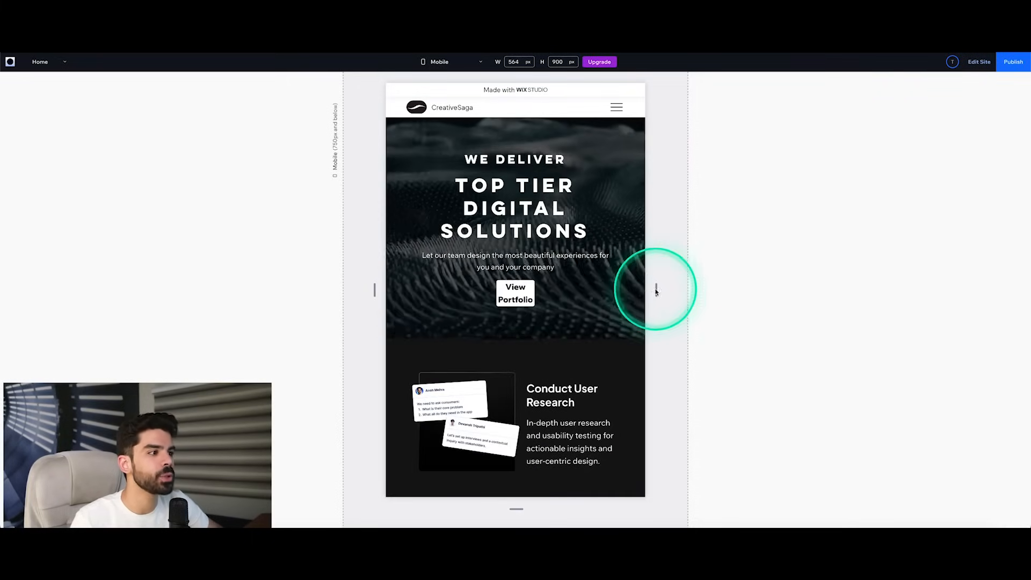
# Step: Widen the preview to a desktop width of about 1334 px and check the services and Our Work sections
pyautogui.moveTo(657, 290); pyautogui.dragTo(834, 287)
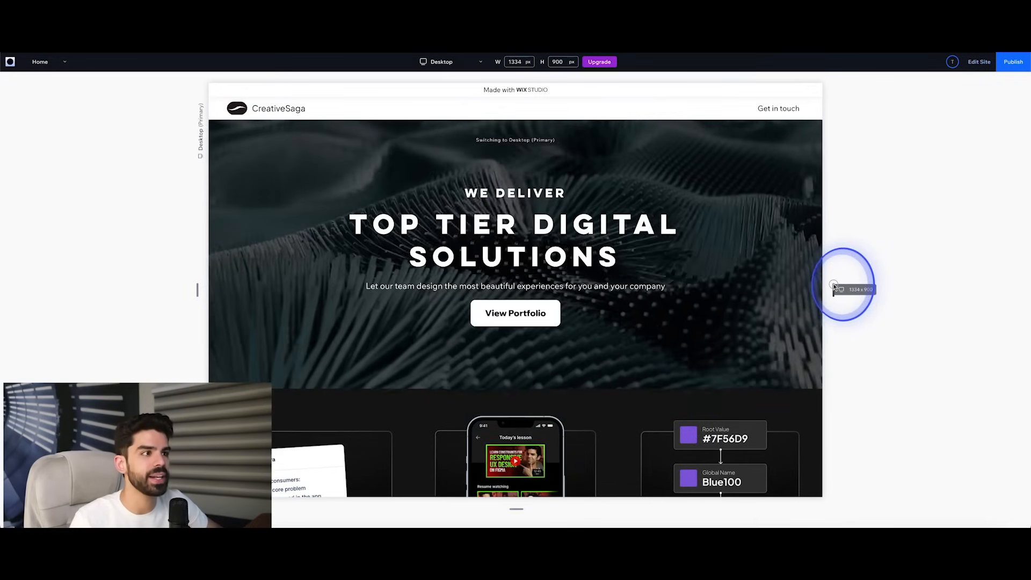
pyautogui.scroll(-5, 827, 236)
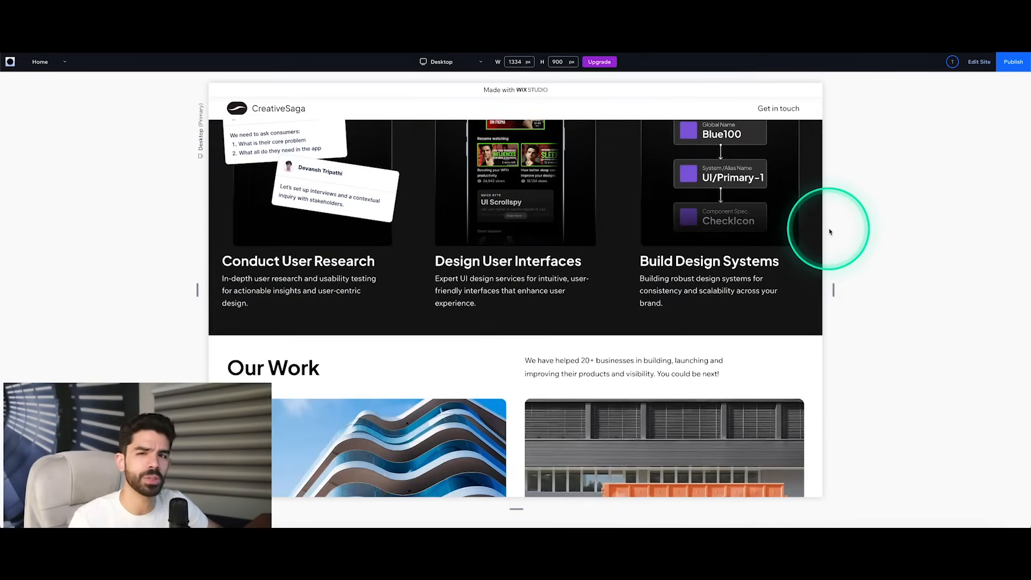
pyautogui.scroll(-2, 830, 235)
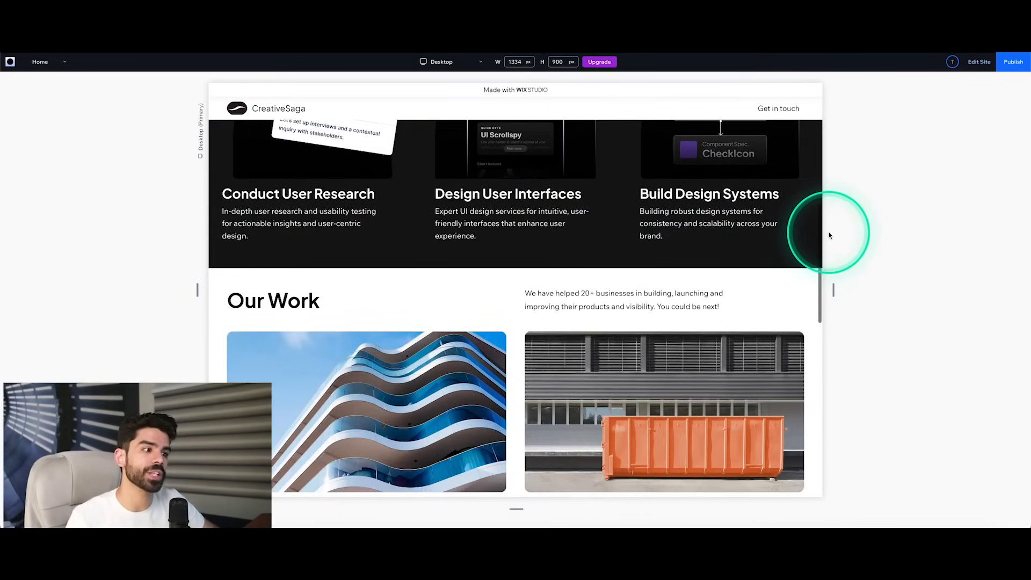
# Step: Return from the preview to the site editor and inspect the hero and three-column services sections
pyautogui.scroll(7, 763, 279)
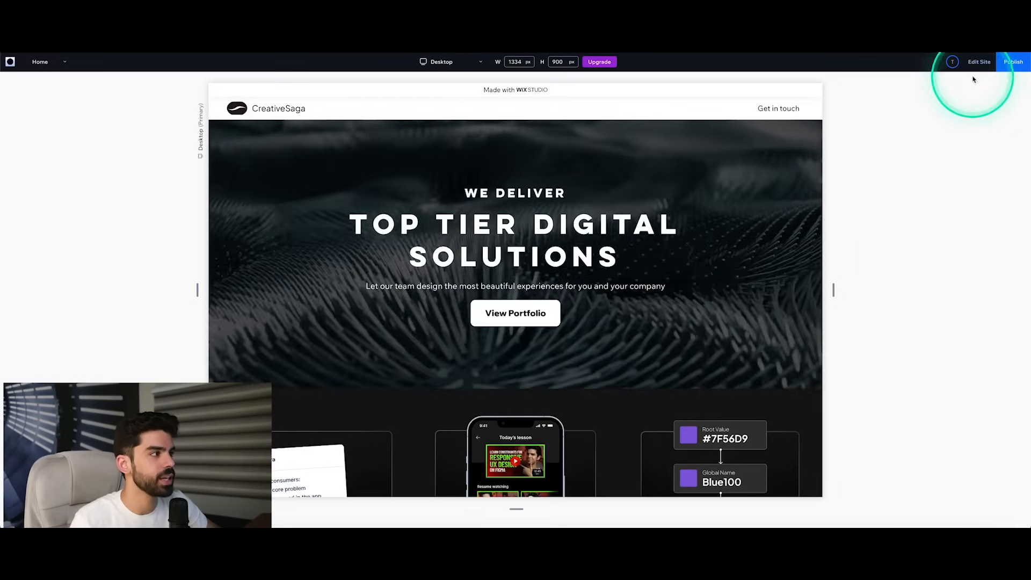
pyautogui.click(979, 62)
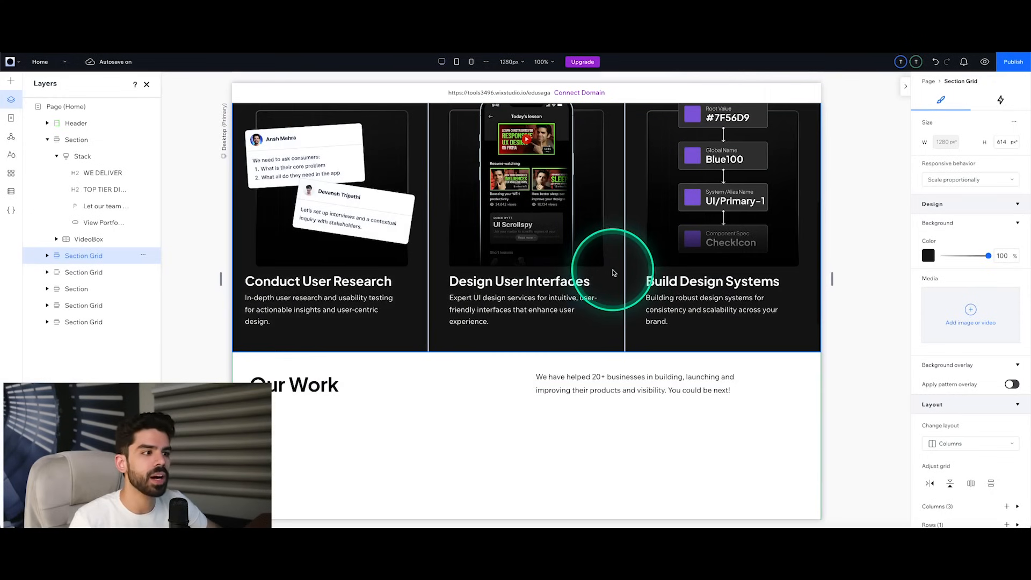
pyautogui.click(613, 271)
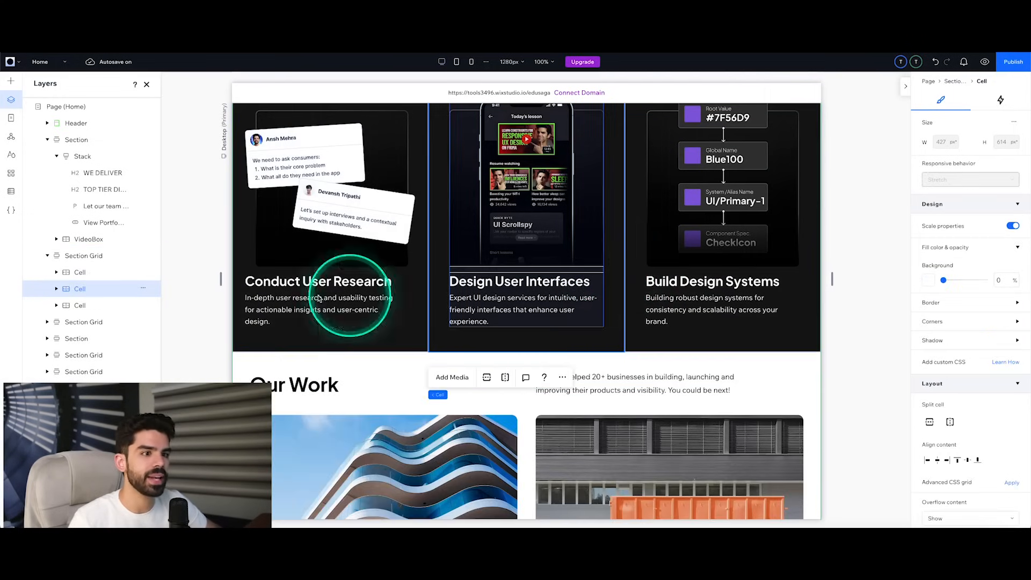
pyautogui.scroll(-4, 354, 293)
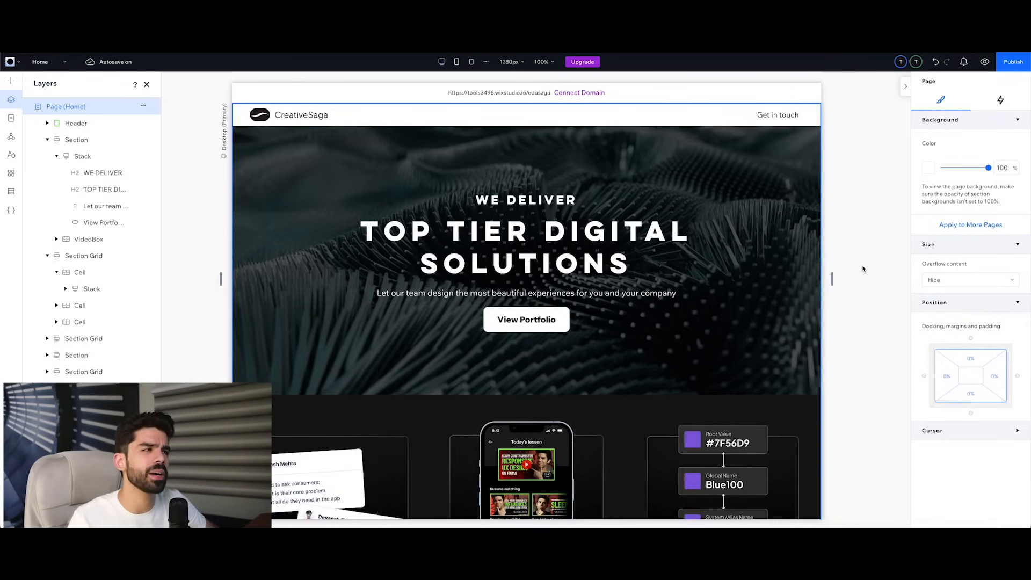
# Step: Review the Home page from the hero through Our Work and the testimonials to the About us section and footer
pyautogui.click(856, 269)
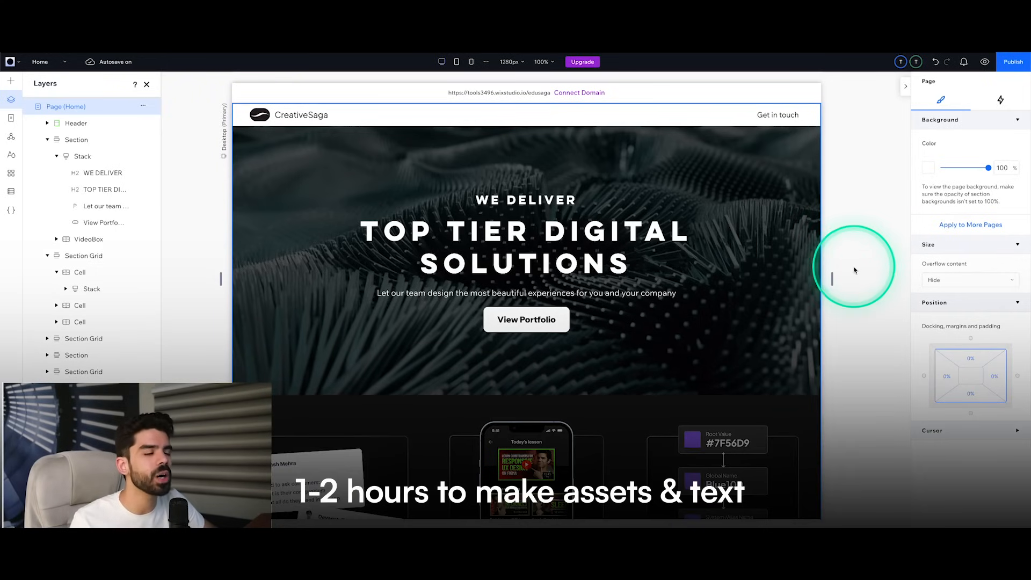
pyautogui.scroll(-5, 854, 271)
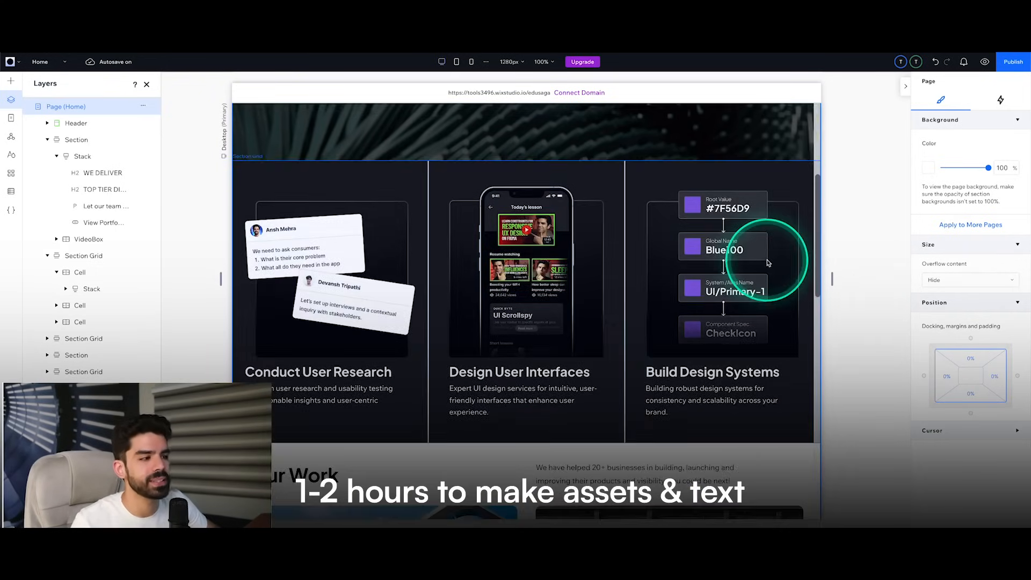
pyautogui.scroll(-10, 770, 266)
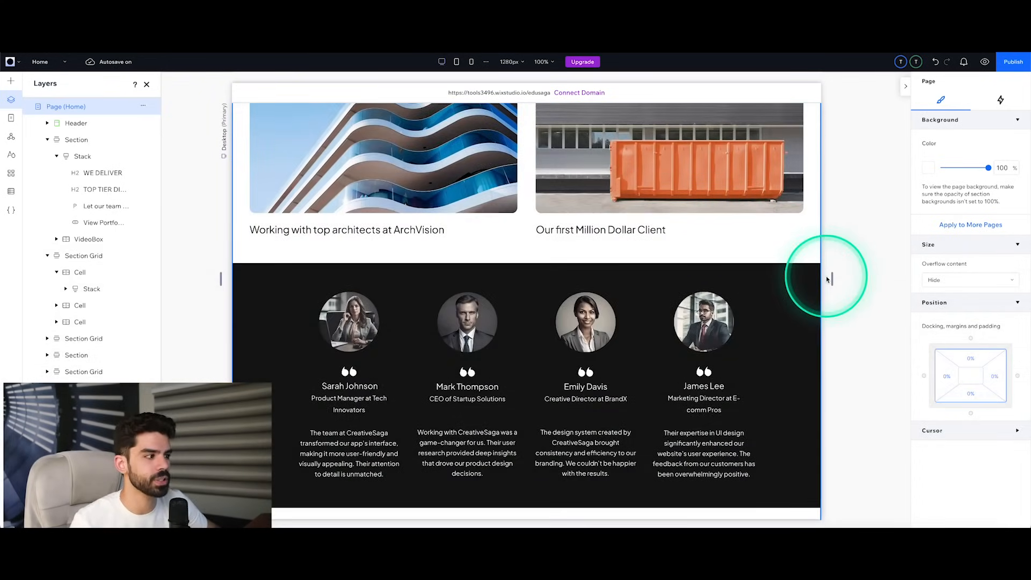
pyautogui.scroll(-6, 823, 279)
pyautogui.click(554, 368)
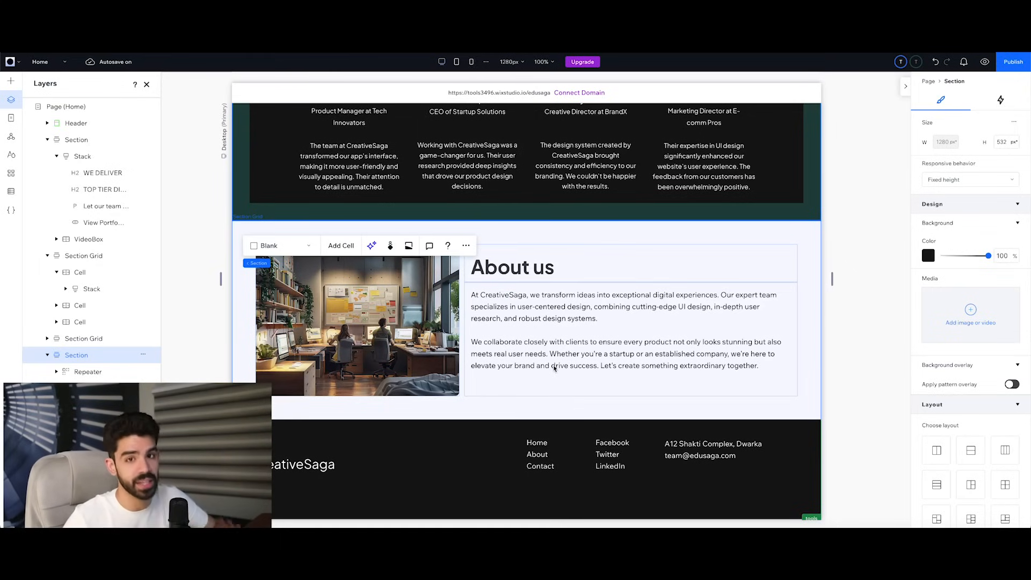
# Step: Open the Wix Studio Community page from the Sites dashboard and look through its events, webinars and forum sections
pyautogui.moveTo(583, 62)
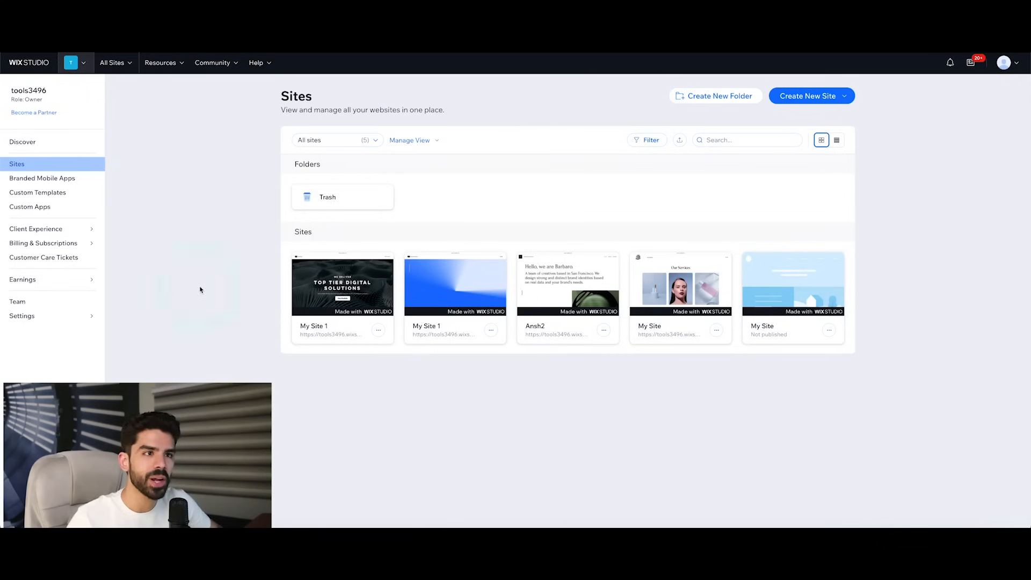
pyautogui.click(220, 63)
pyautogui.click(219, 95)
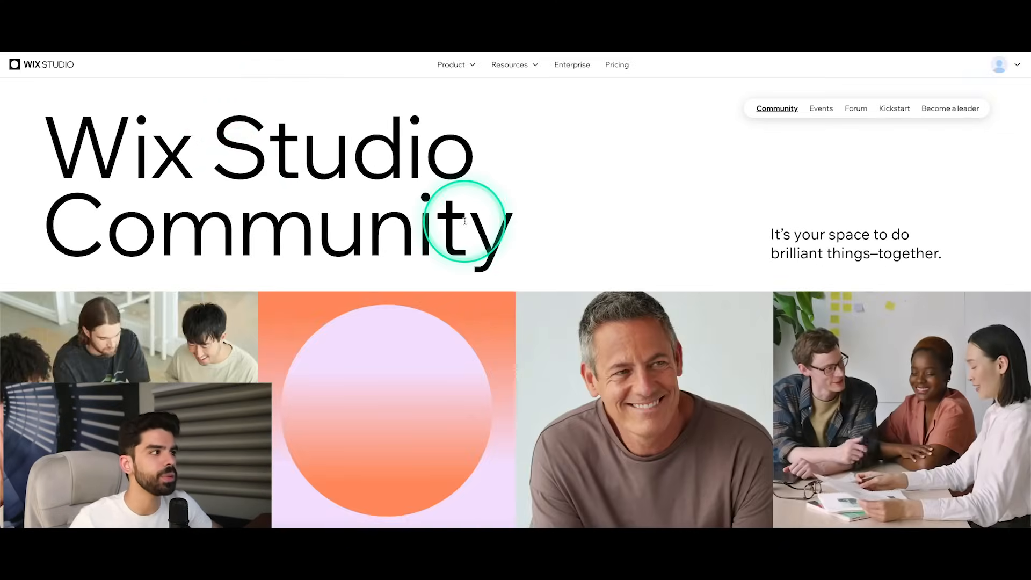
pyautogui.scroll(-5, 465, 222)
pyautogui.scroll(-10, 465, 224)
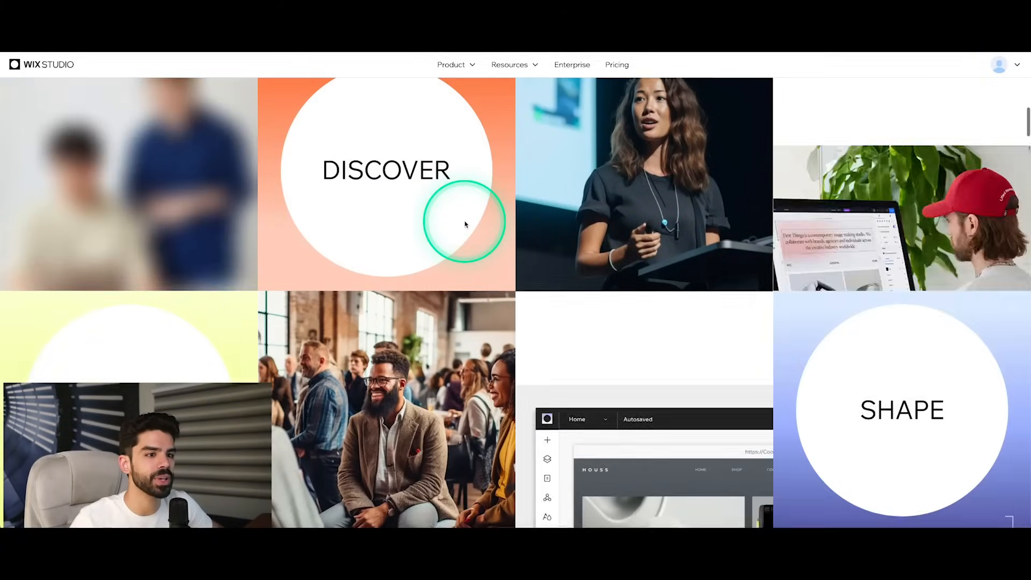
pyautogui.scroll(-4, 465, 224)
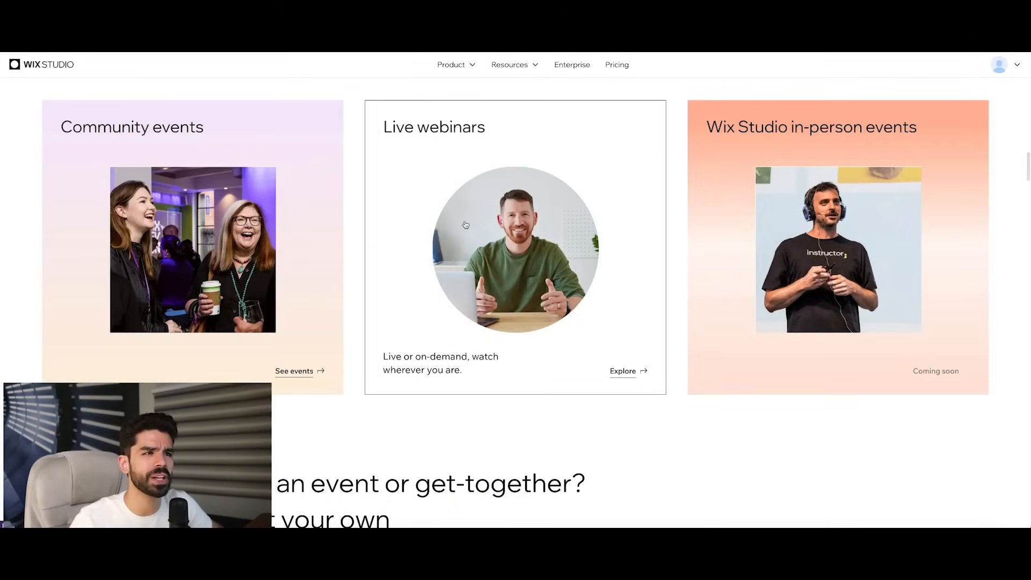
pyautogui.click(465, 224)
pyautogui.scroll(-4, 466, 225)
pyautogui.scroll(-5, 465, 225)
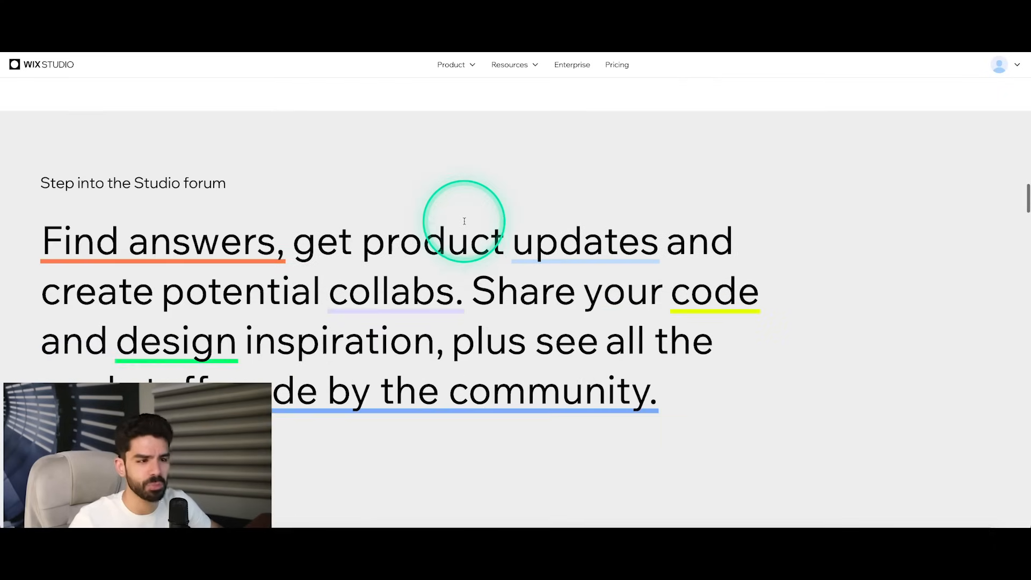
# Step: Look over the Wix Studio learning resources, including Wix Studio Academy and Developer docs
pyautogui.click(522, 71)
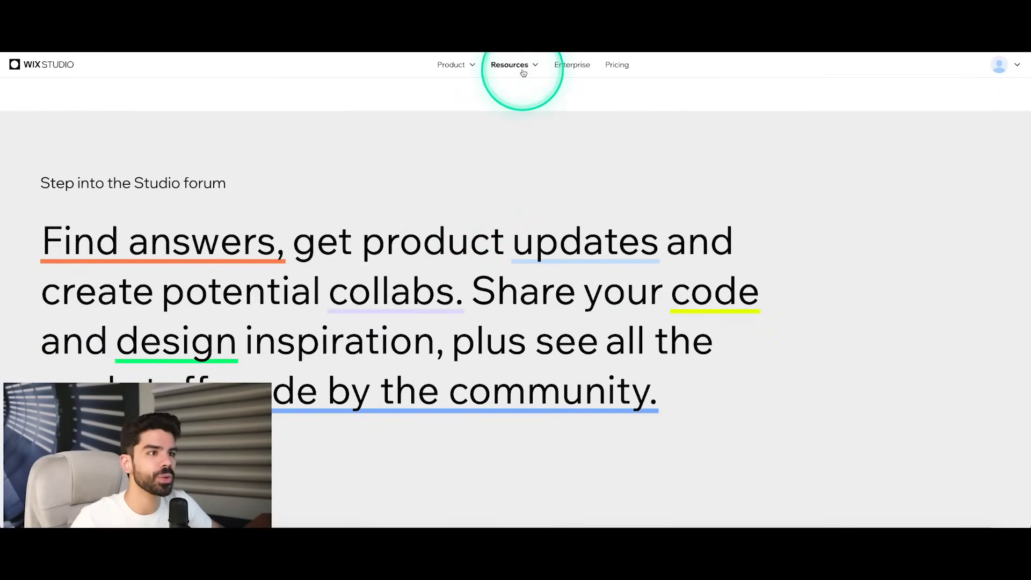
pyautogui.click(523, 71)
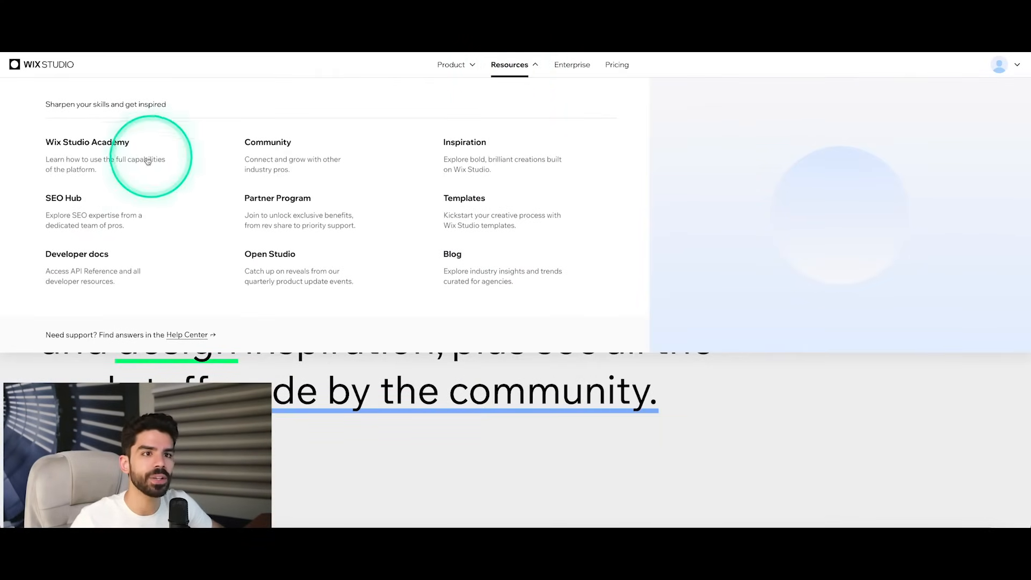
pyautogui.moveTo(87, 146)
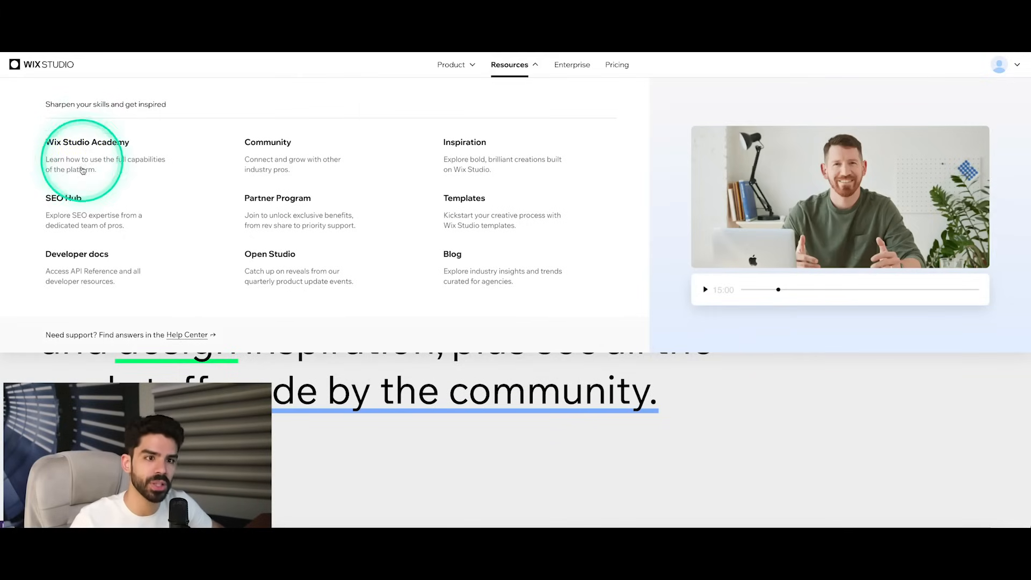
pyautogui.moveTo(89, 260)
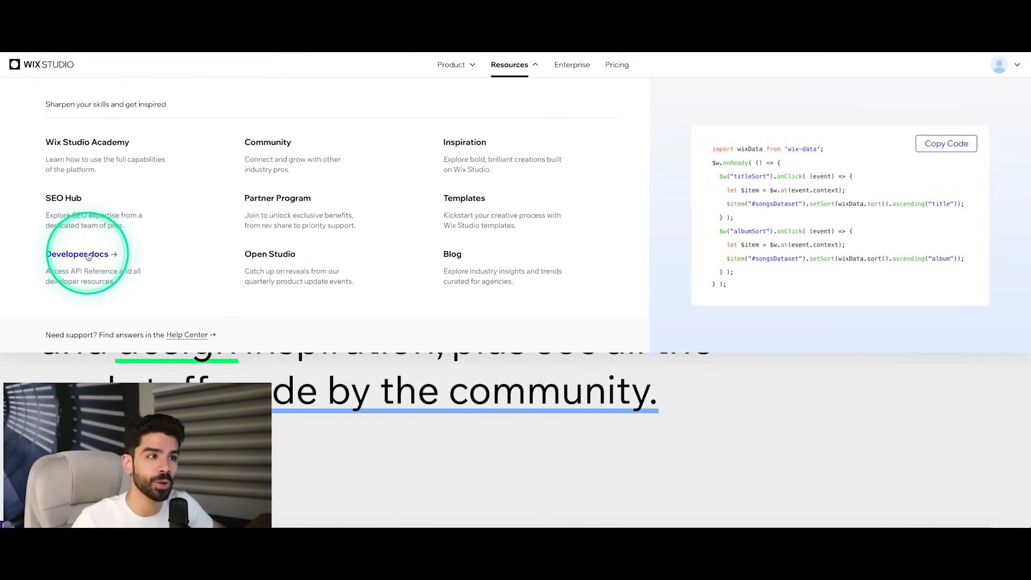
# Step: Open the Wix Studio Templates gallery and browse the responsive templates
pyautogui.click(464, 199)
pyautogui.scroll(-4, 574, 304)
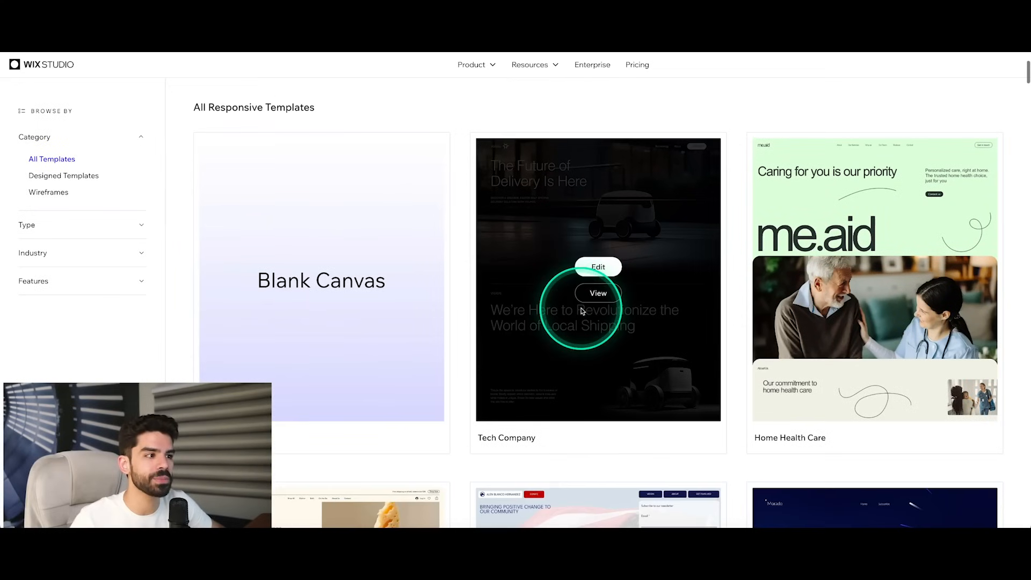
pyautogui.scroll(-6, 661, 443)
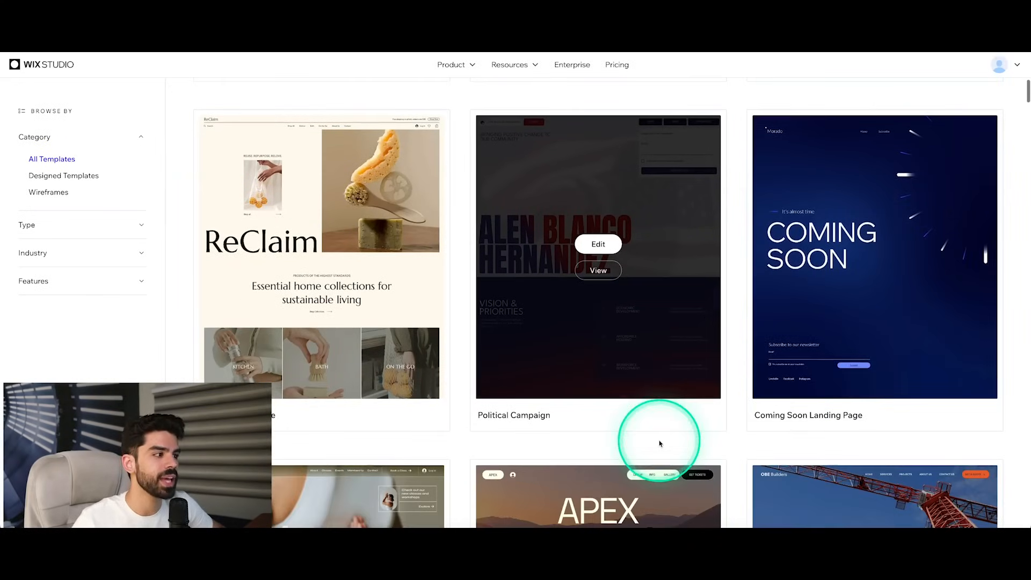
pyautogui.scroll(-10, 929, 303)
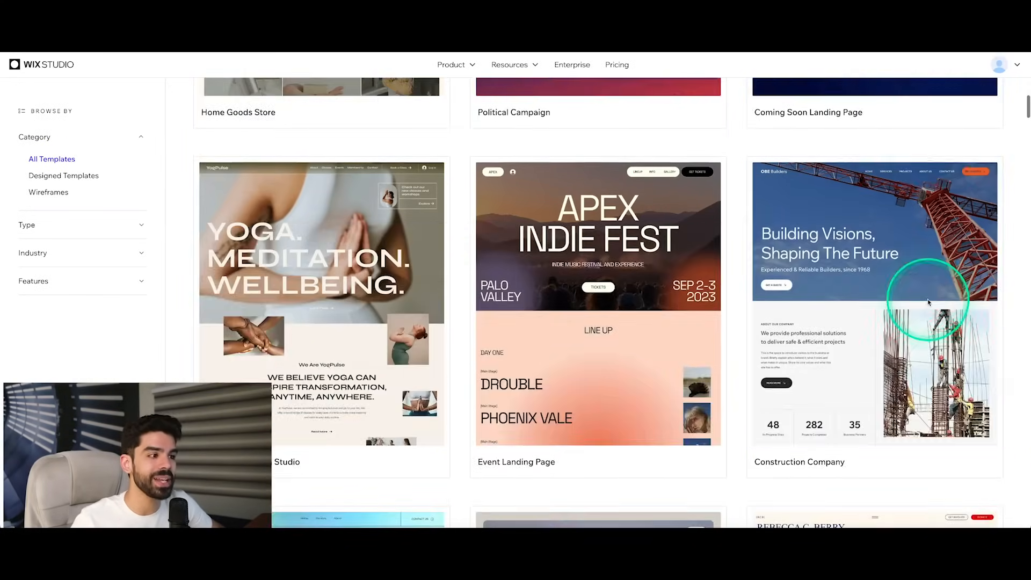
pyautogui.scroll(10, 929, 303)
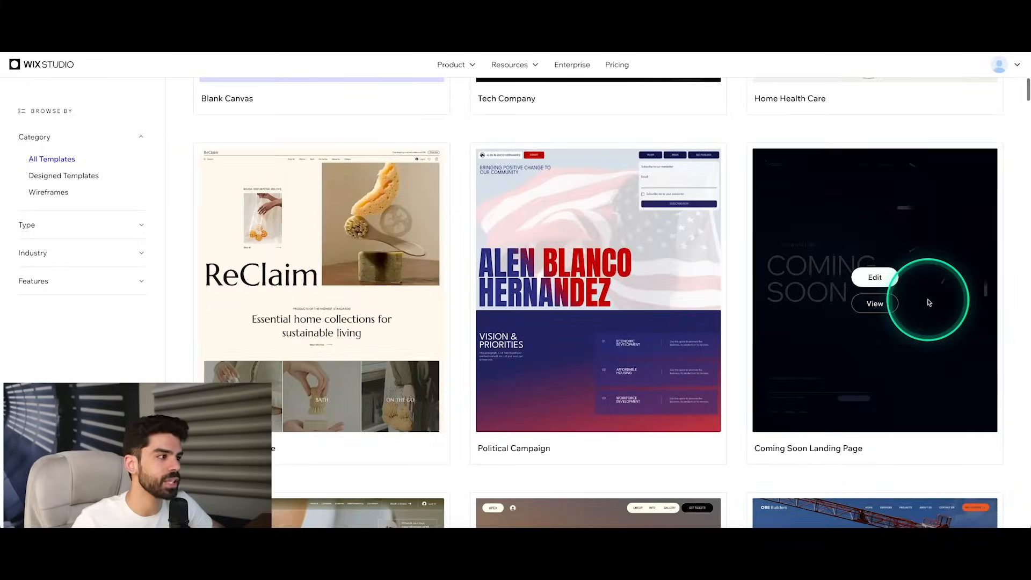
# Step: View the Coming Soon Landing Page template, visit its Subscribe section, and check its tablet and mobile layouts
pyautogui.click(883, 305)
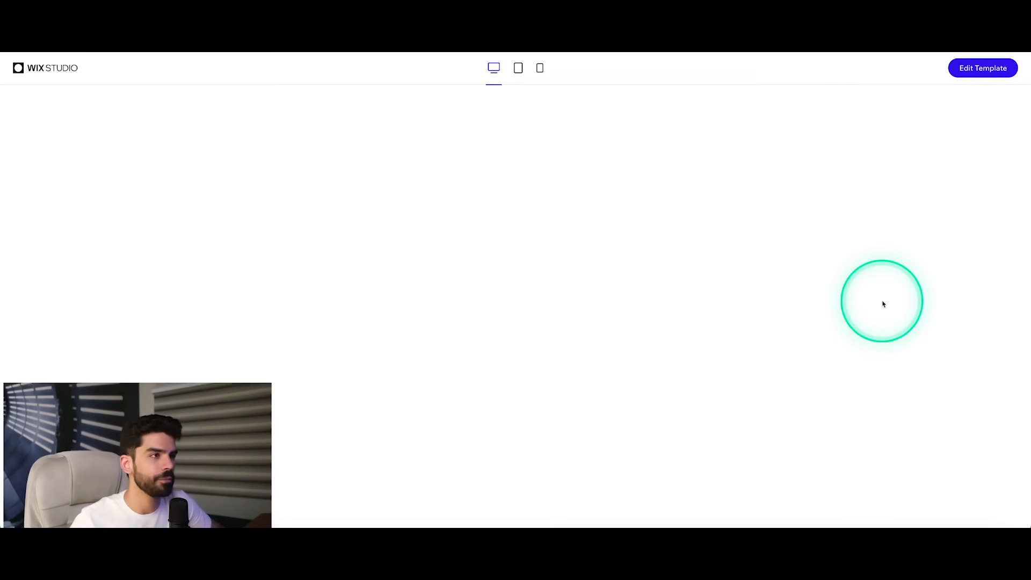
pyautogui.scroll(-10, 511, 309)
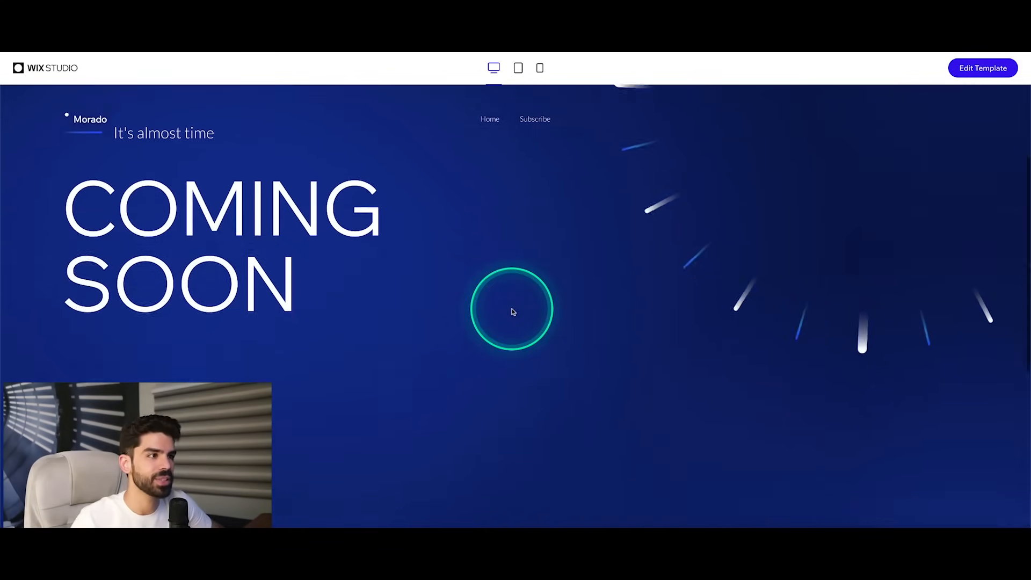
pyautogui.scroll(10, 507, 279)
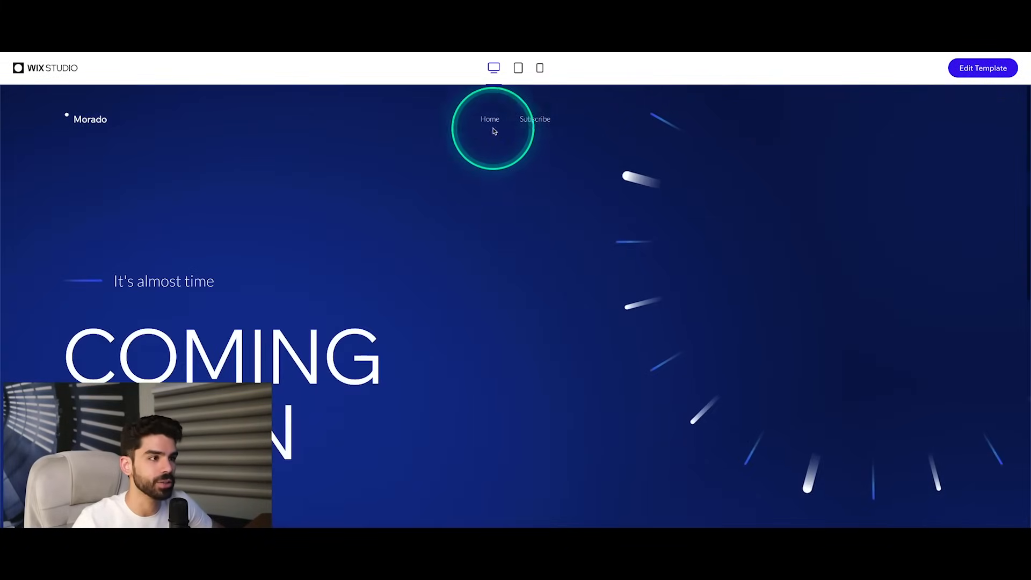
pyautogui.click(534, 119)
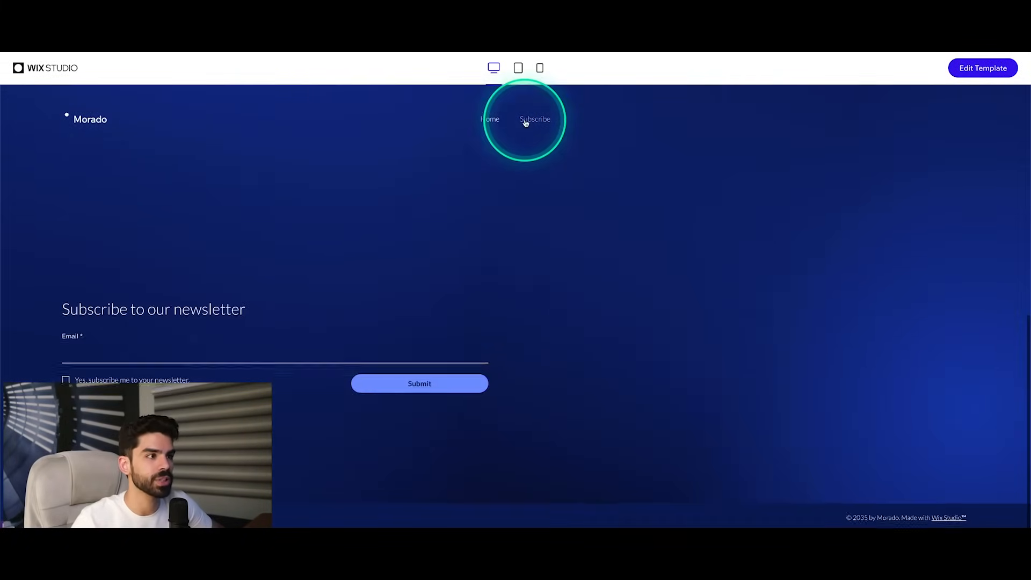
pyautogui.click(519, 69)
pyautogui.click(540, 68)
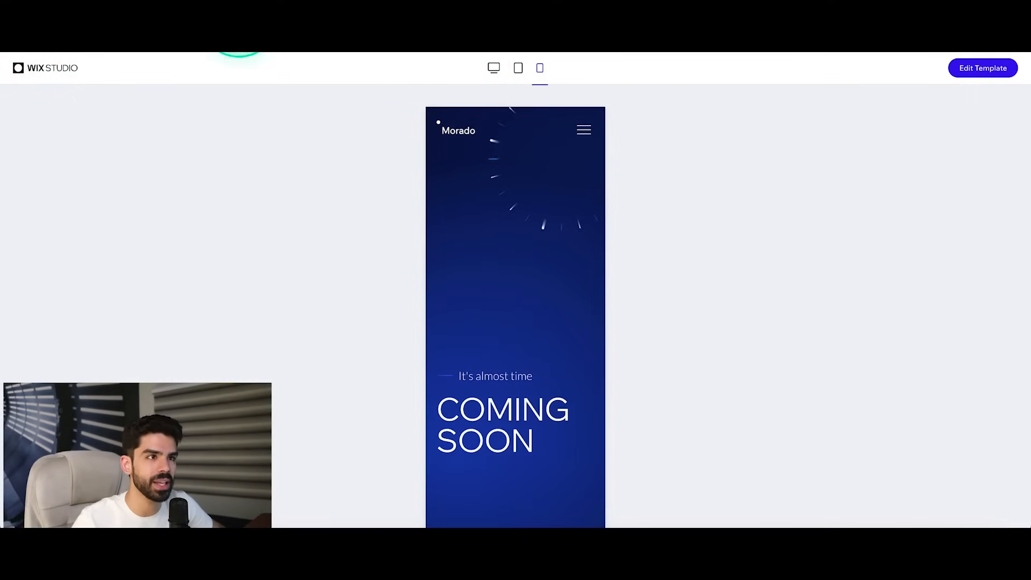
# Step: Go back to the template gallery and browse further down to the Architecture Firm template
pyautogui.click(205, 16)
pyautogui.scroll(-5, 646, 267)
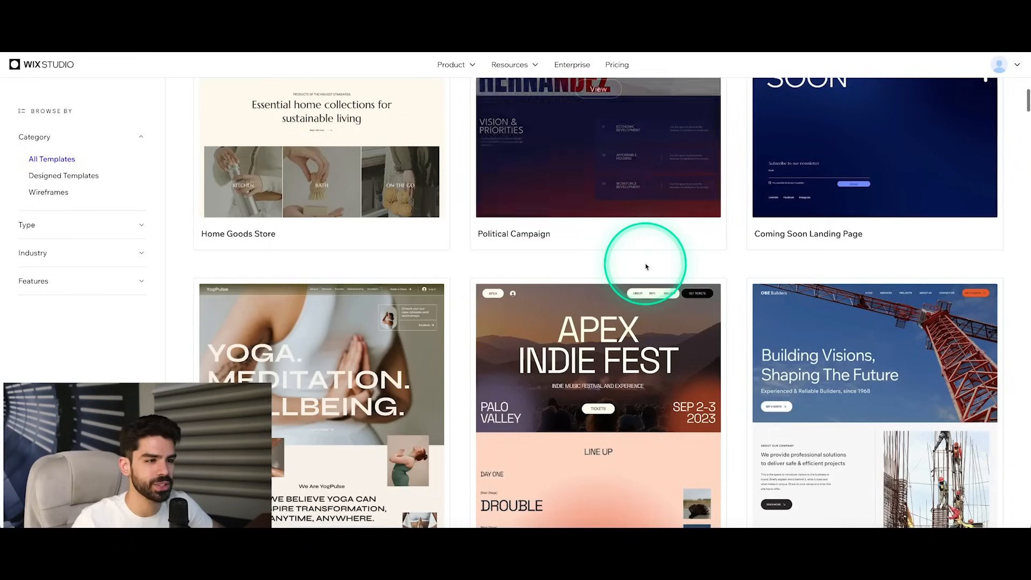
pyautogui.scroll(-4, 646, 267)
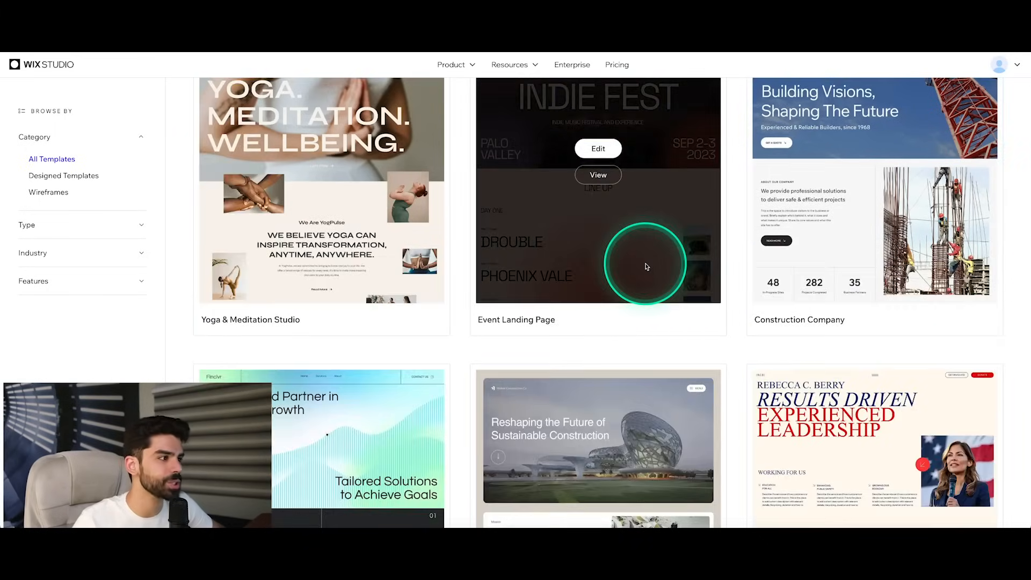
pyautogui.scroll(-9, 646, 267)
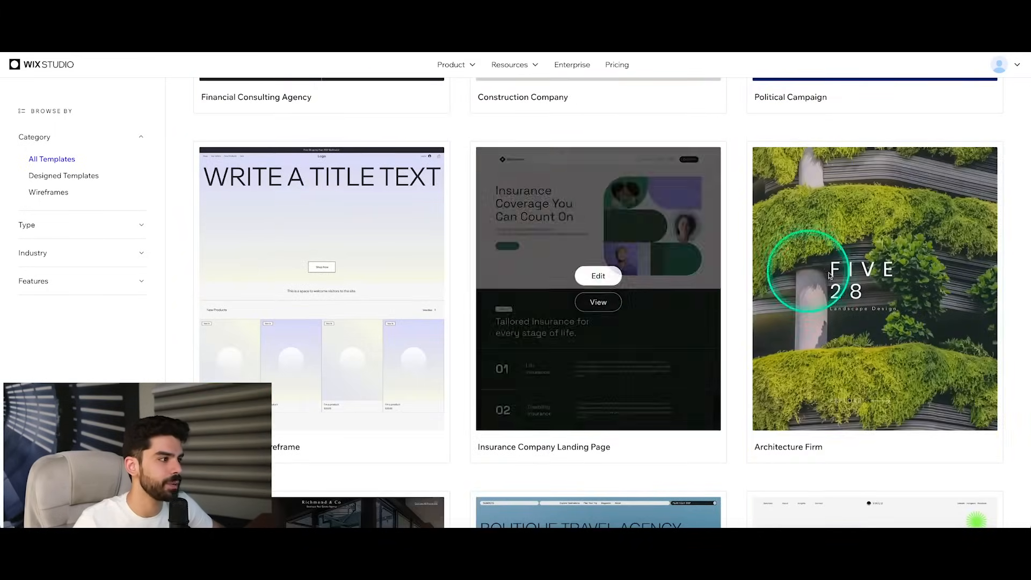
# Step: View the Architecture Firm template, enter its site through Explore, and look through the Latest Projects
pyautogui.moveTo(860, 277)
pyautogui.click(865, 303)
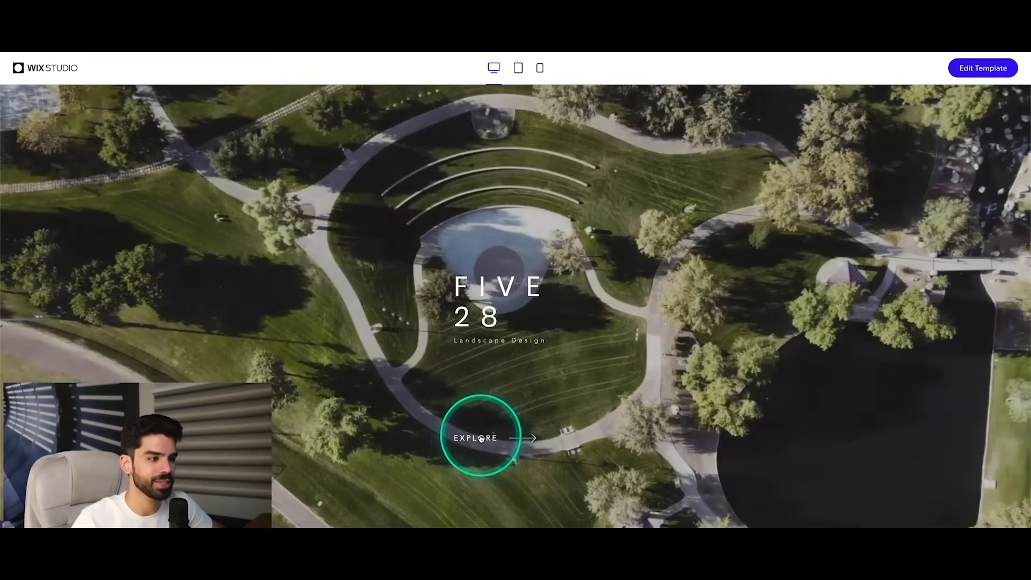
pyautogui.click(481, 438)
pyautogui.scroll(-6, 613, 352)
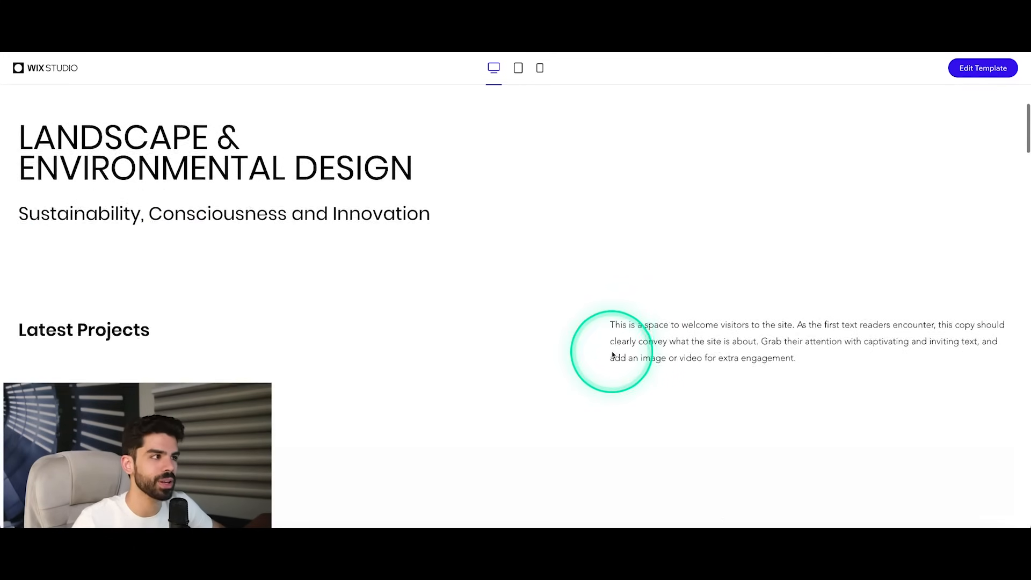
pyautogui.scroll(-12, 612, 352)
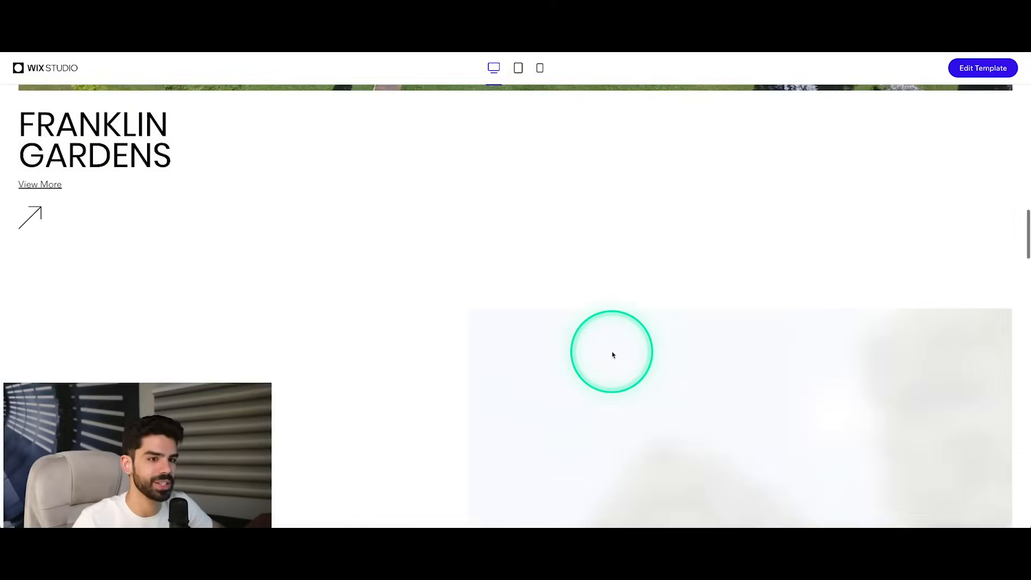
pyautogui.scroll(-12, 613, 354)
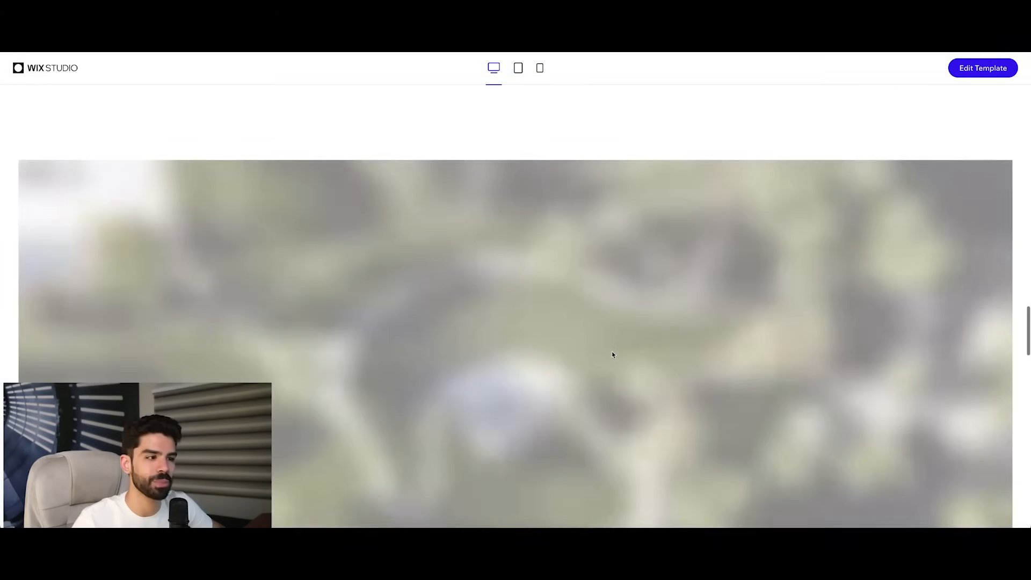
pyautogui.scroll(-12, 611, 353)
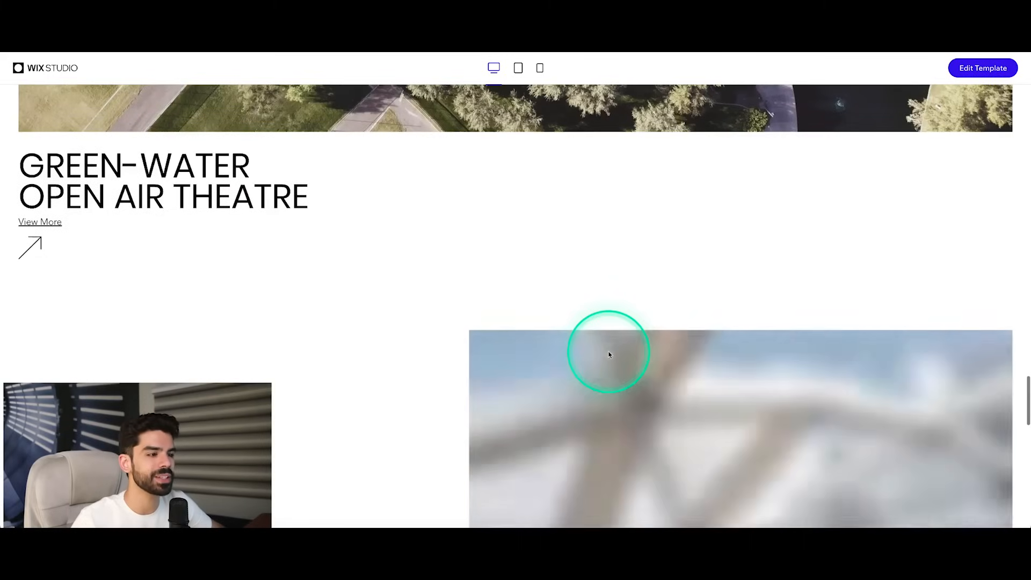
pyautogui.scroll(-5, 610, 354)
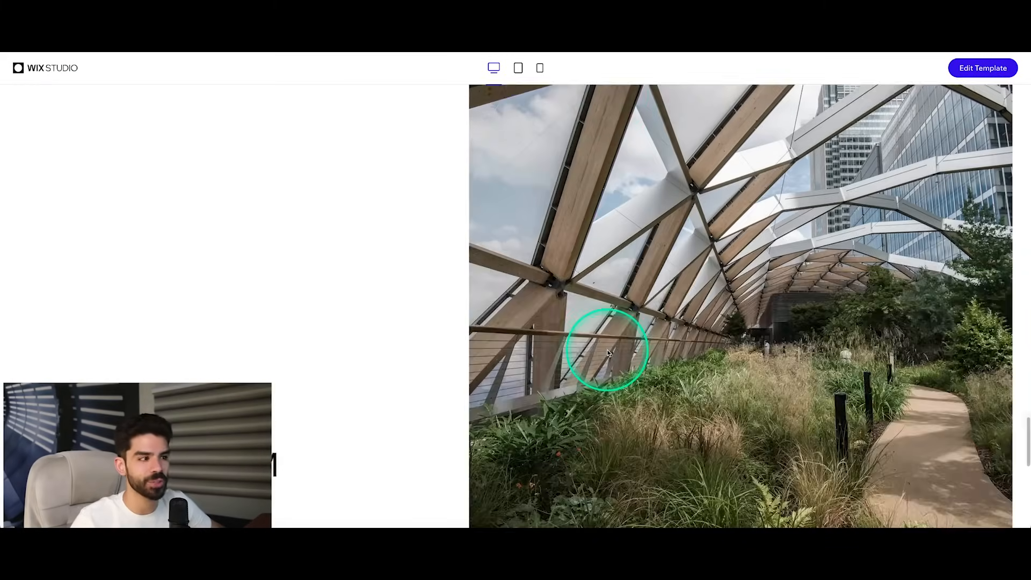
# Step: Look through the rest of the Architecture Firm template down to its footer contact details and social links, and return to the template gallery
pyautogui.scroll(-4, 609, 353)
pyautogui.scroll(-5, 609, 353)
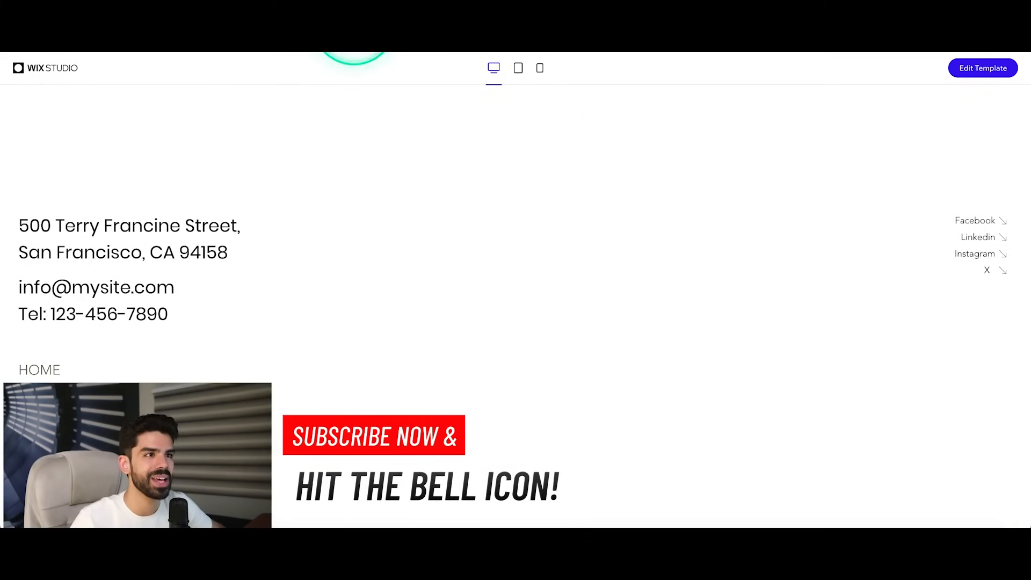
pyautogui.click(369, 30)
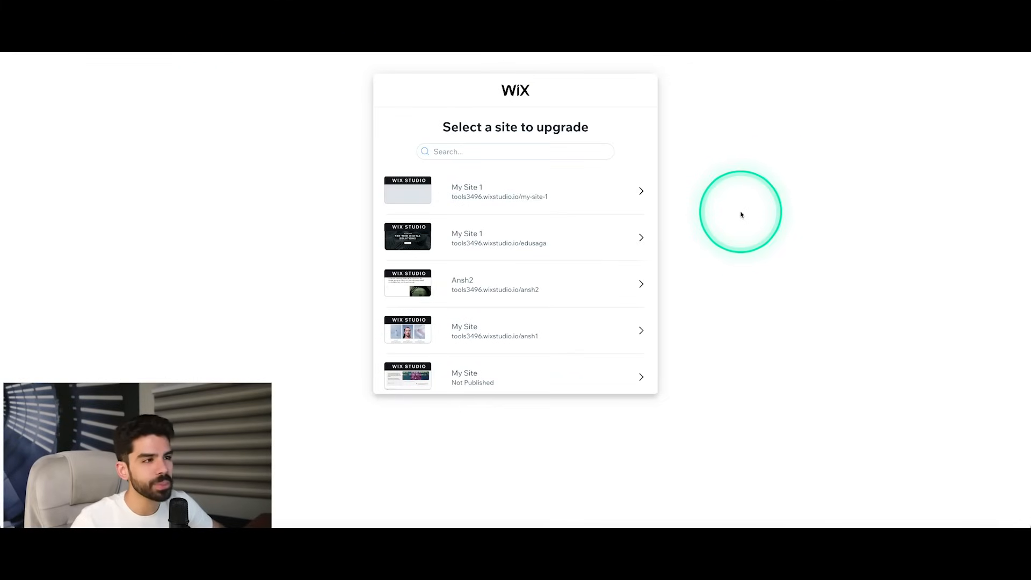
# Step: Choose the edusaga site to upgrade and compare the Elite, Plus, Standard and Basic plans, including the features shared by all plans
pyautogui.moveTo(570, 209)
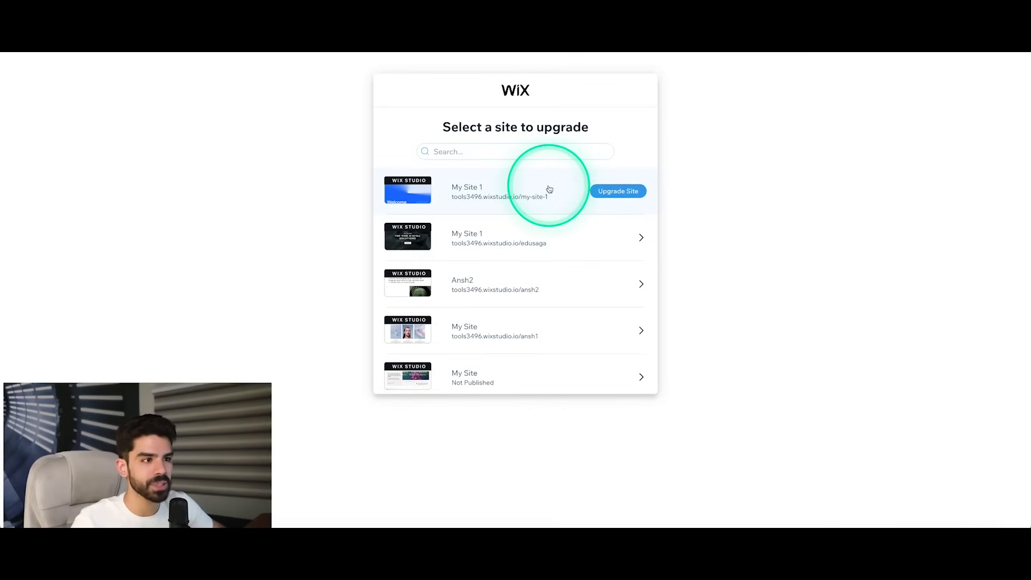
pyautogui.click(619, 237)
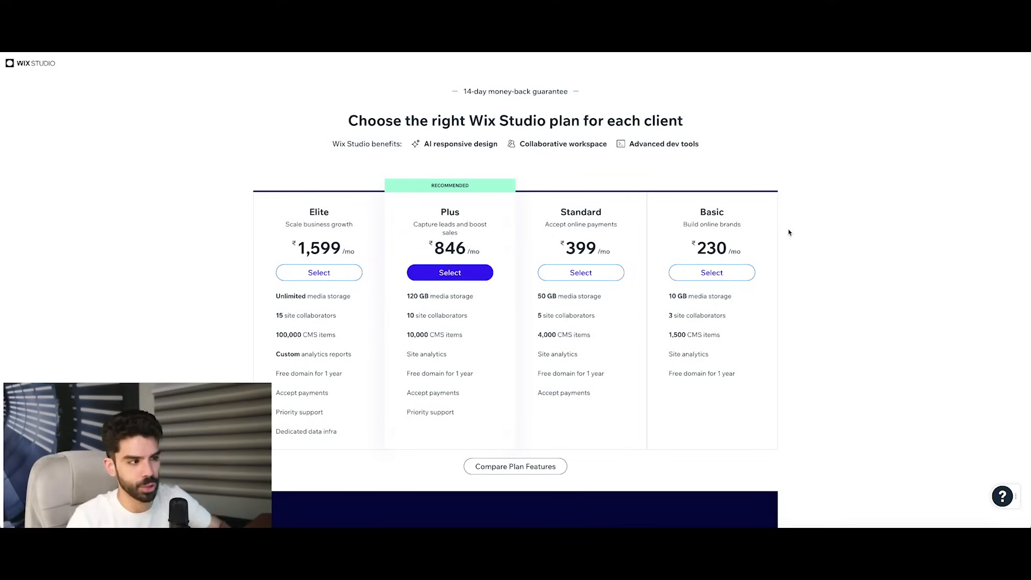
pyautogui.click(716, 311)
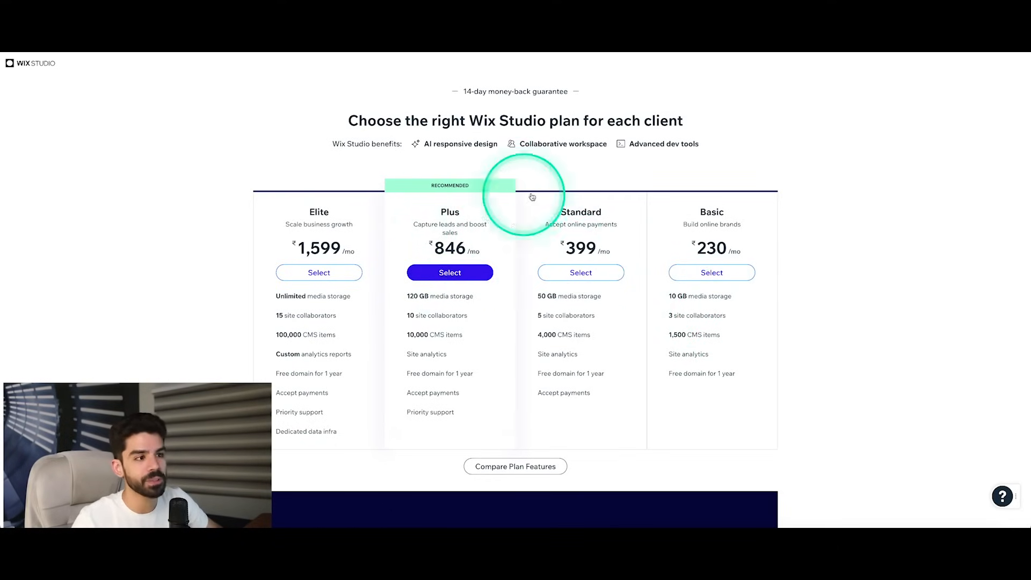
pyautogui.moveTo(430, 243); pyautogui.dragTo(475, 246)
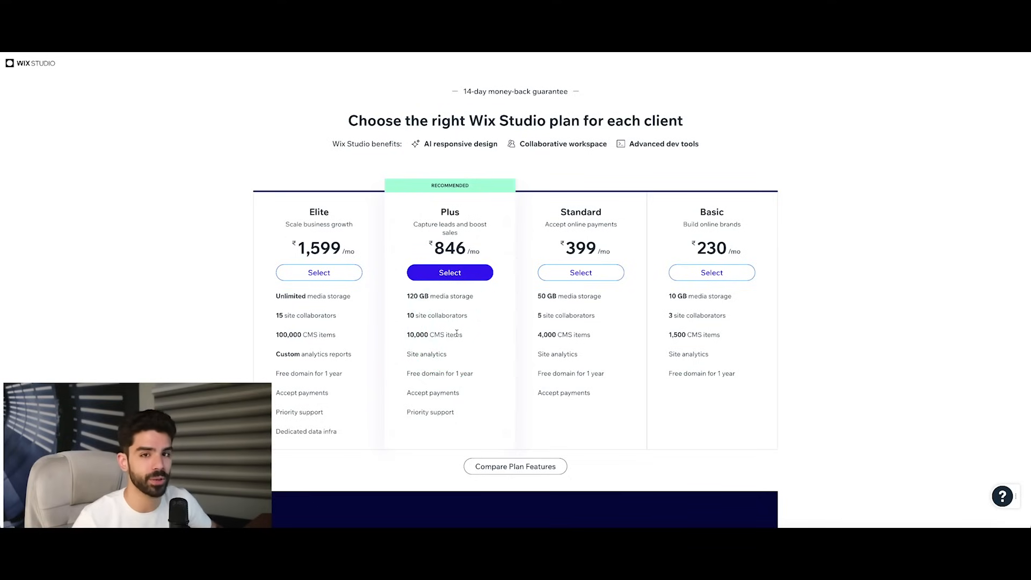
pyautogui.scroll(-5, 517, 324)
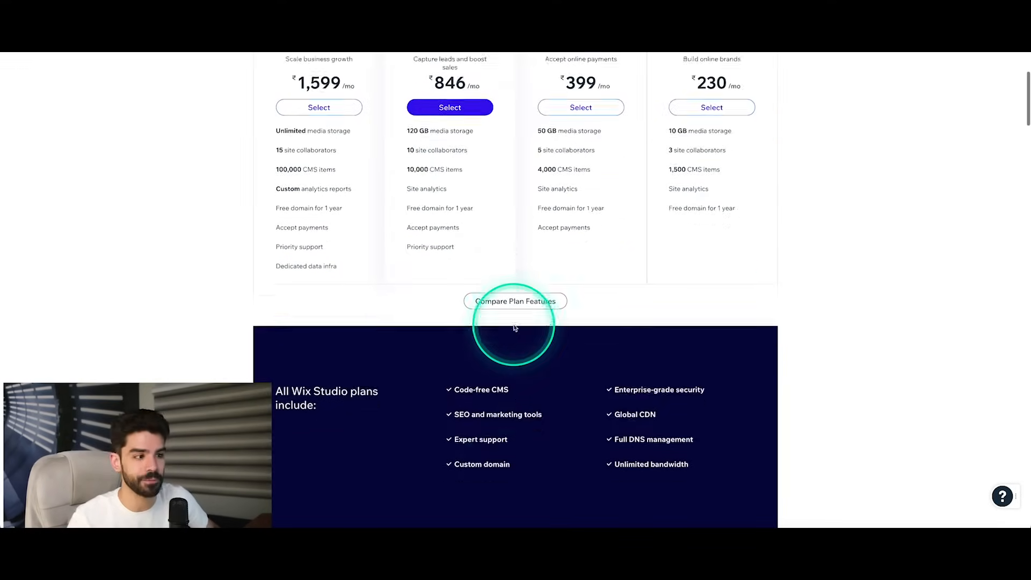